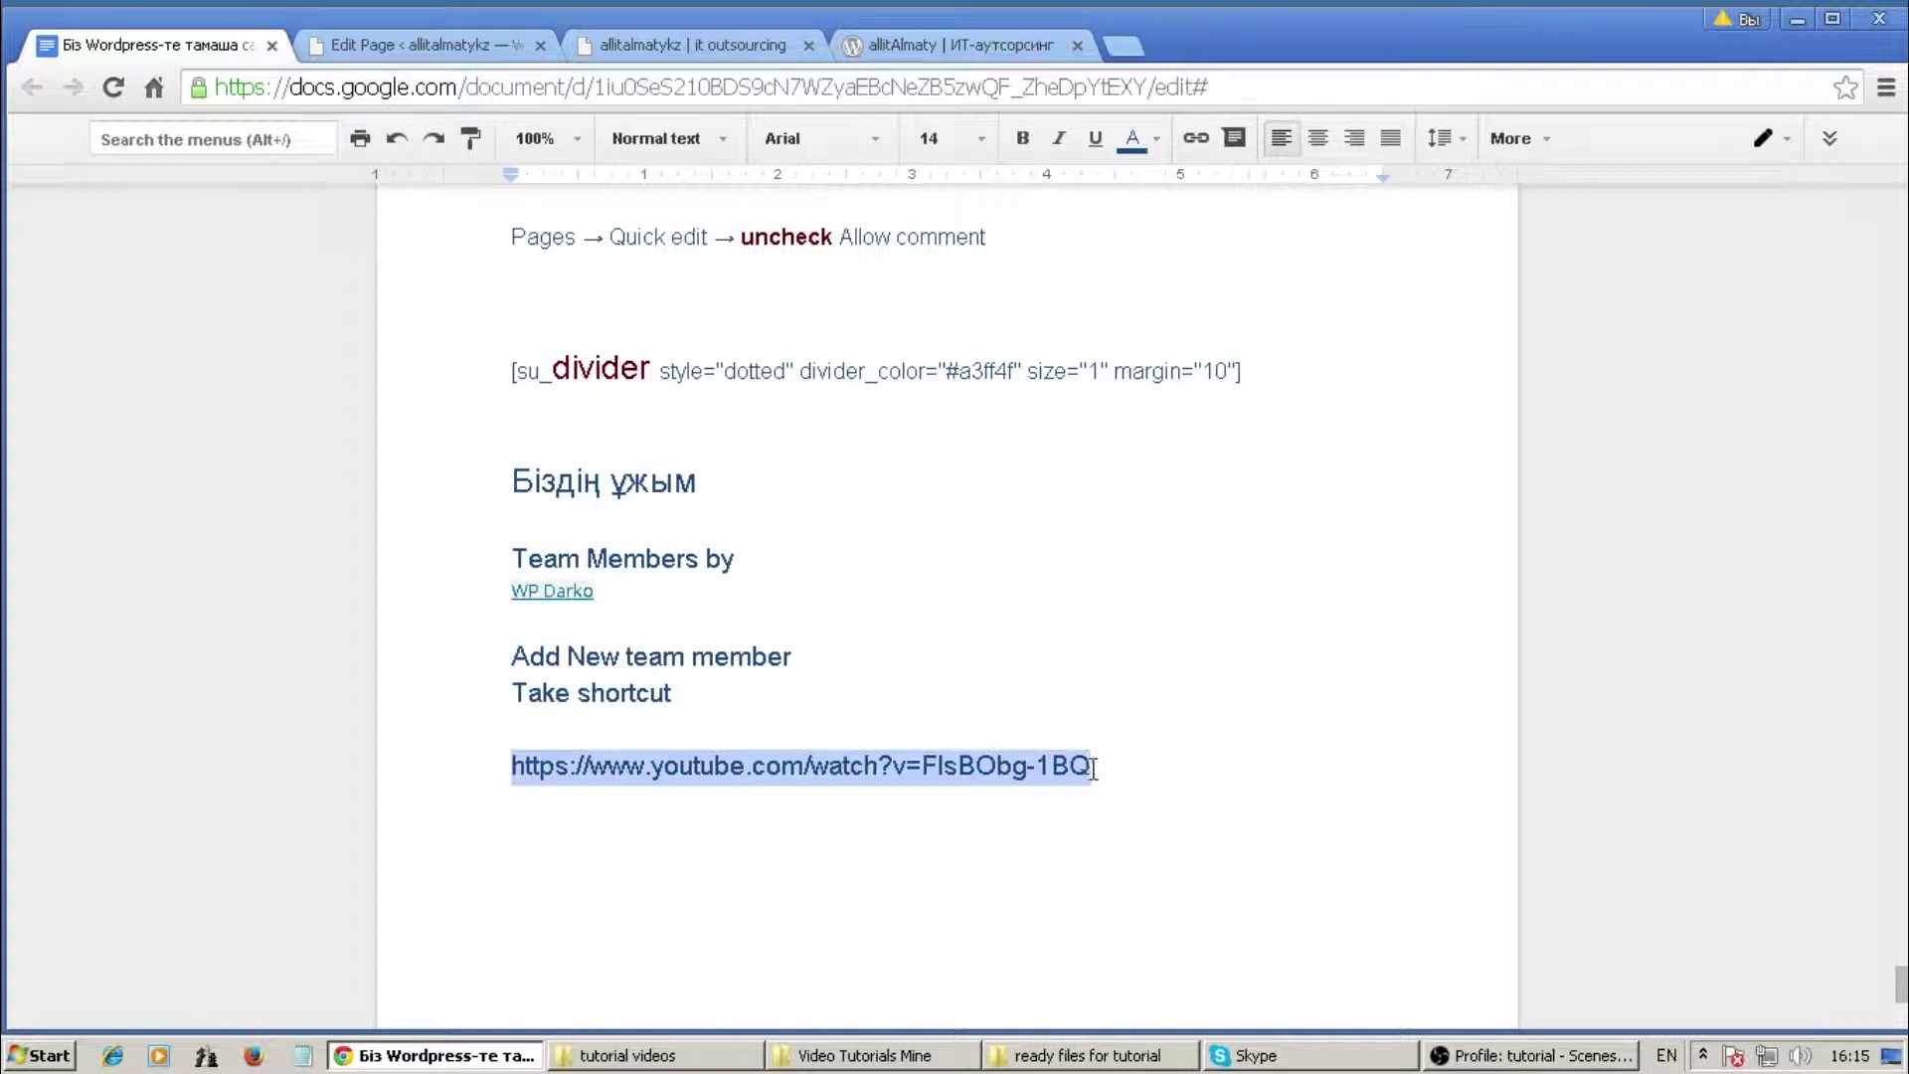
{"action": "left_click", "coordinate": [635, 39]}
{"action": "left_click", "coordinate": [469, 36]}
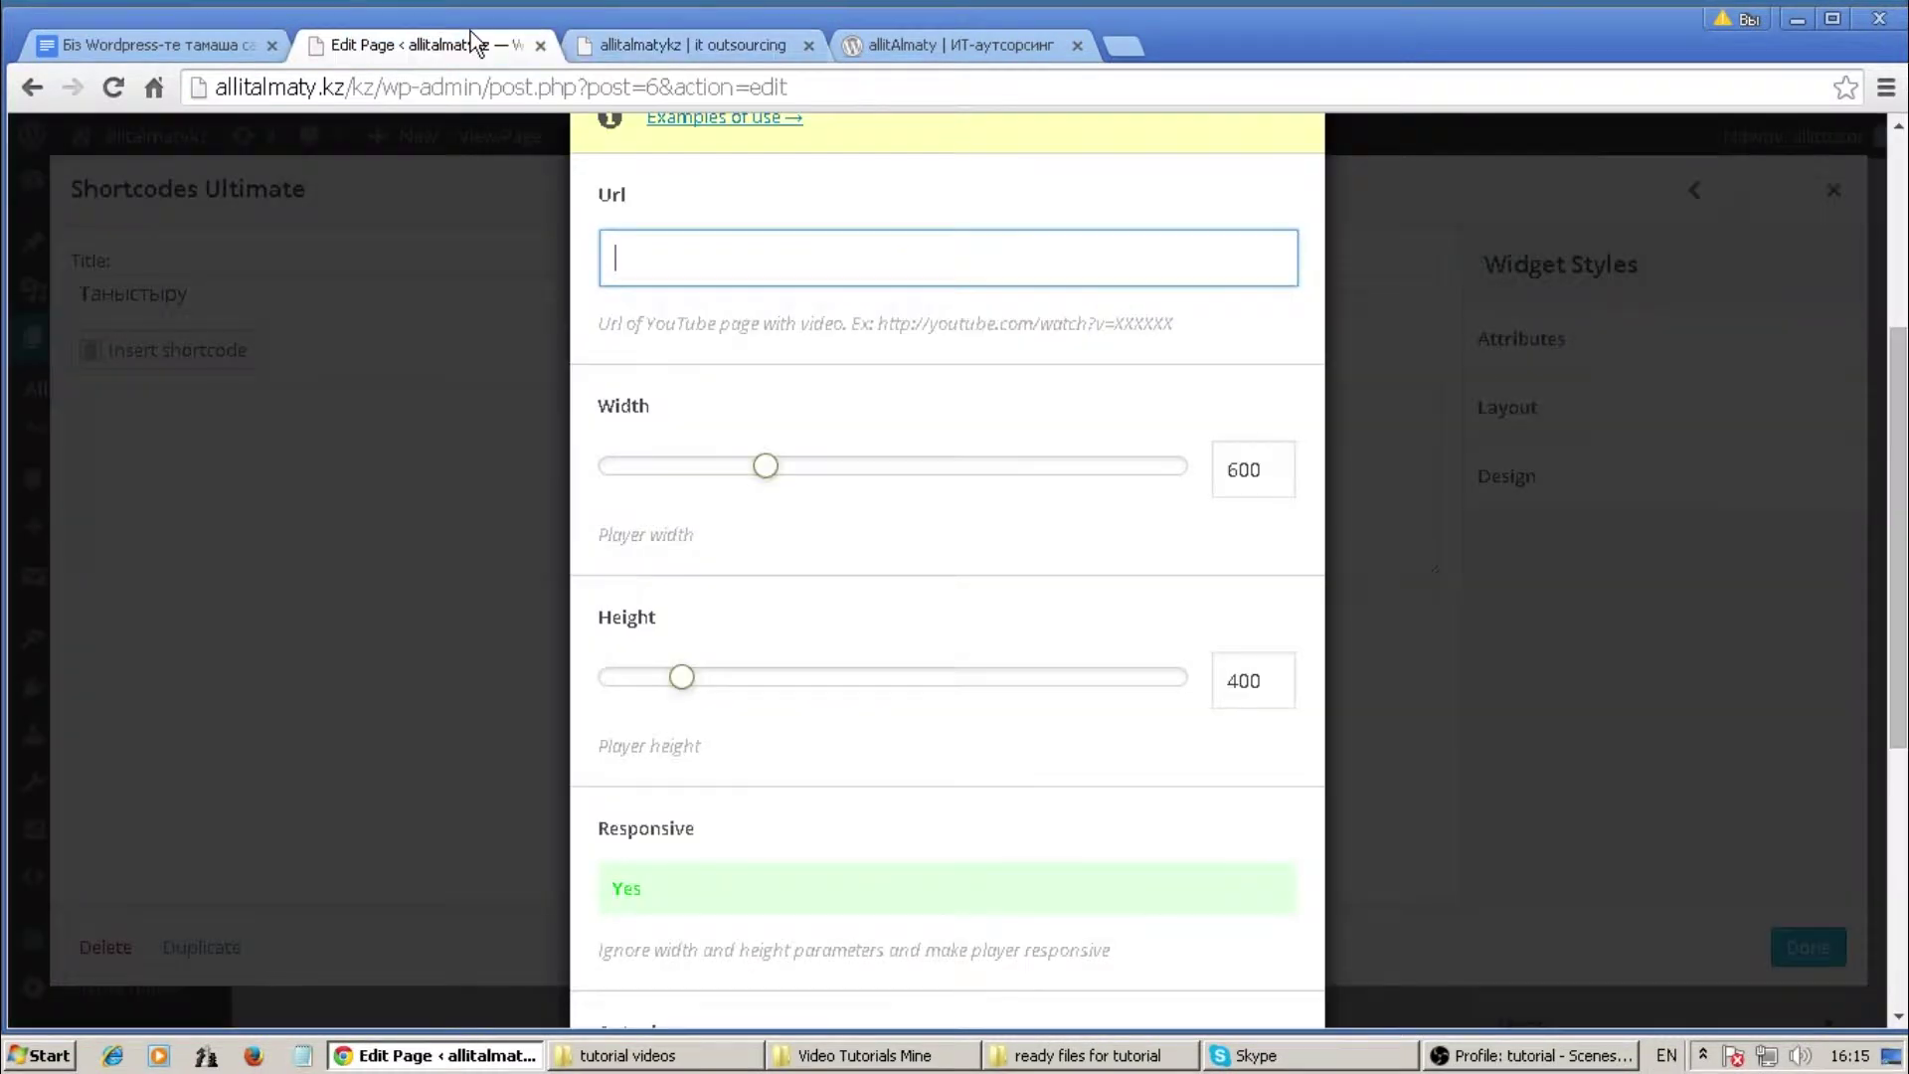
{"action": "left_click", "coordinate": [619, 249]}
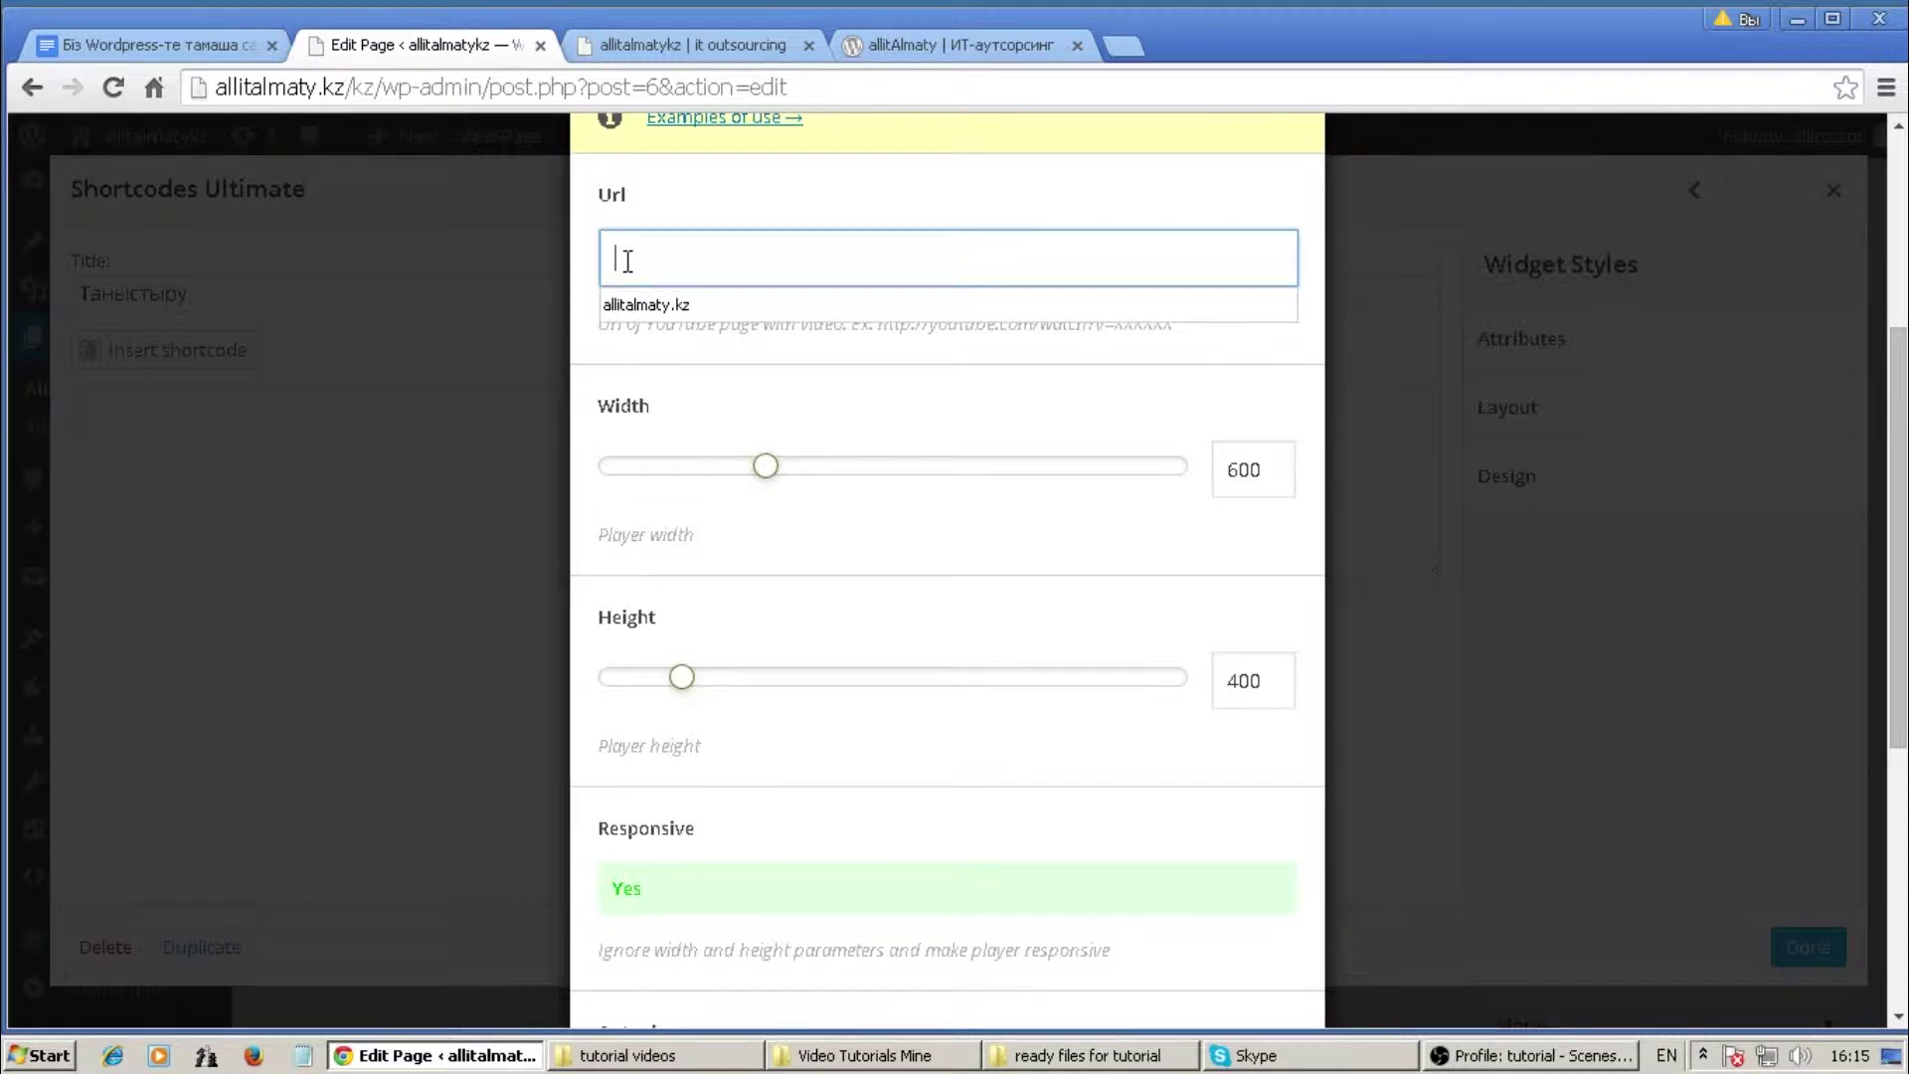
{"action": "type", "text": "https://www.youtube.com/watch?v=FlsBObg-1BQ"}
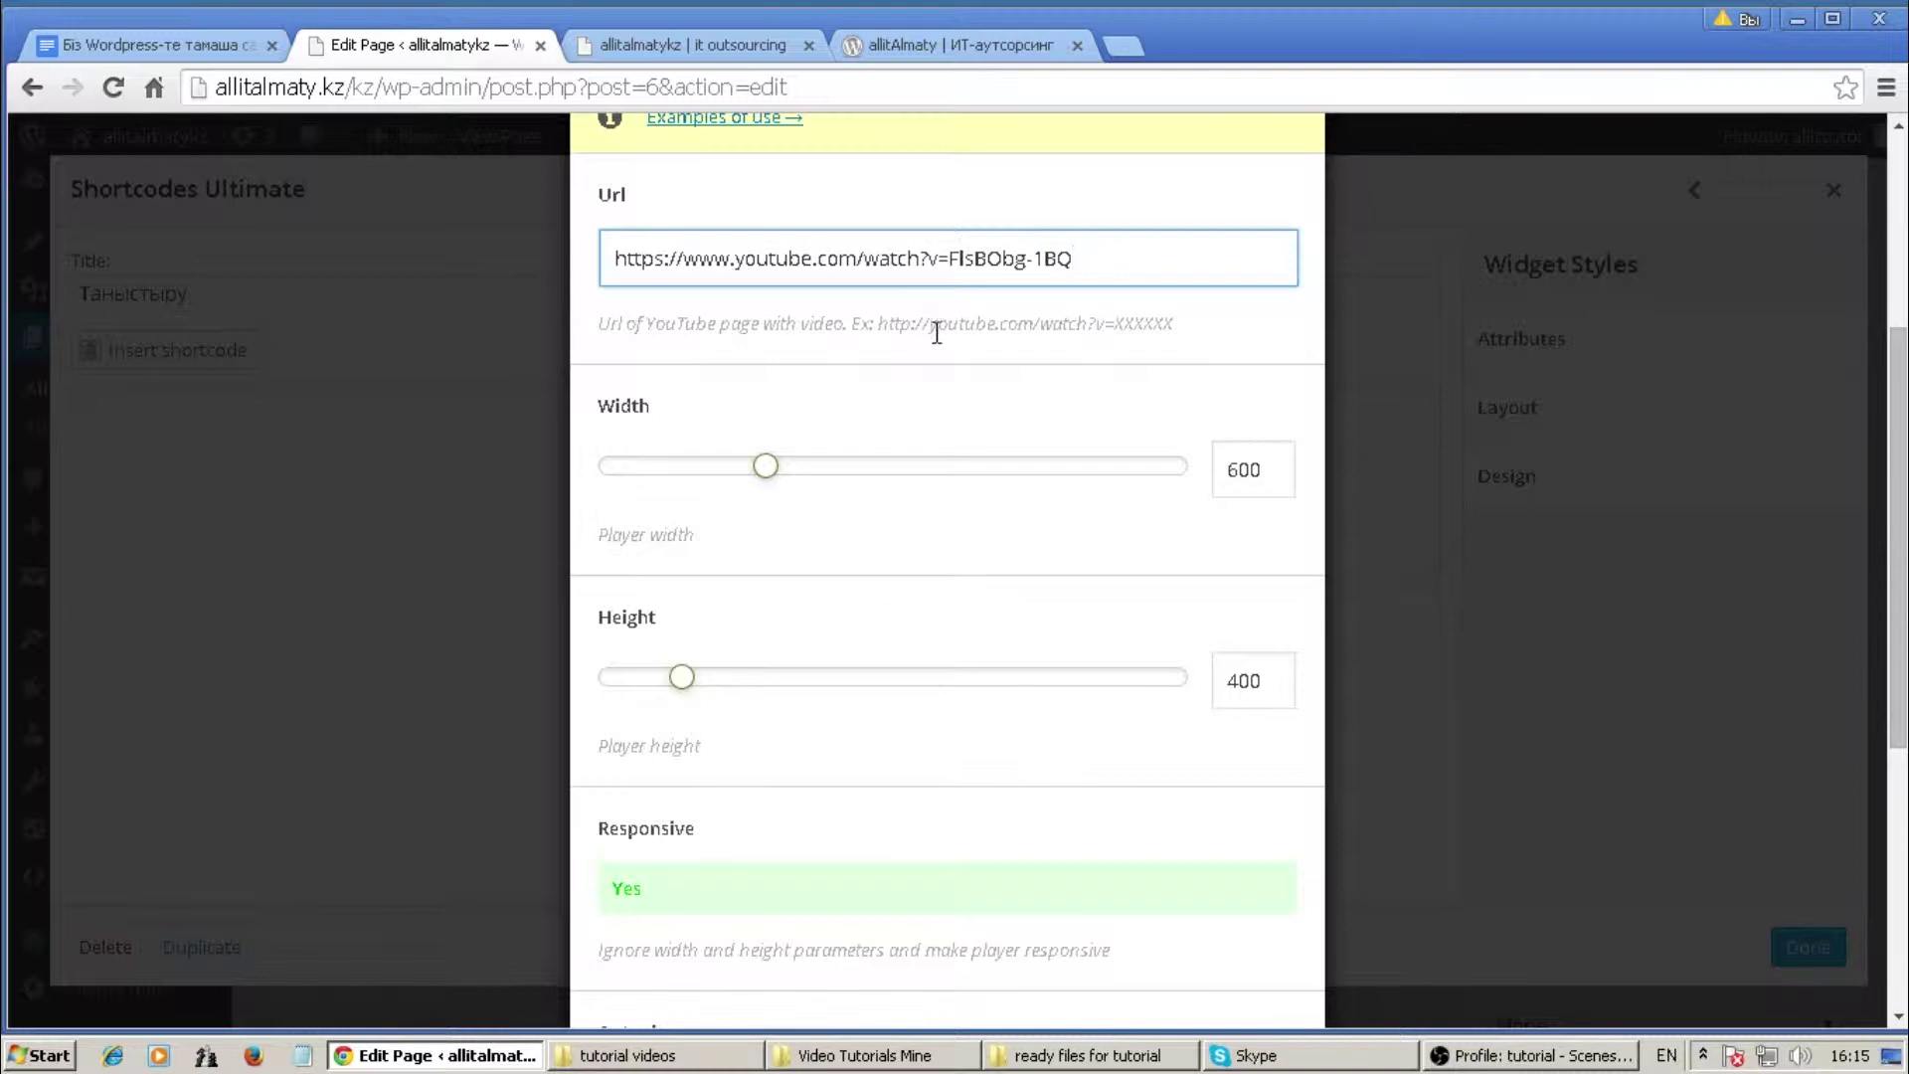
{"action": "scroll", "coordinate": [935, 333], "scroll_direction": "down", "scroll_amount": 2}
{"action": "scroll", "coordinate": [933, 349], "scroll_direction": "down", "scroll_amount": 1}
{"action": "scroll", "coordinate": [932, 349], "scroll_direction": "up", "scroll_amount": 3}
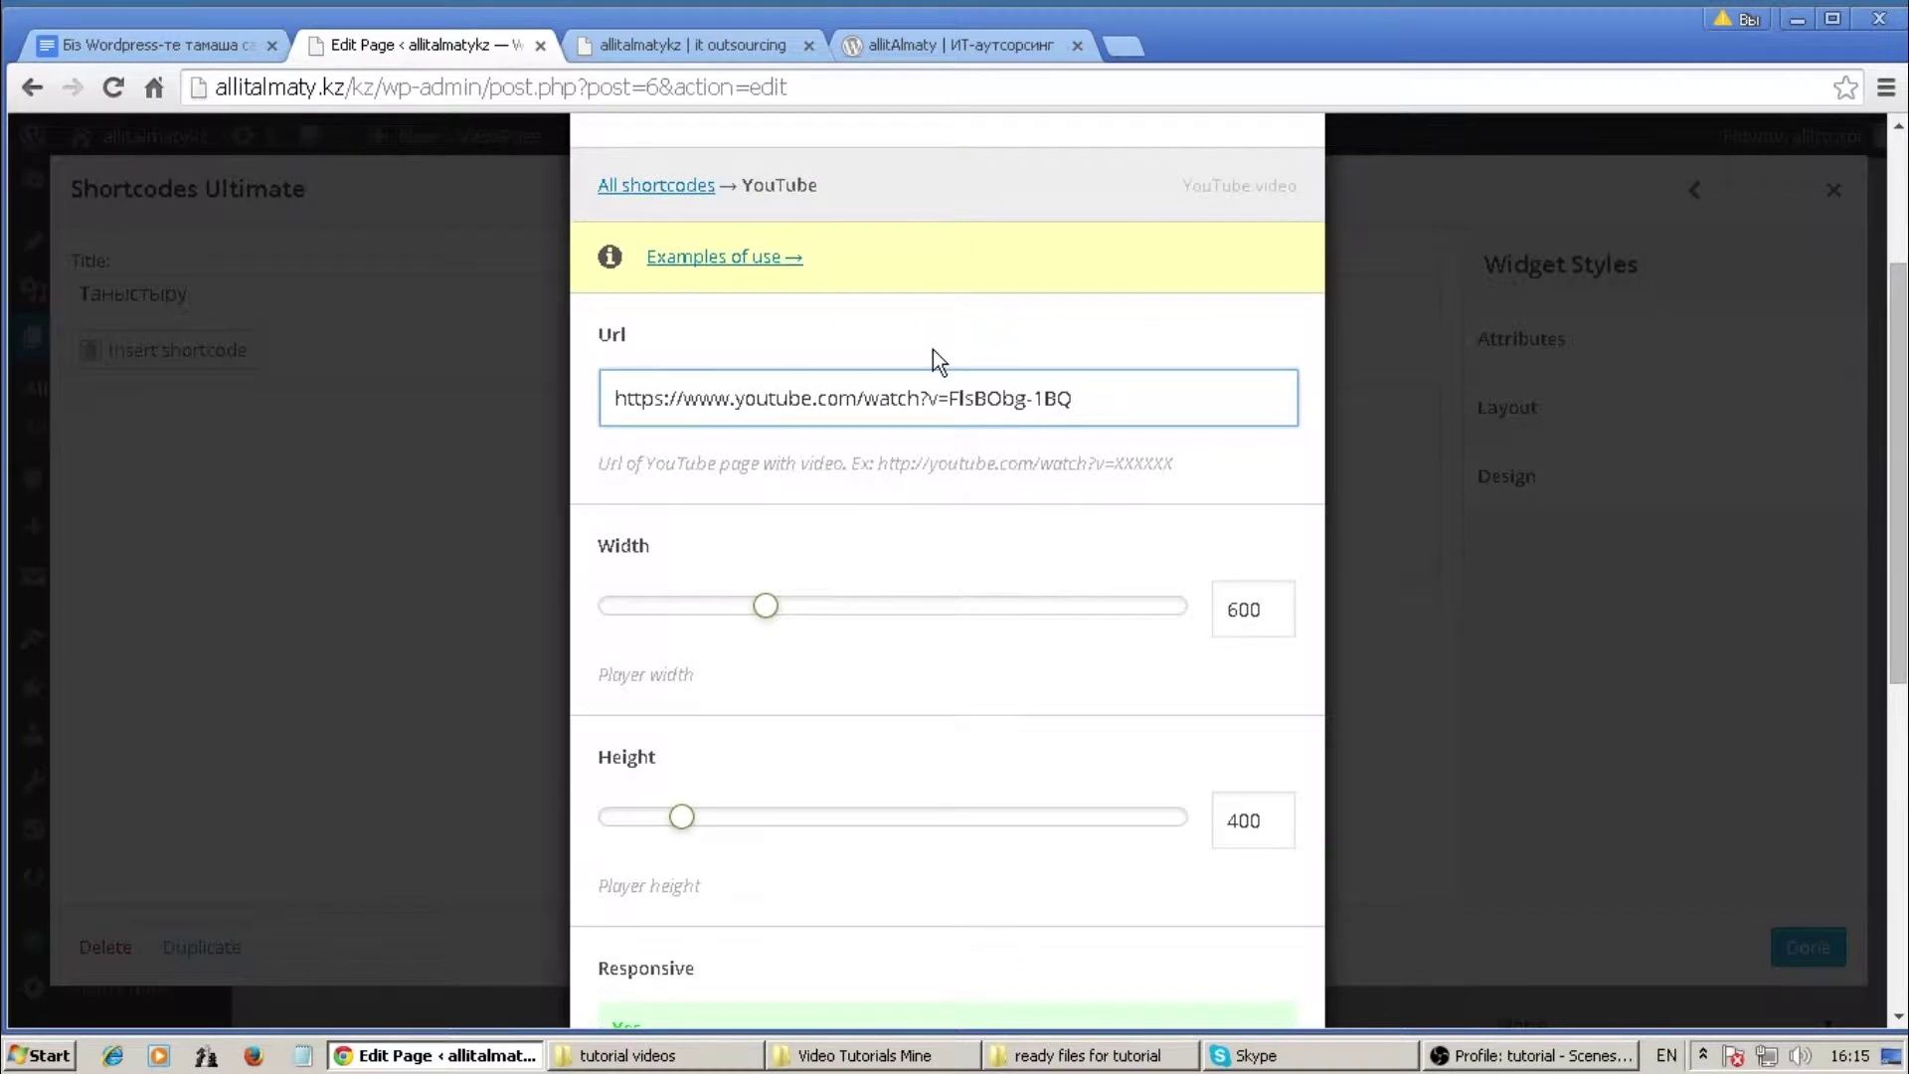
{"action": "scroll", "coordinate": [932, 349], "scroll_direction": "down", "scroll_amount": 3}
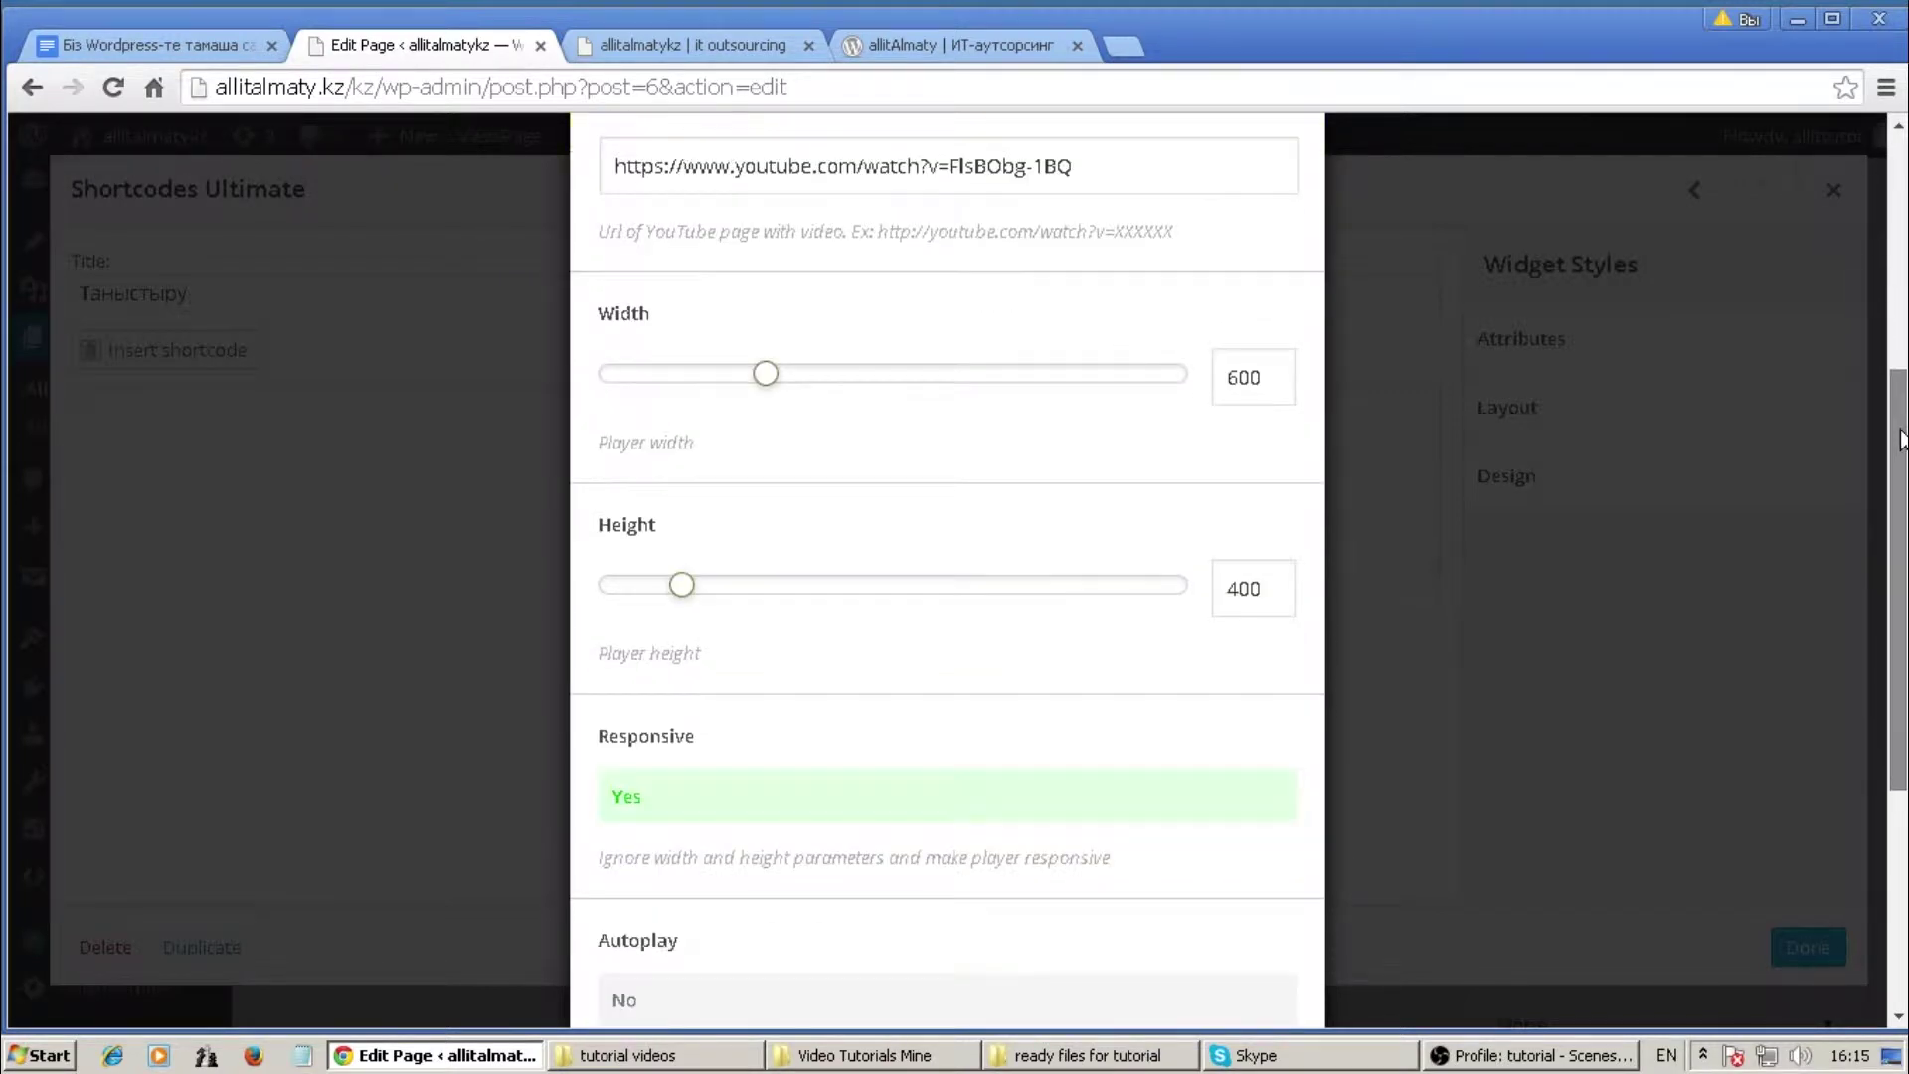
{"action": "left_click_drag", "start_coordinate": [1903, 437], "coordinate": [1905, 656]}
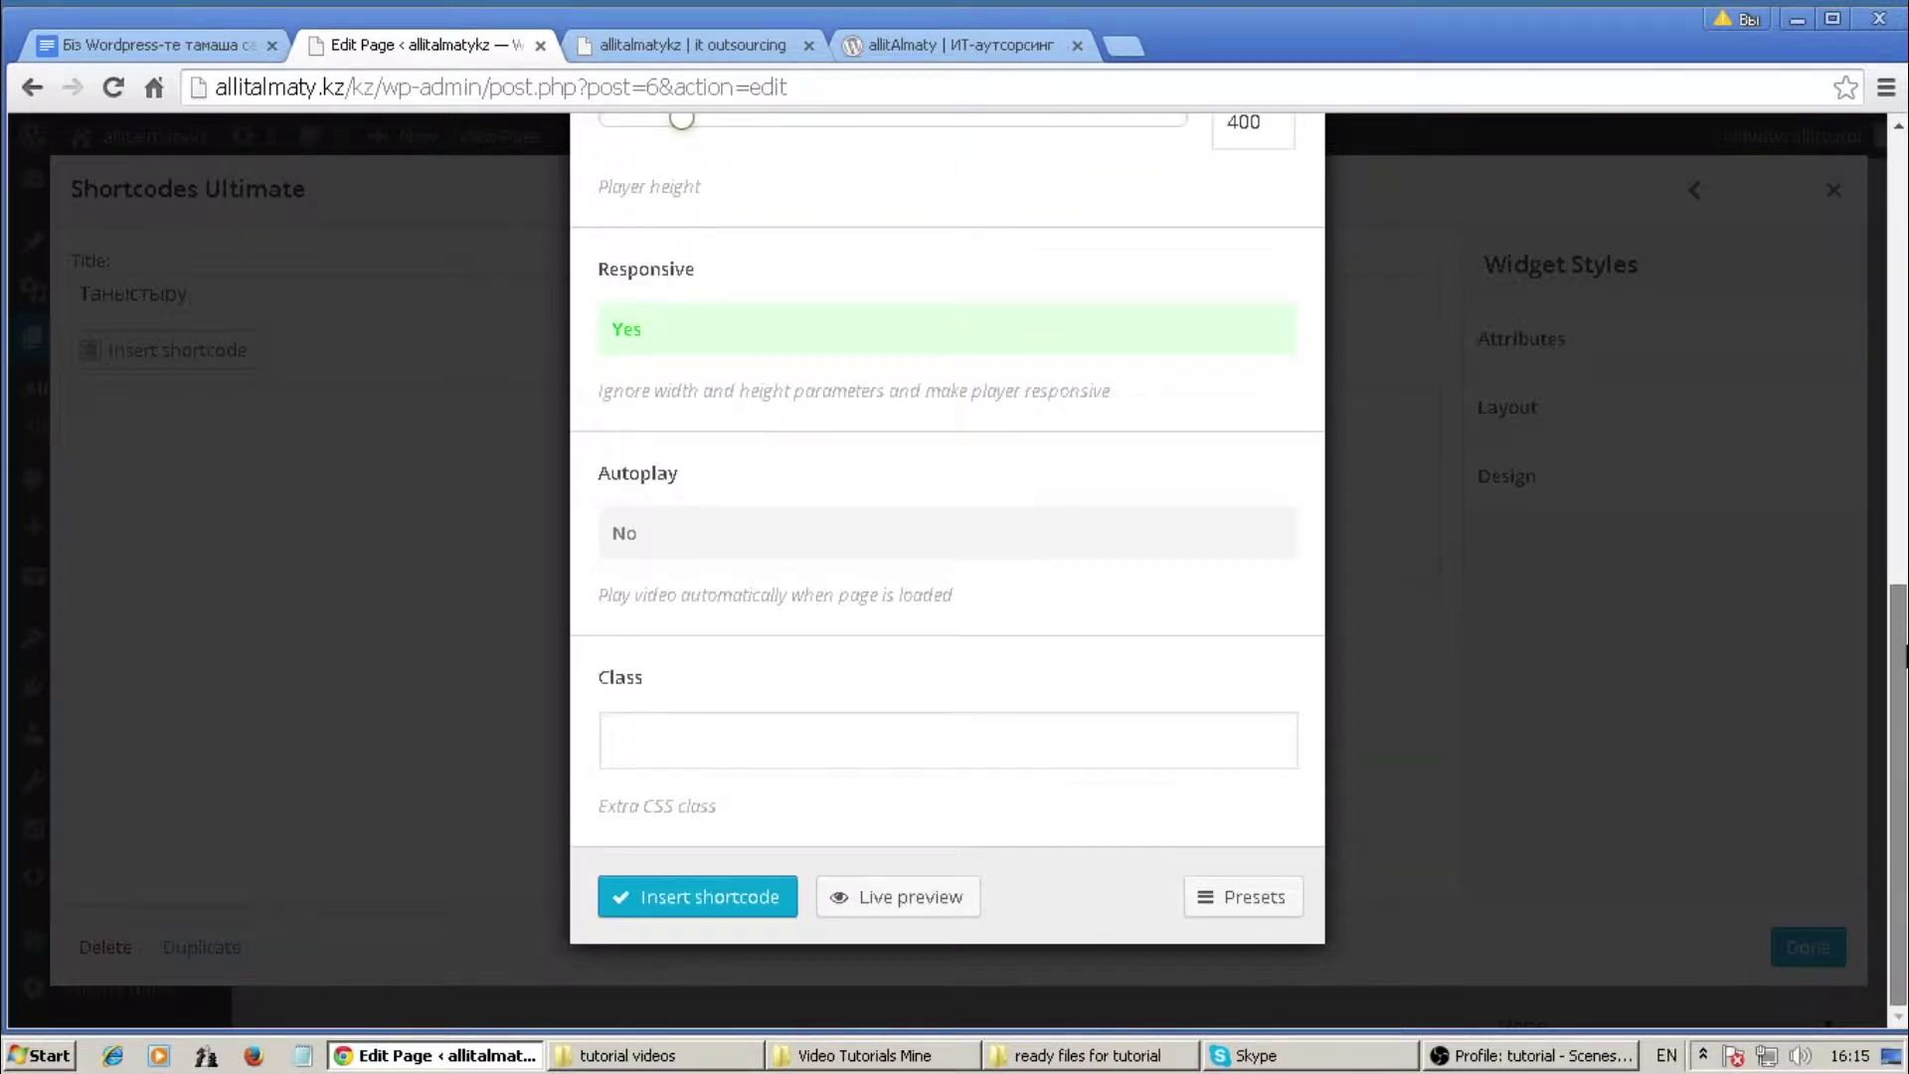
{"action": "left_click", "coordinate": [723, 898]}
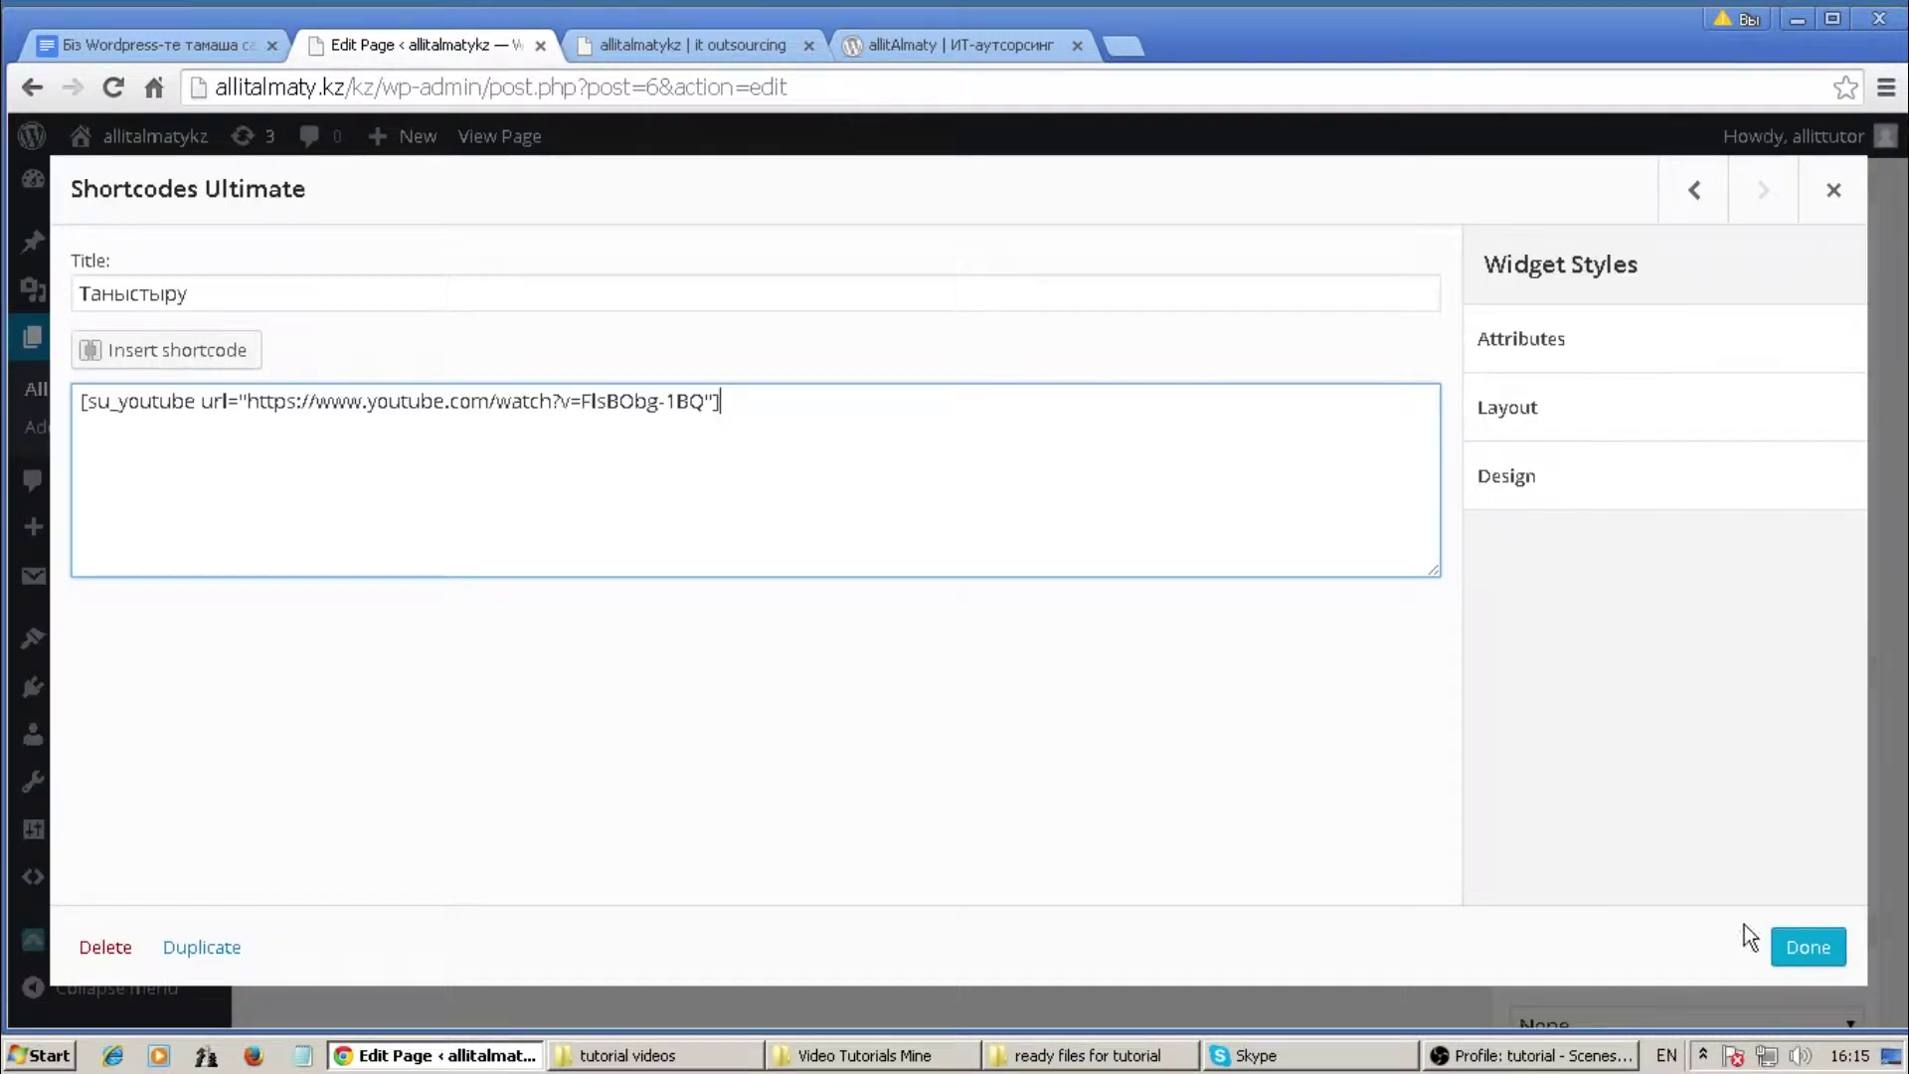
Finish editing the Таныстыру widget and update the Басты бет page
{"action": "left_click", "coordinate": [1800, 949]}
{"action": "scroll", "coordinate": [1776, 885], "scroll_direction": "up", "scroll_amount": 6}
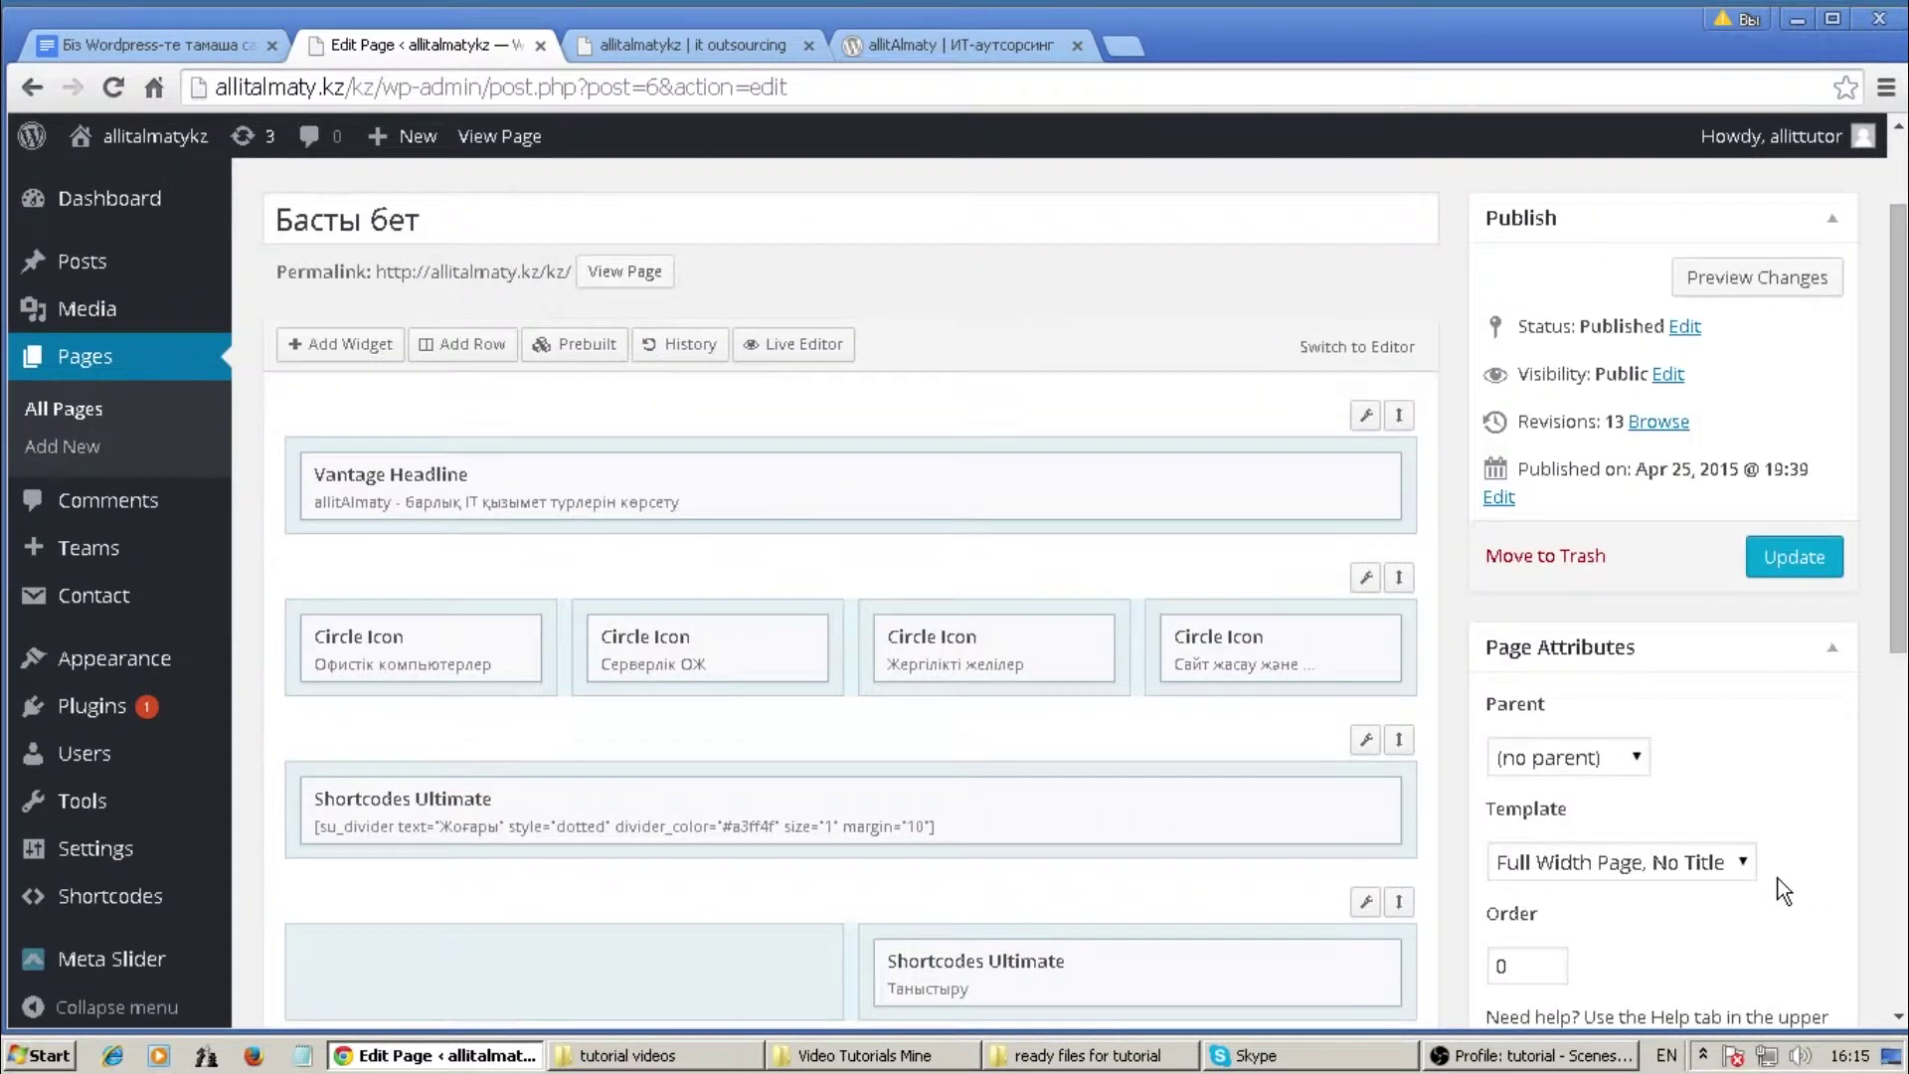
{"action": "left_click", "coordinate": [1795, 696]}
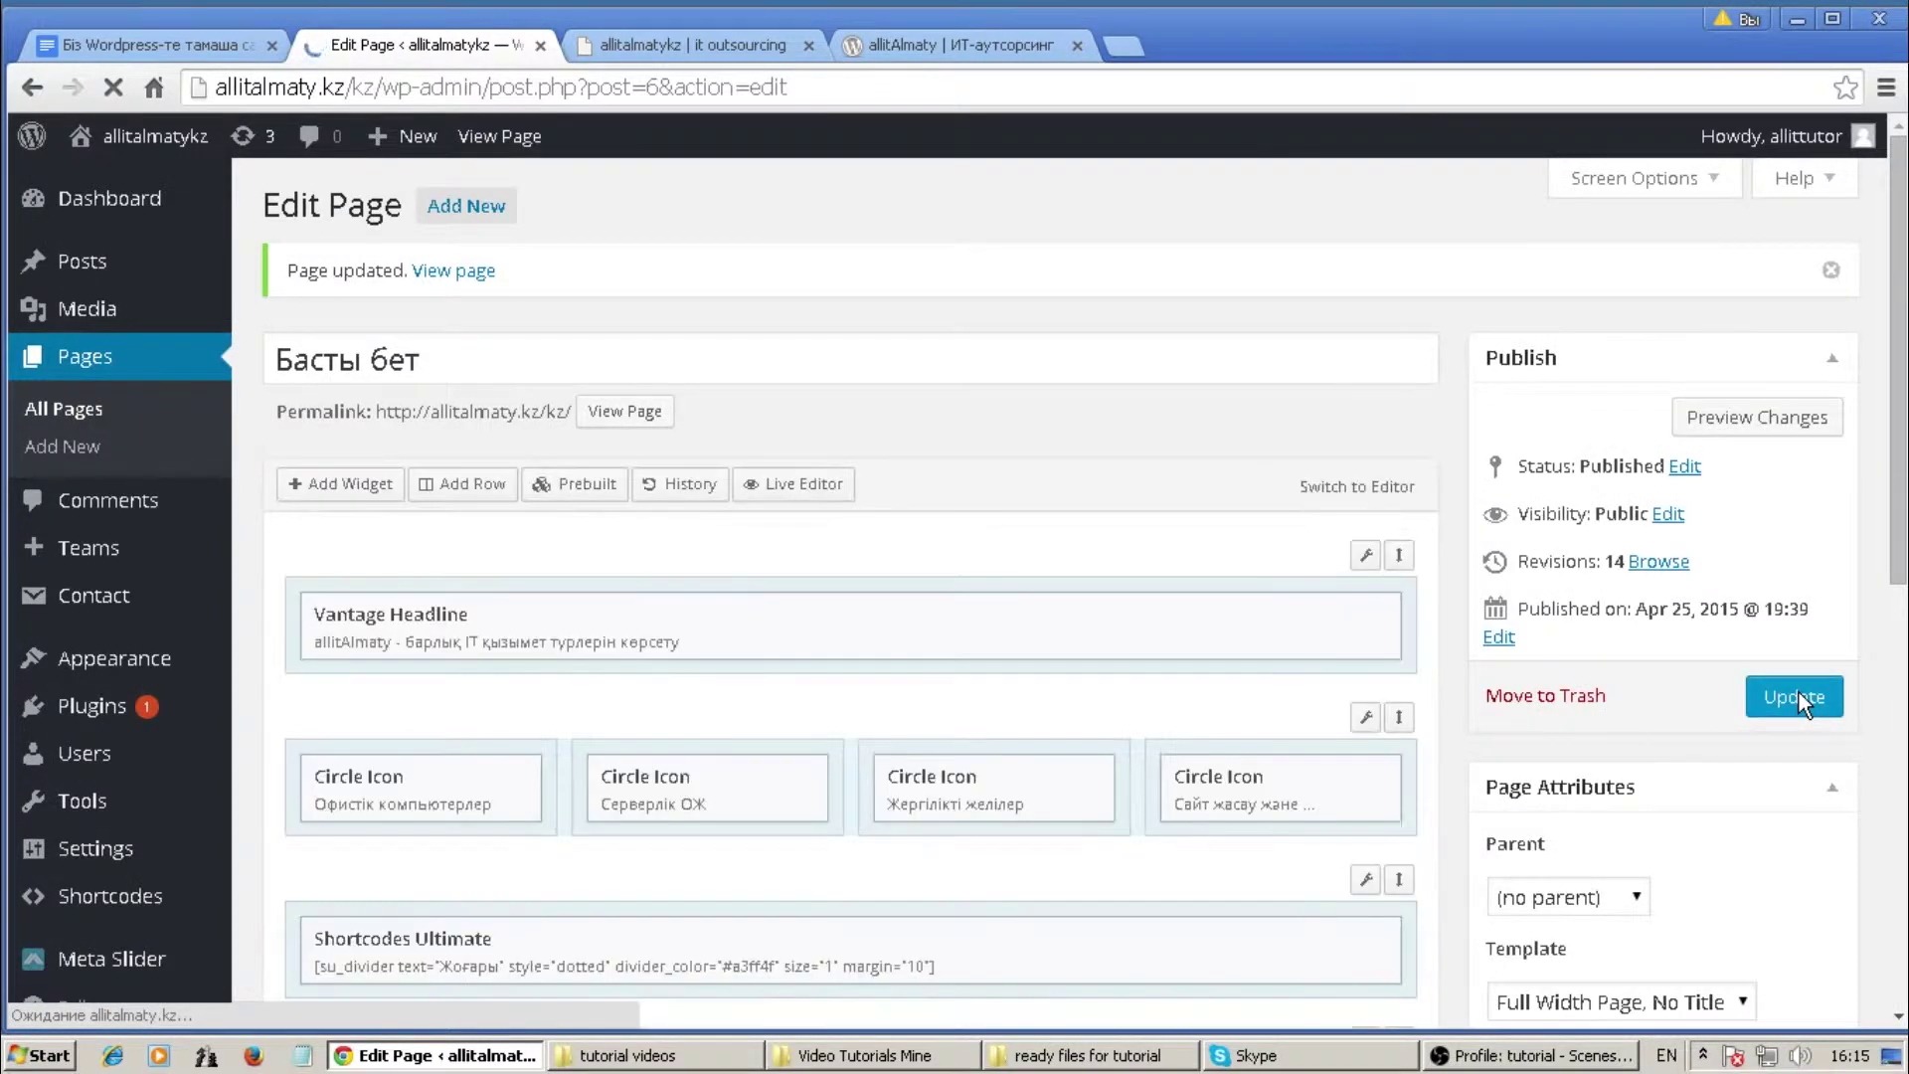
Reload the site's home page and test the embedded video under Таныстыру by playing and pausing it
{"action": "left_click", "coordinate": [696, 44]}
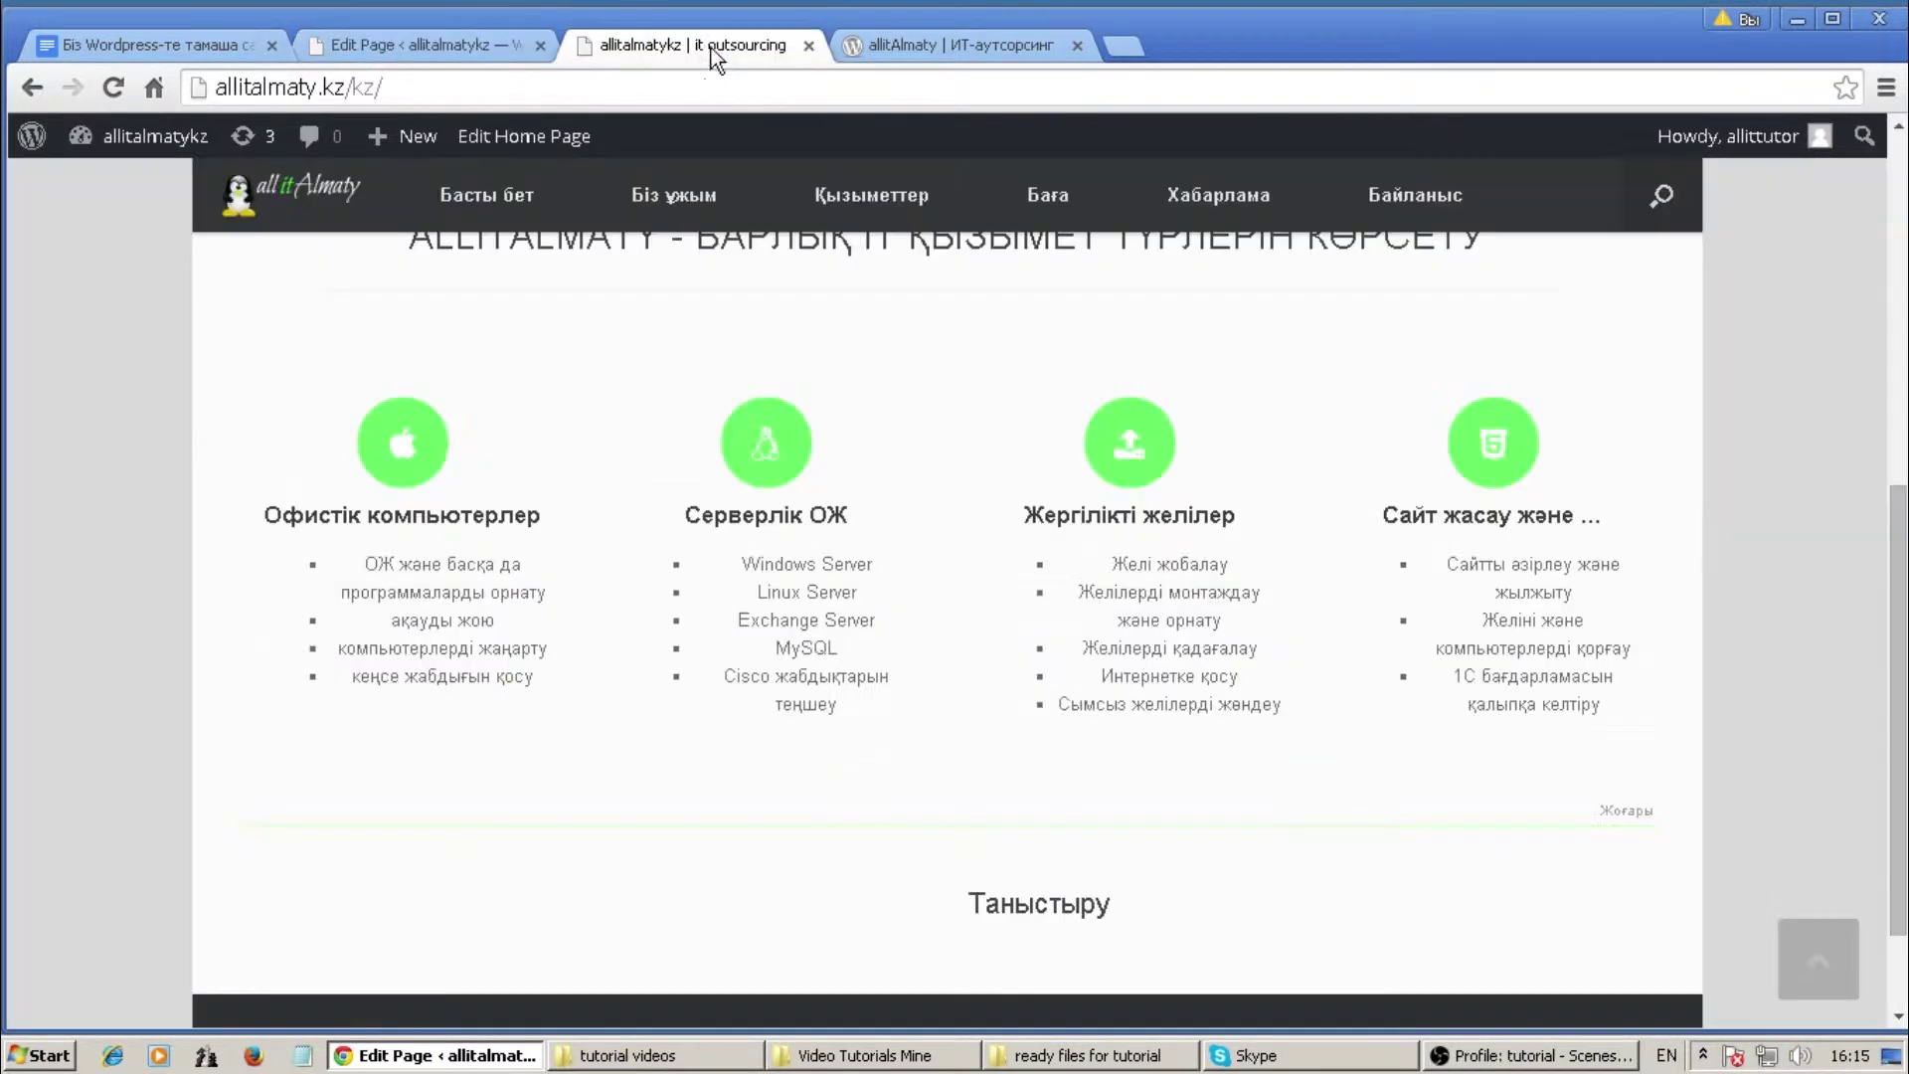
{"action": "left_click", "coordinate": [113, 87]}
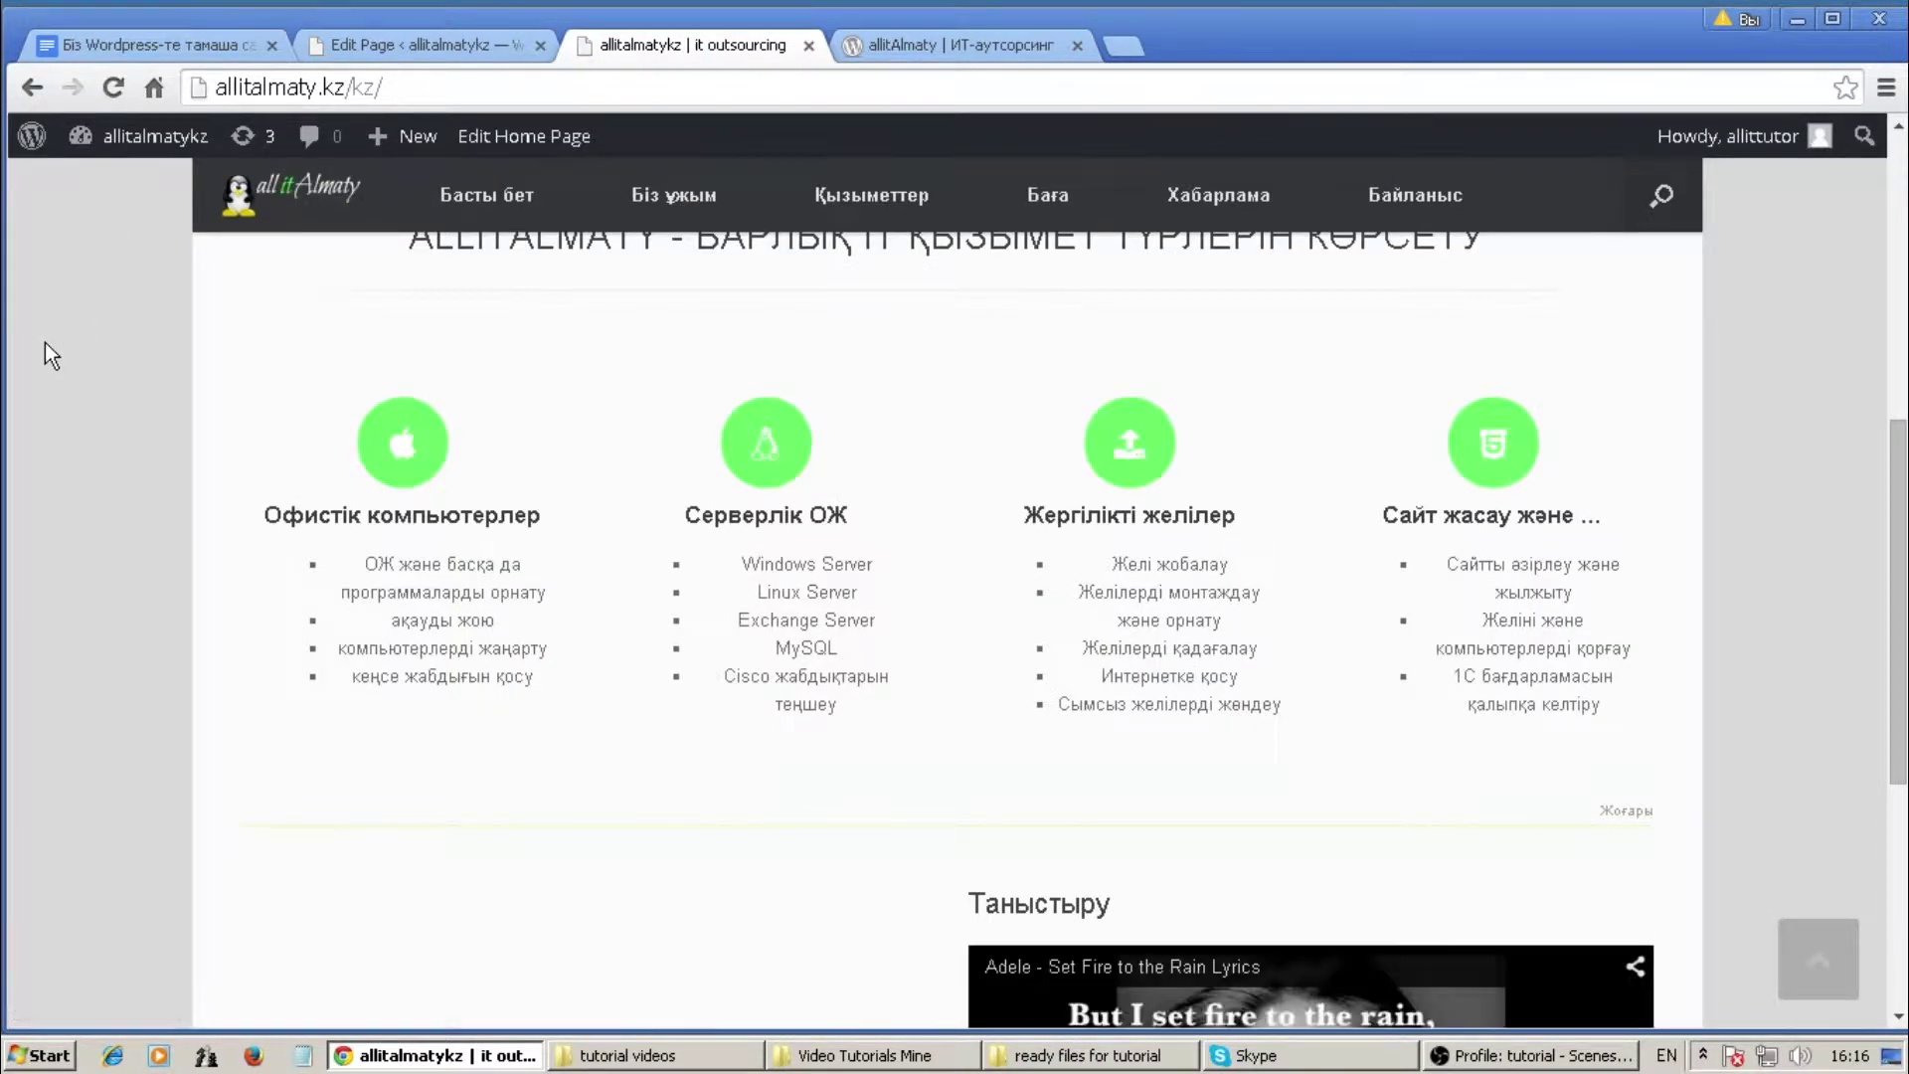
{"action": "left_click_drag", "start_coordinate": [1899, 454], "coordinate": [1542, 554]}
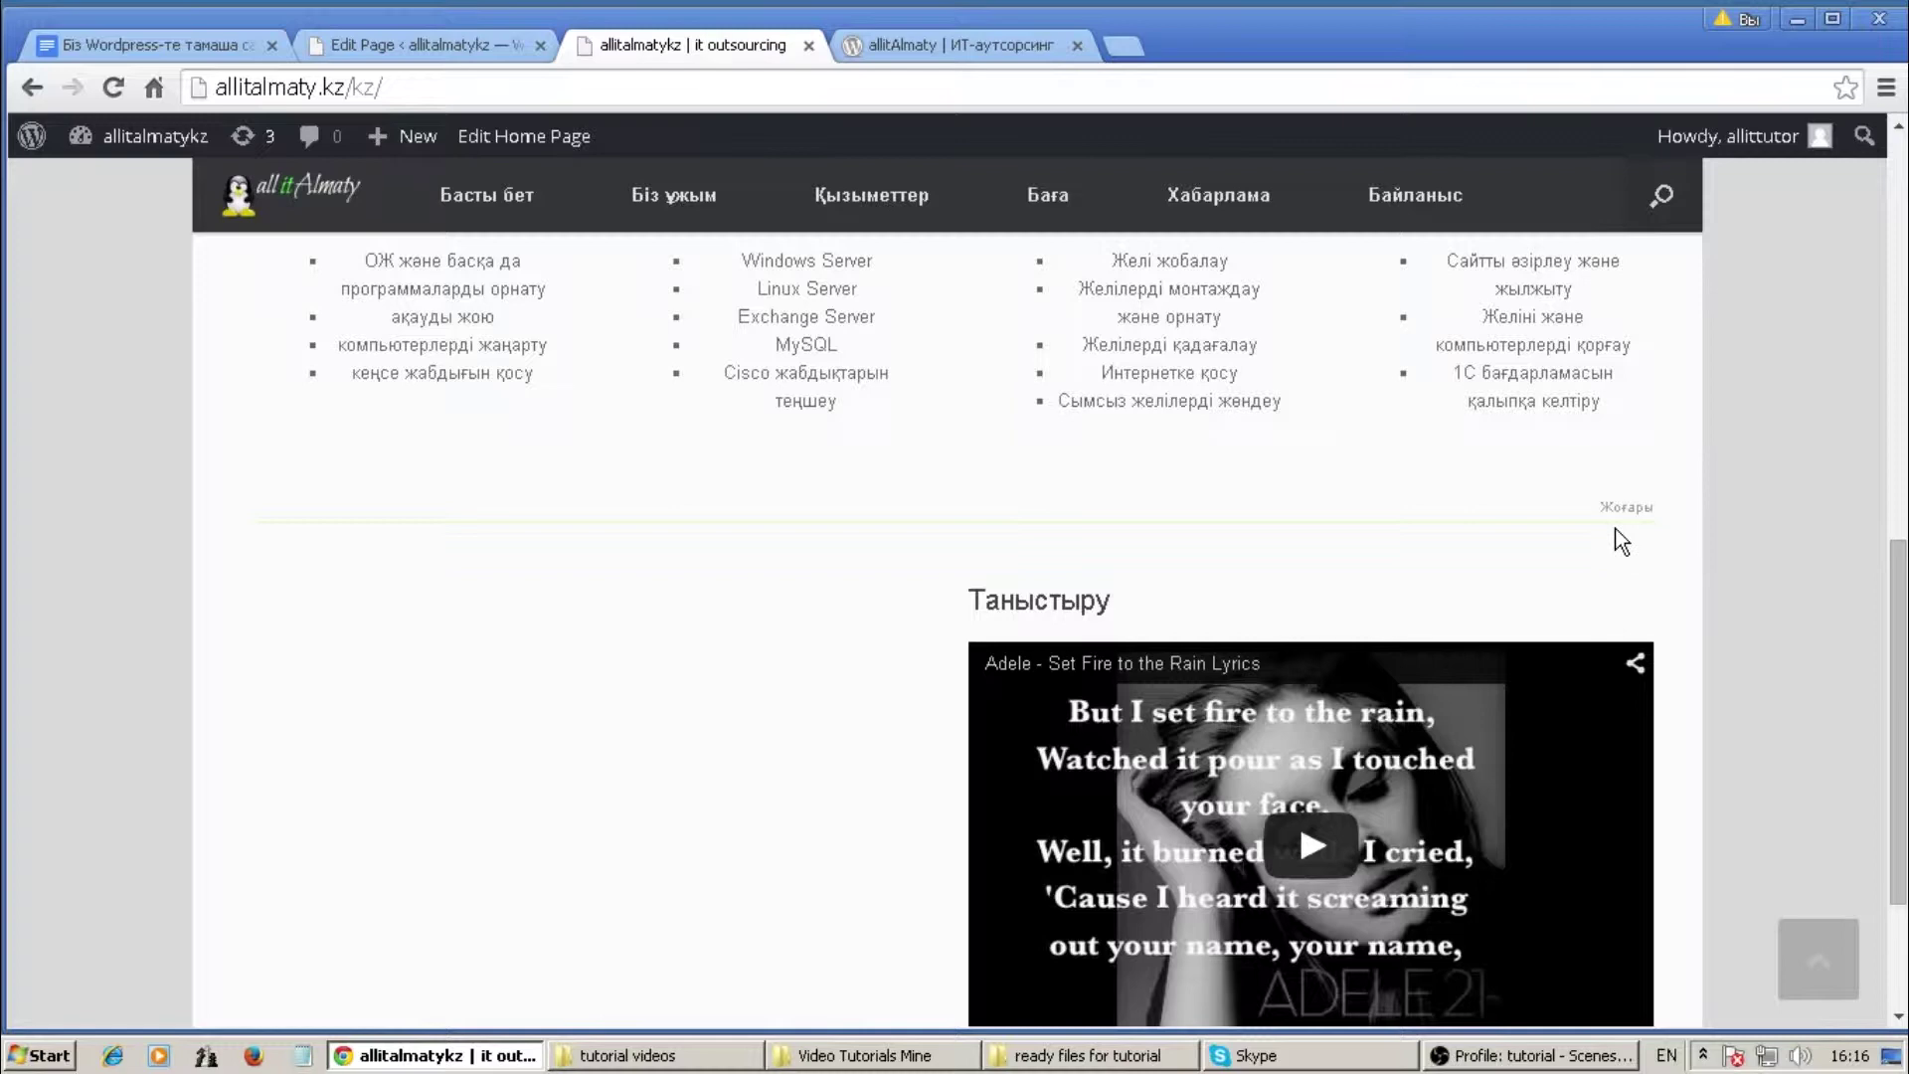
{"action": "scroll", "coordinate": [1581, 555], "scroll_direction": "down", "scroll_amount": 2}
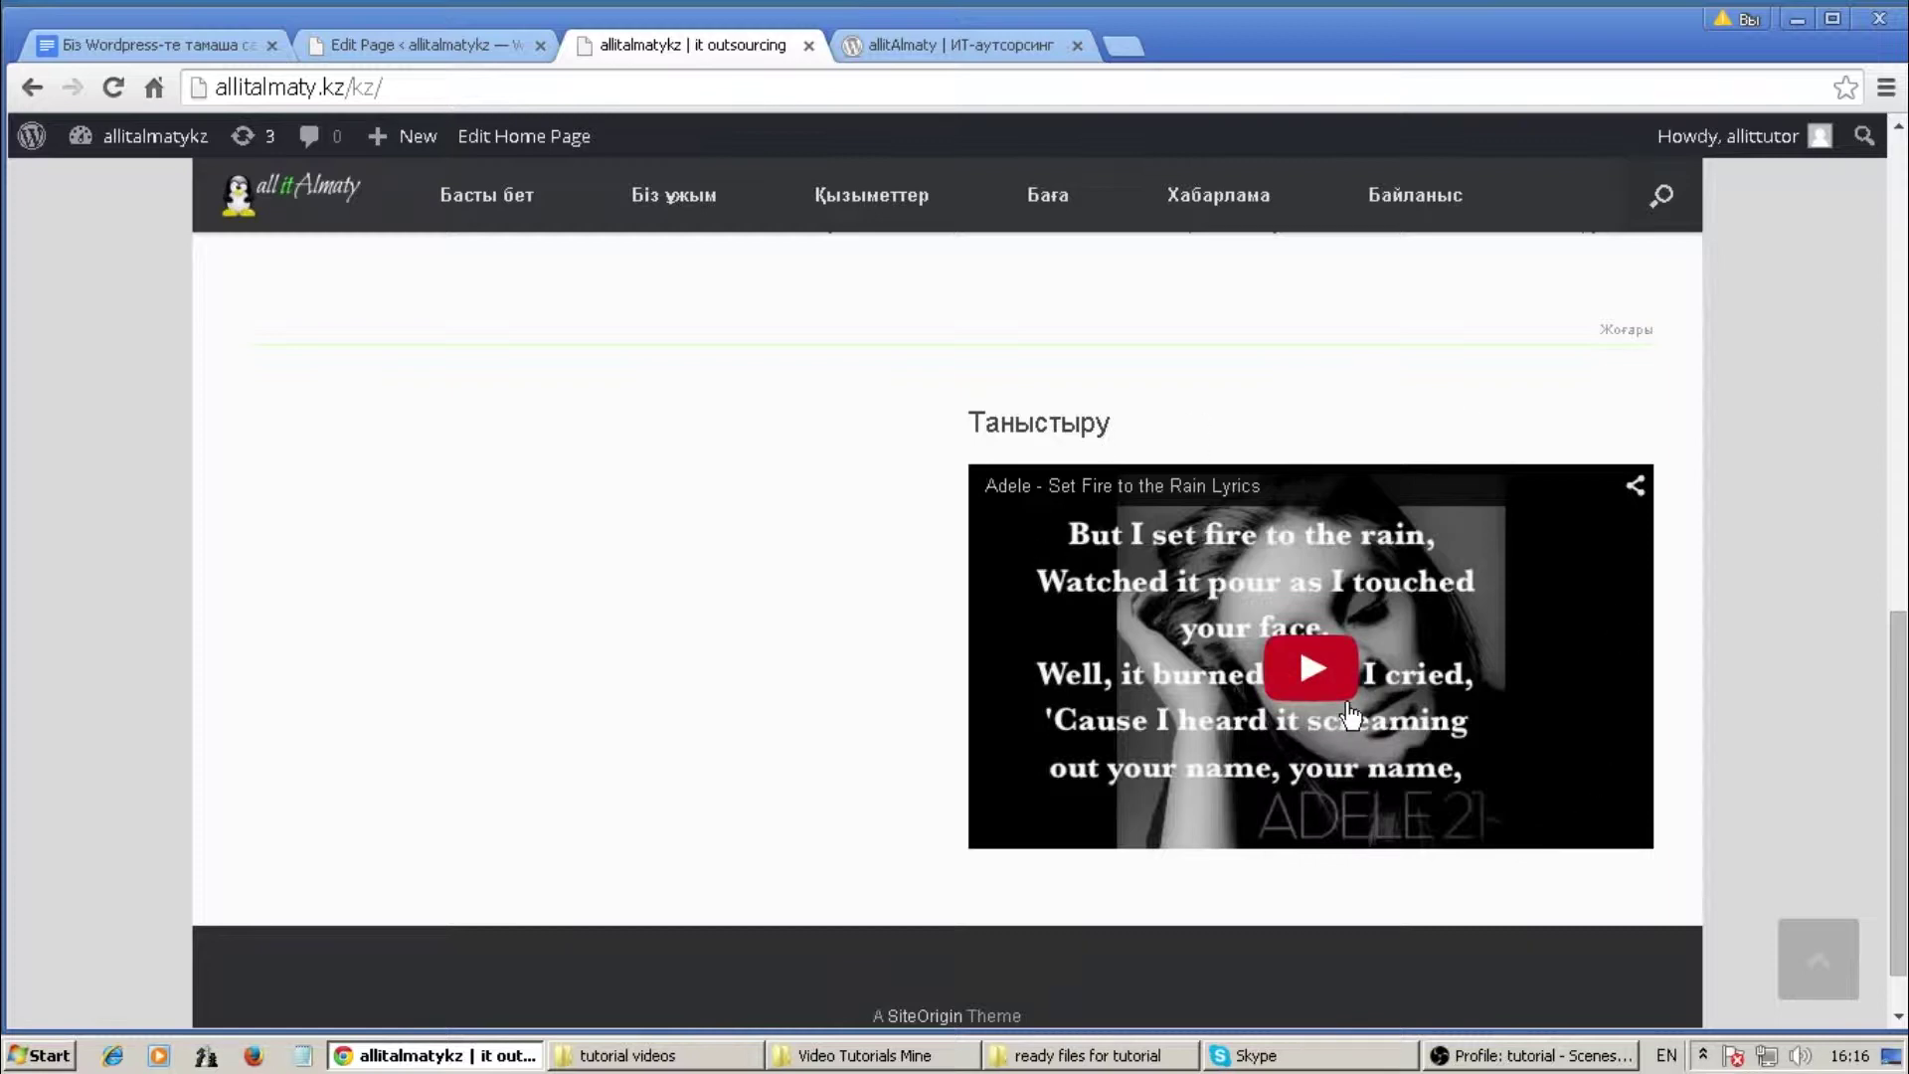
{"action": "left_click", "coordinate": [1309, 668]}
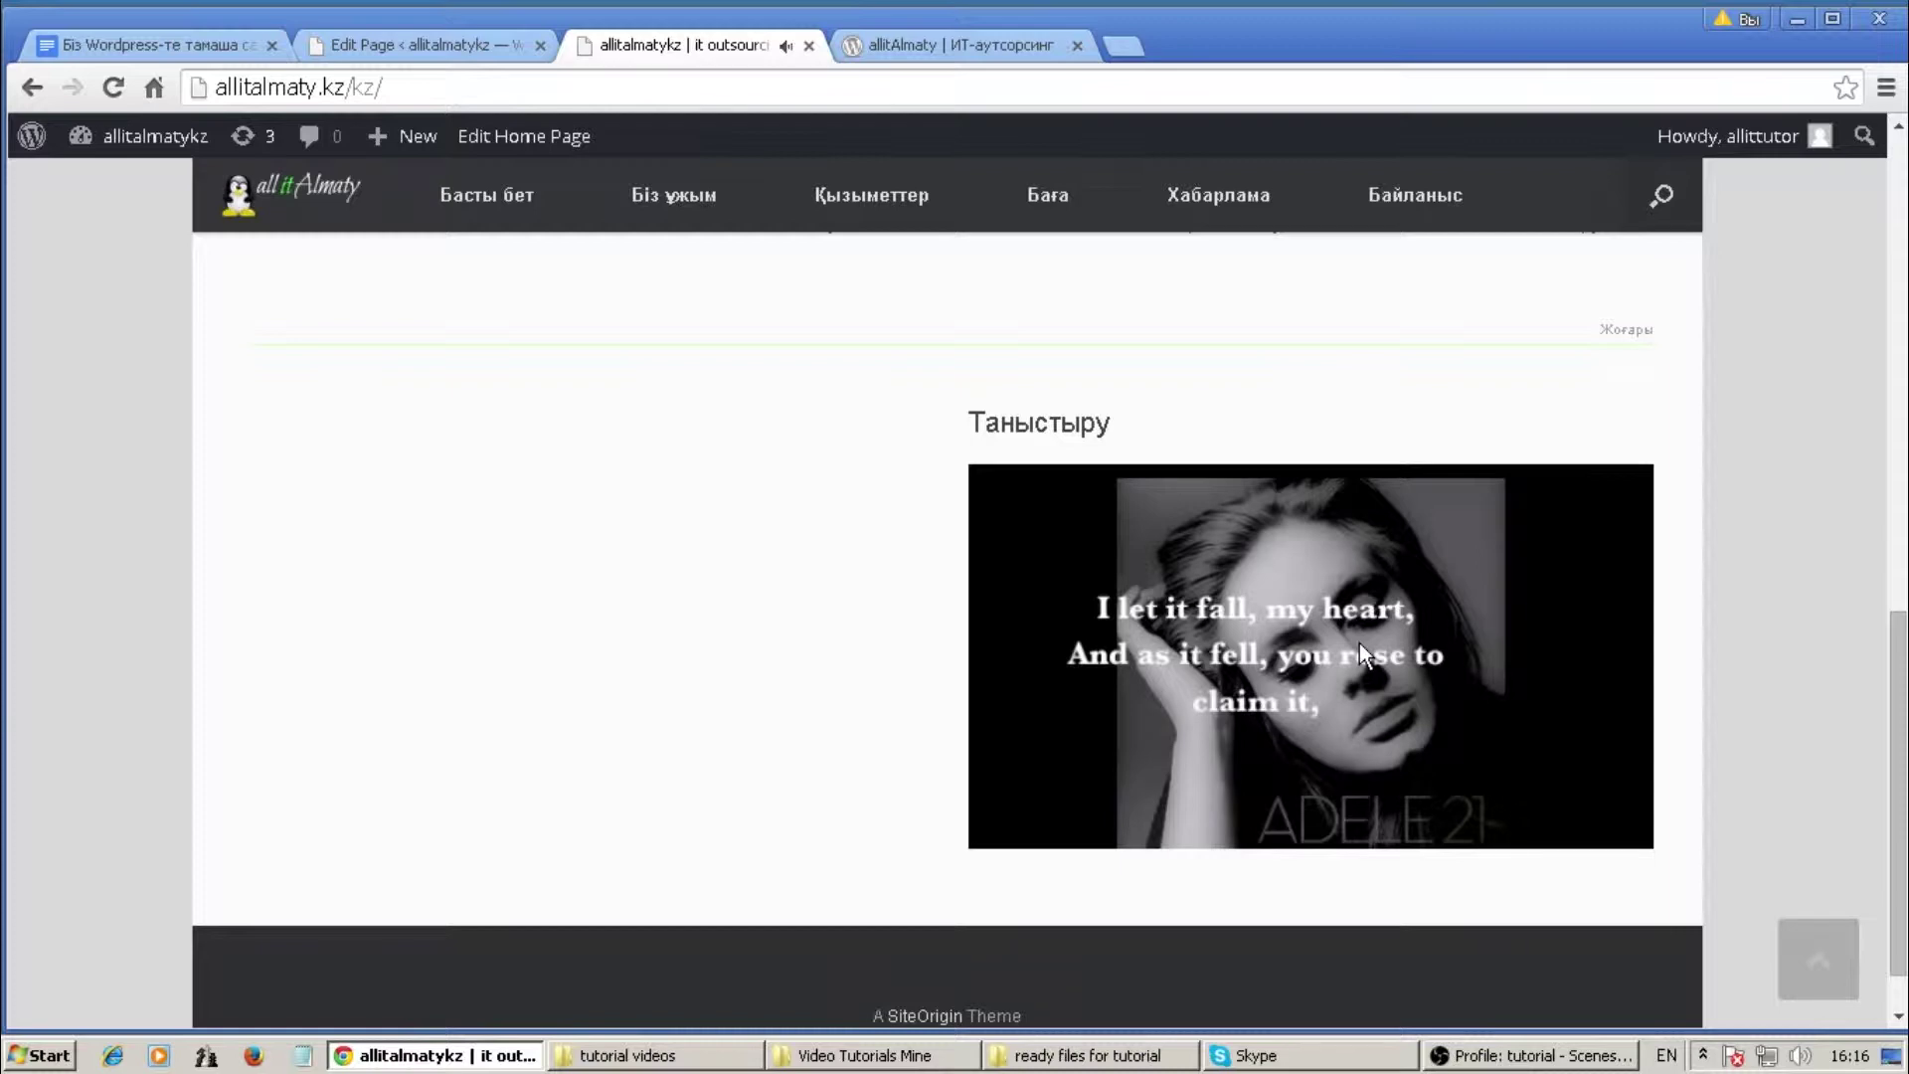
{"action": "mouse_move", "coordinate": [1327, 656]}
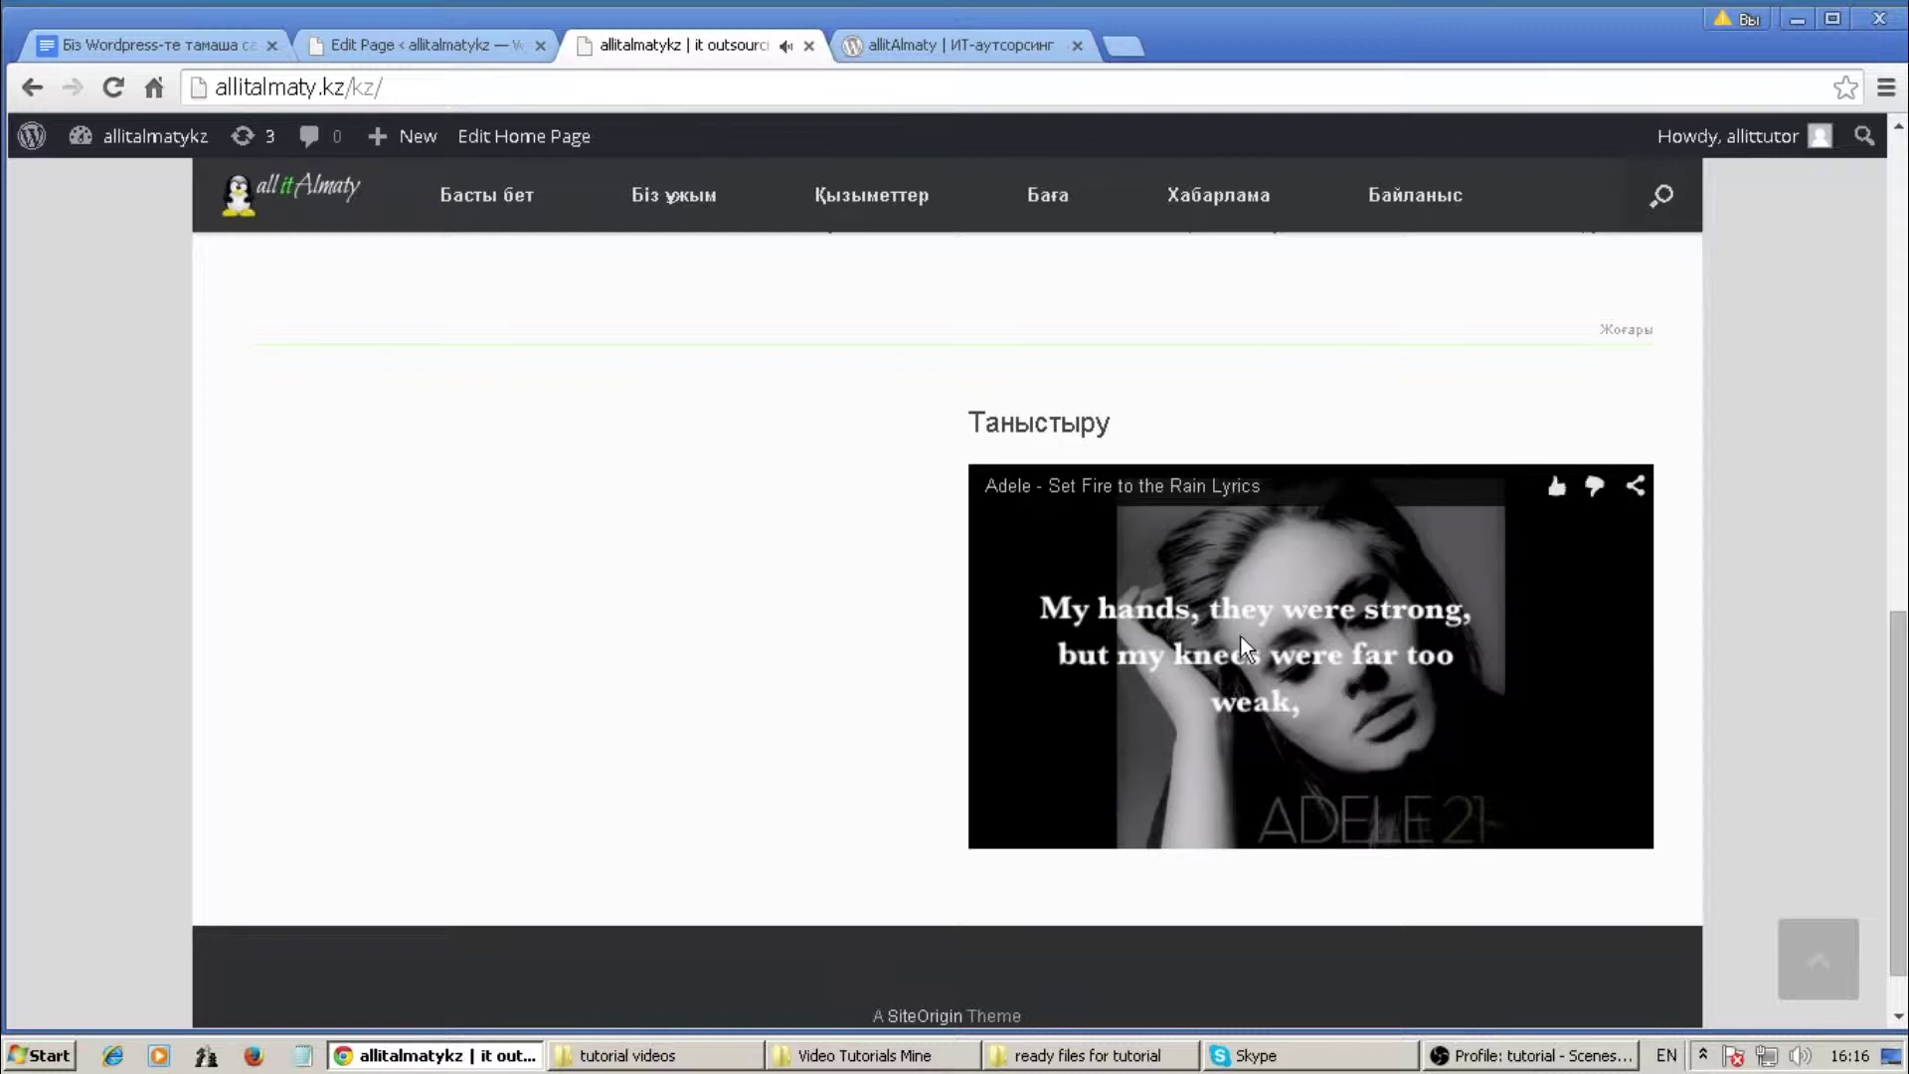
{"action": "left_click", "coordinate": [1340, 664]}
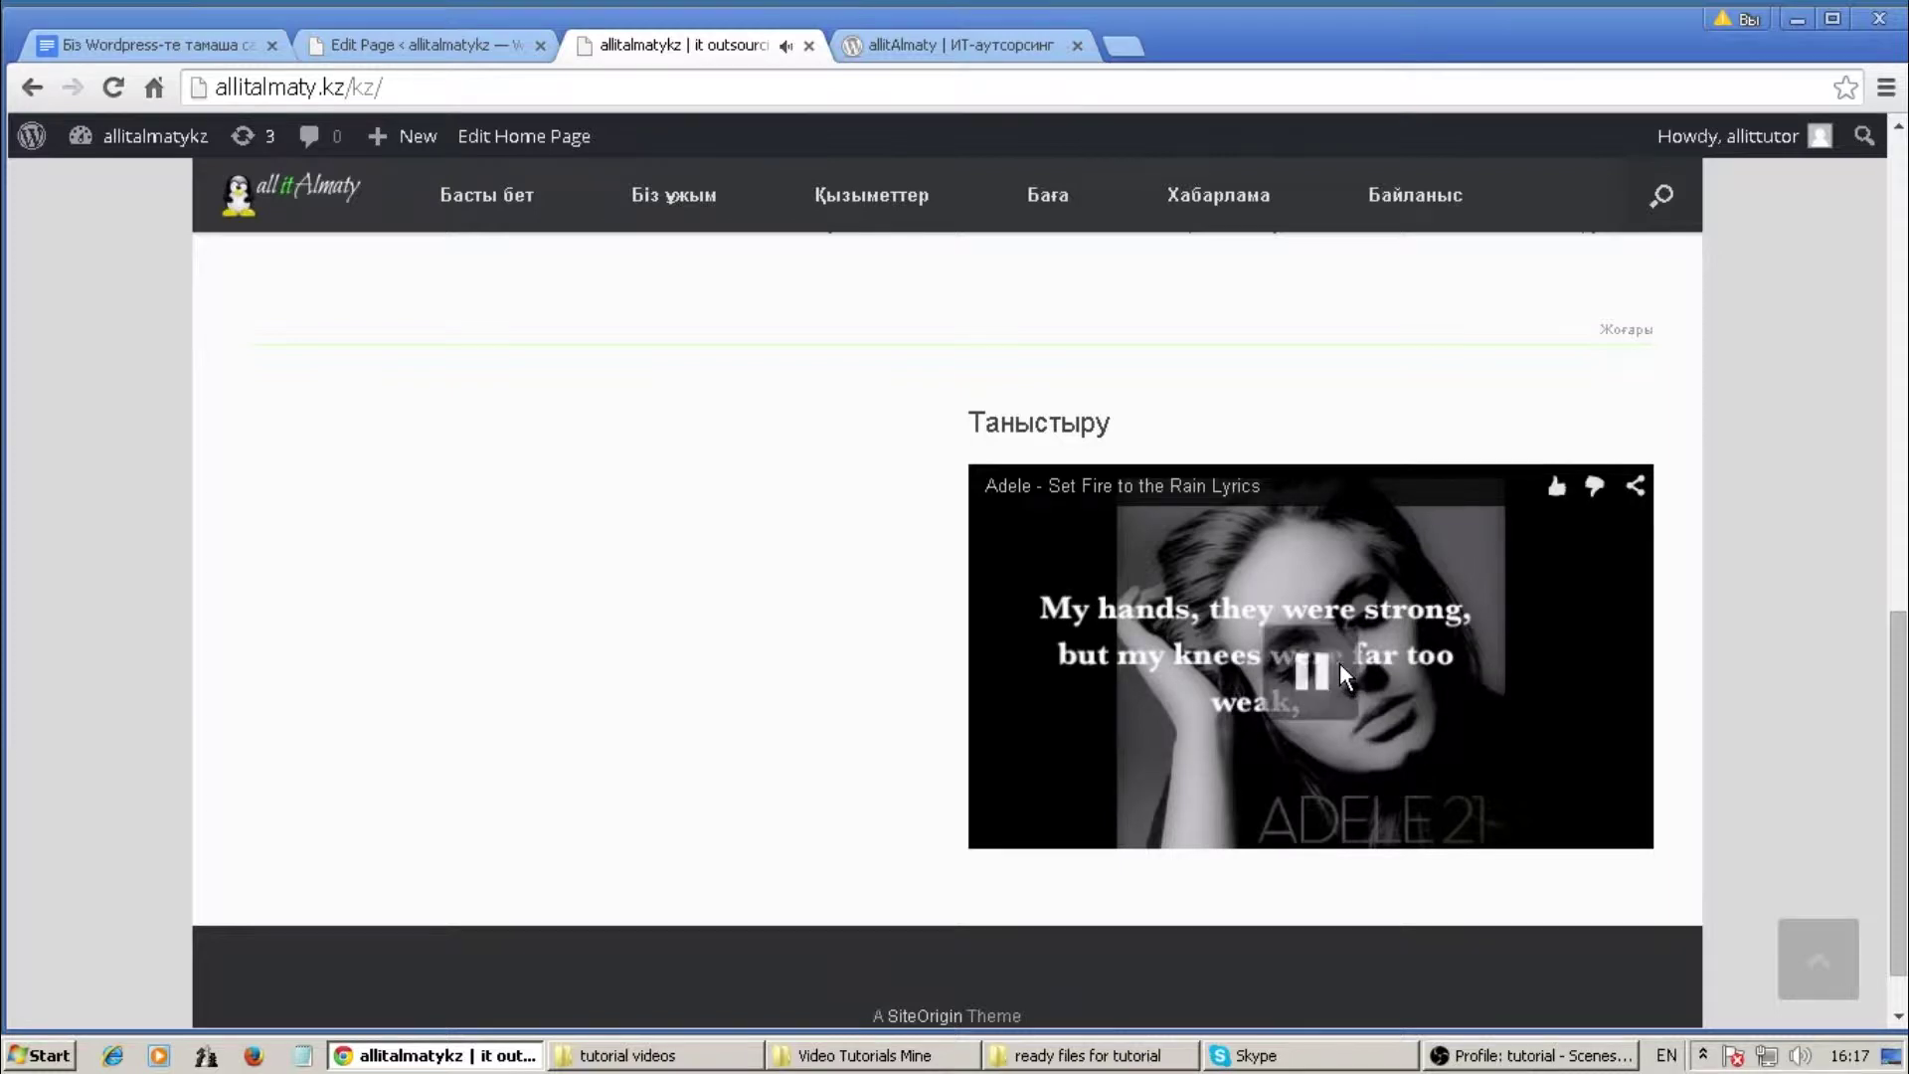
Return to the page editor and review the YouTube shortcode inside the Таныстыру widget, leaving it as is
{"action": "left_click", "coordinate": [457, 48]}
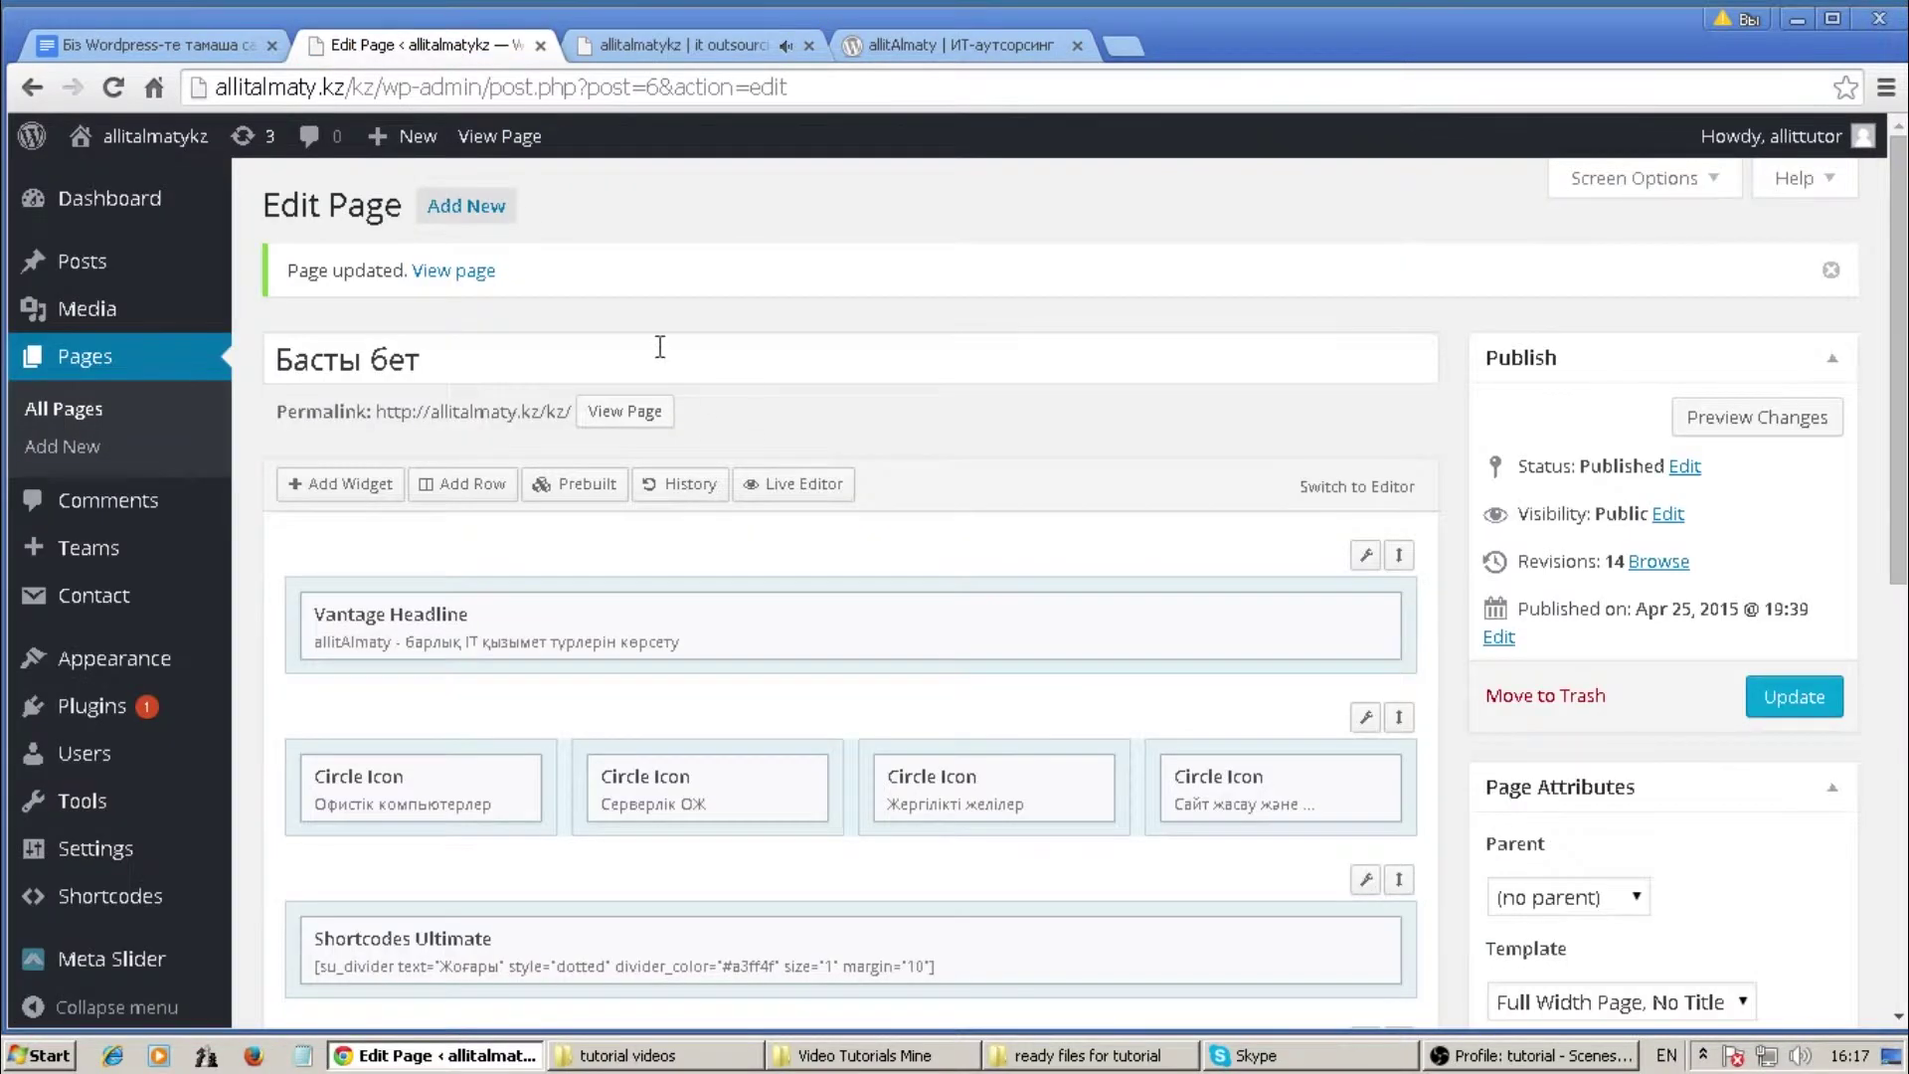
{"action": "scroll", "coordinate": [722, 416], "scroll_direction": "down", "scroll_amount": 5}
{"action": "mouse_move", "coordinate": [940, 554]}
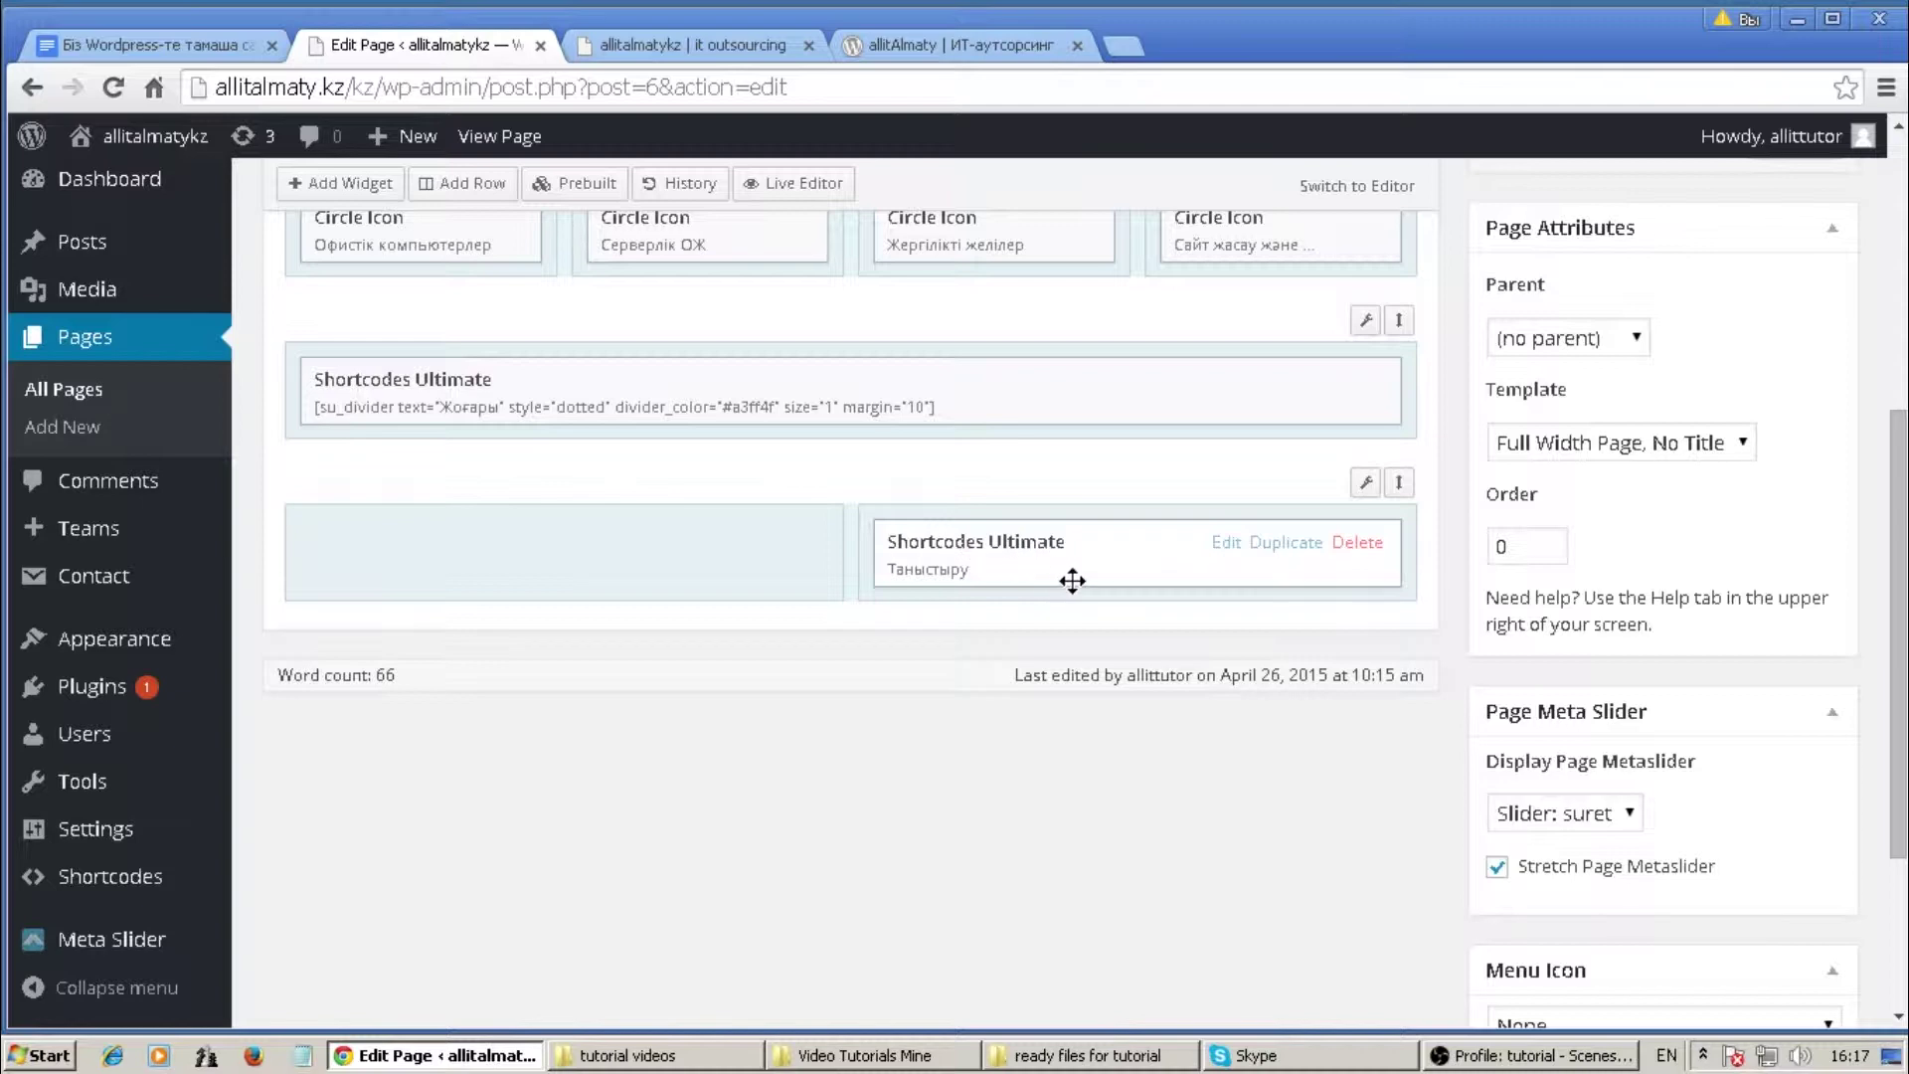
{"action": "left_click", "coordinate": [1226, 543]}
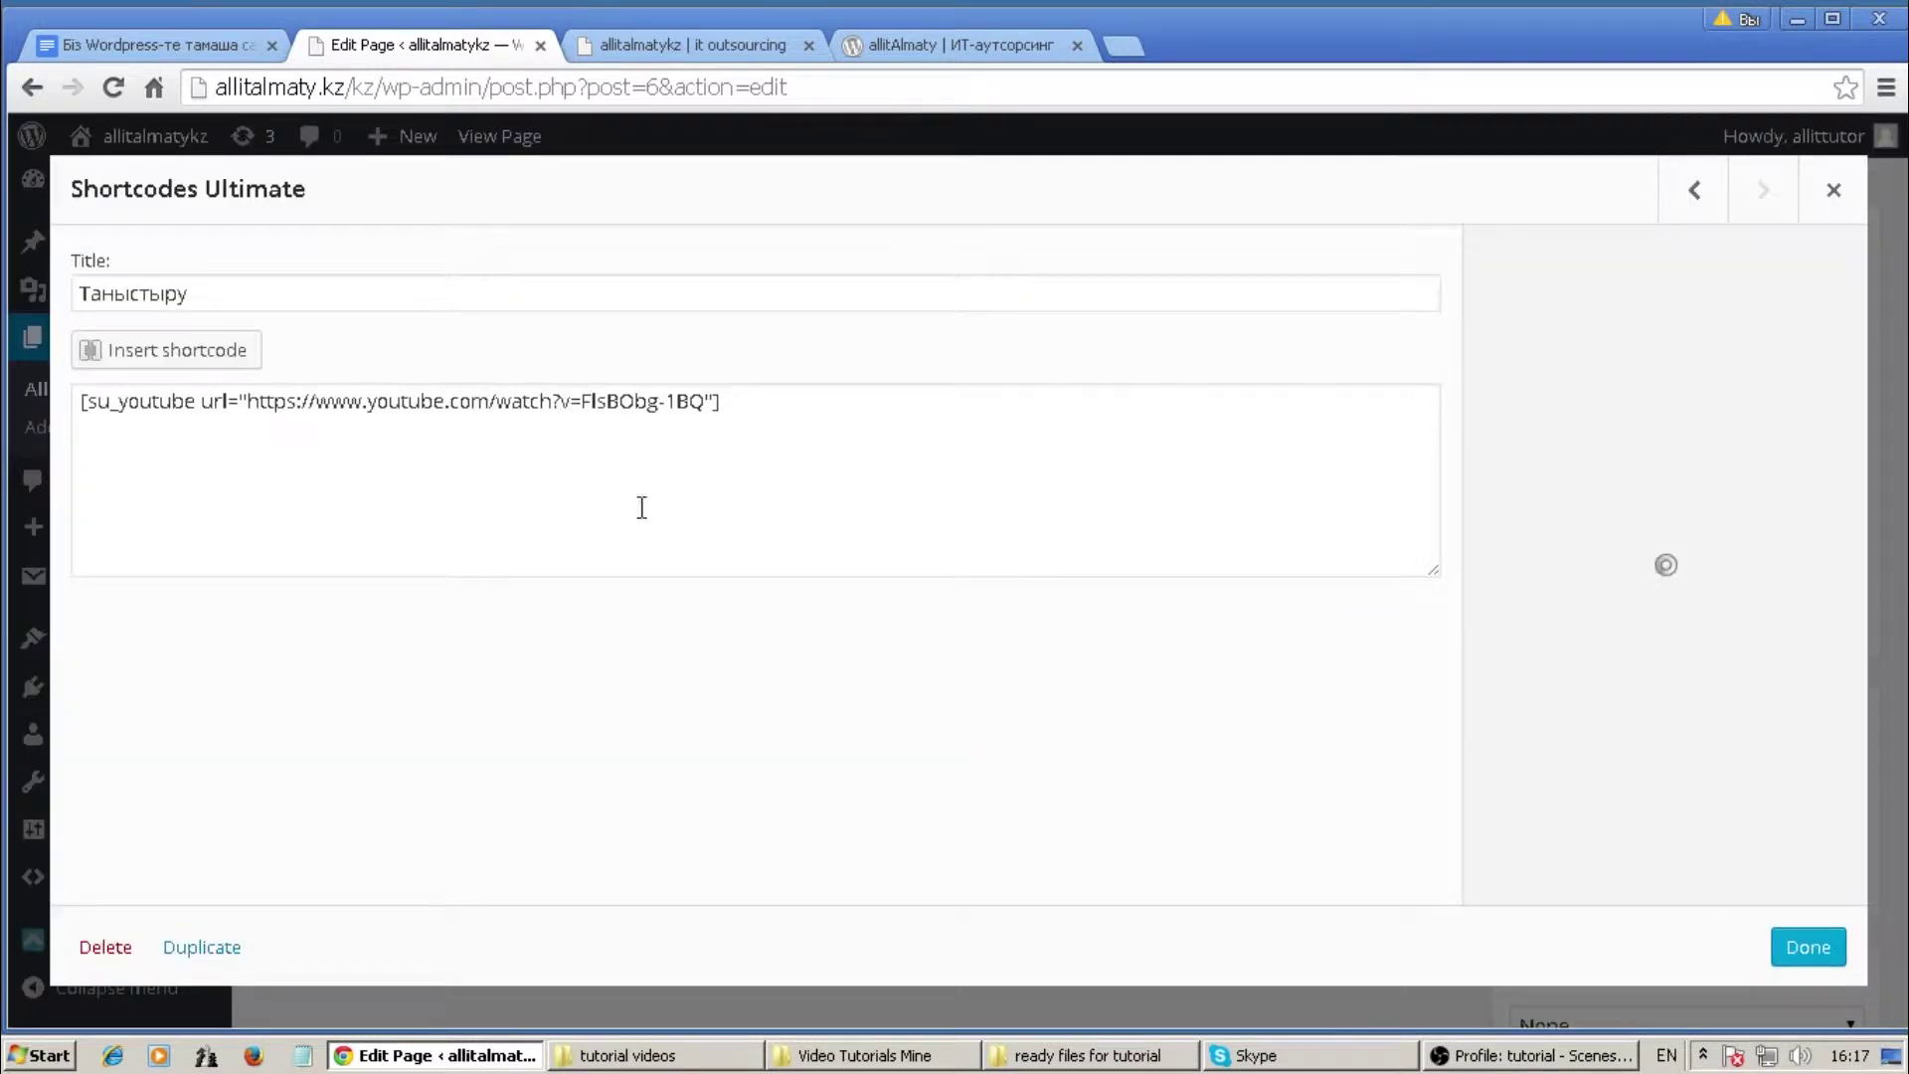
{"action": "left_click_drag", "start_coordinate": [733, 409], "coordinate": [76, 410]}
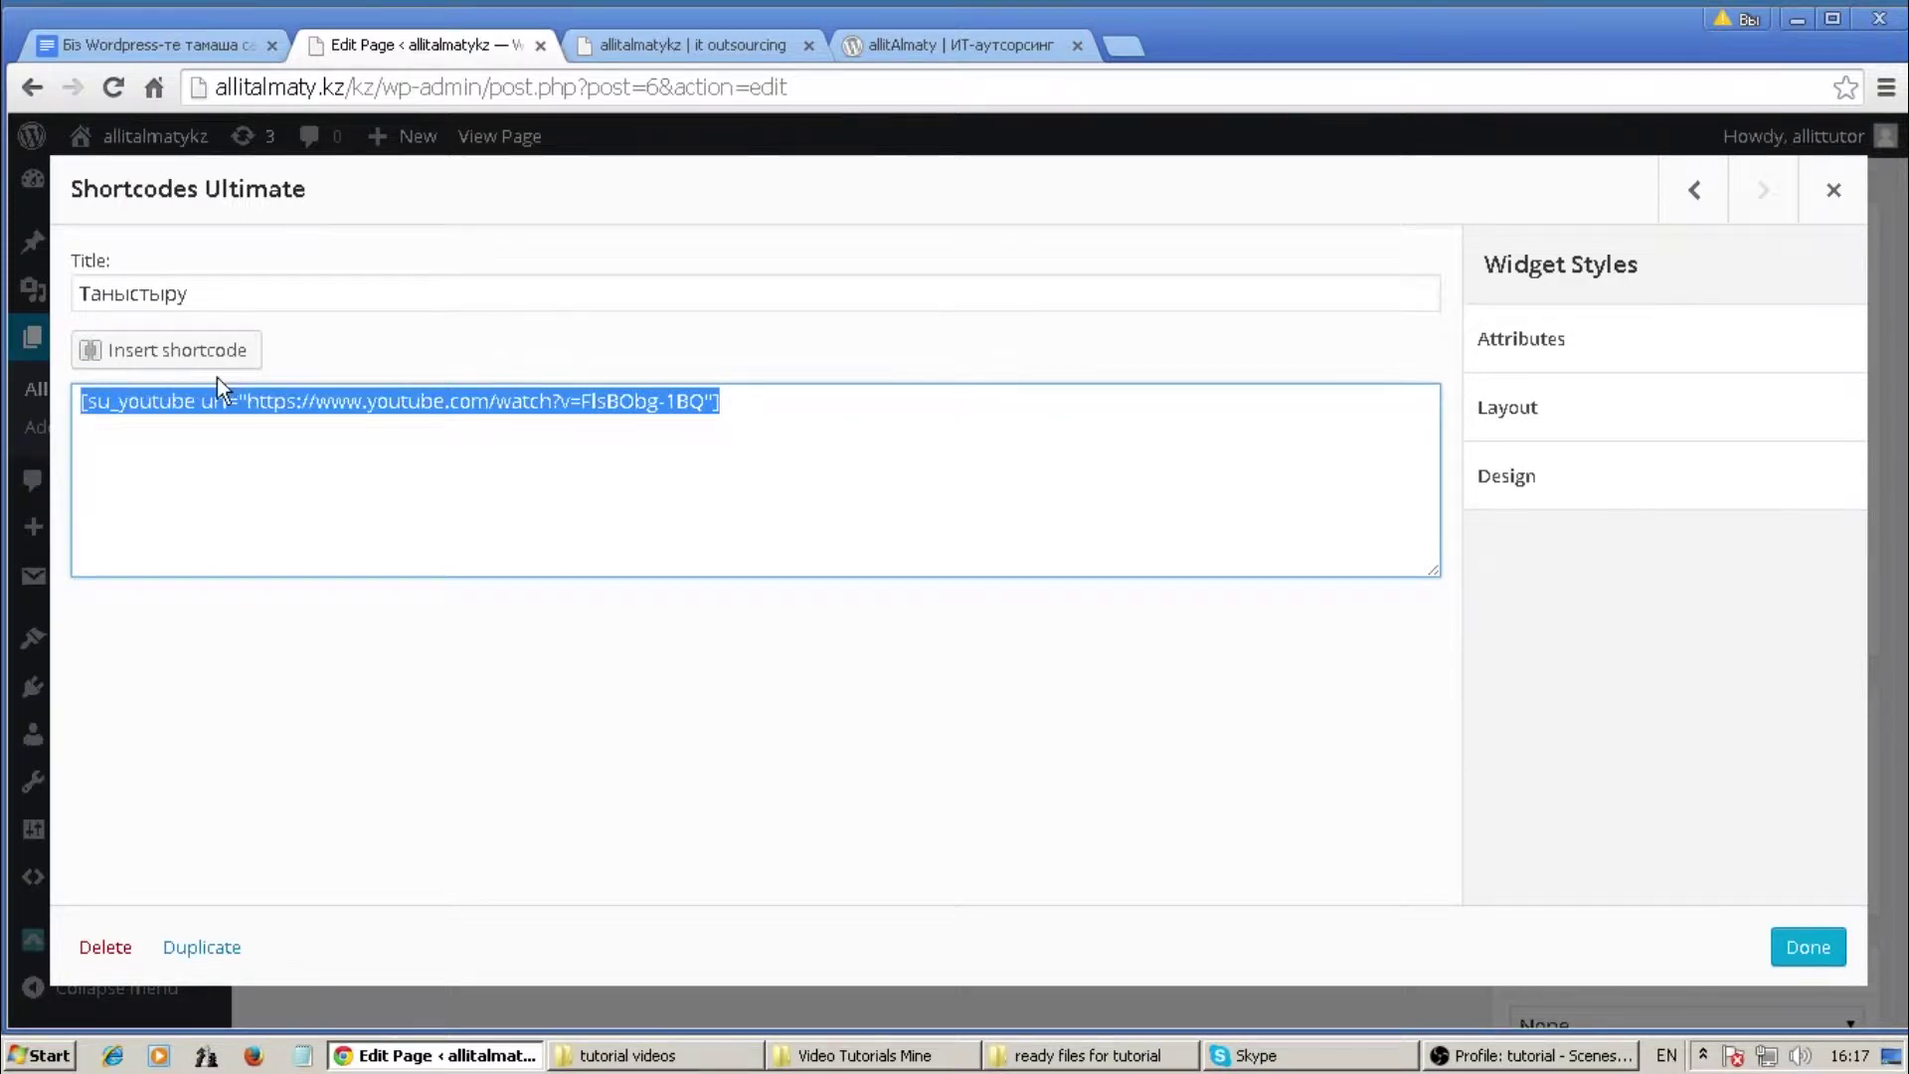
{"action": "left_click", "coordinate": [1808, 947]}
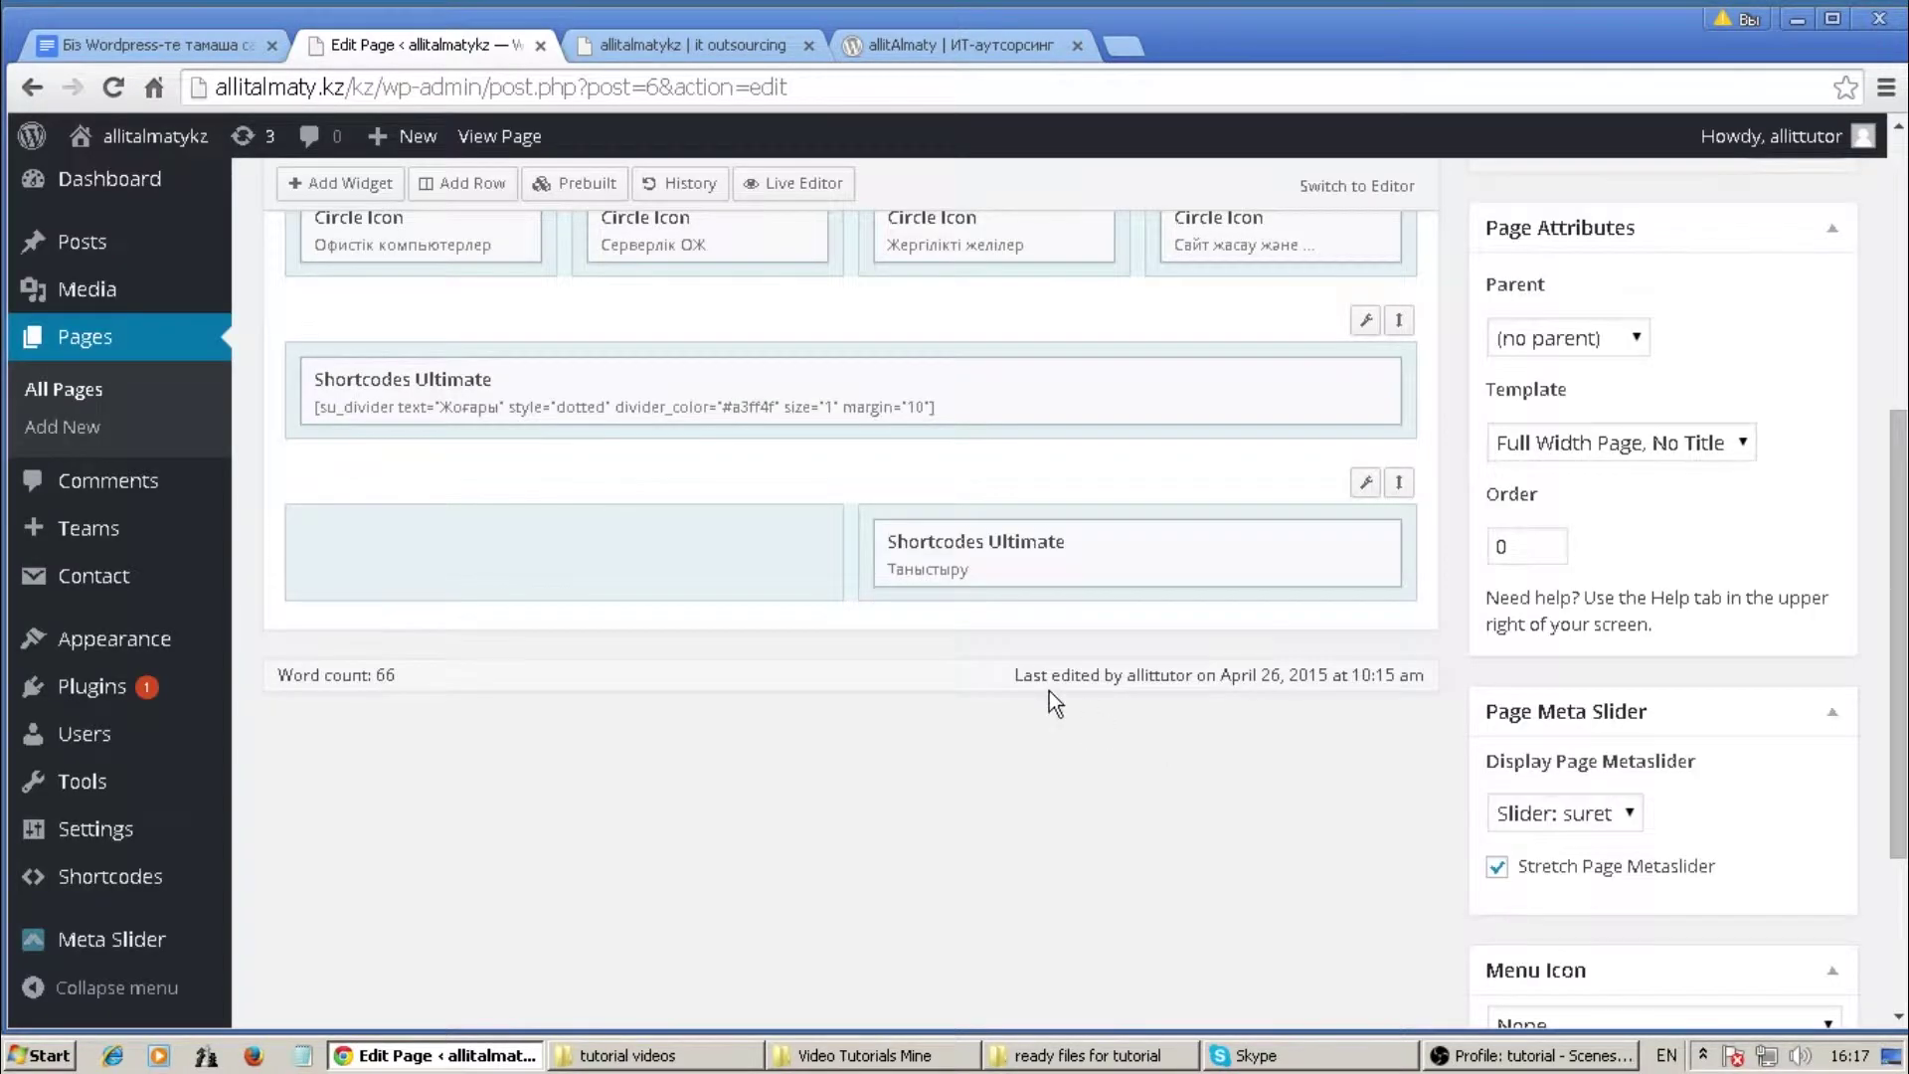
Add a Text widget to the empty cell beside the Таныстыру widget
{"action": "left_click", "coordinate": [565, 528]}
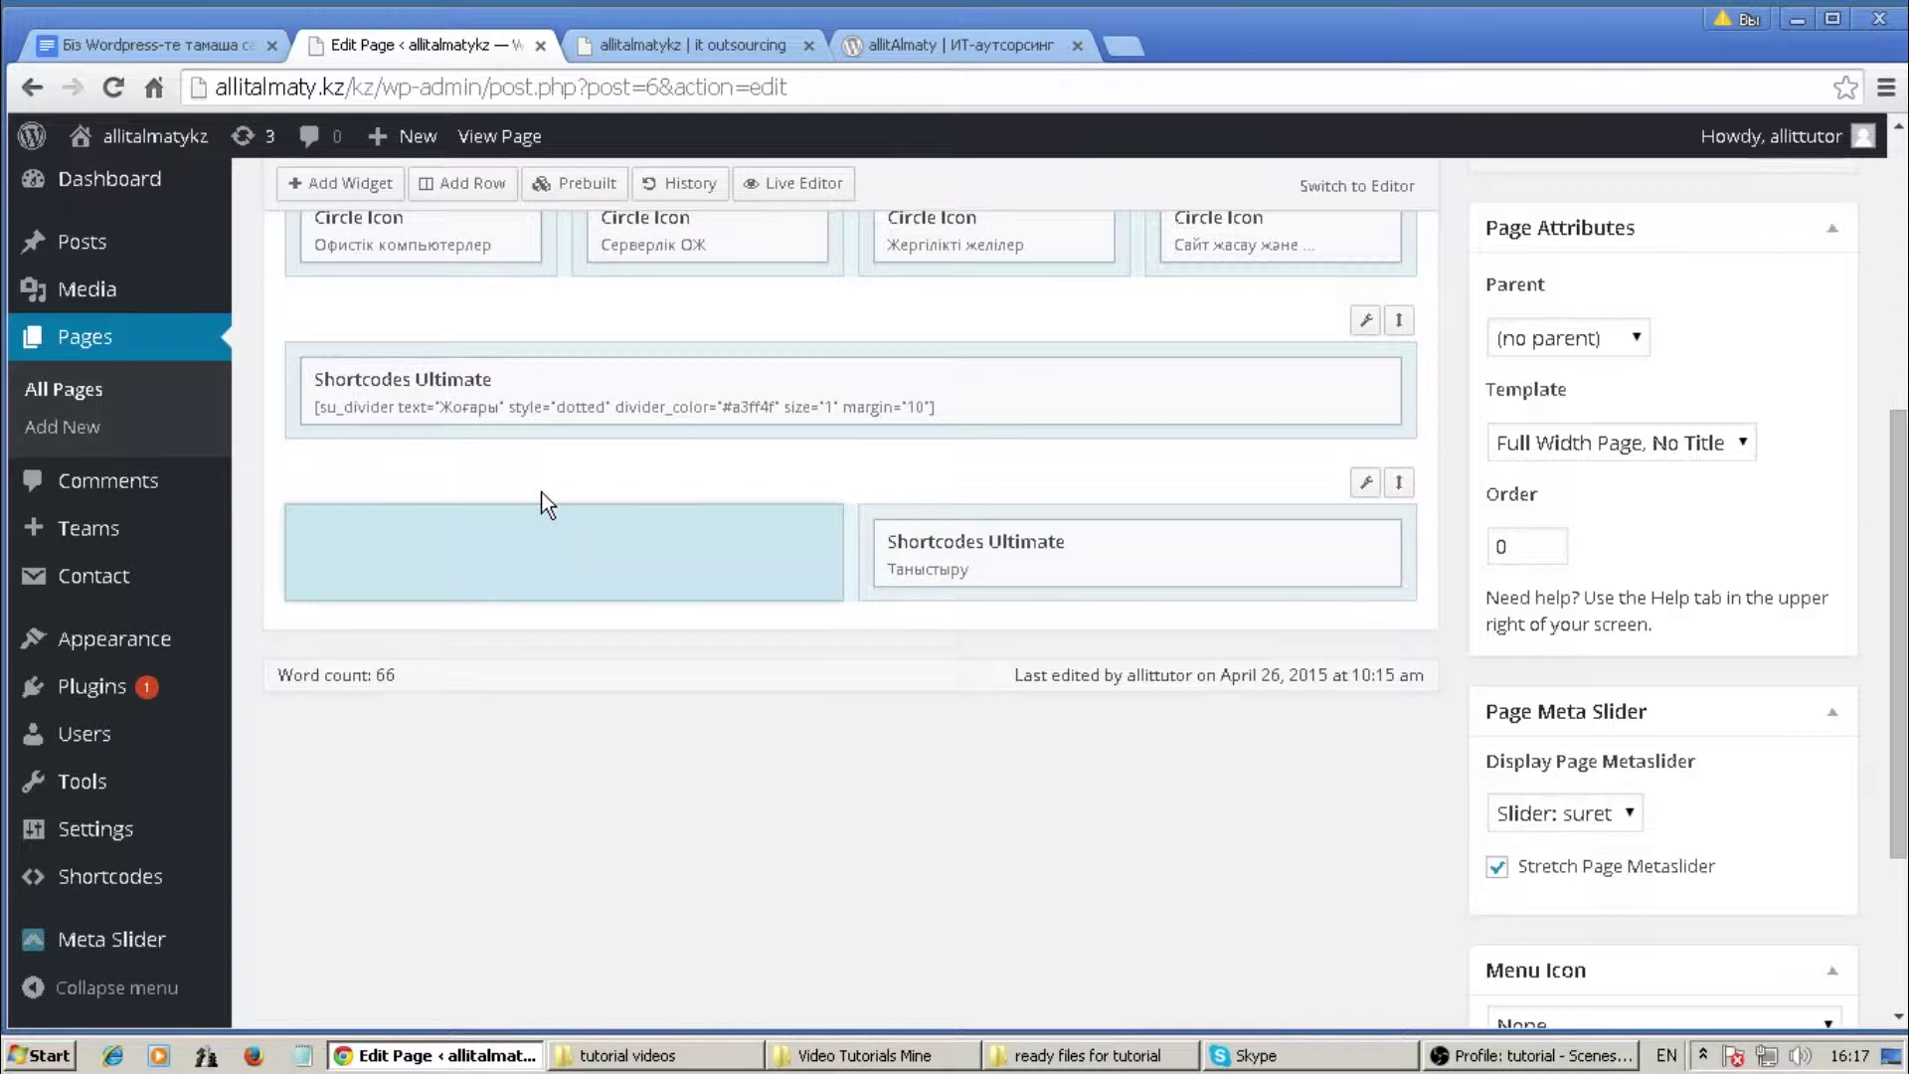
{"action": "left_click", "coordinate": [343, 183]}
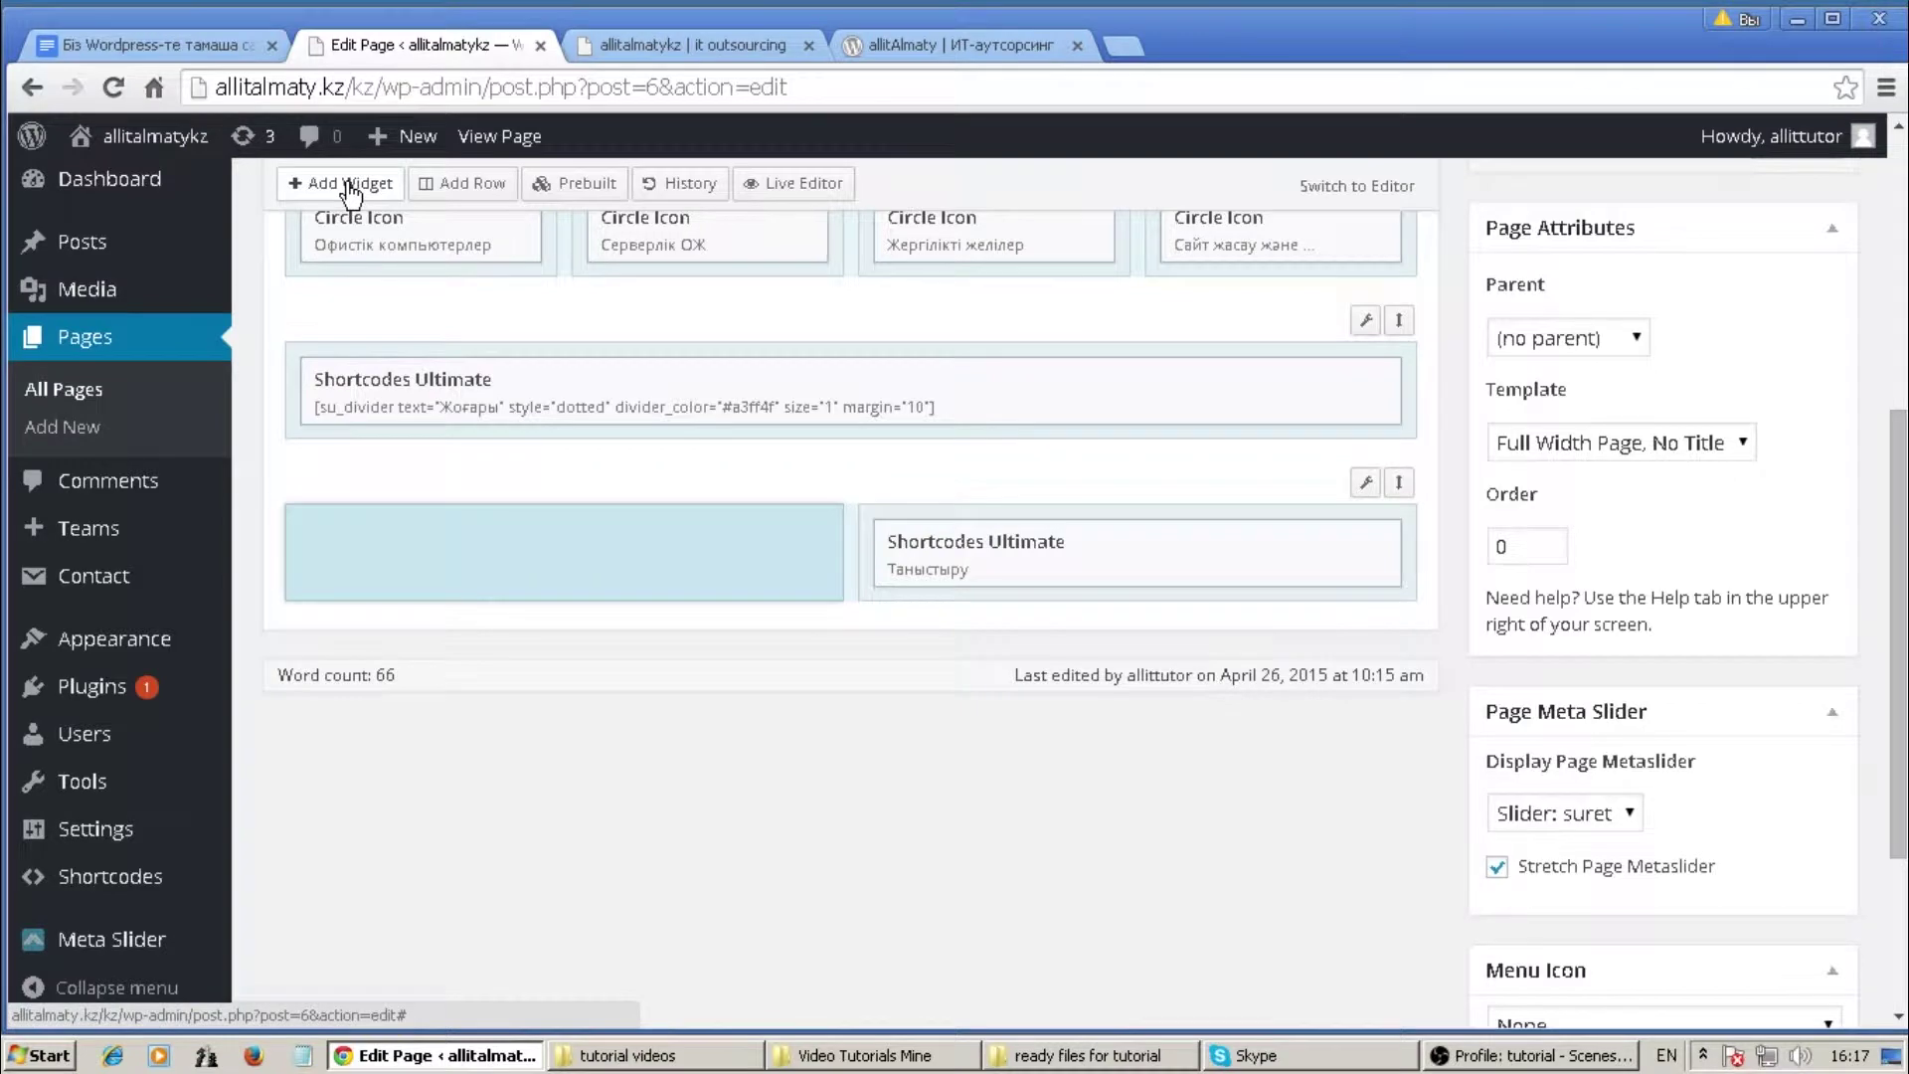
{"action": "scroll", "coordinate": [646, 649], "scroll_direction": "down", "scroll_amount": 3}
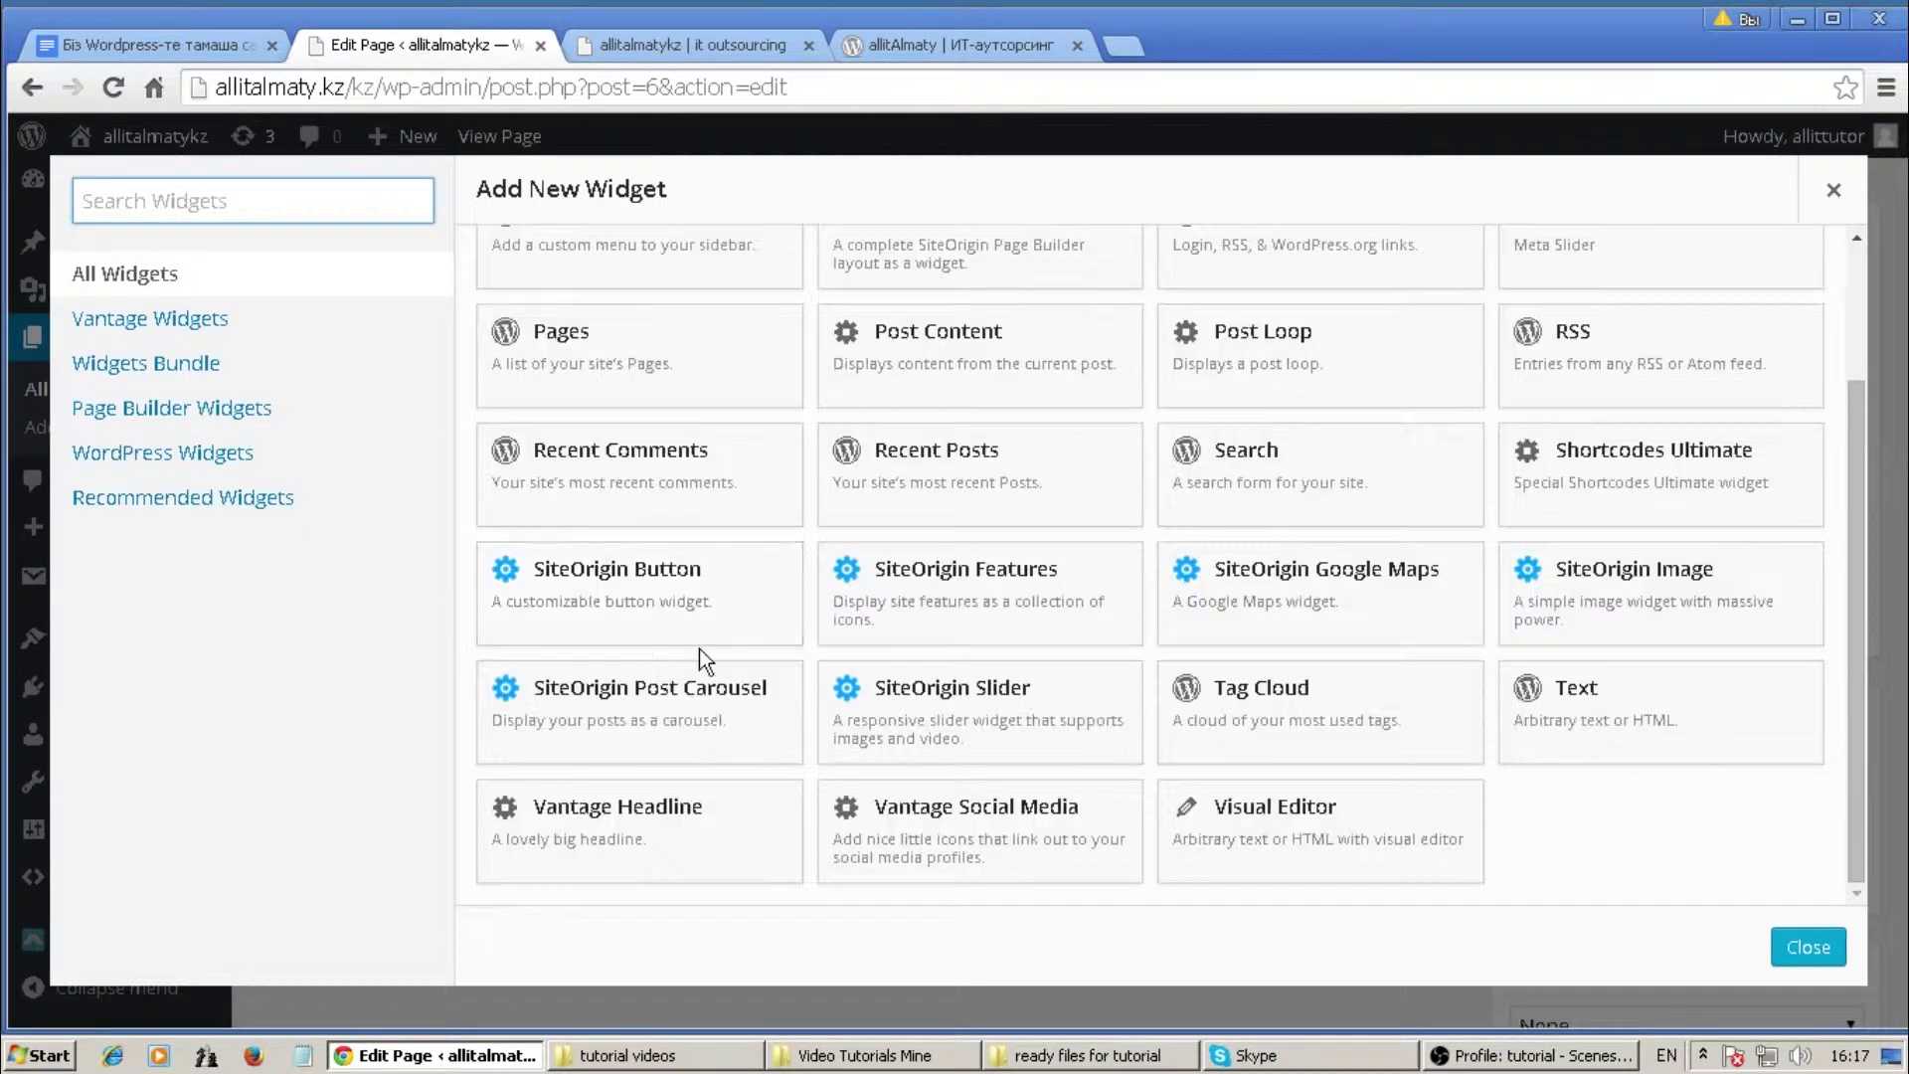
{"action": "left_click", "coordinate": [1606, 724]}
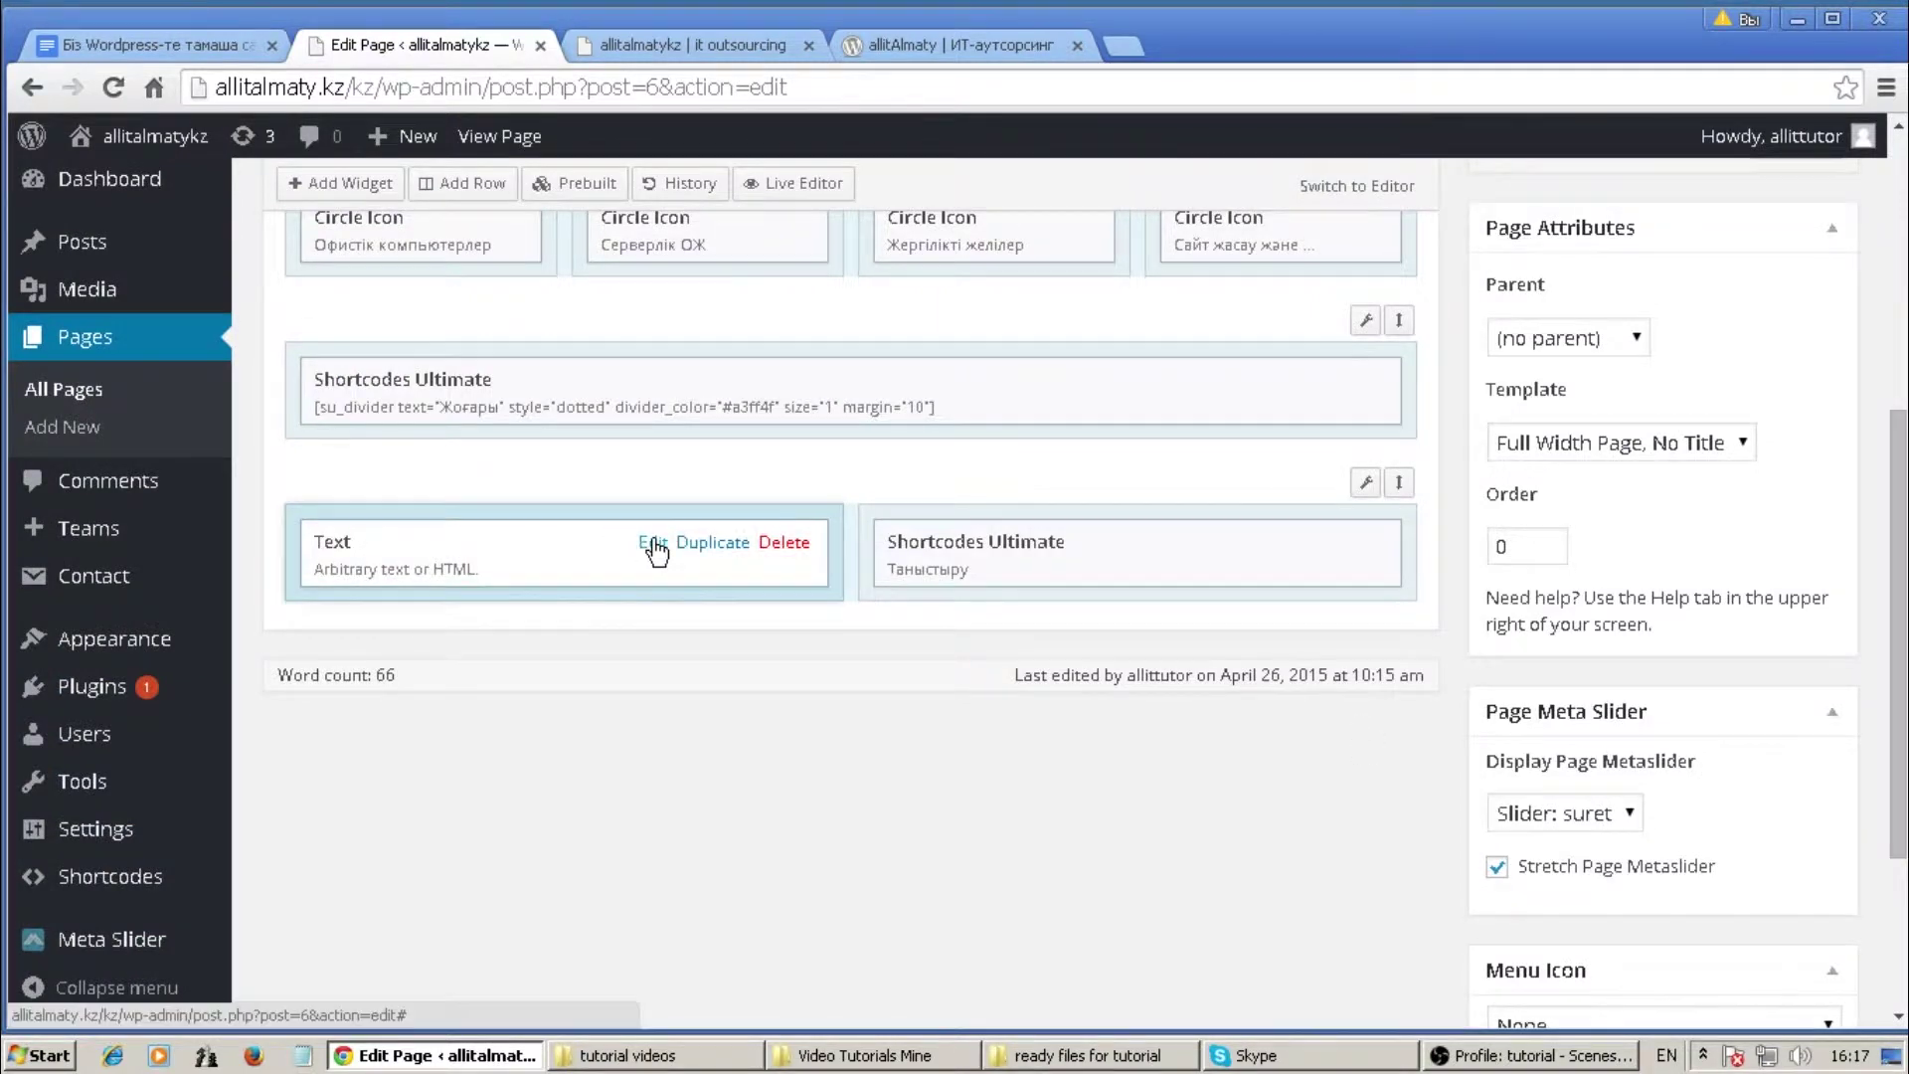
Title the new Text widget with the heading "Мың шақырымдық жолда алғашқы қадамнан басталады…" copied from the Google Docs notes
{"action": "left_click", "coordinate": [655, 545]}
{"action": "left_click", "coordinate": [146, 291]}
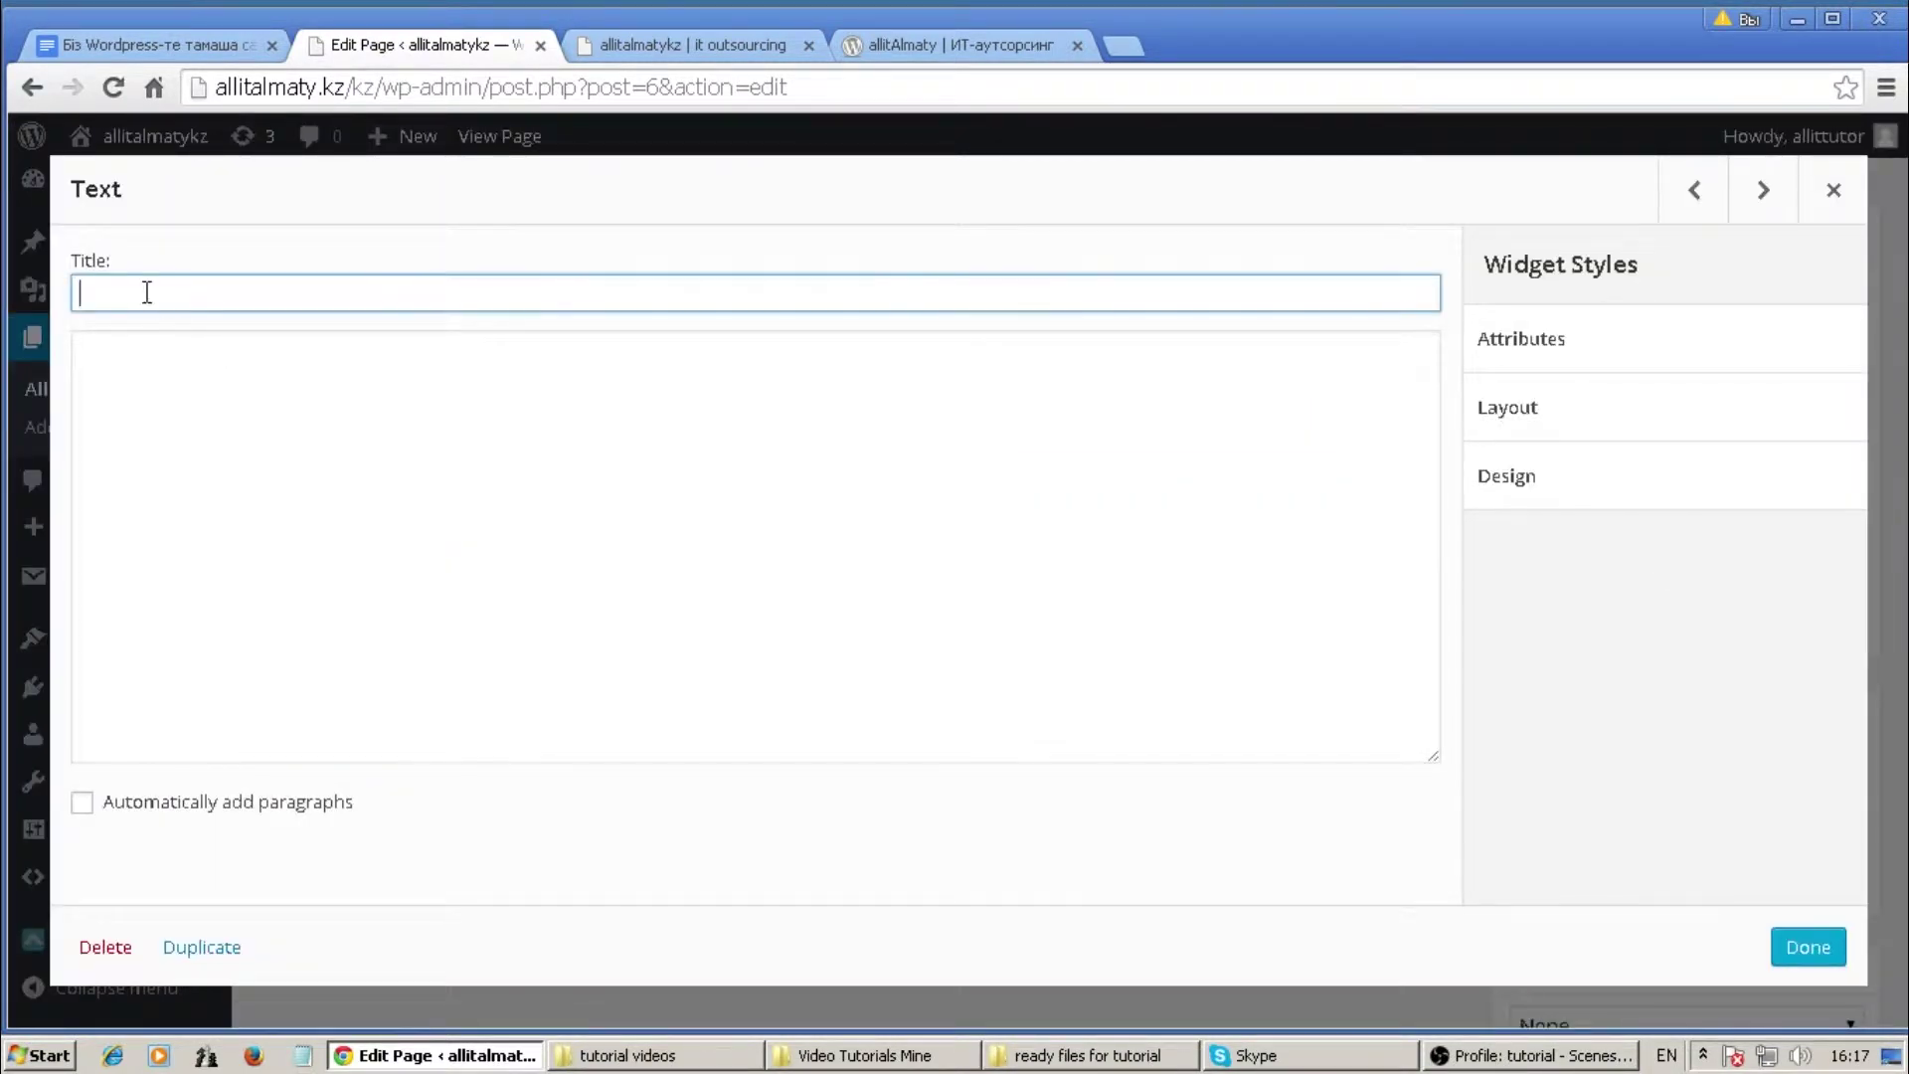
{"action": "left_click", "coordinate": [159, 45]}
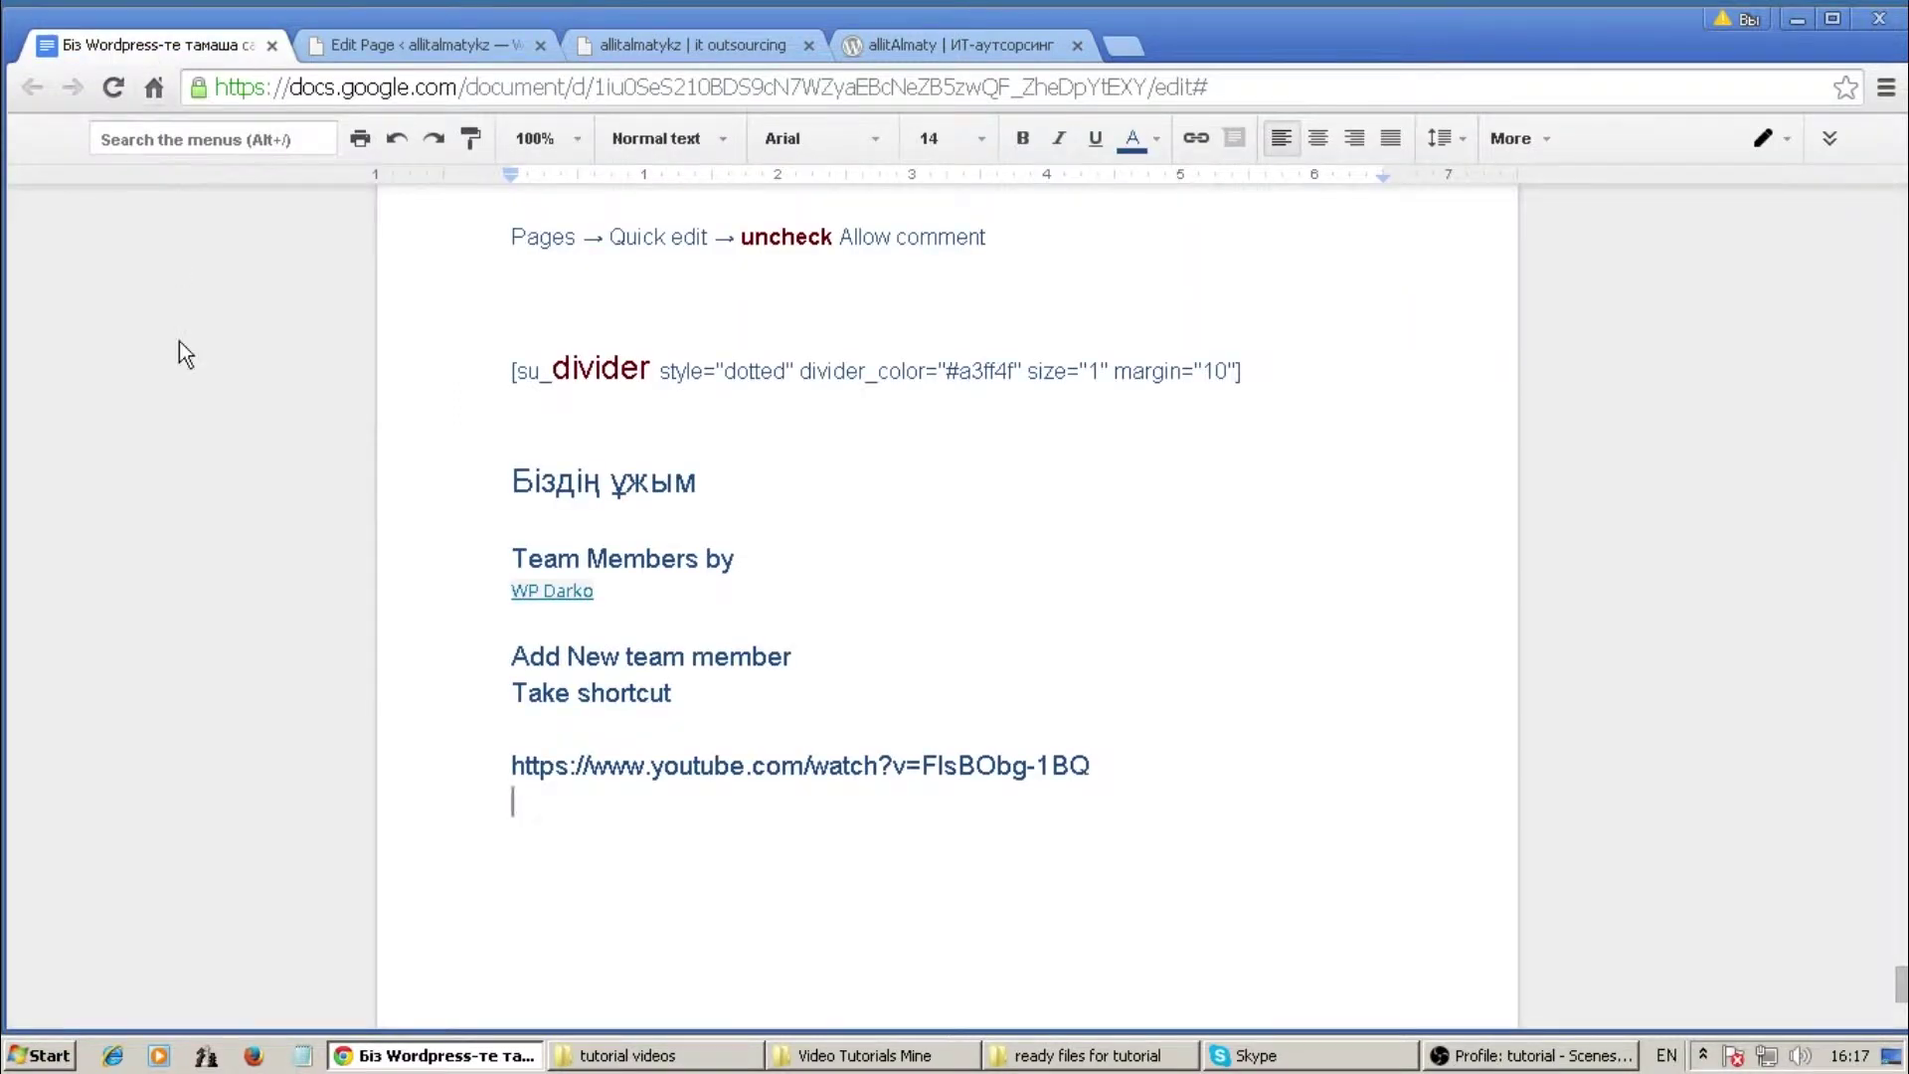
{"action": "scroll", "coordinate": [179, 342], "scroll_direction": "up", "scroll_amount": 4}
{"action": "scroll", "coordinate": [209, 456], "scroll_direction": "up", "scroll_amount": 12}
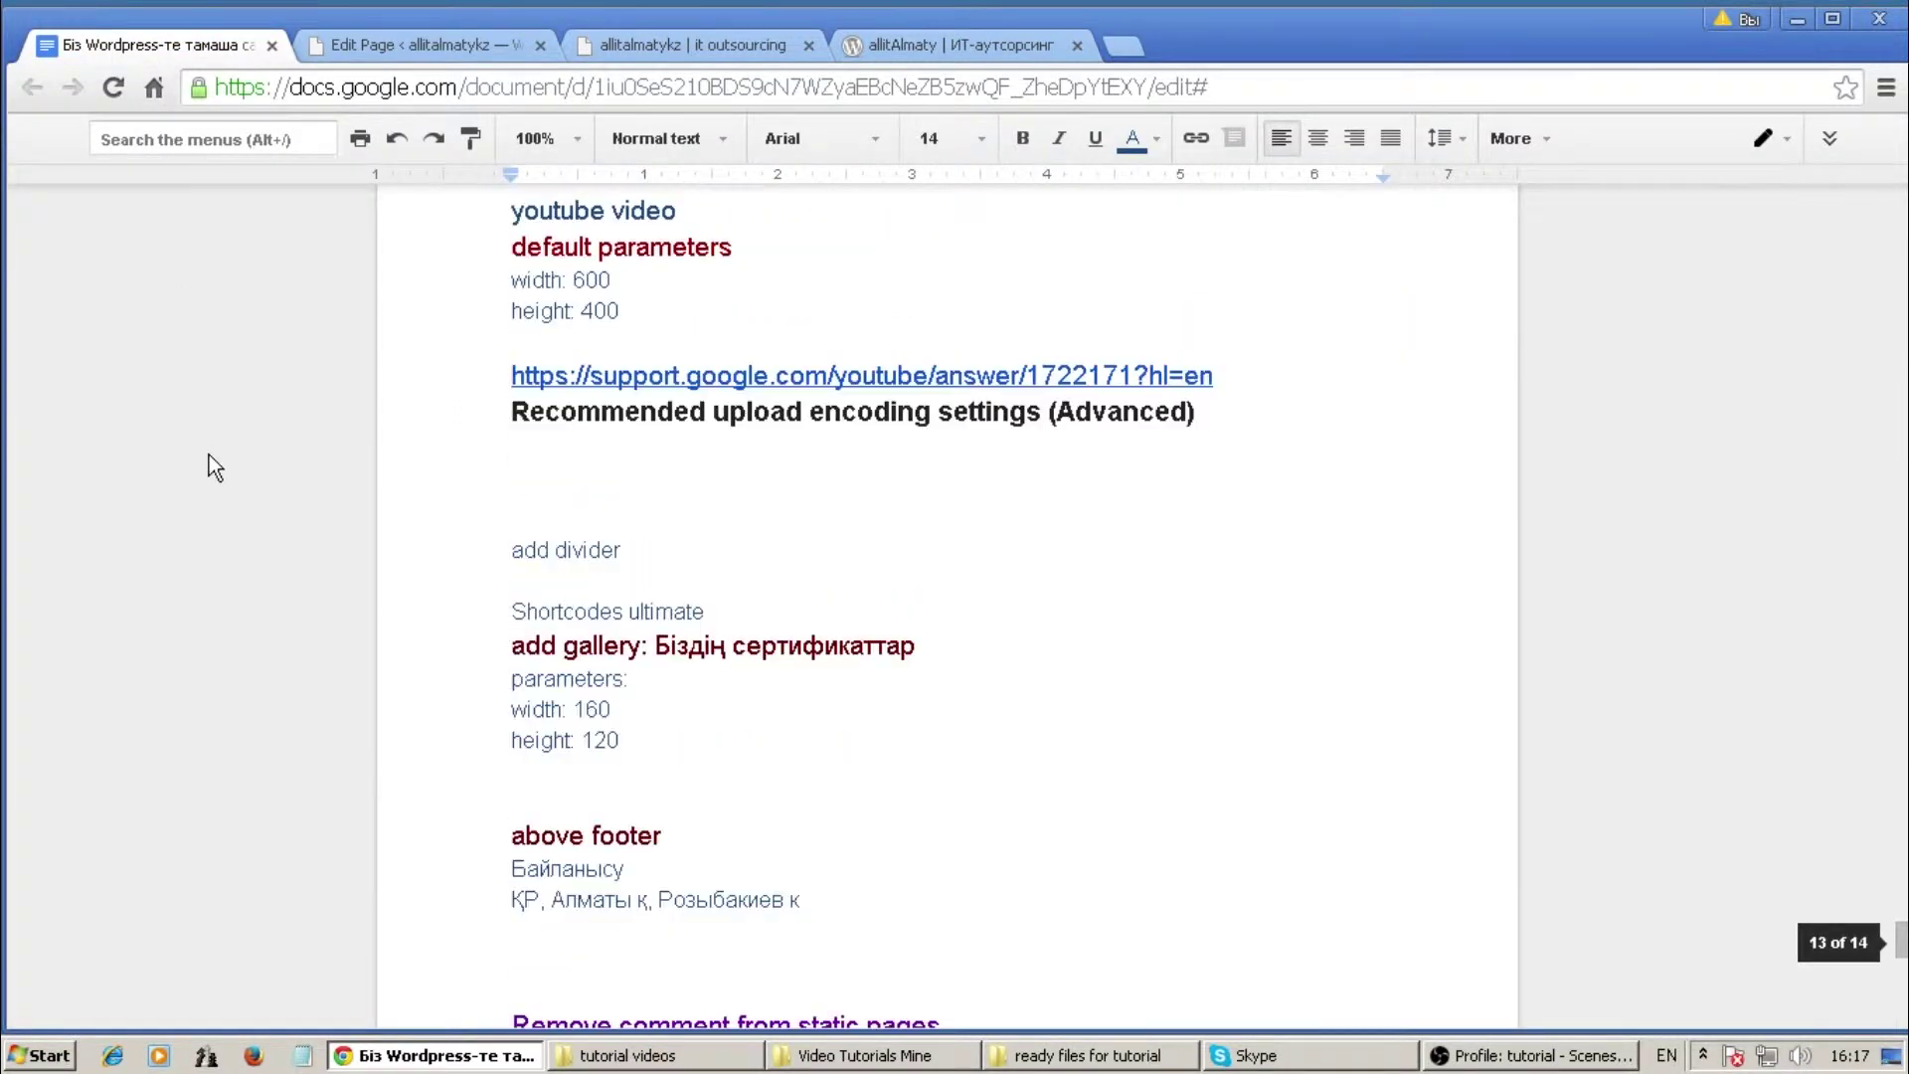
{"action": "scroll", "coordinate": [209, 455], "scroll_direction": "up", "scroll_amount": 7}
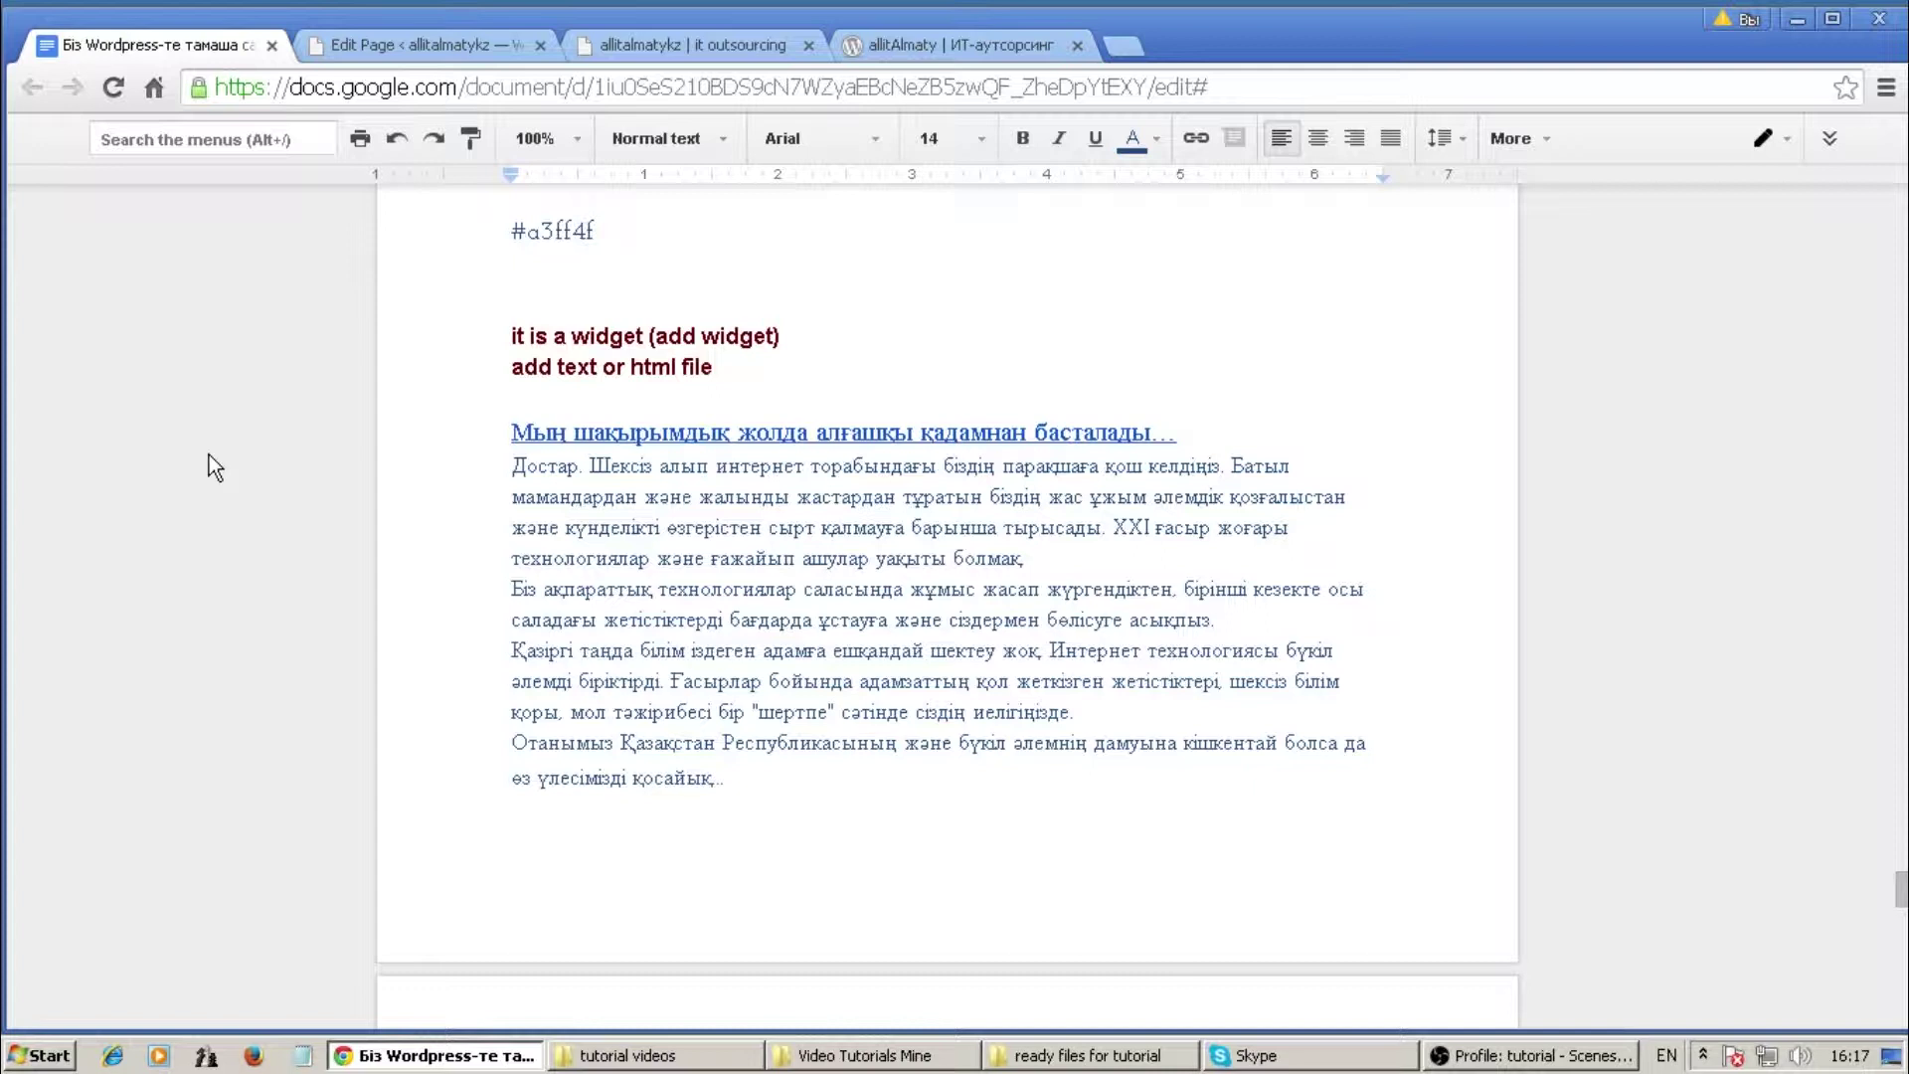
{"action": "left_click", "coordinate": [513, 434]}
{"action": "left_click_drag", "start_coordinate": [513, 433], "coordinate": [1181, 432]}
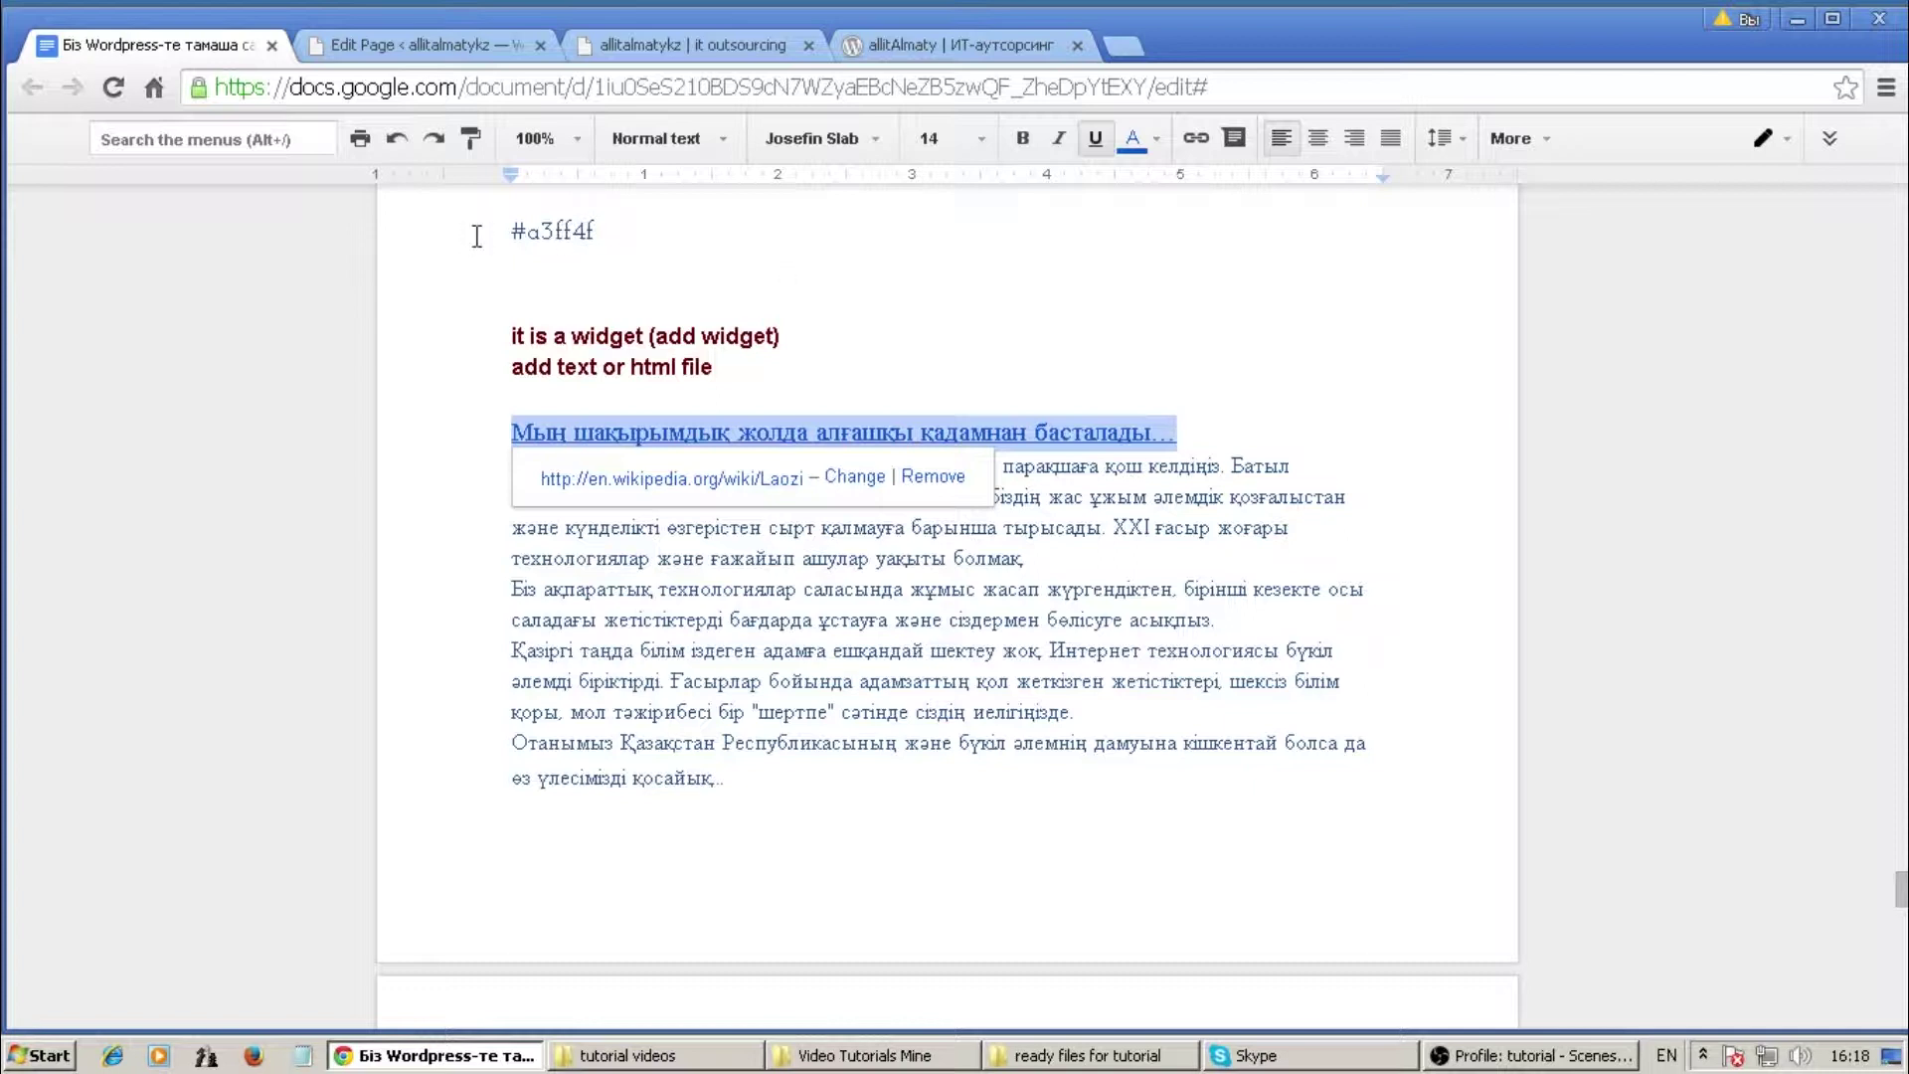
{"action": "left_click", "coordinate": [462, 54]}
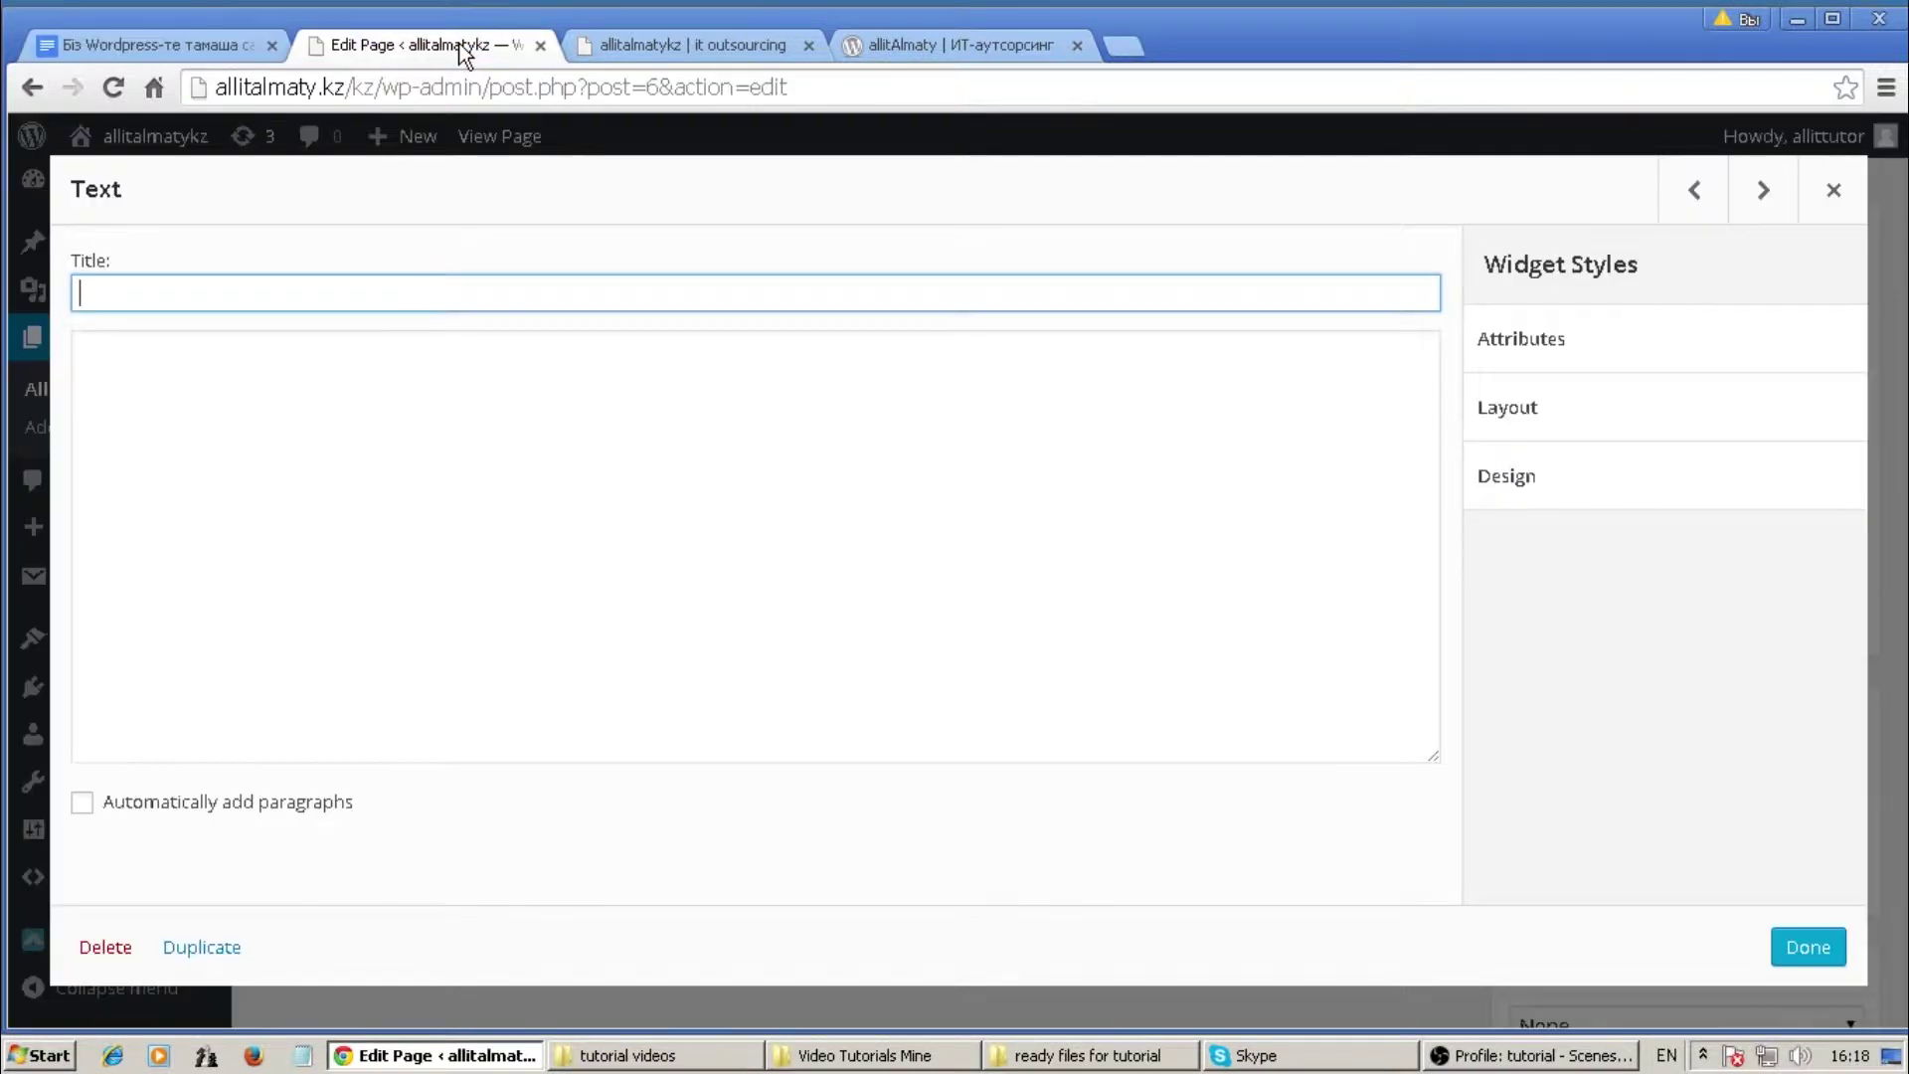
{"action": "right_click", "coordinate": [85, 291]}
{"action": "left_click", "coordinate": [171, 438]}
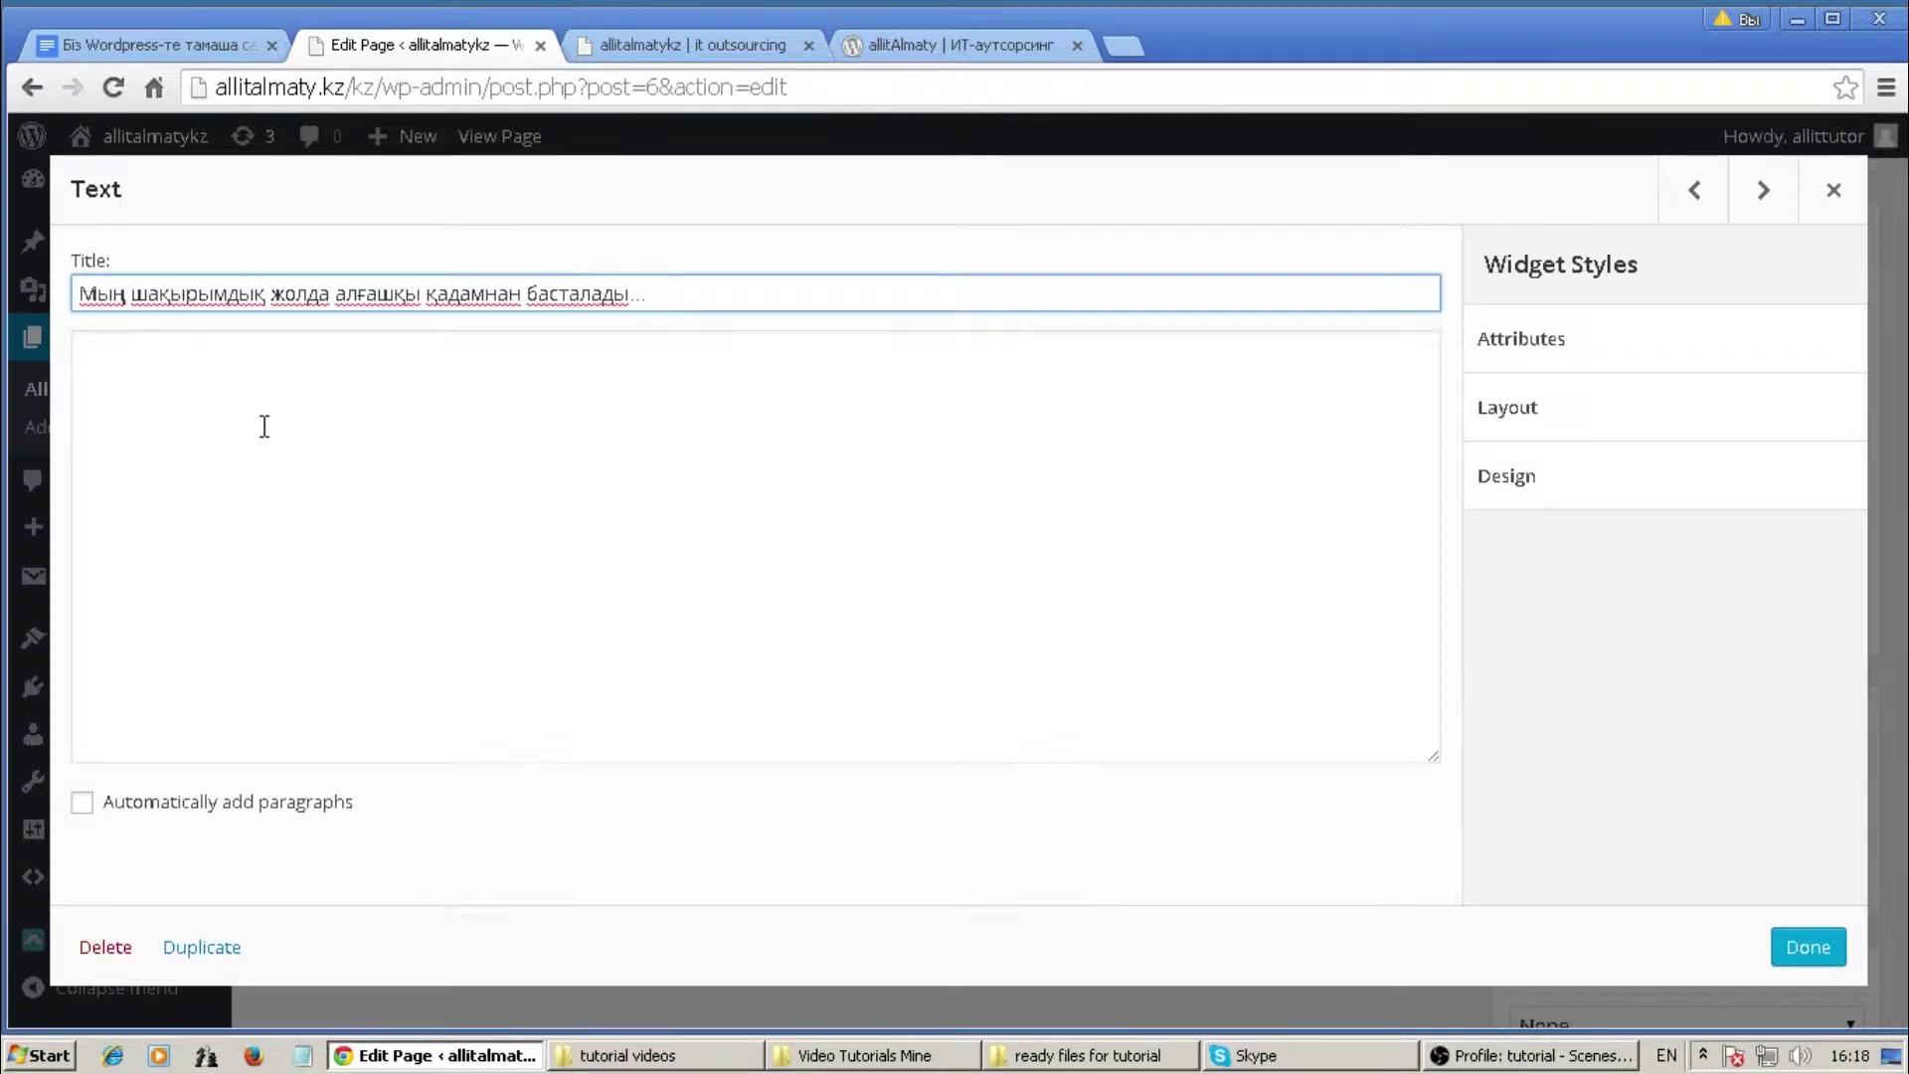
Search Google for "mit open courseware" in a new tab, open the MIT OpenCourseWare site and view its home page
{"action": "left_click", "coordinate": [195, 394]}
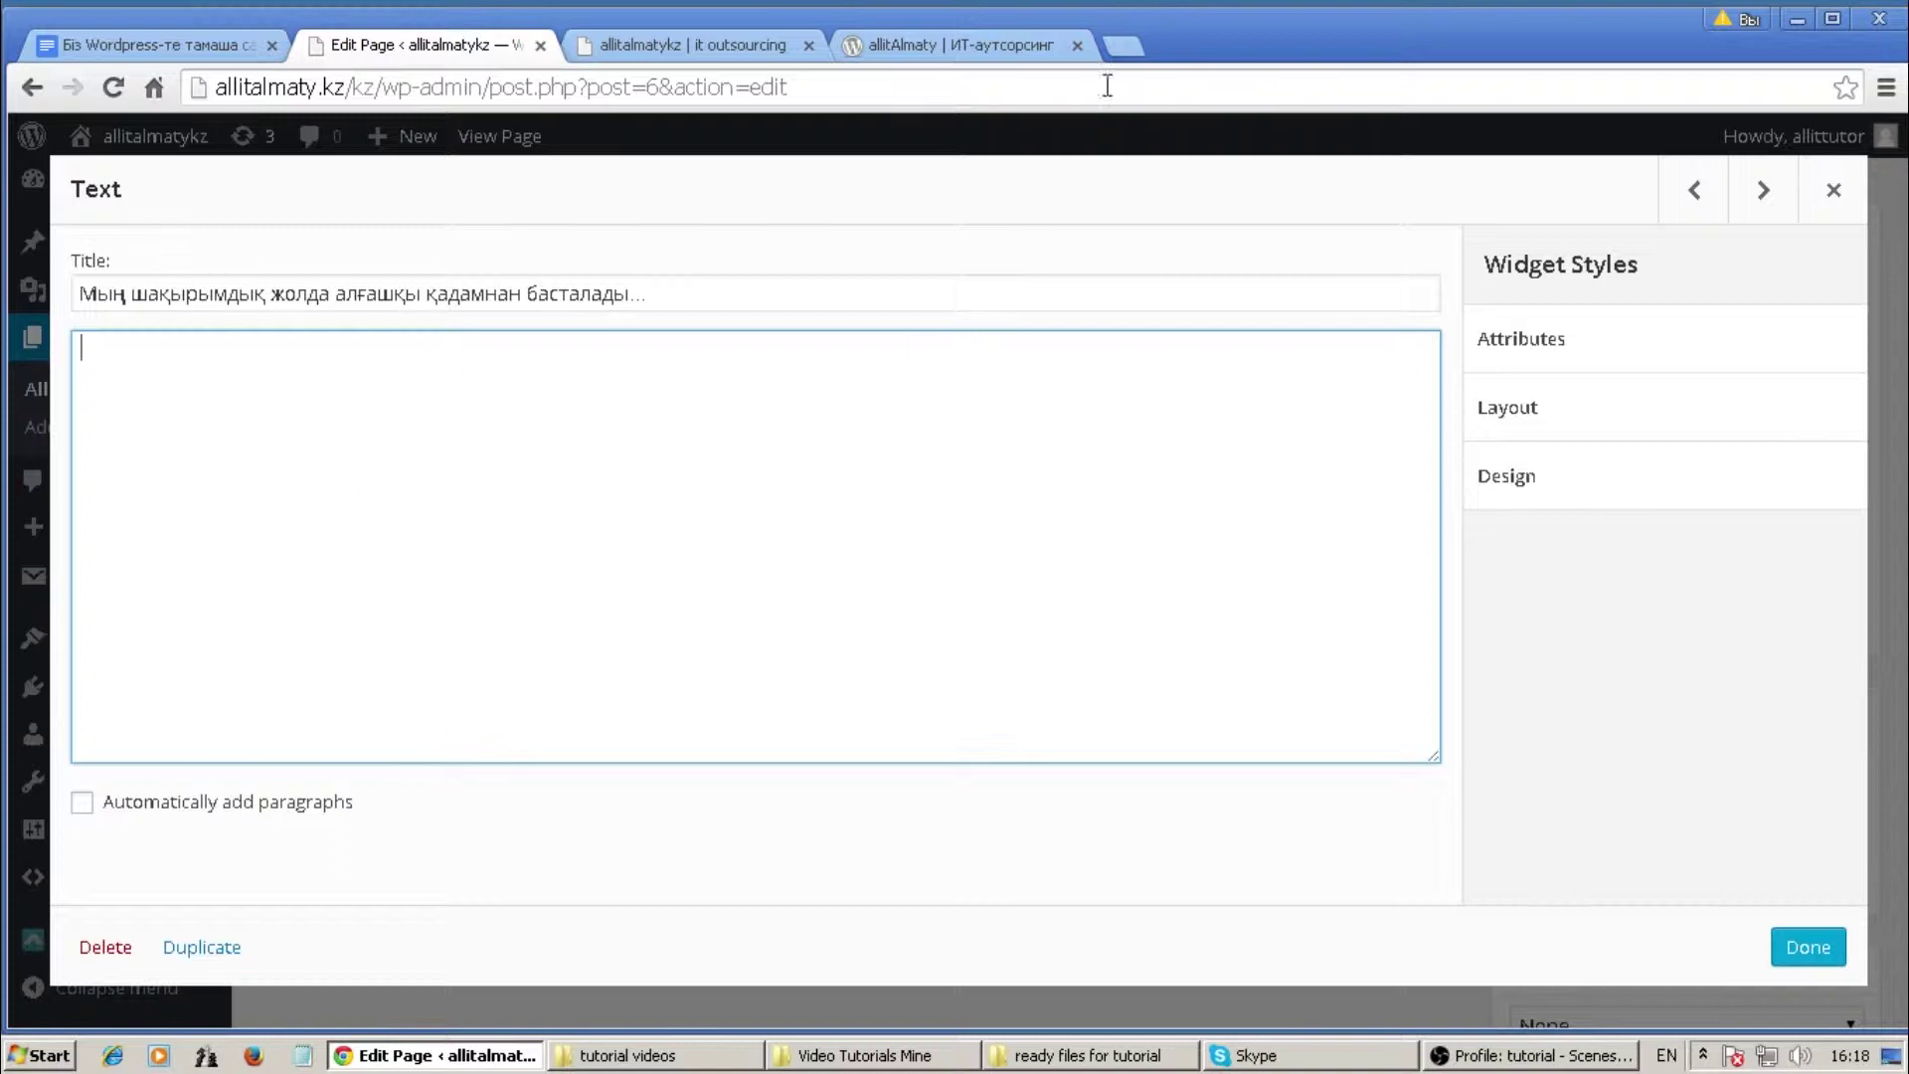
{"action": "left_click", "coordinate": [1121, 46]}
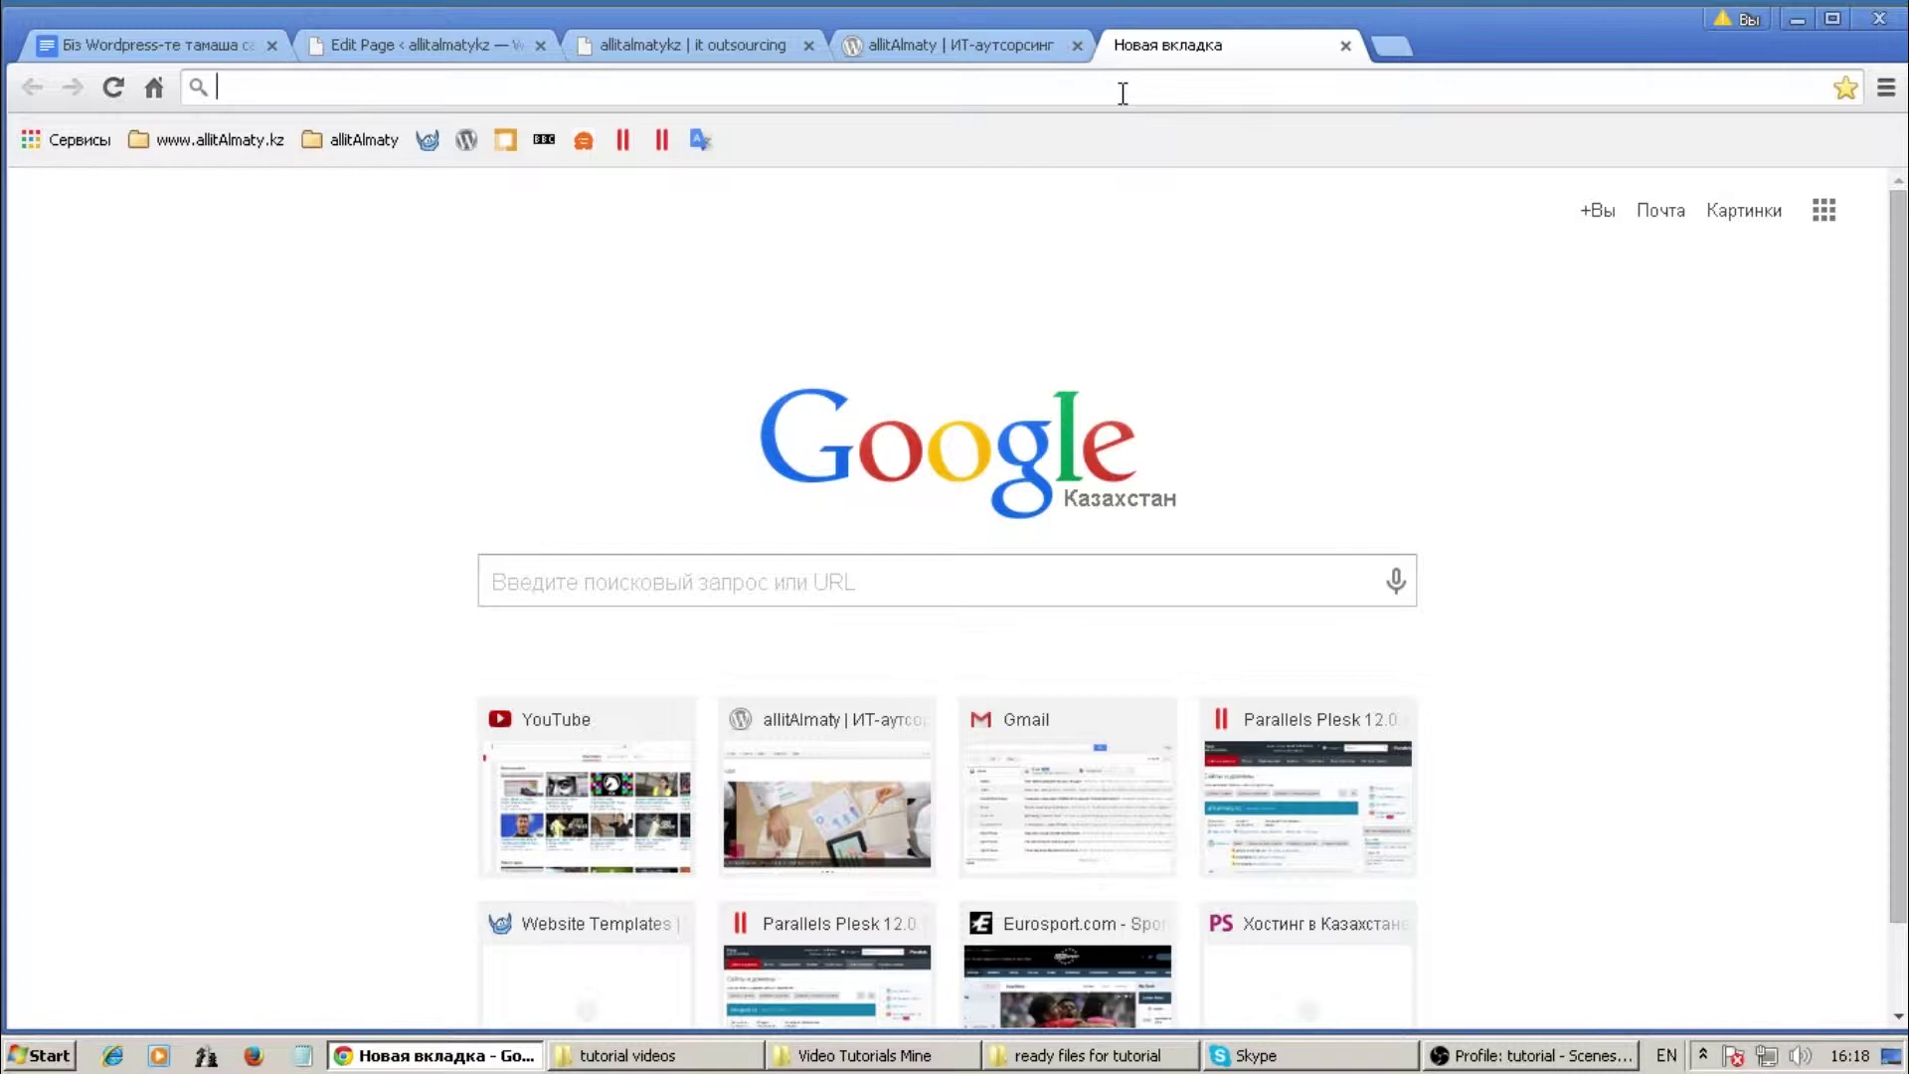
{"action": "type", "text": "mi"}
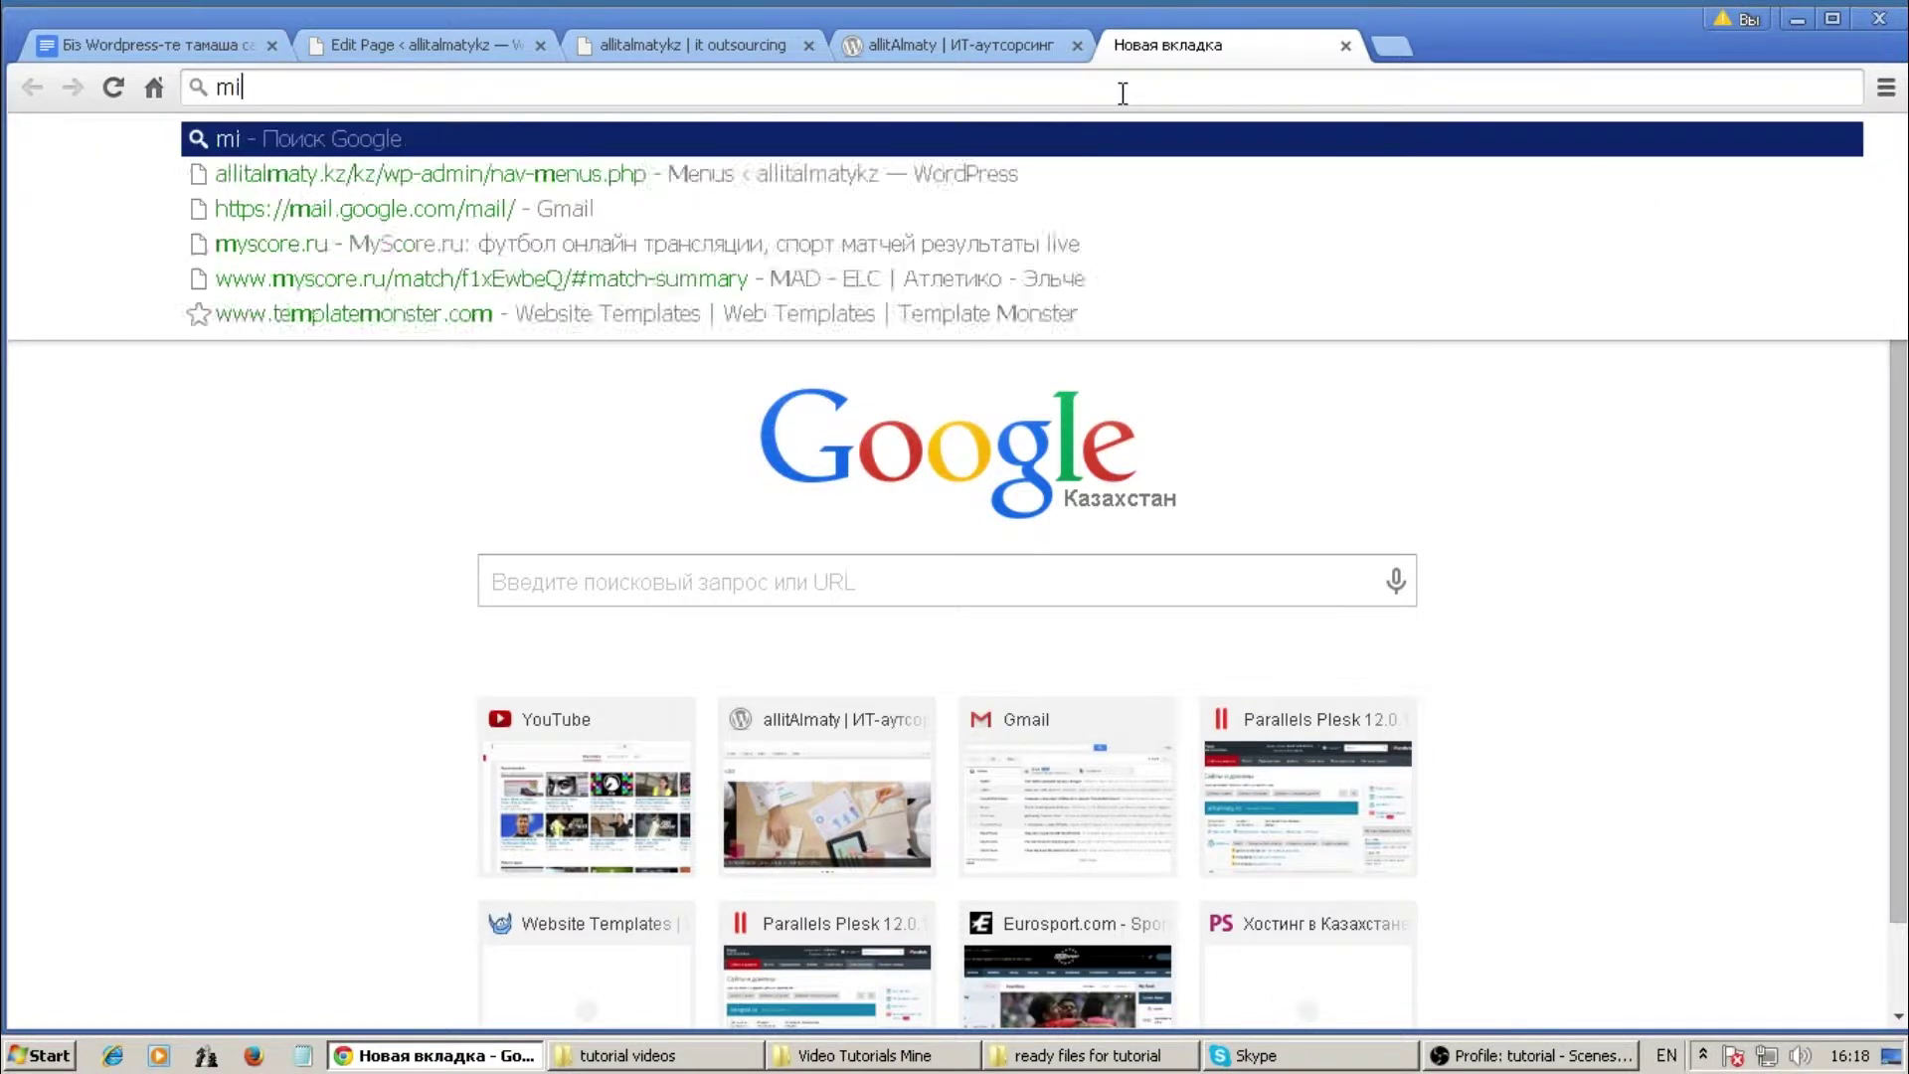
{"action": "type", "text": "t open"}
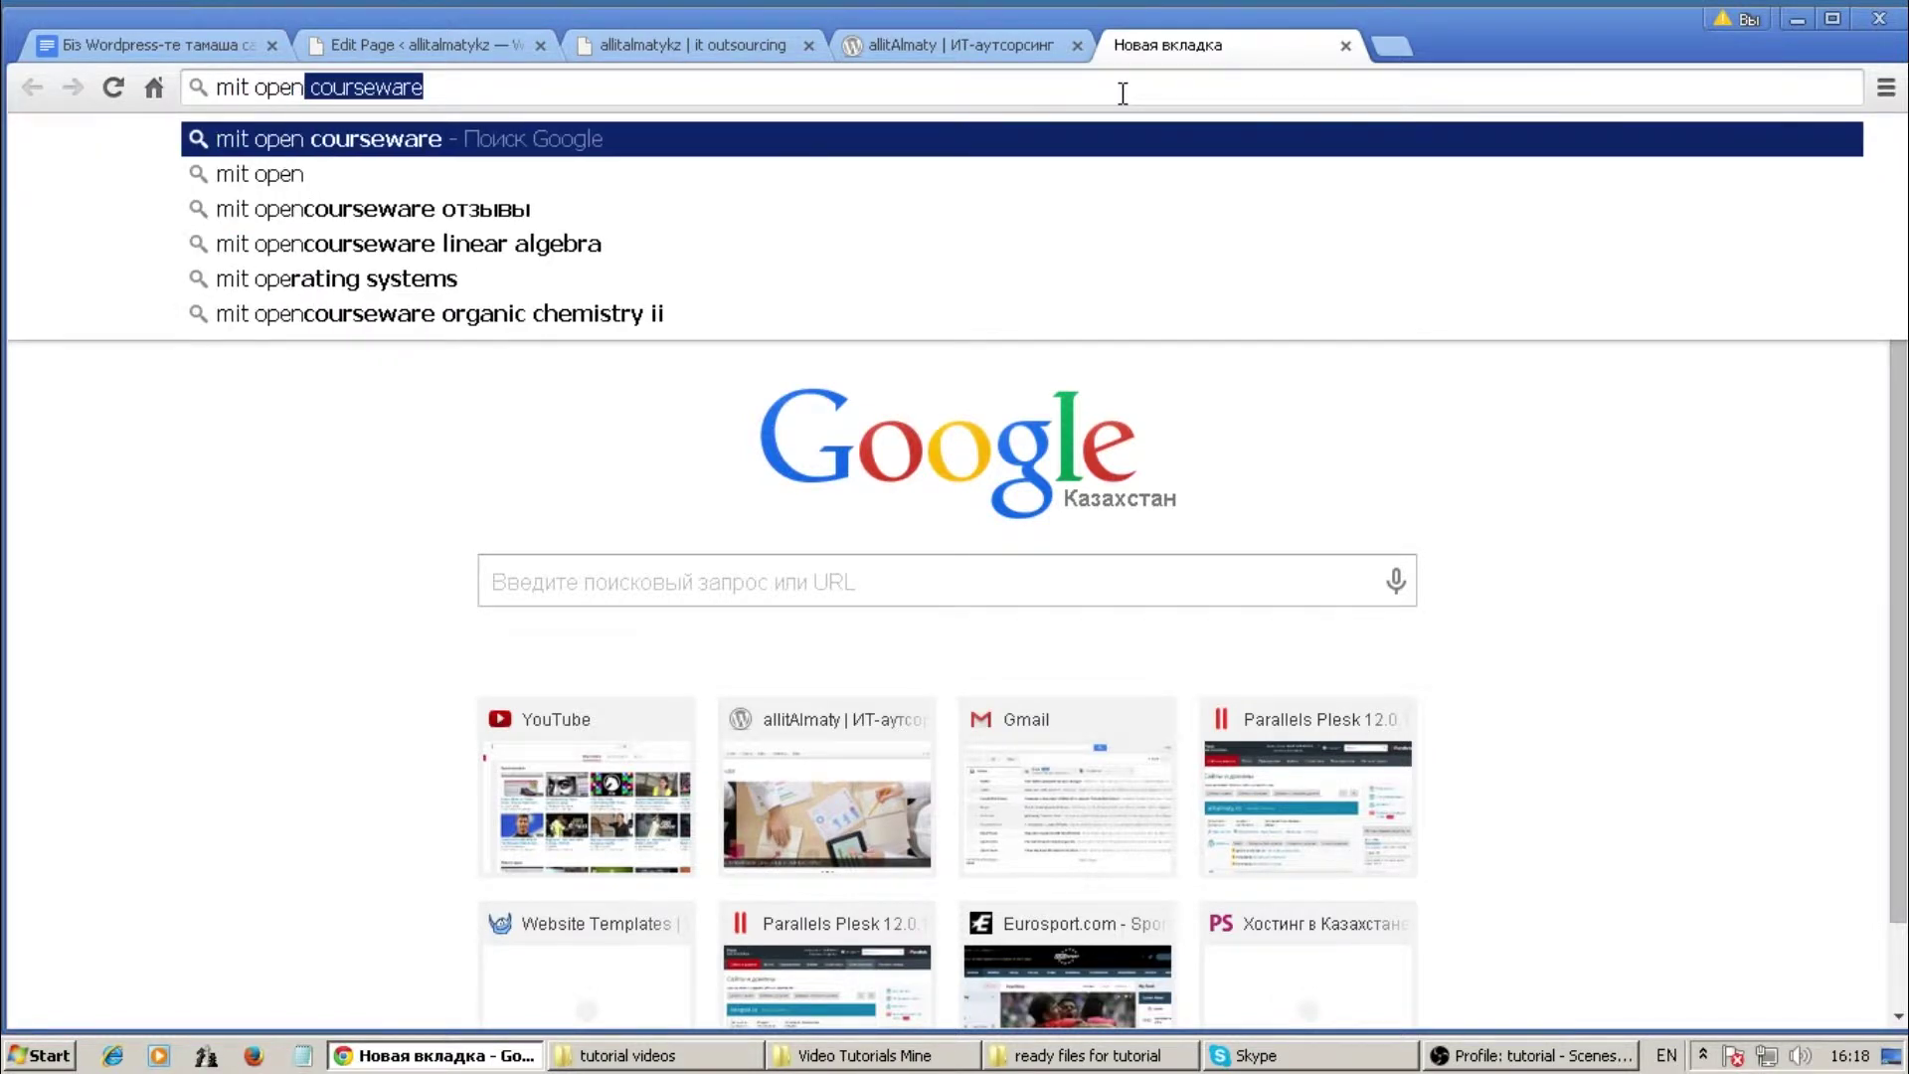
{"action": "key", "text": "BackSpace"}
{"action": "key", "text": "Down"}
{"action": "key", "text": "Return"}
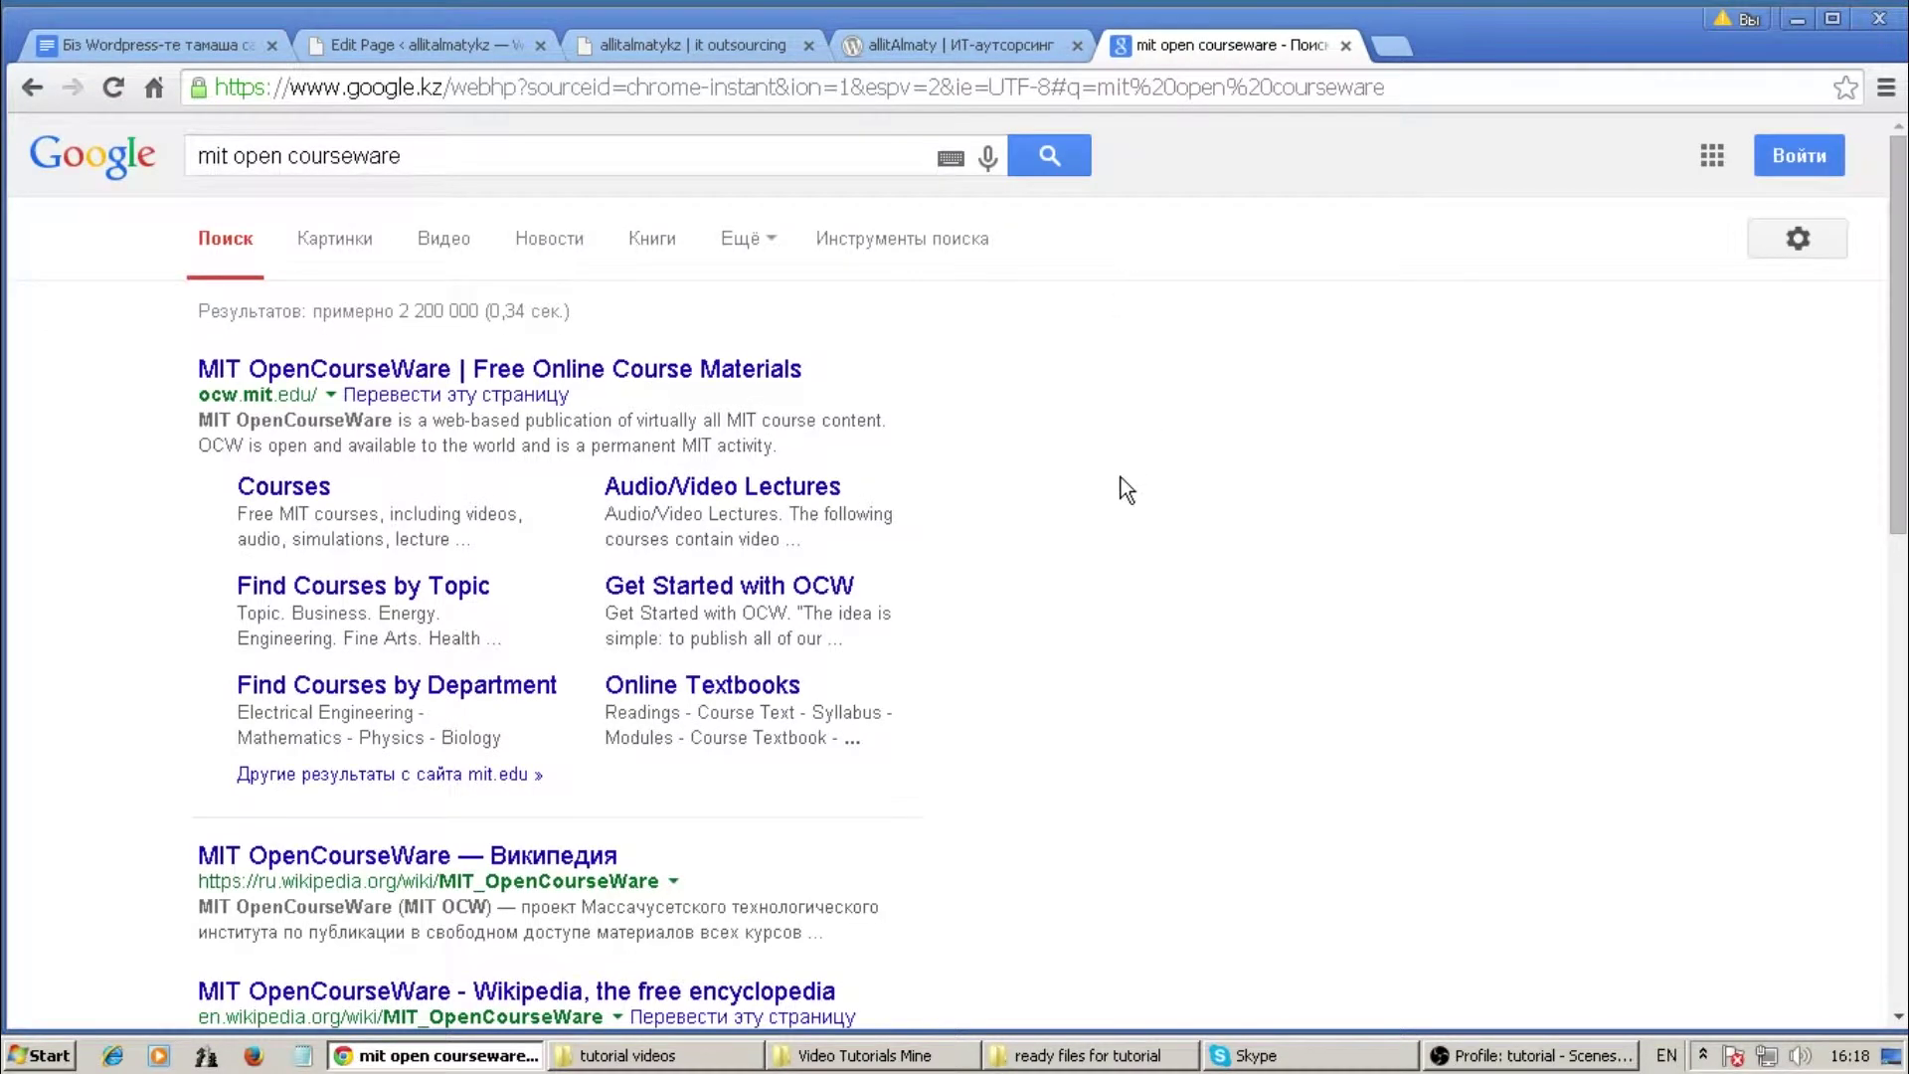
{"action": "left_click", "coordinate": [582, 374]}
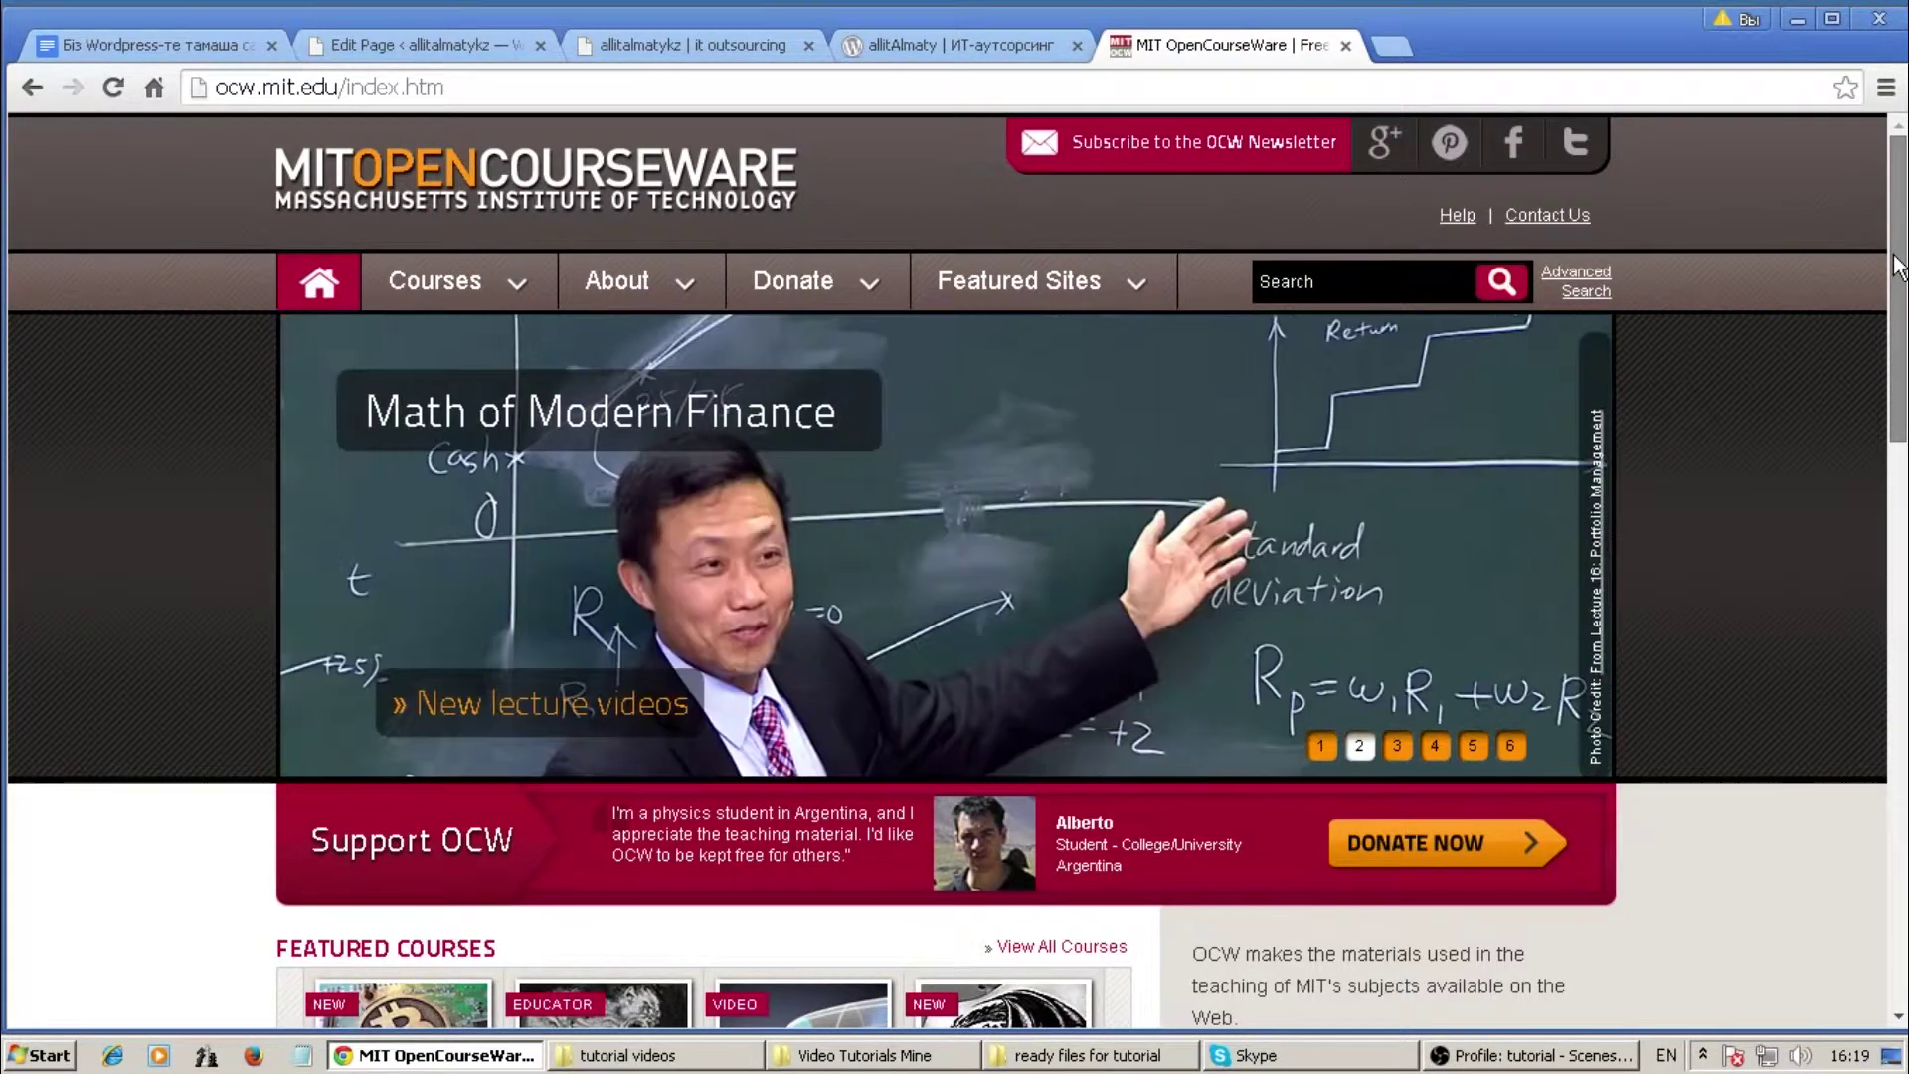
{"action": "mouse_move", "coordinate": [1896, 267]}
{"action": "left_mouse_down"}
{"action": "mouse_move", "coordinate": [1905, 816]}
{"action": "mouse_move", "coordinate": [1904, 254]}
{"action": "left_mouse_up"}
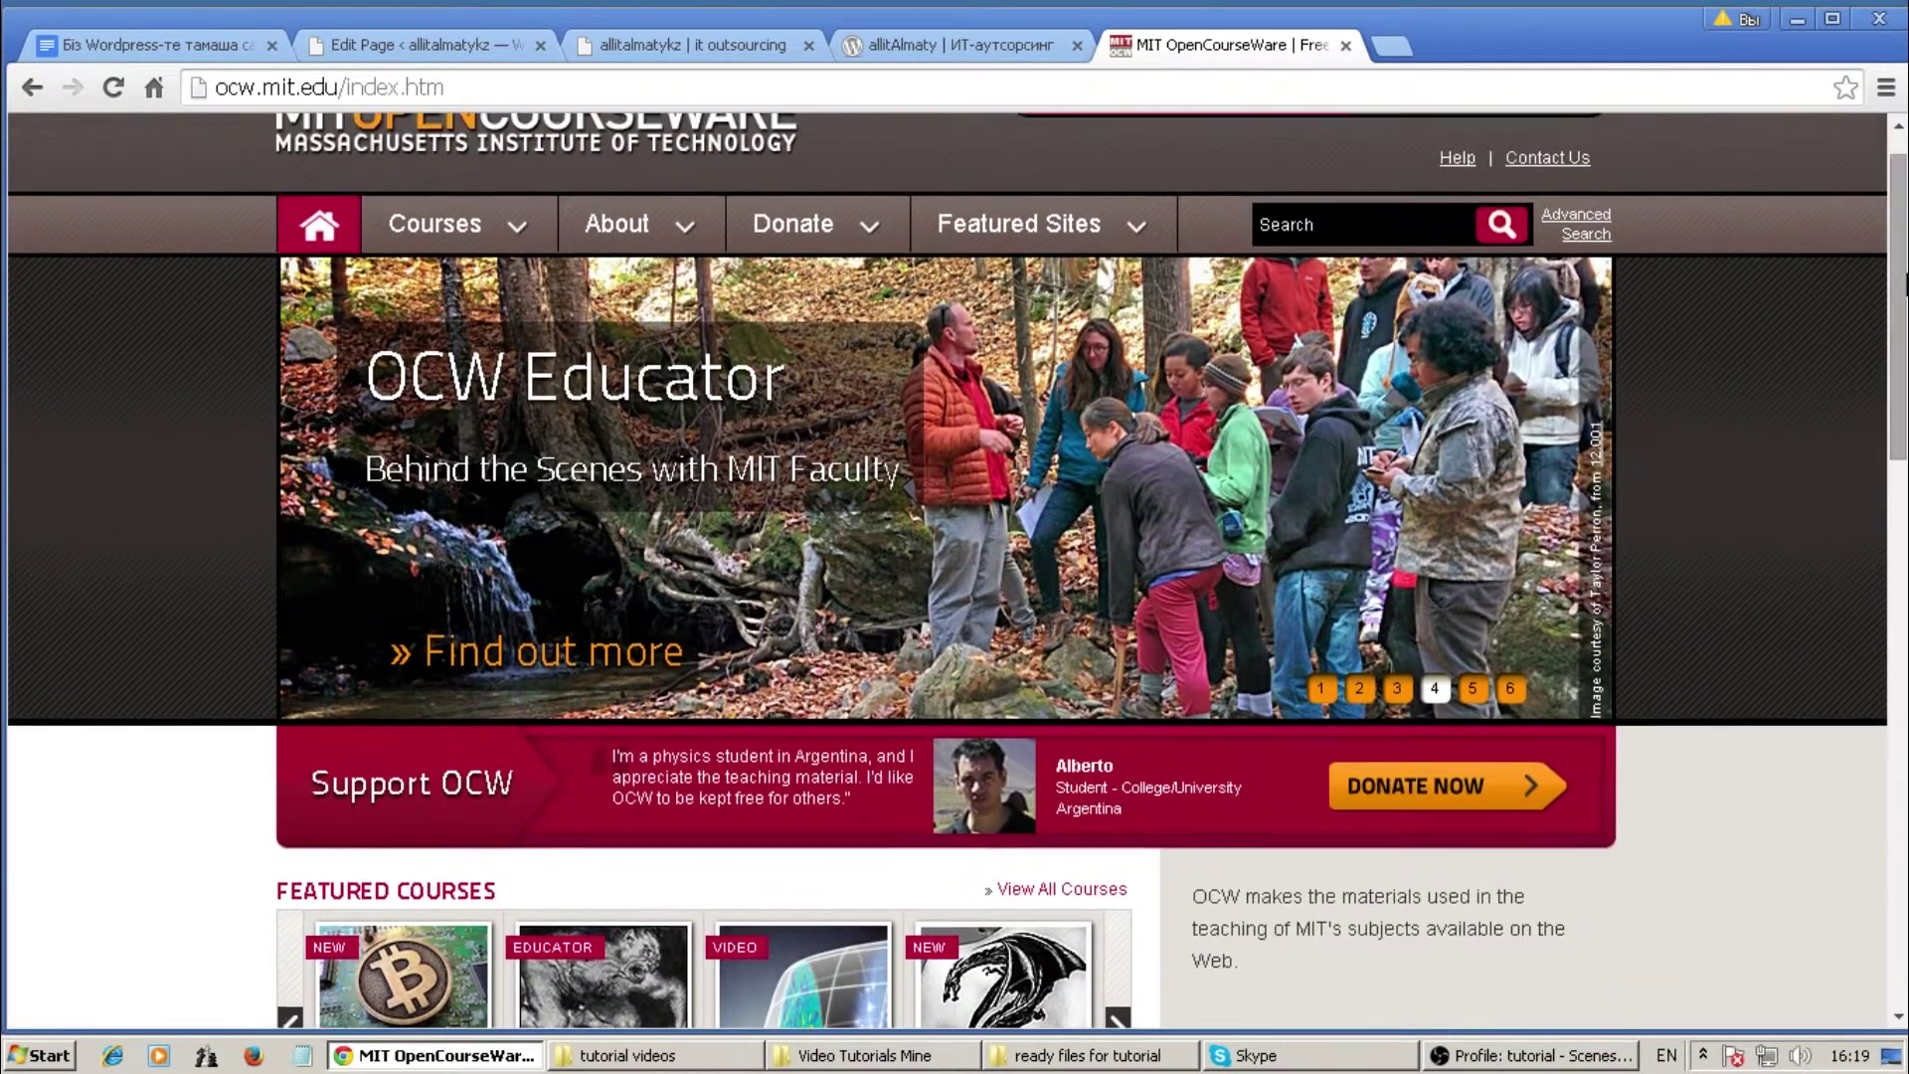
Search Google for "edx courses" in another tab, open the Courses | edX result, and open one more blank tab
{"action": "left_click", "coordinate": [1397, 46]}
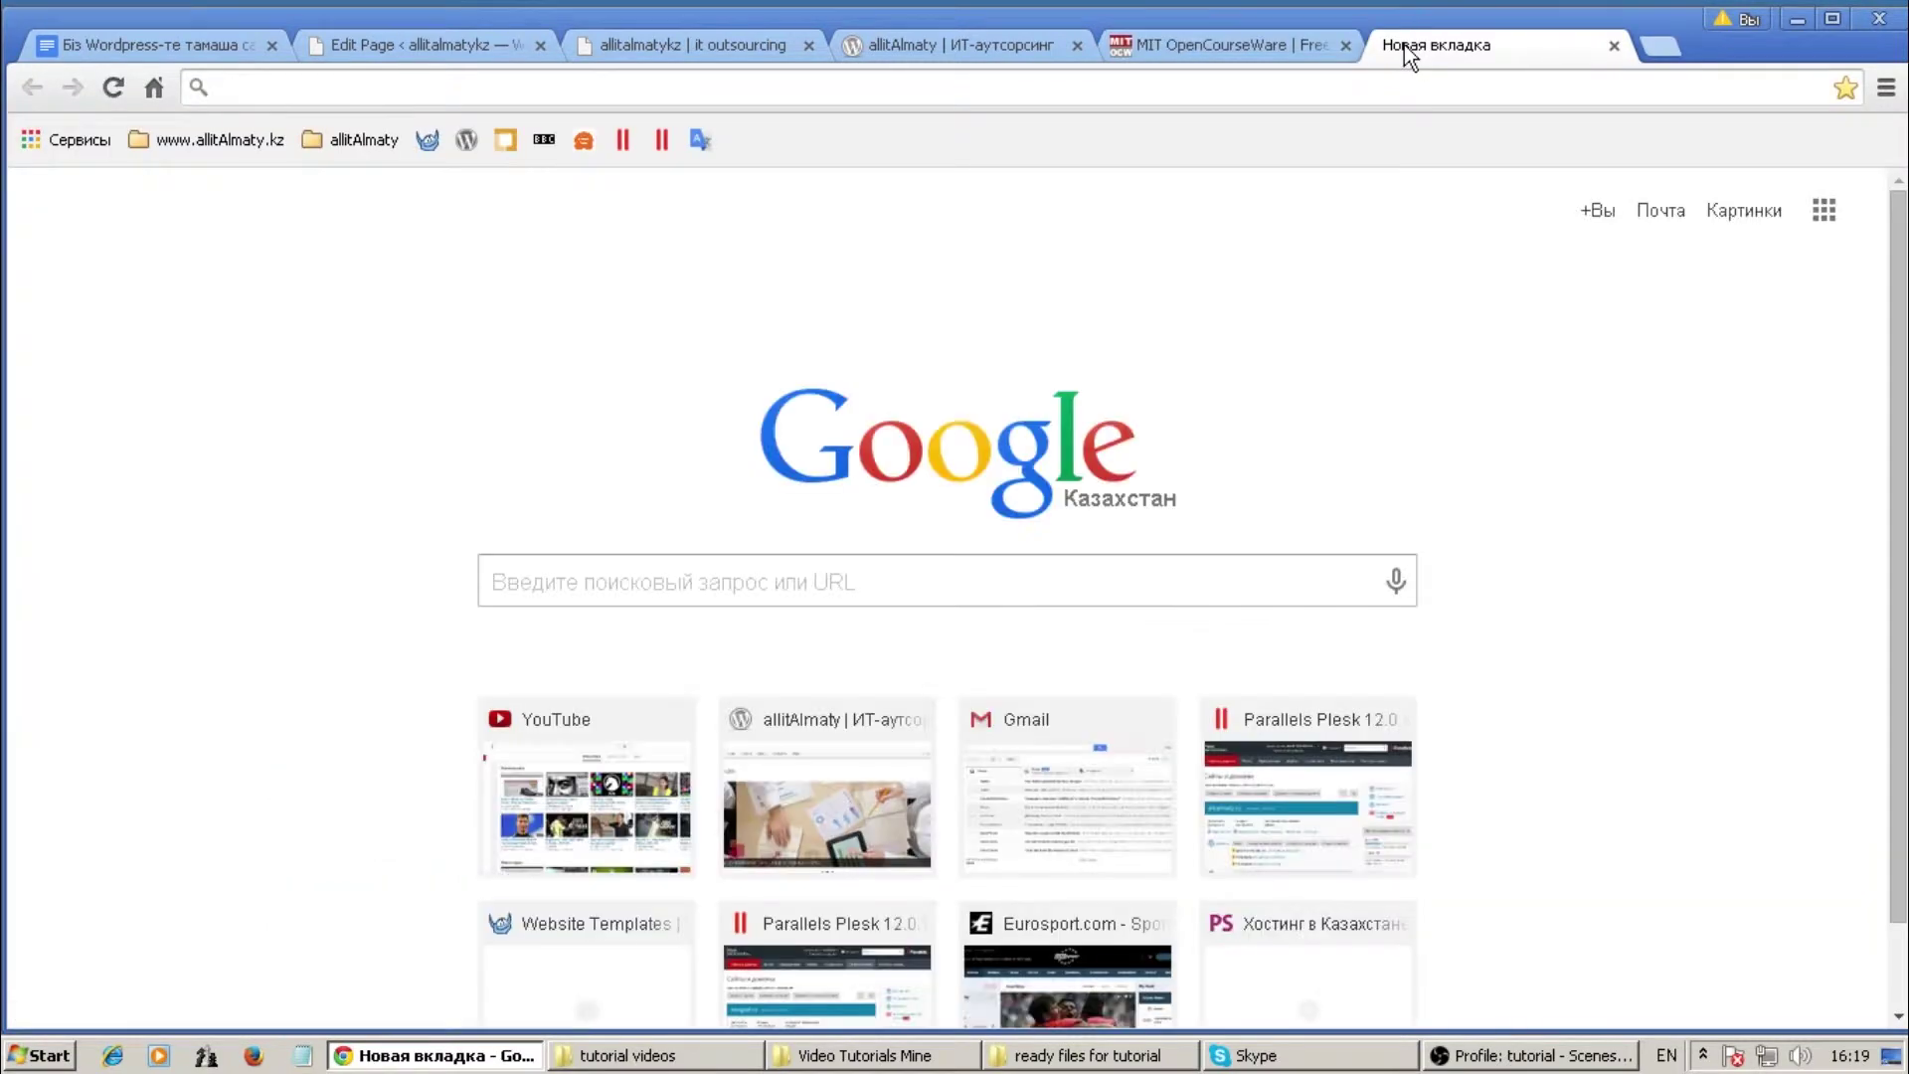
{"action": "type", "text": "edx"}
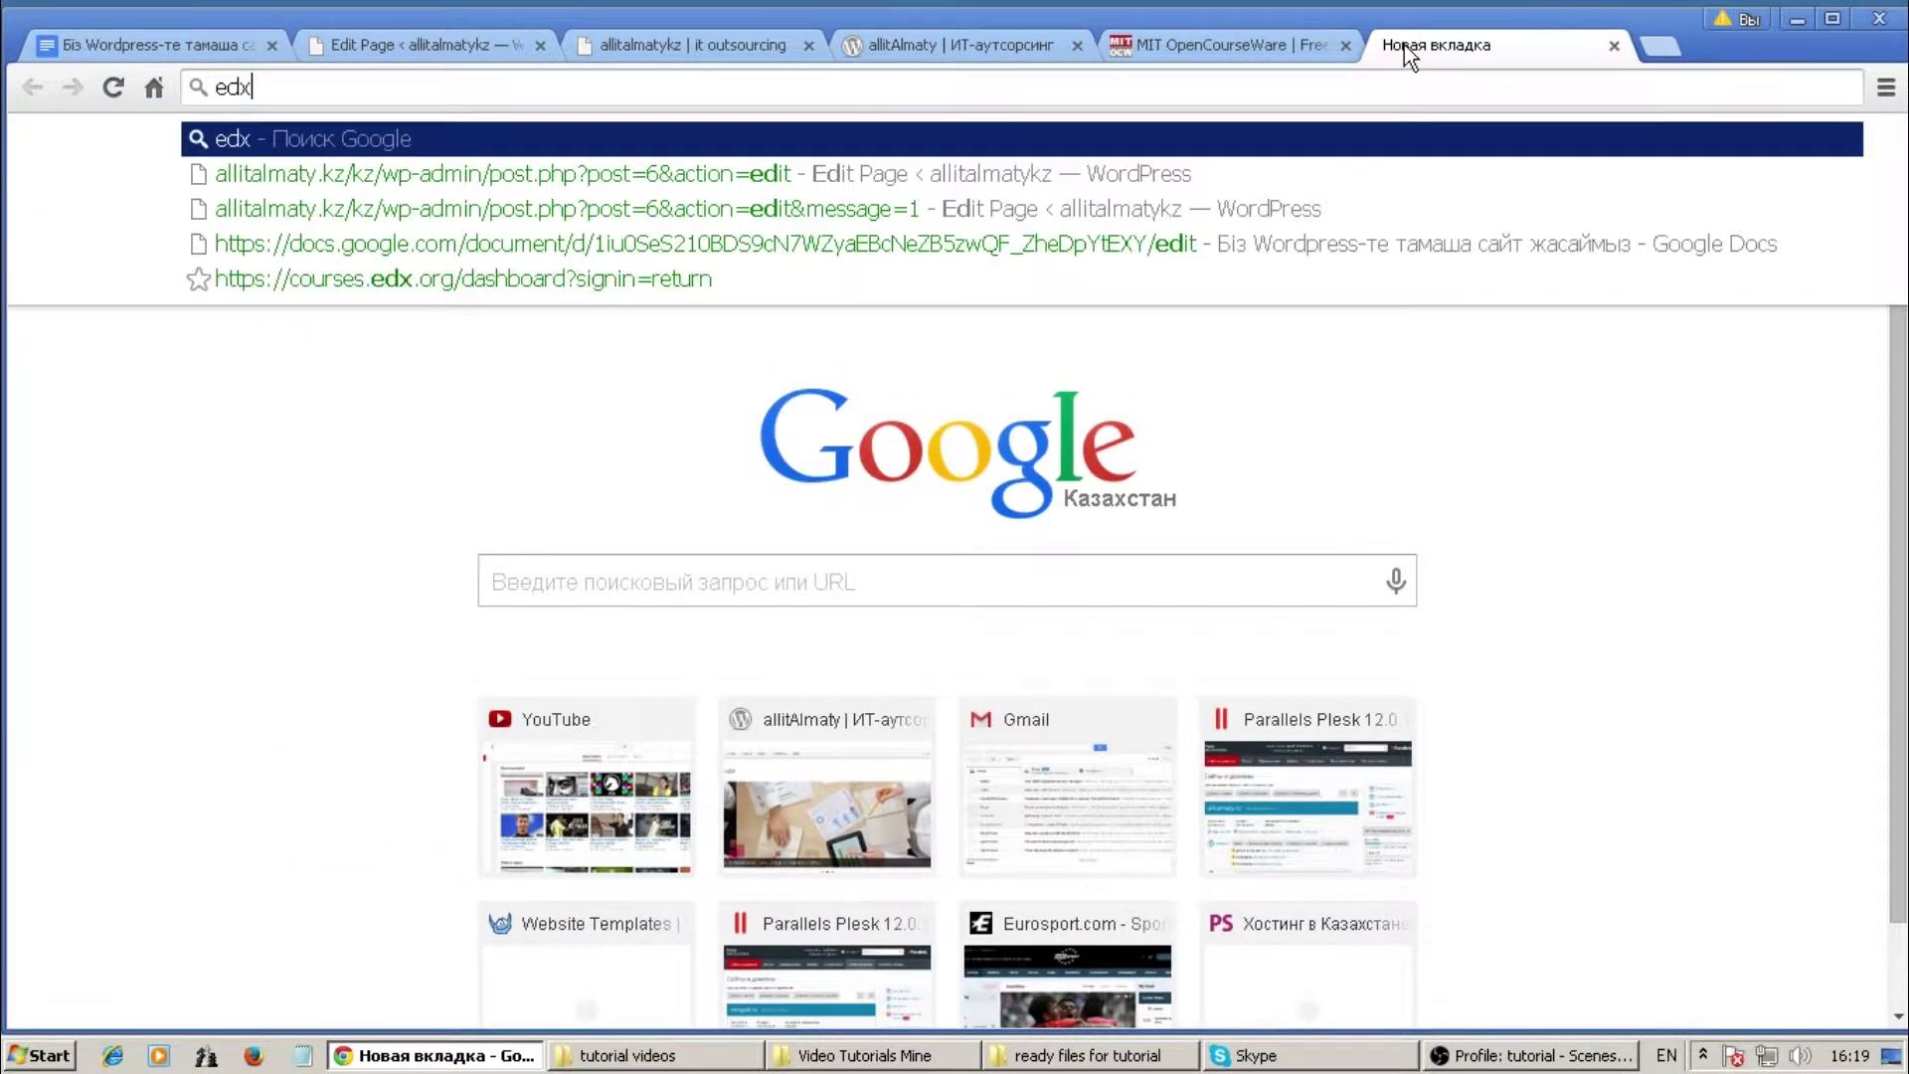
{"action": "key", "text": "Down"}
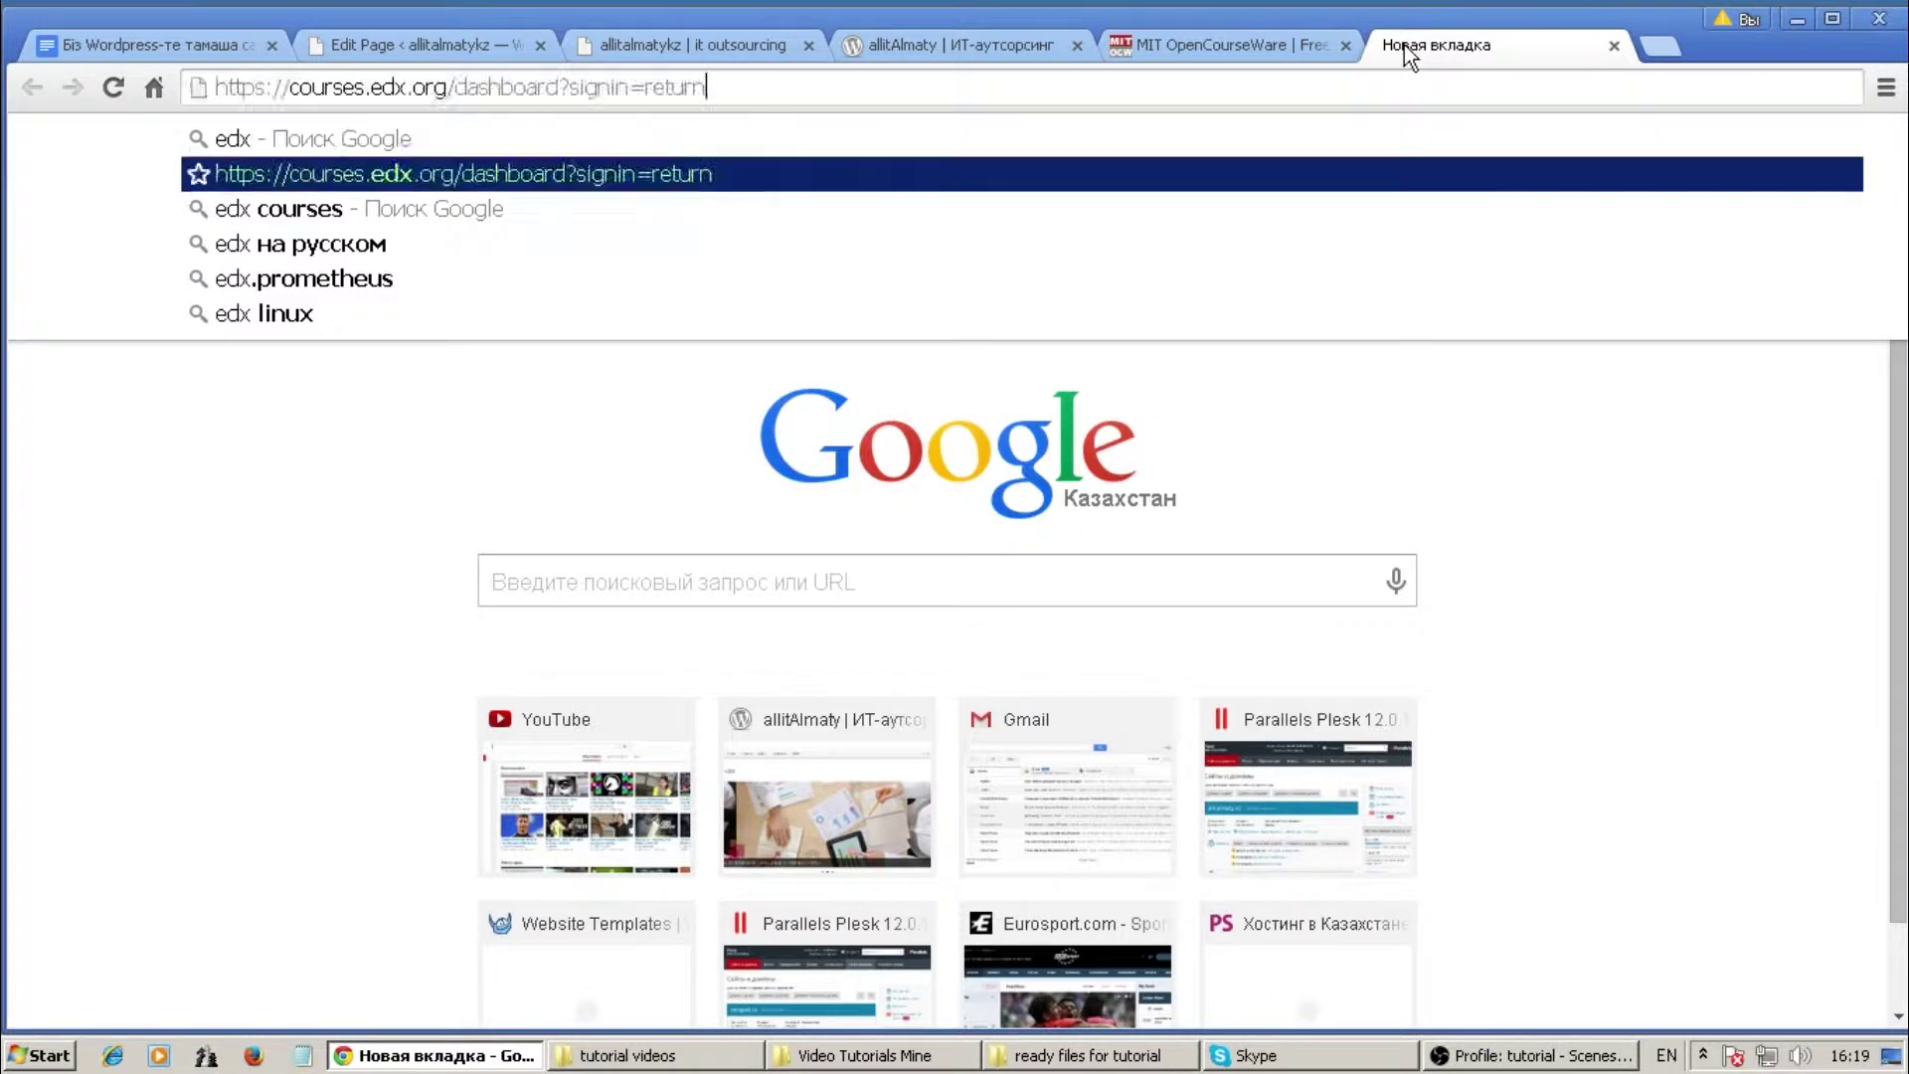
{"action": "key", "text": "Down"}
{"action": "key", "text": "Return"}
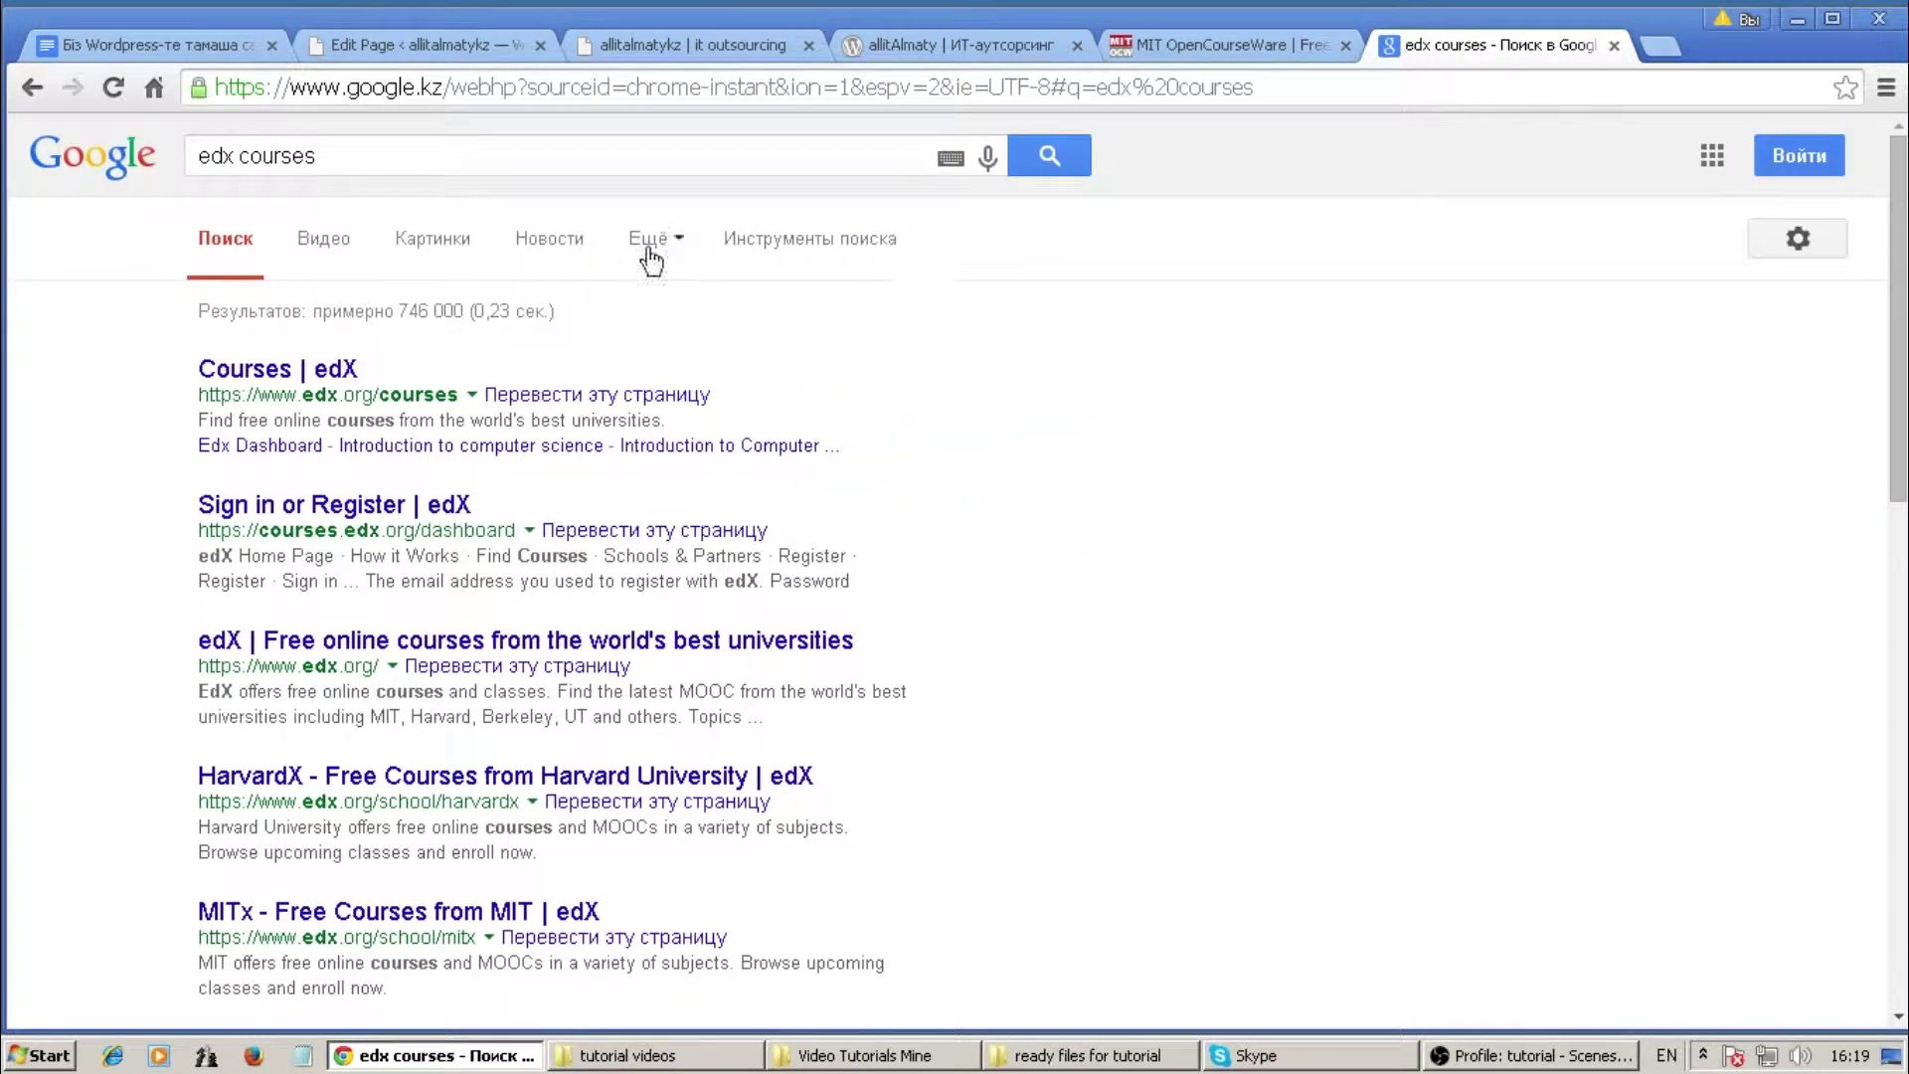
{"action": "left_click", "coordinate": [307, 370]}
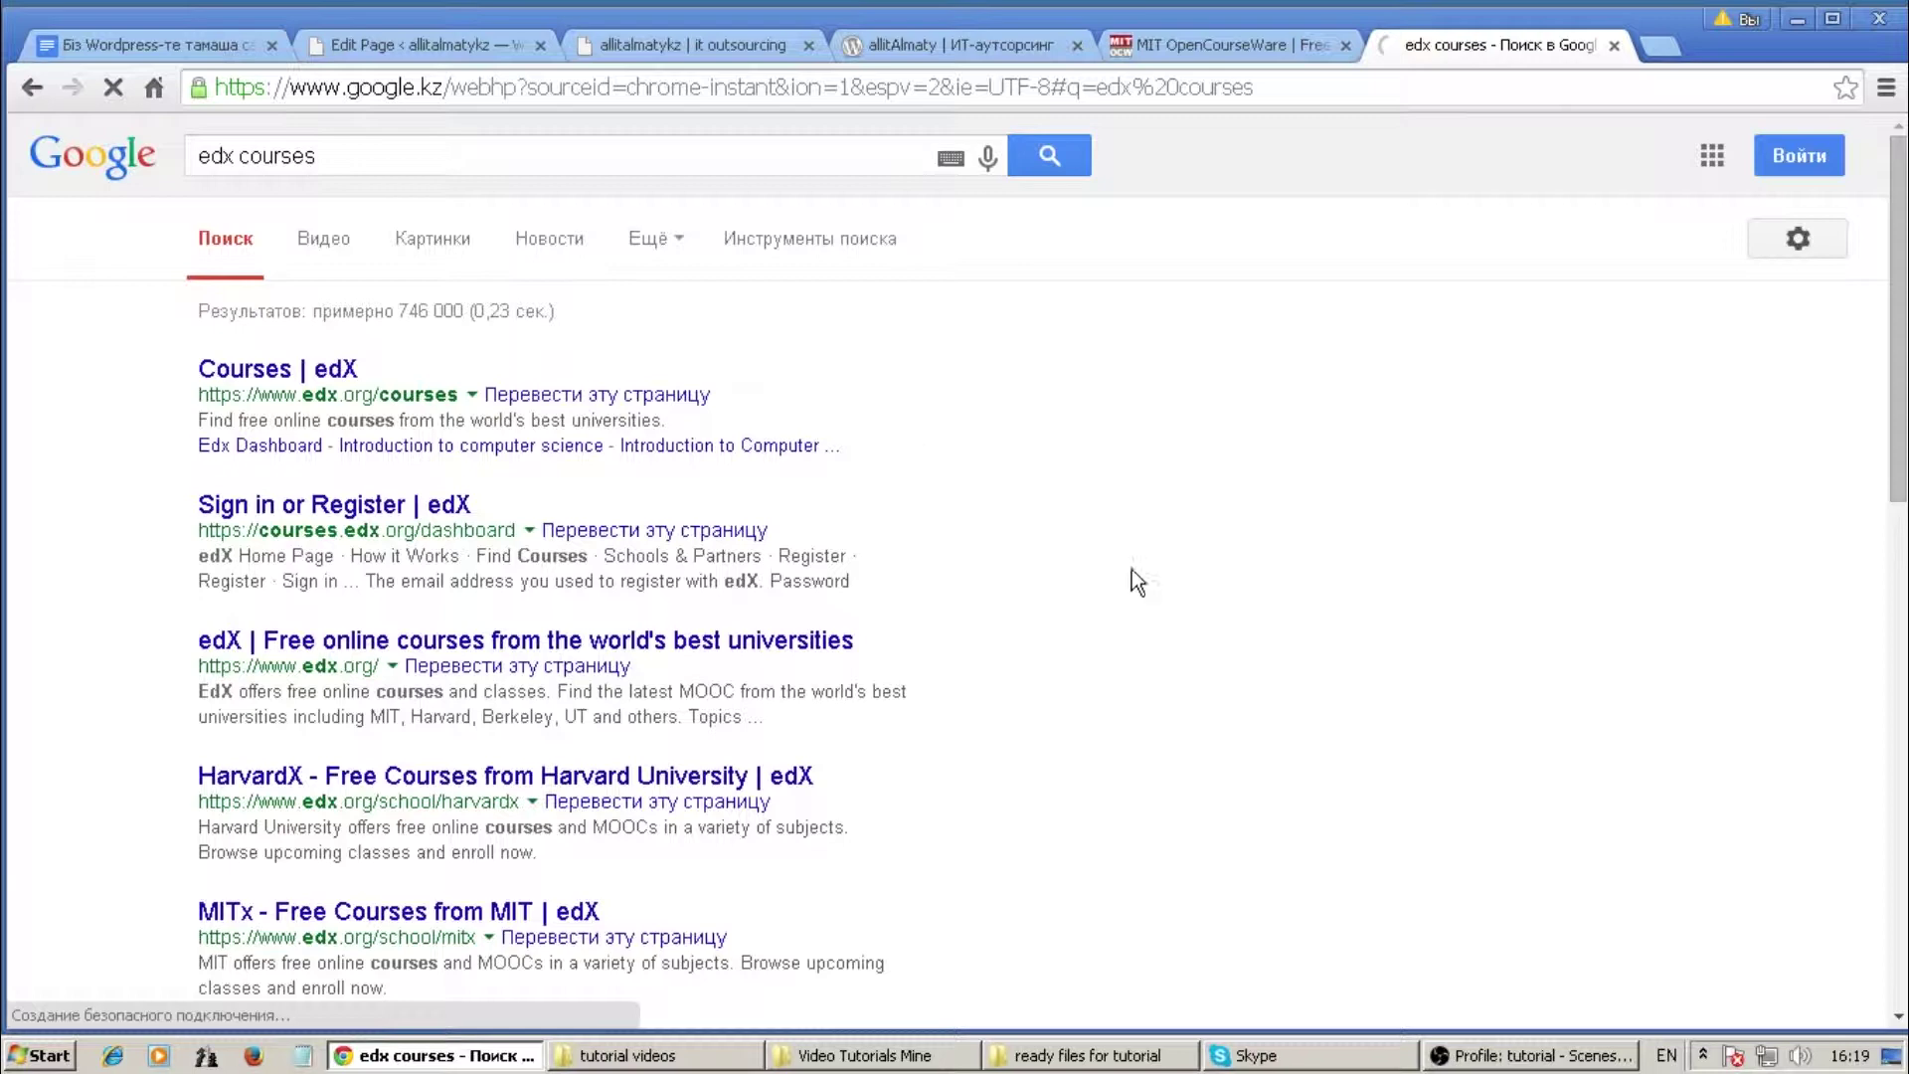
{"action": "scroll", "coordinate": [1131, 583], "scroll_direction": "down", "scroll_amount": 2}
{"action": "left_click", "coordinate": [1658, 46]}
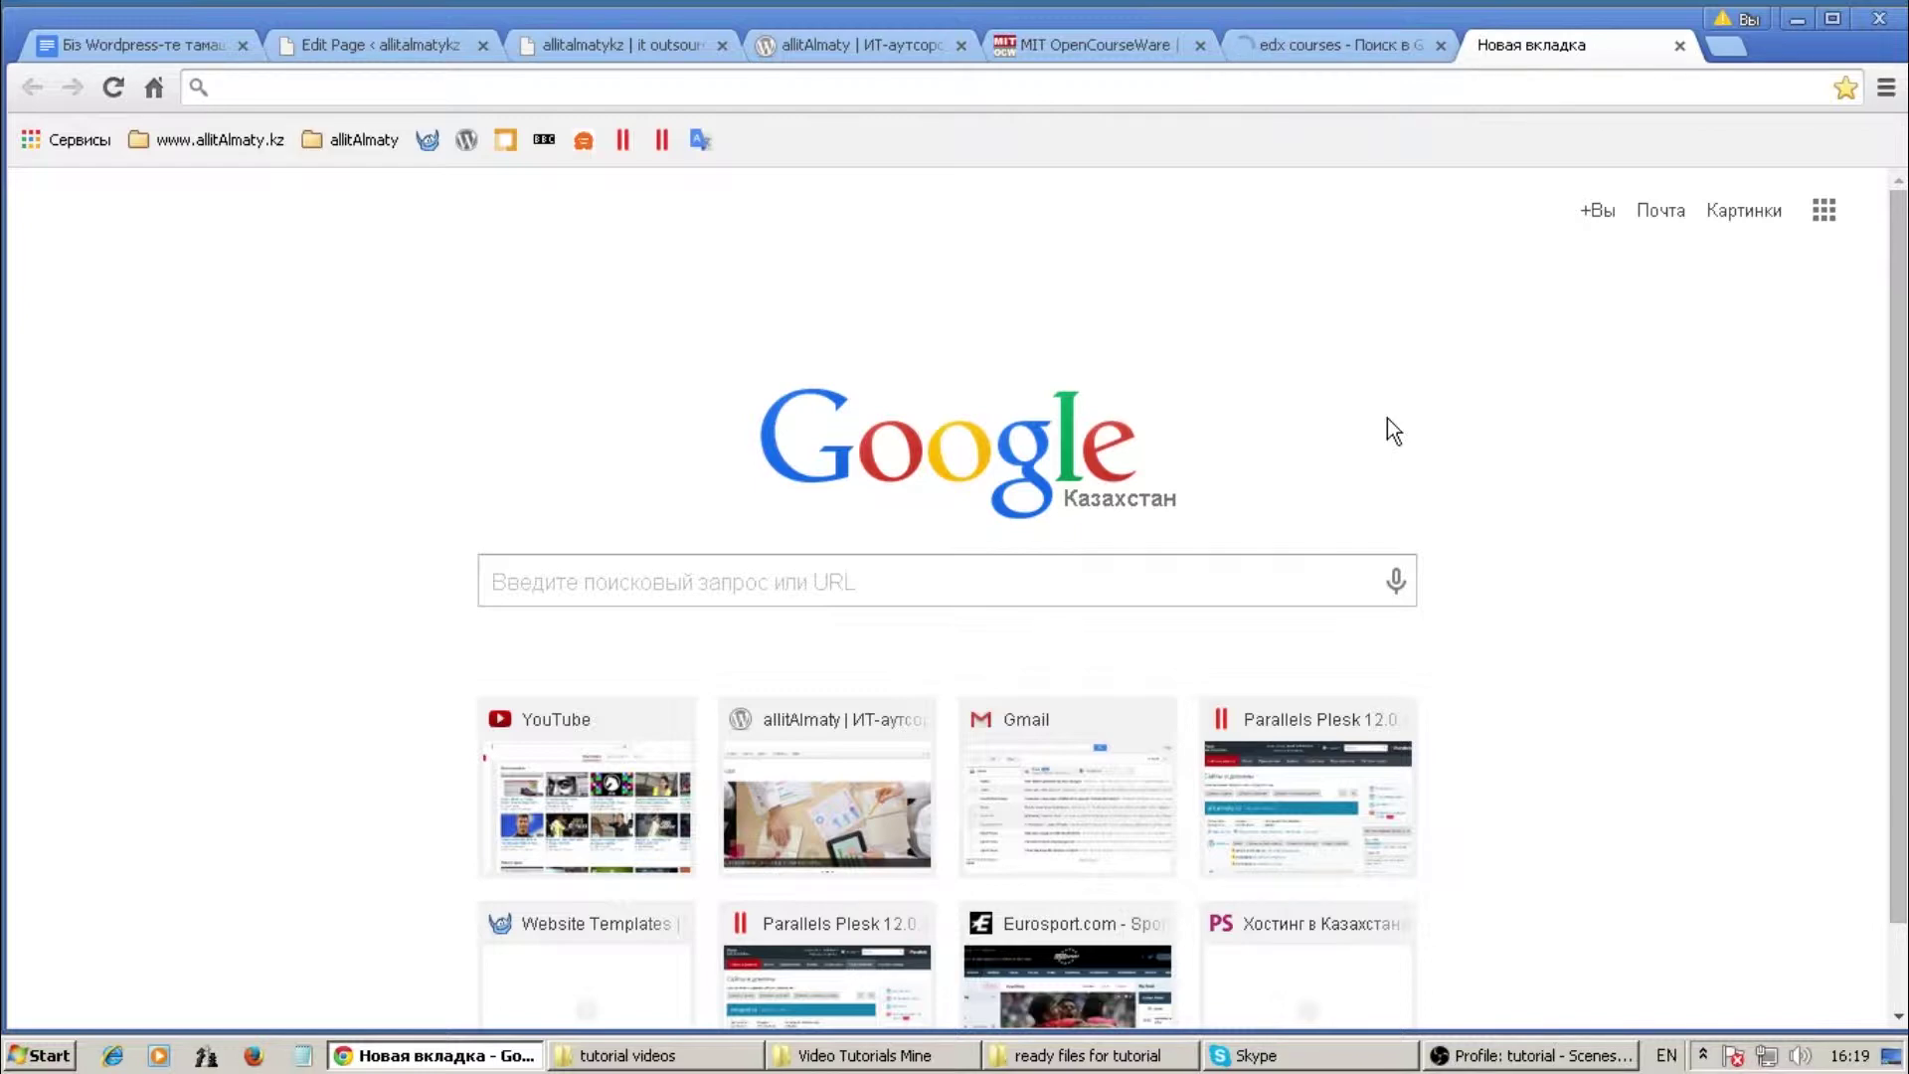
{"action": "type", "text": "ami"}
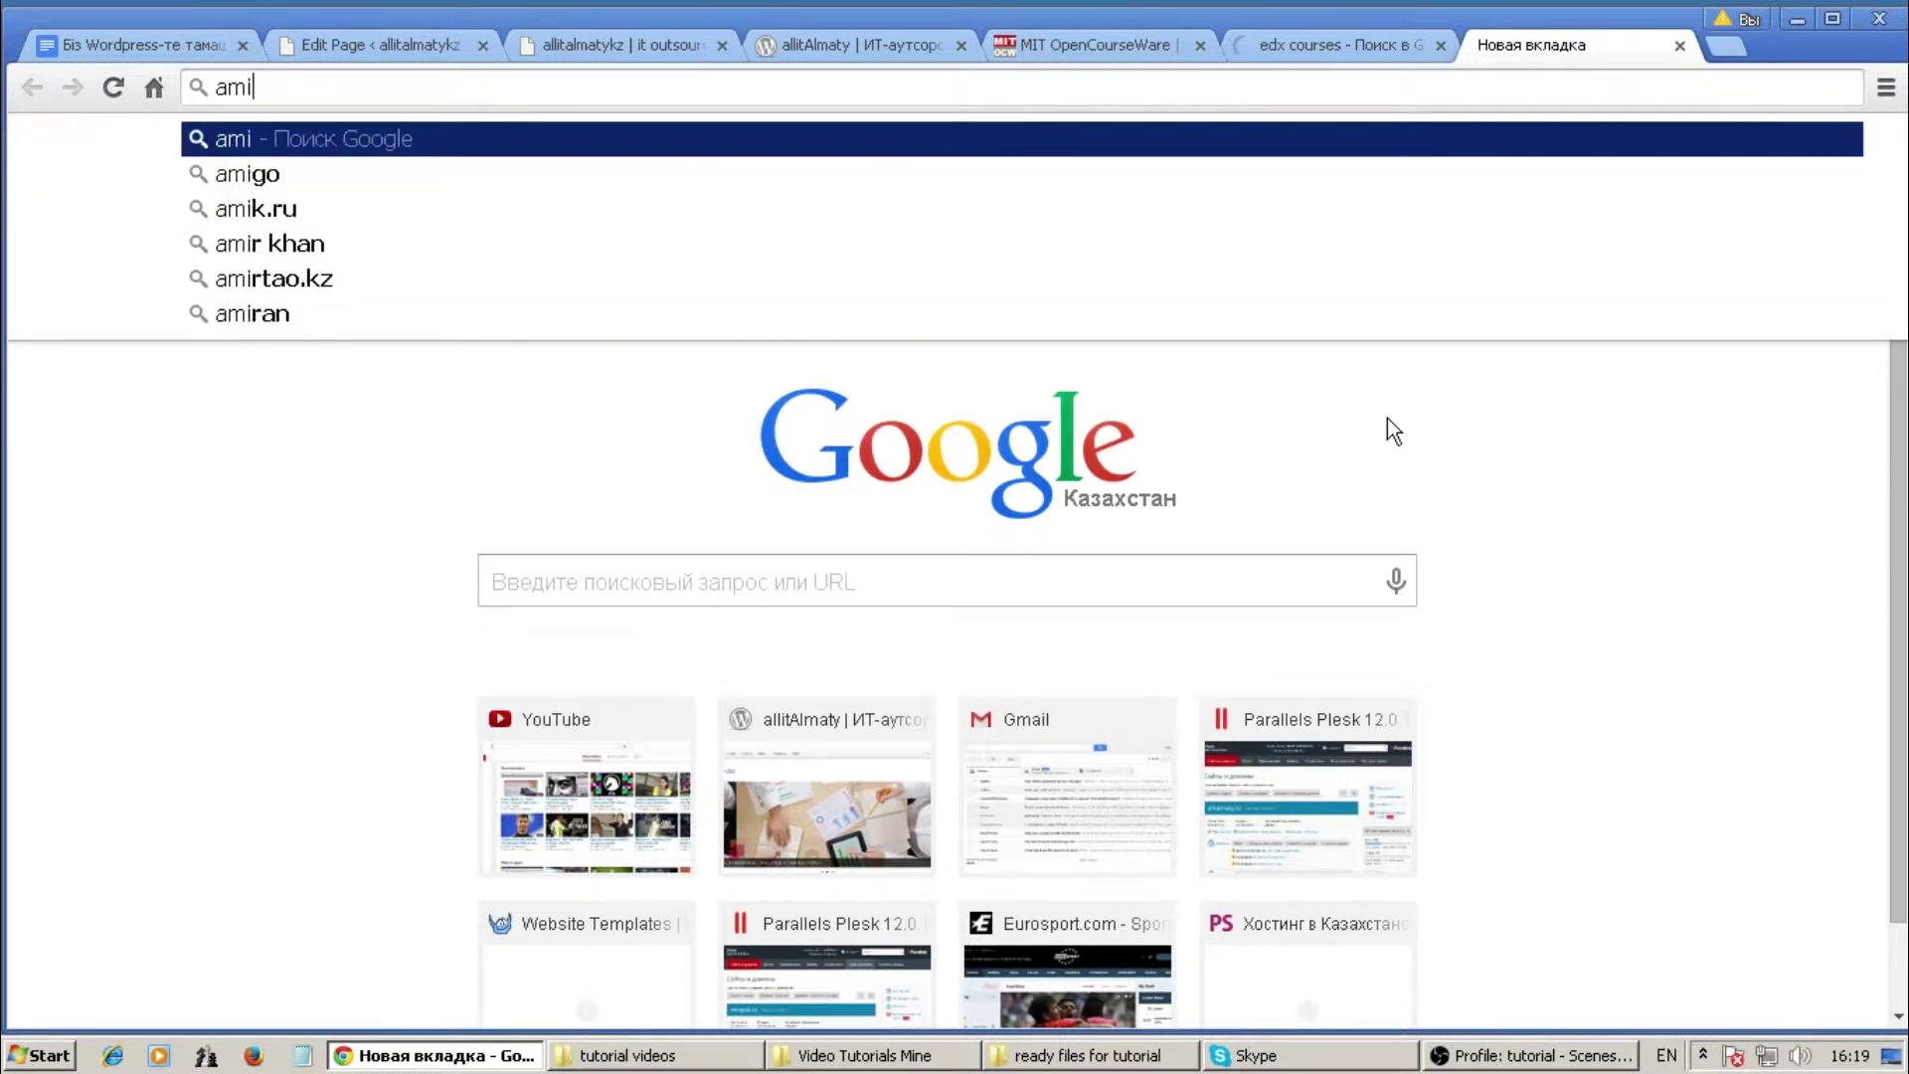
{"action": "type", "text": "r k"}
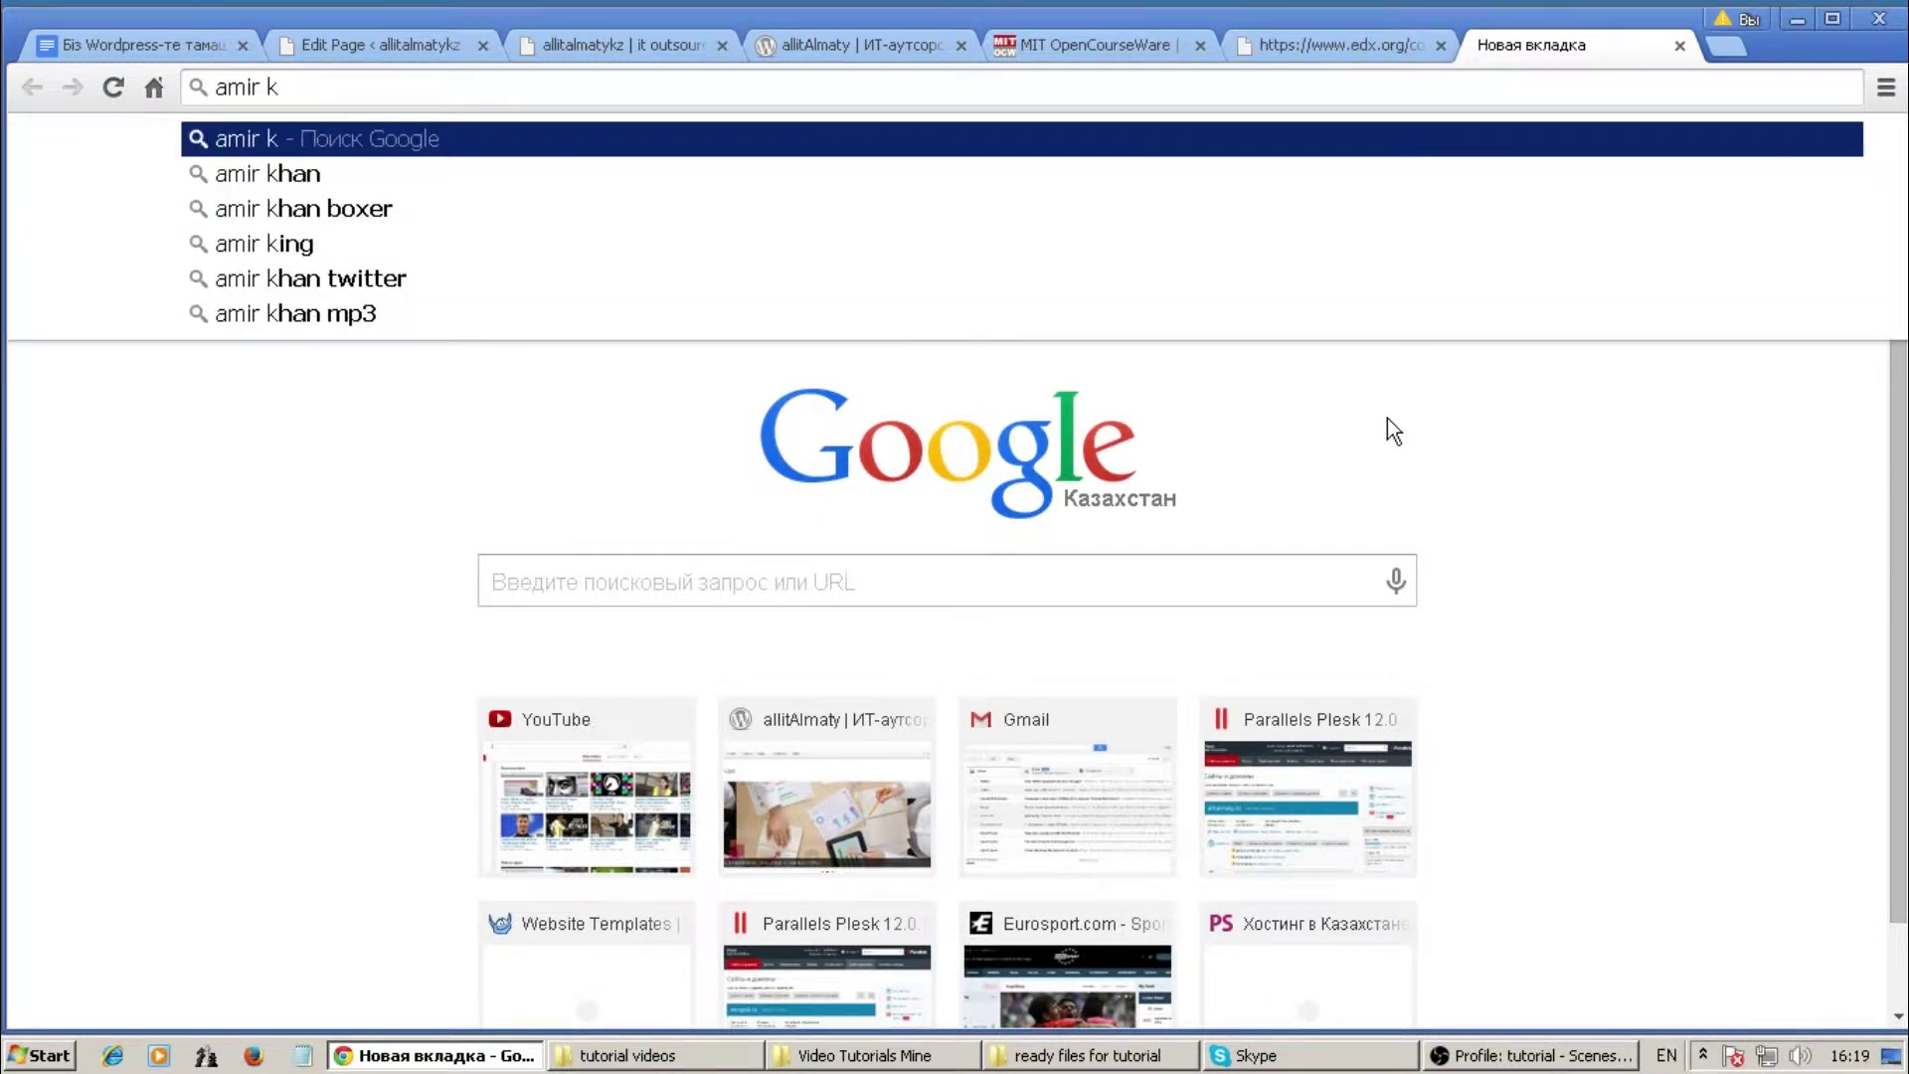
{"action": "type", "text": "han"}
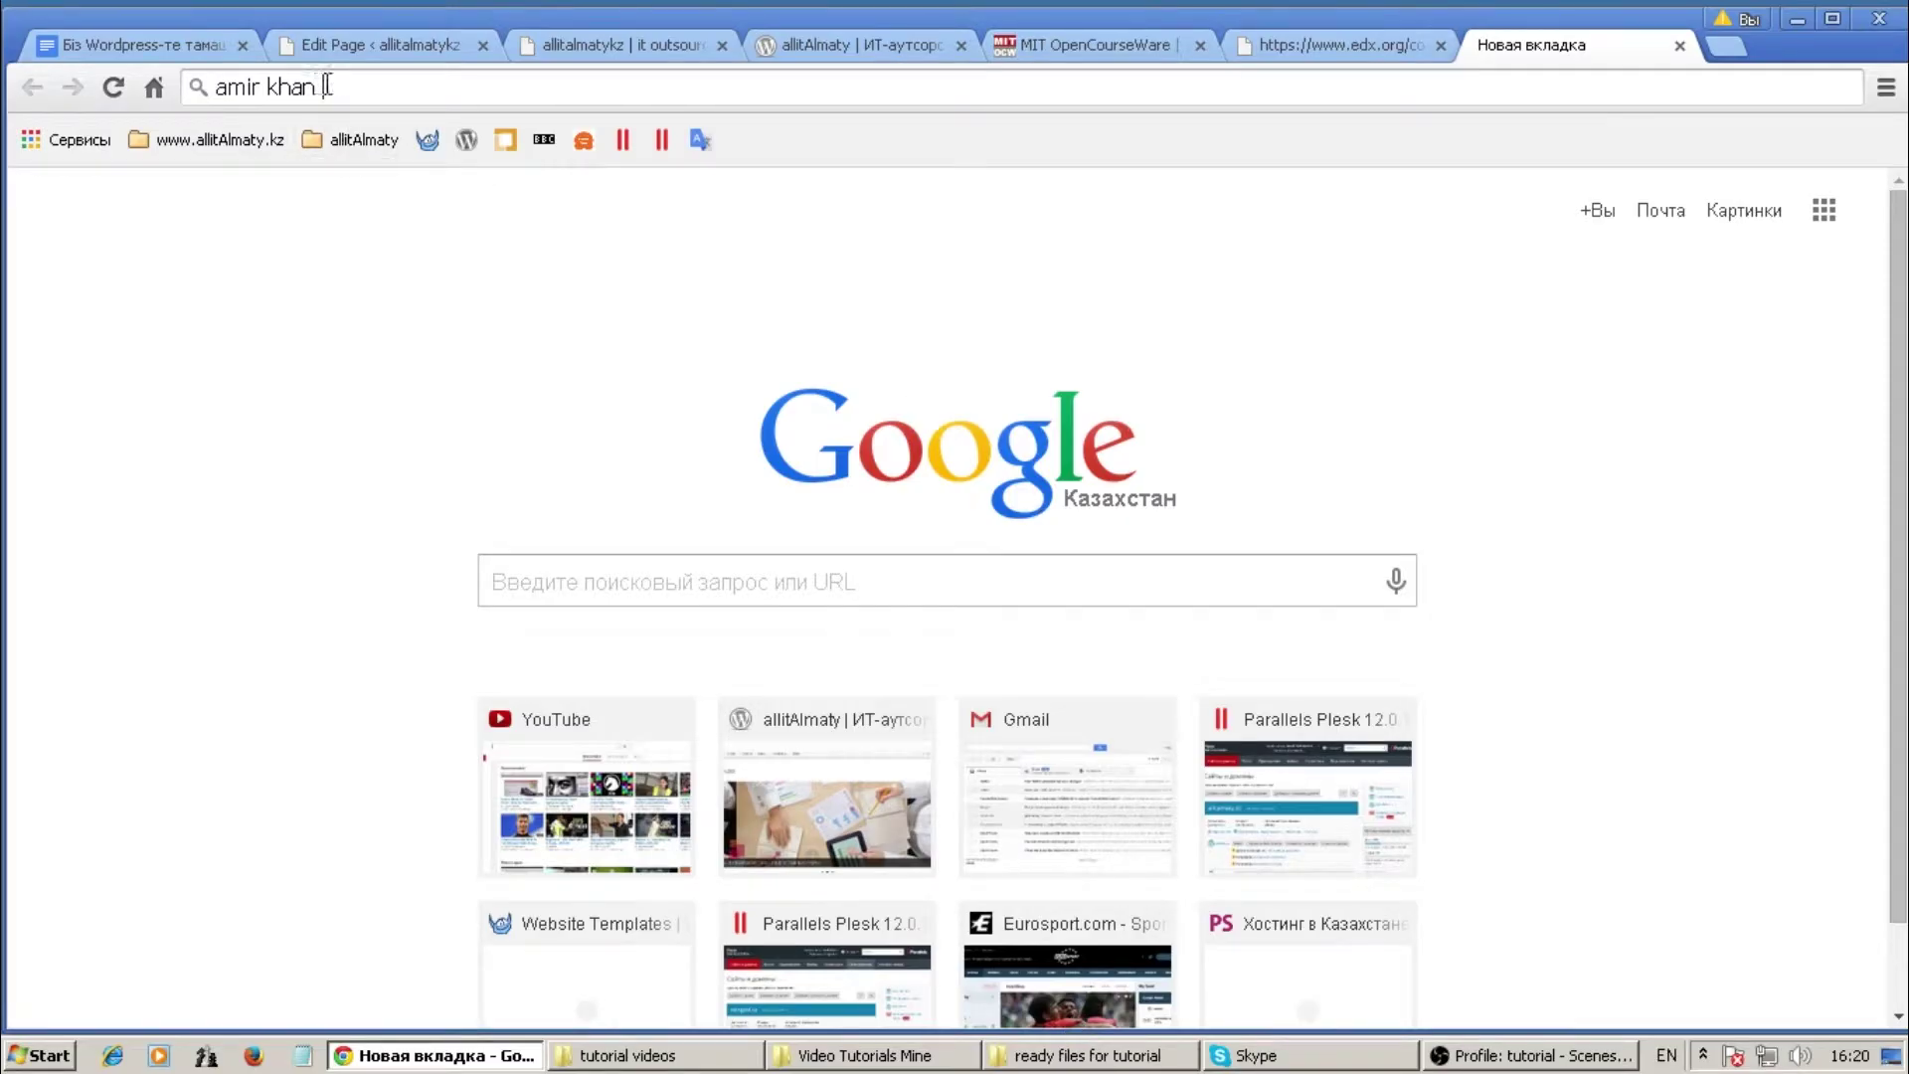
{"action": "left_click_drag", "start_coordinate": [328, 88], "coordinate": [179, 89]}
Search Google for "khan academy" and open the Russian Khan Academy site, ru.khanacademy.org
{"action": "type", "text": "khan a"}
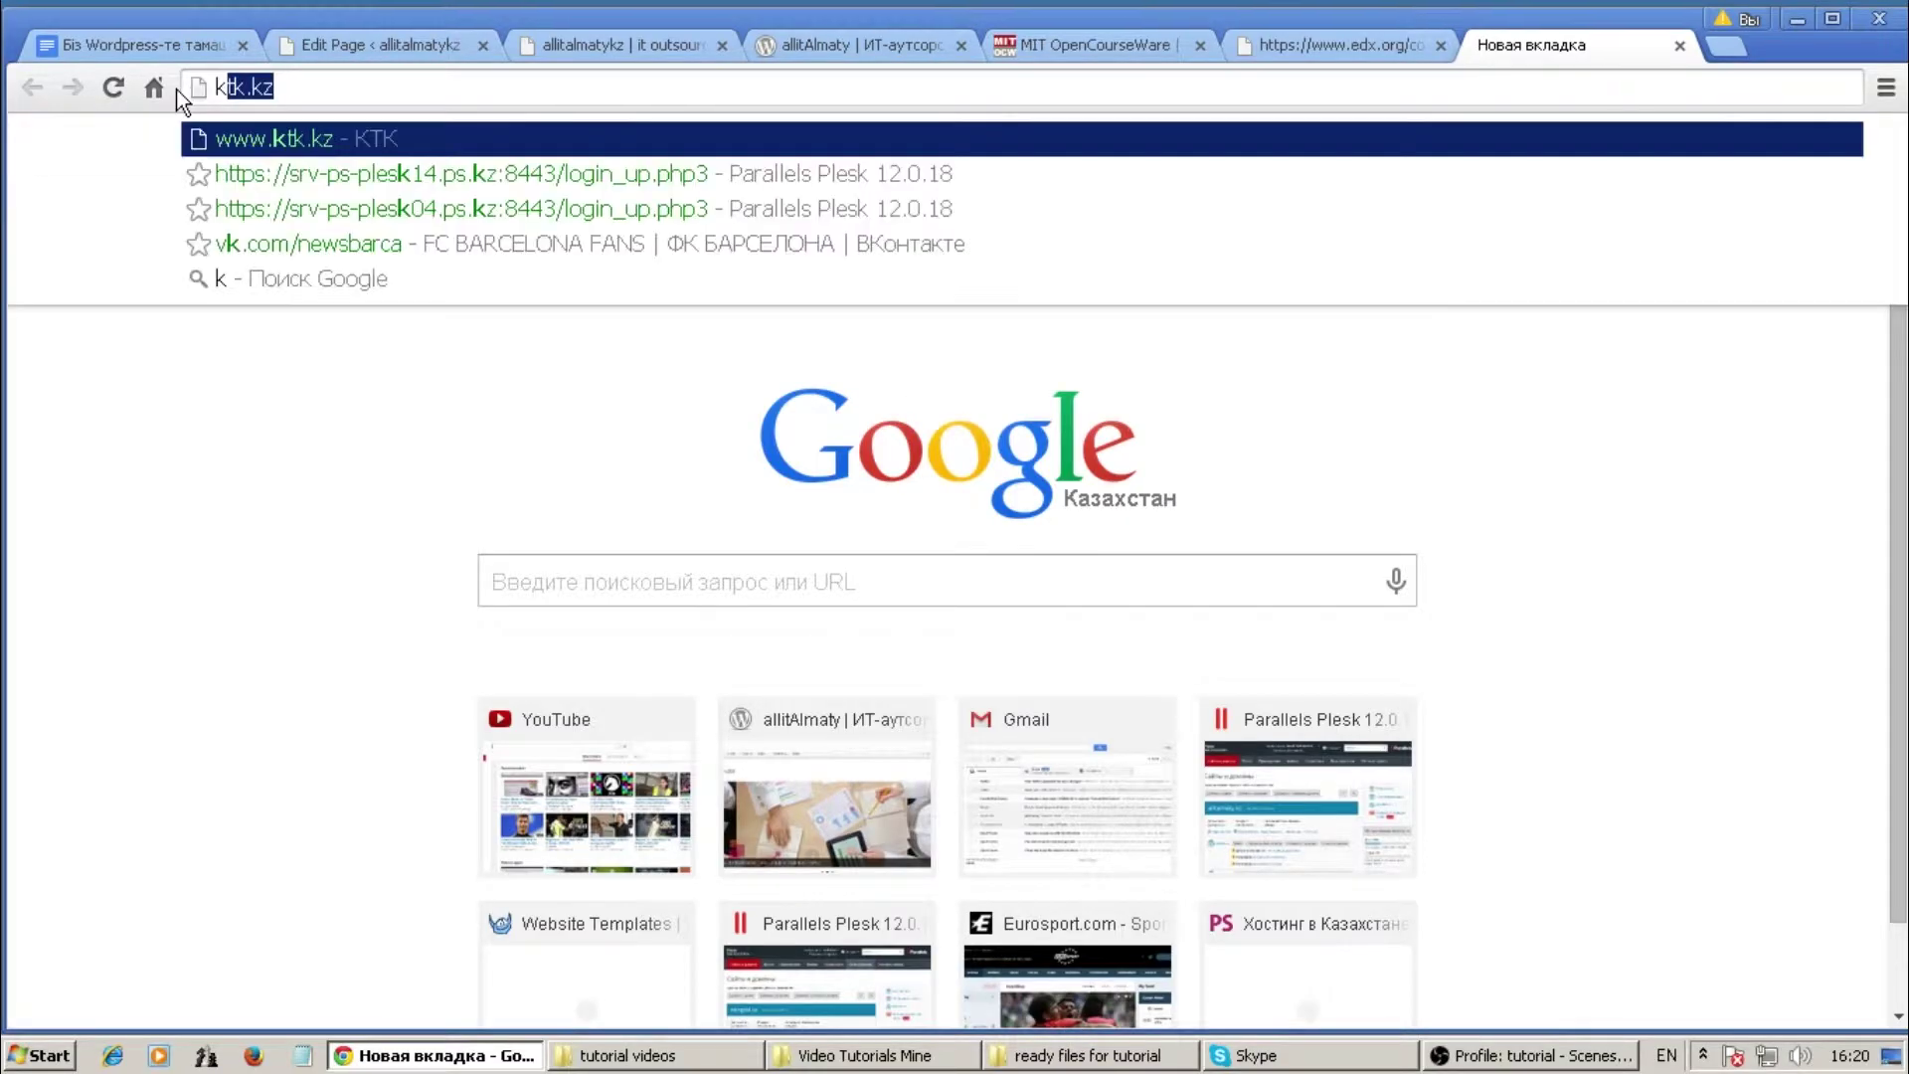
{"action": "type", "text": "cademy"}
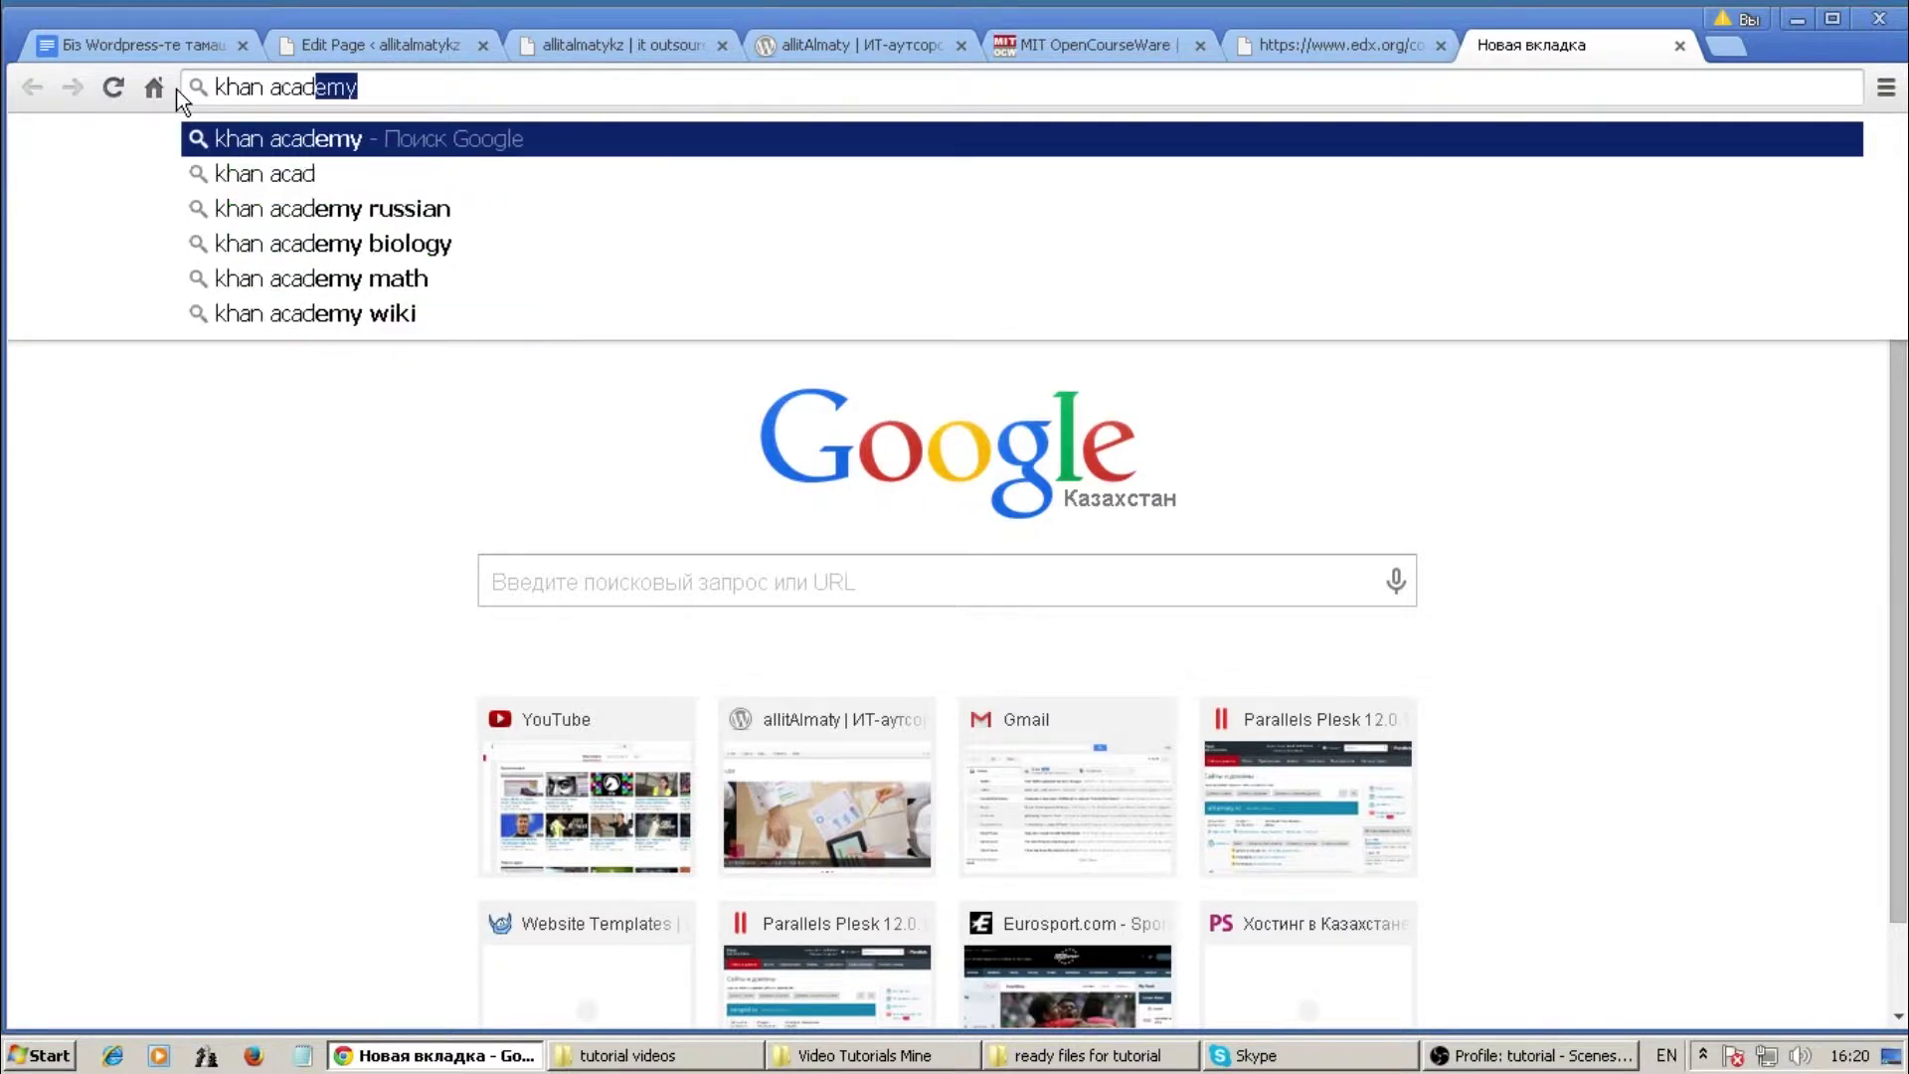
{"action": "key", "text": "Return"}
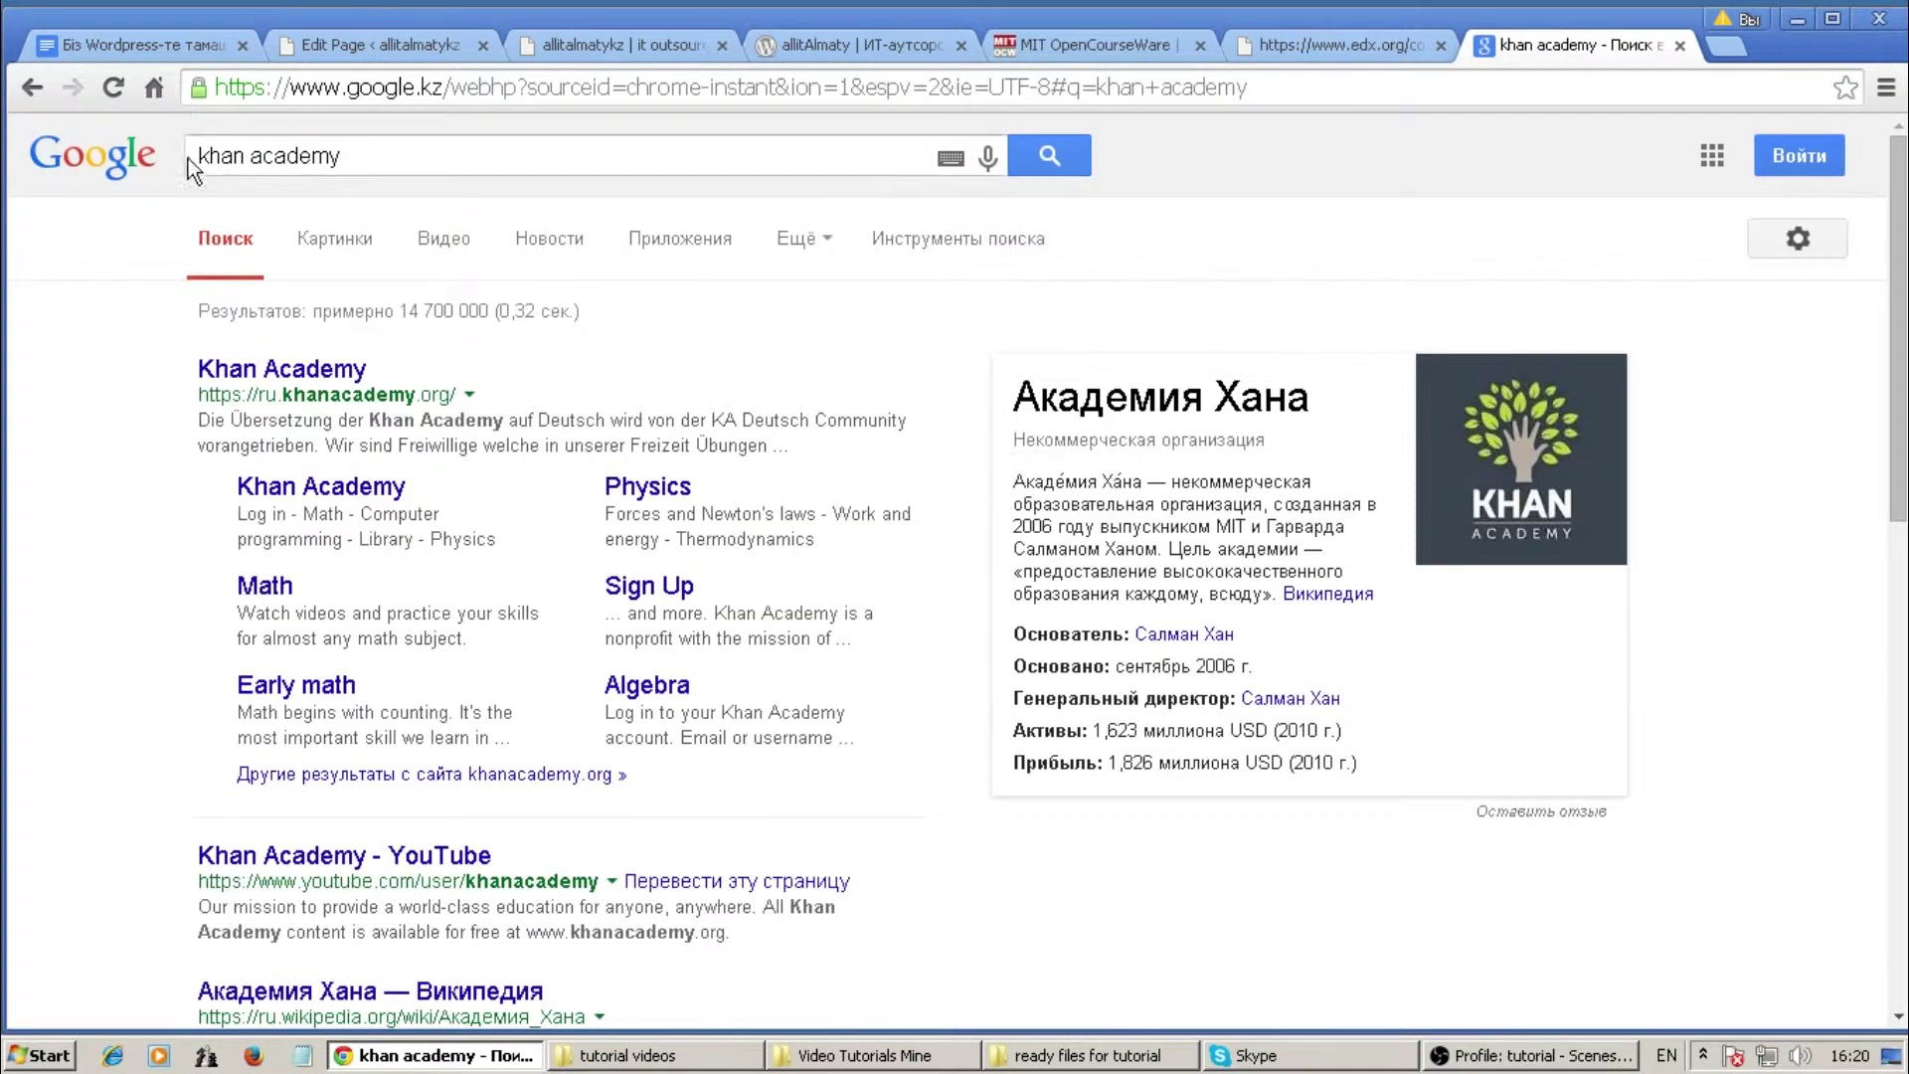
{"action": "left_click", "coordinate": [329, 376]}
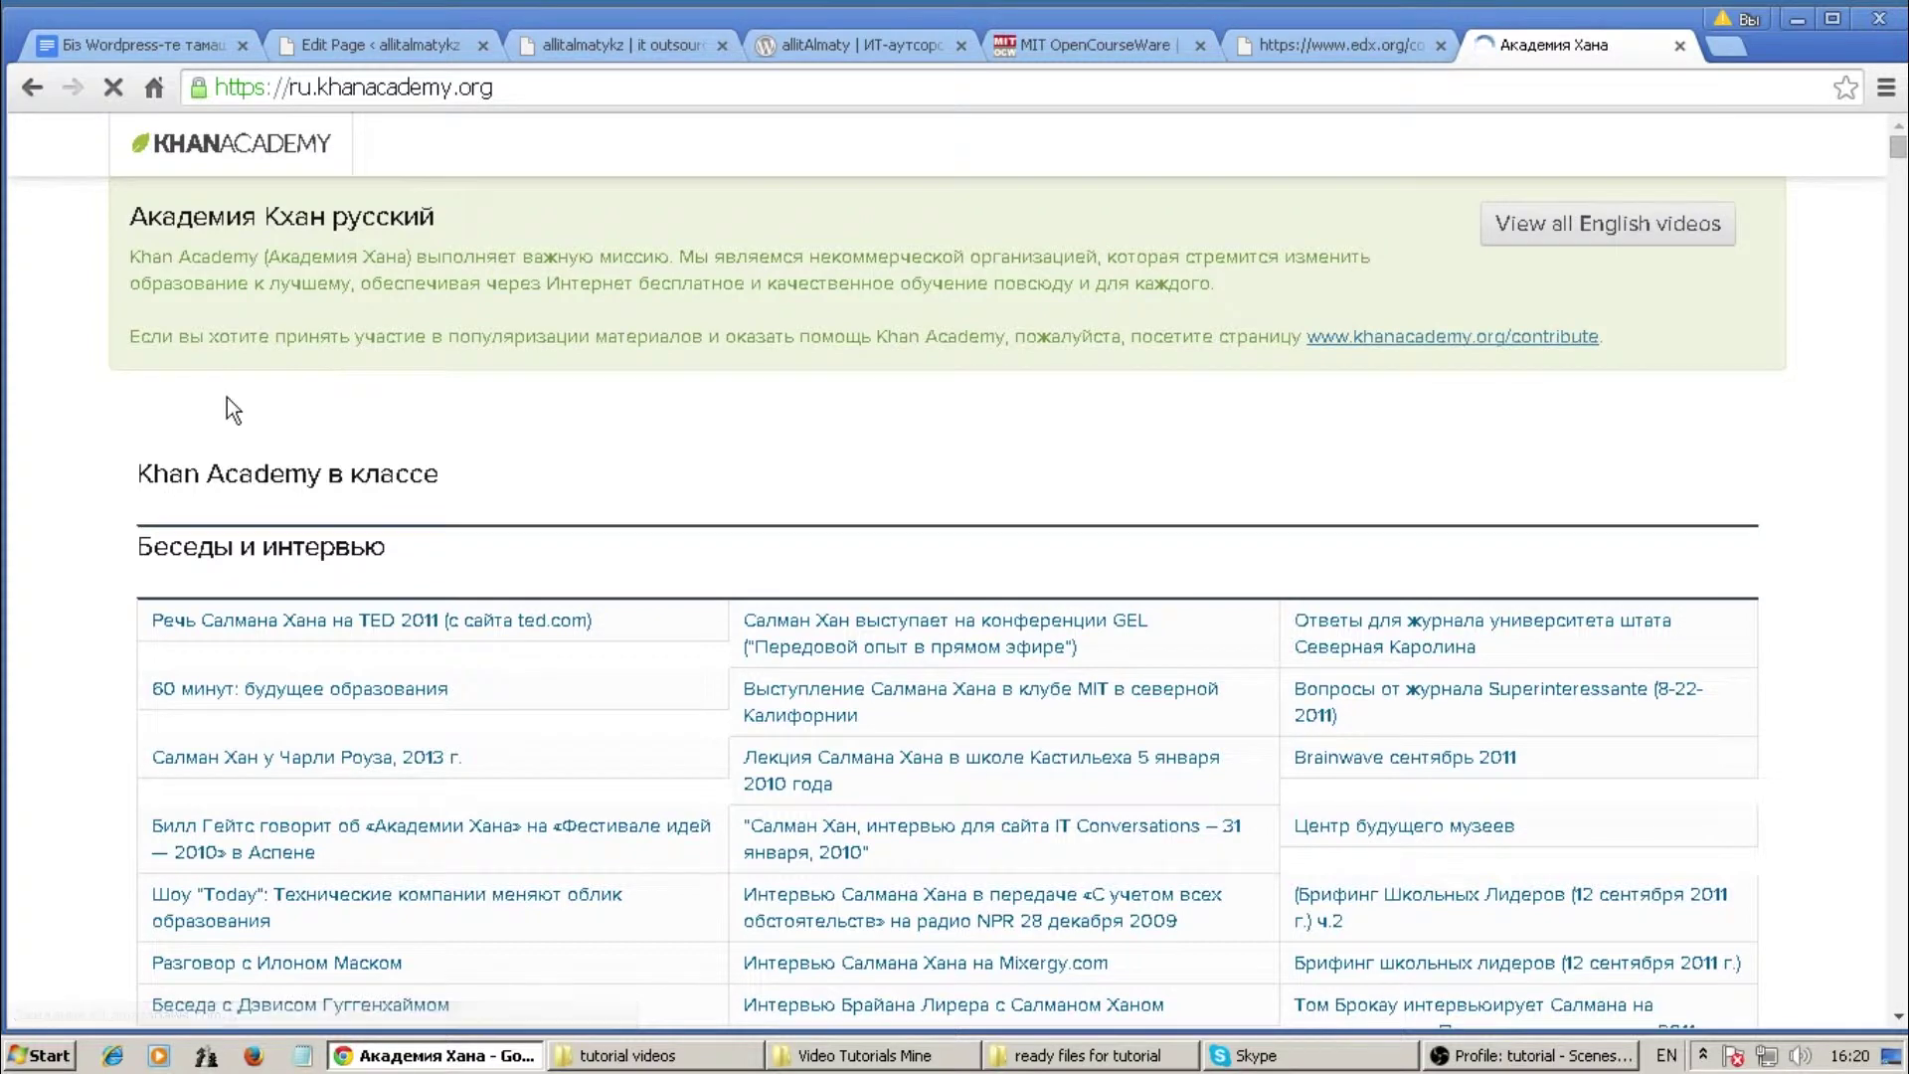
Examine the Russian Khan Academy page's lists of talks, history and art lessons, and return to the start of the page
{"action": "left_click_drag", "start_coordinate": [257, 213], "coordinate": [330, 213]}
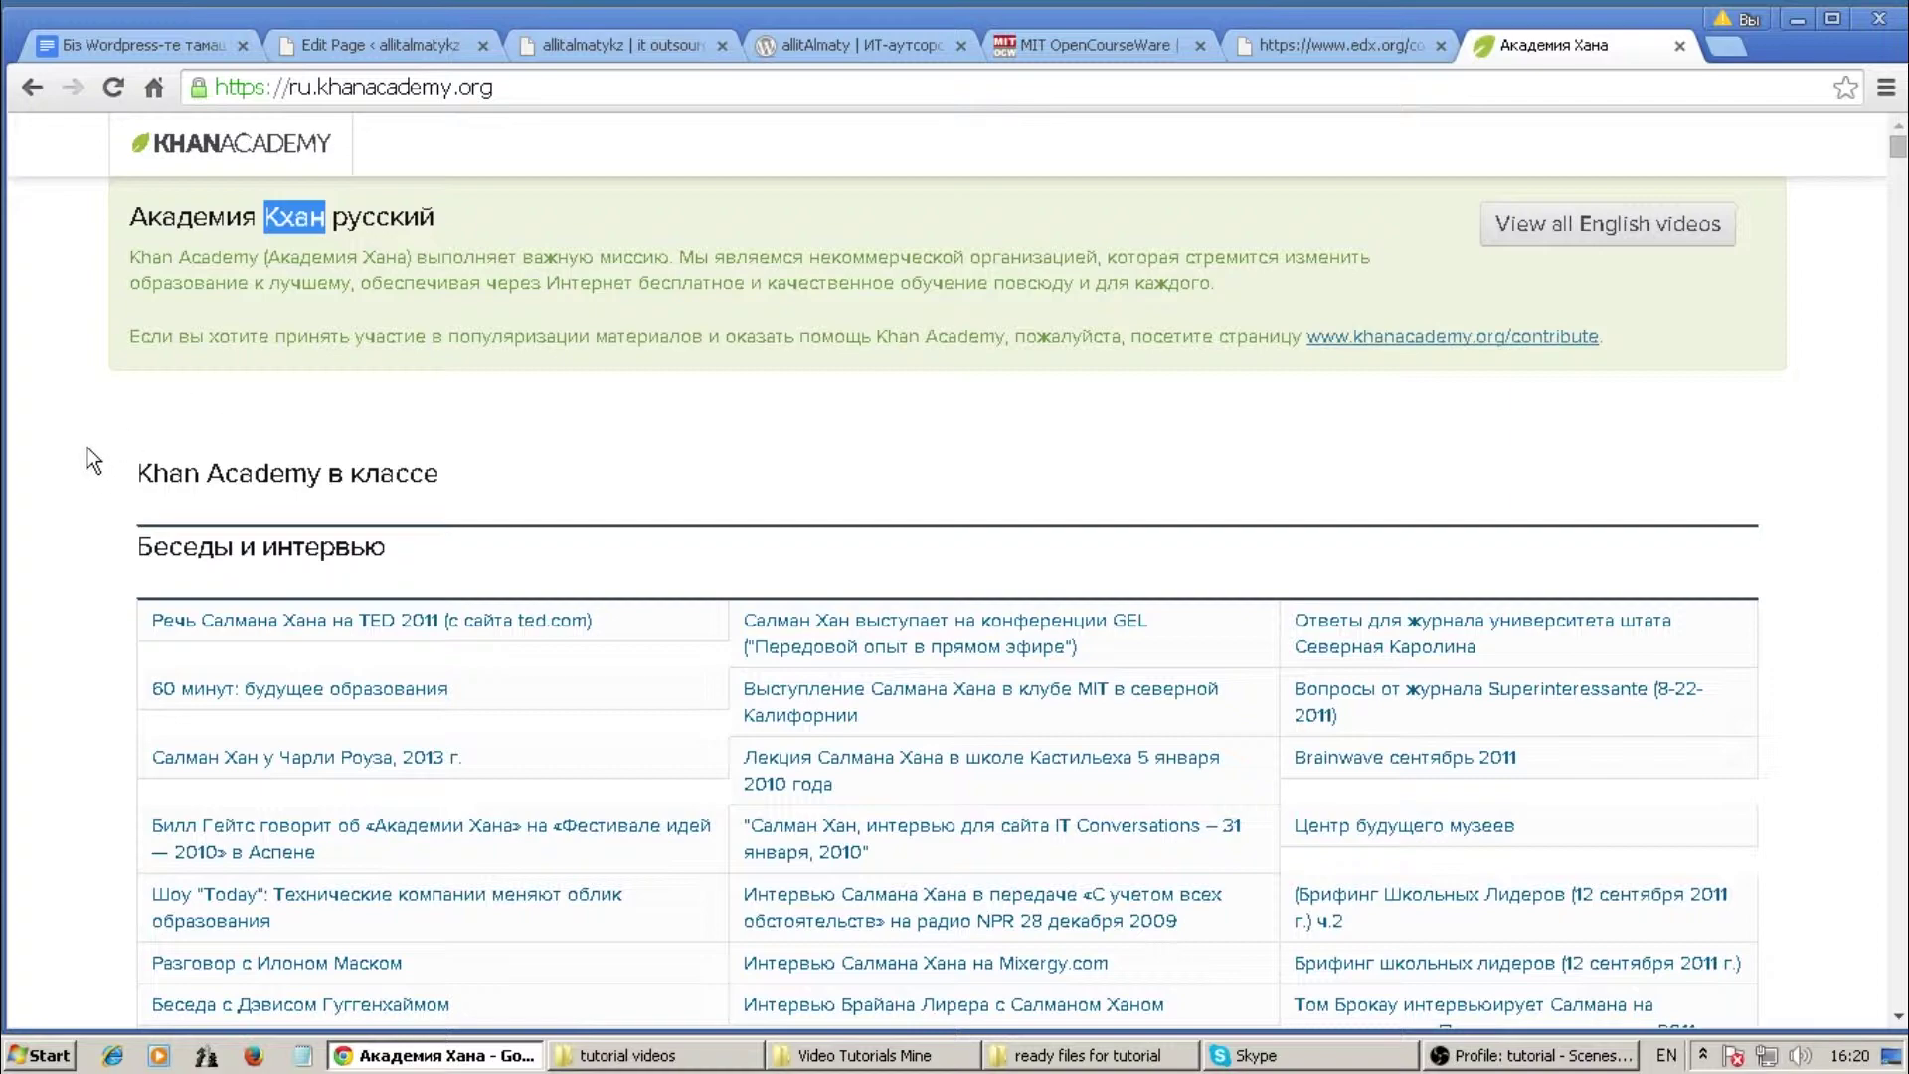
{"action": "scroll", "coordinate": [92, 459], "scroll_direction": "down", "scroll_amount": 7}
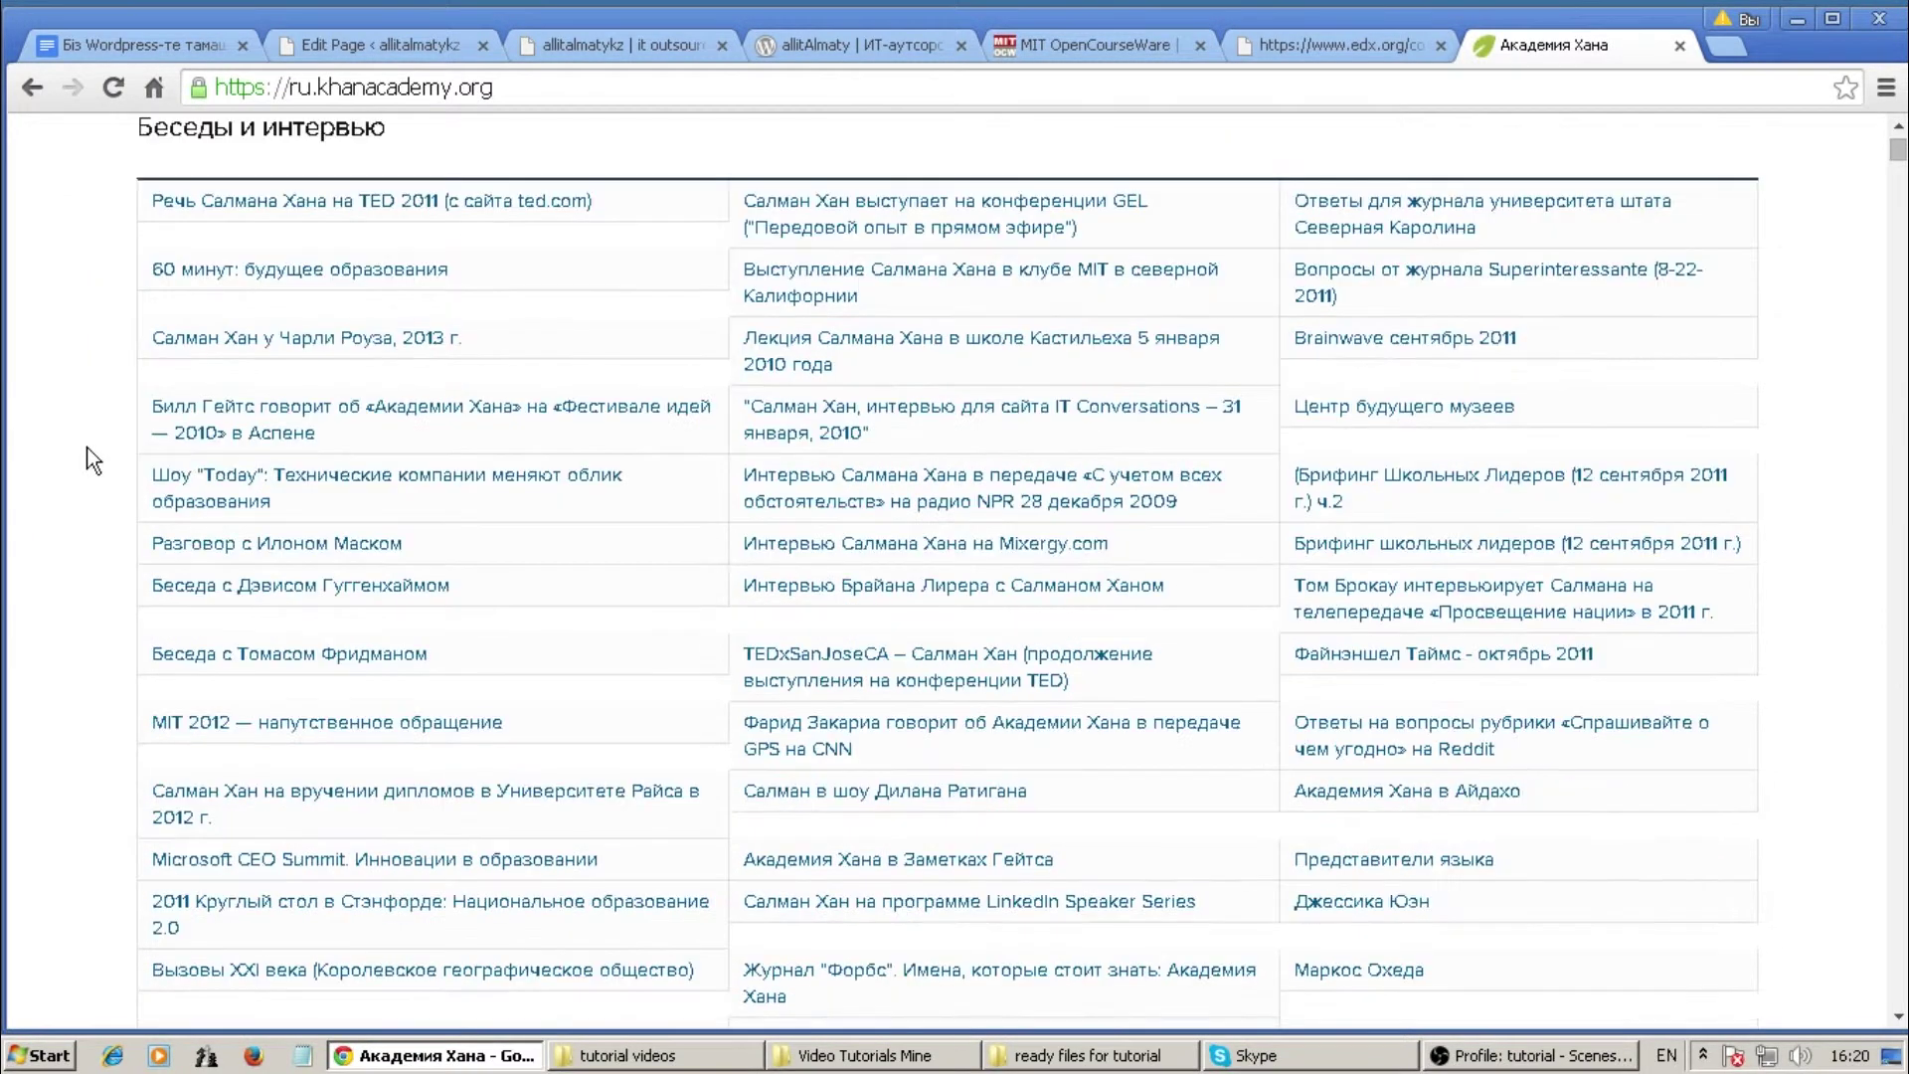
{"action": "scroll", "coordinate": [93, 459], "scroll_direction": "down", "scroll_amount": 1}
{"action": "scroll", "coordinate": [93, 460], "scroll_direction": "down", "scroll_amount": 3}
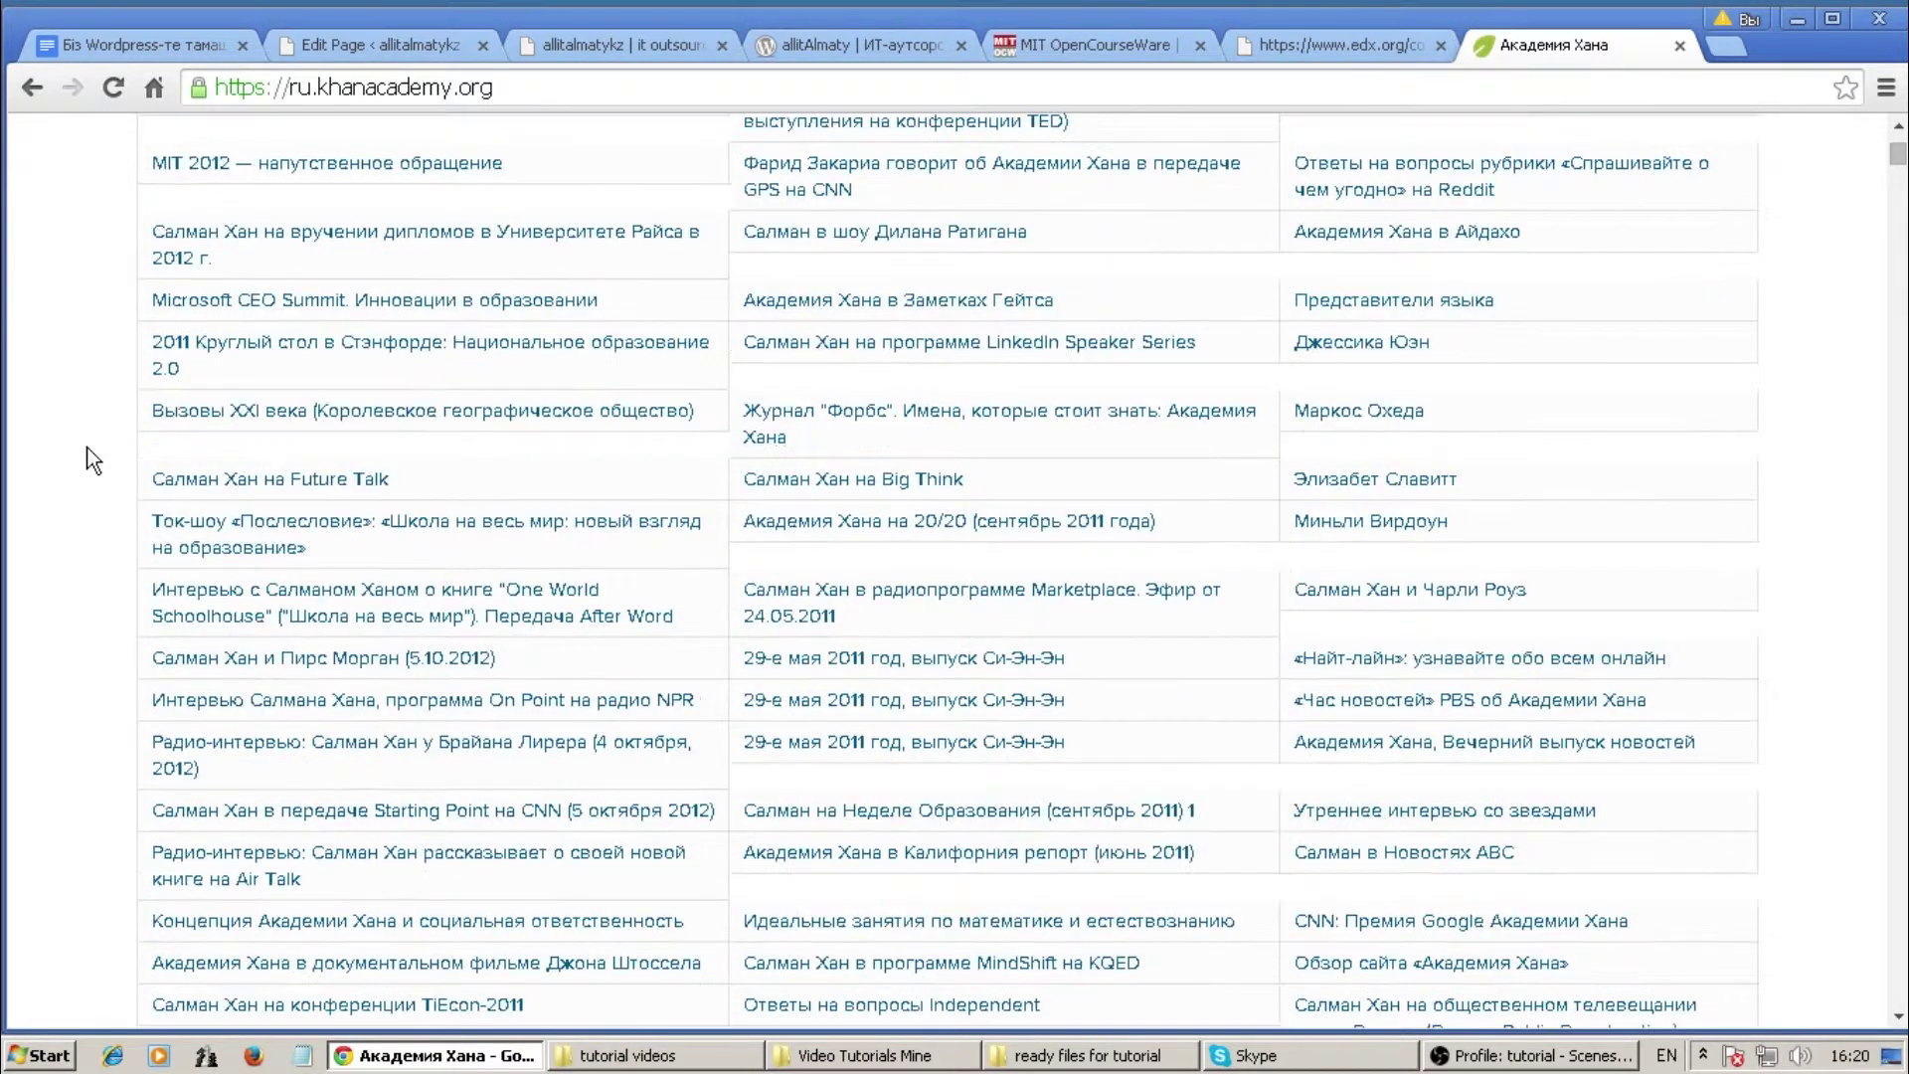
{"action": "scroll", "coordinate": [93, 459], "scroll_direction": "down", "scroll_amount": 1}
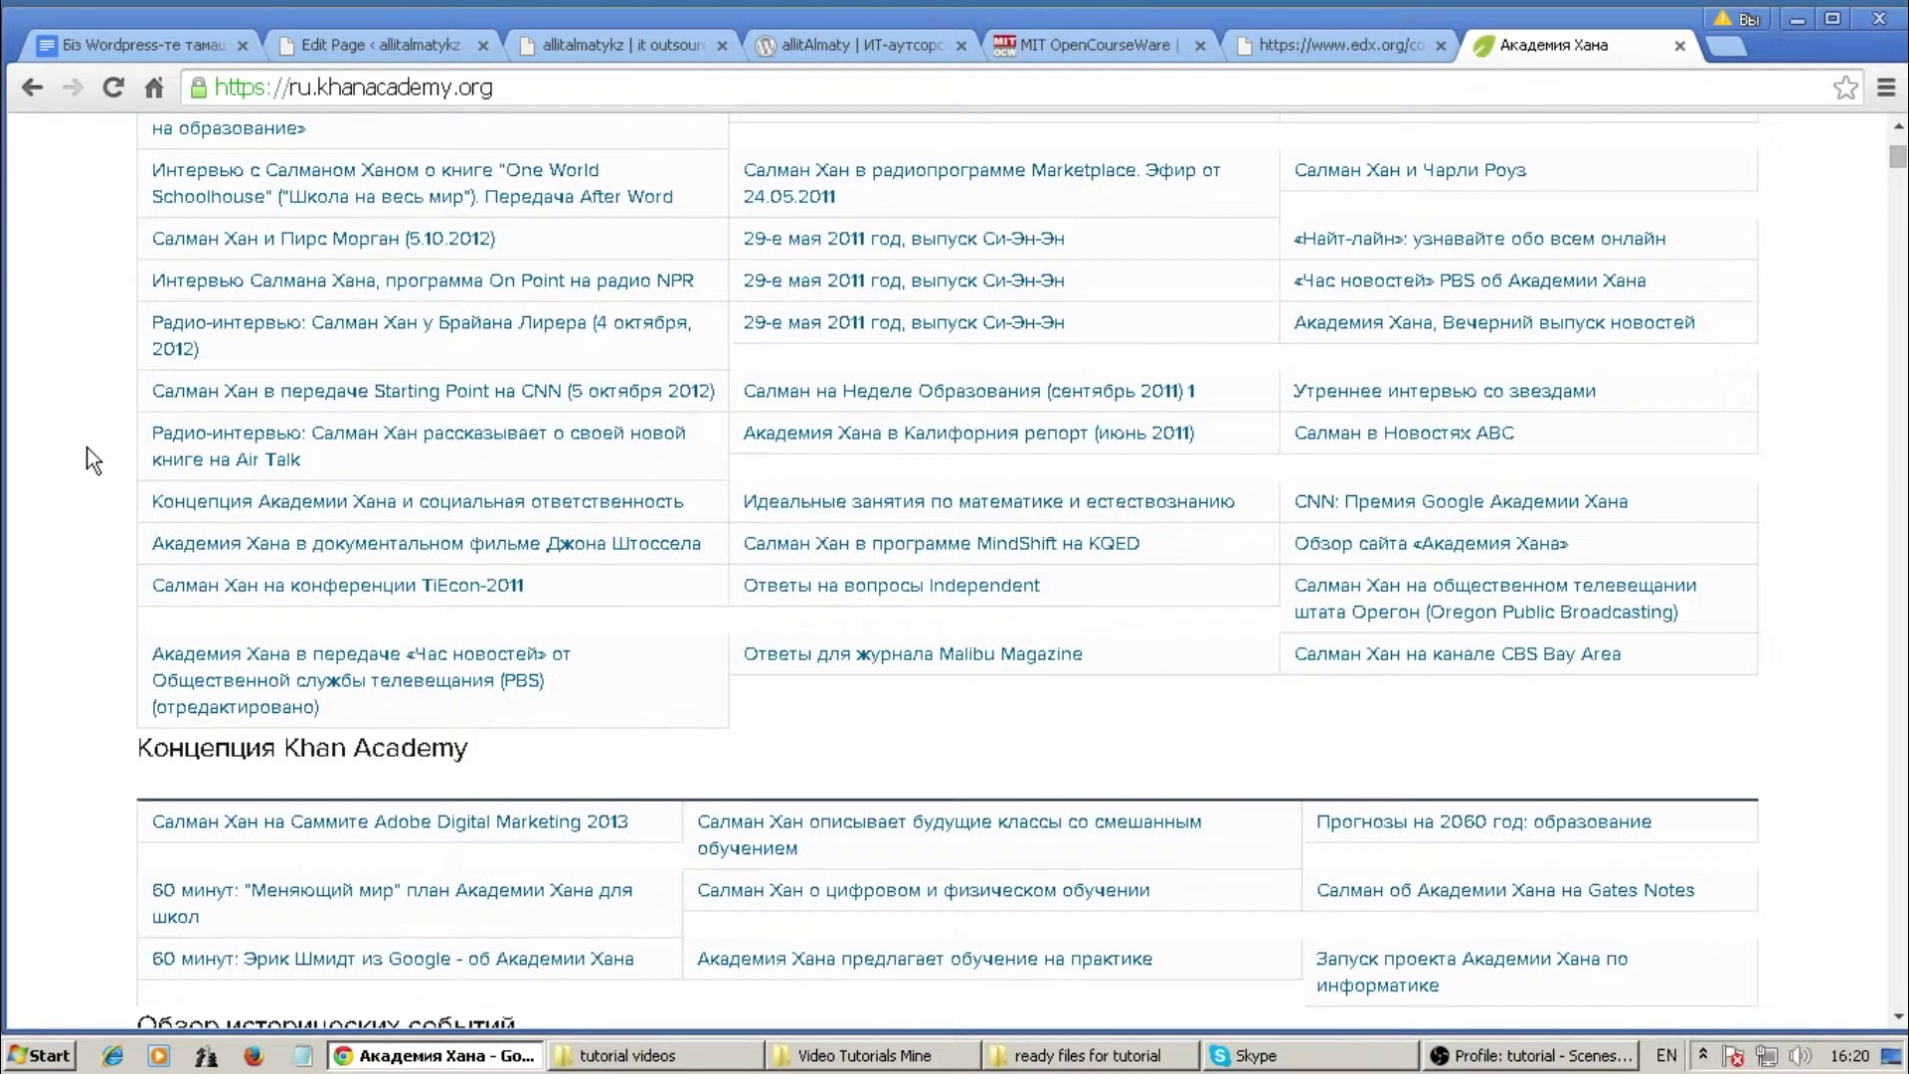
{"action": "scroll", "coordinate": [93, 459], "scroll_direction": "down", "scroll_amount": 4}
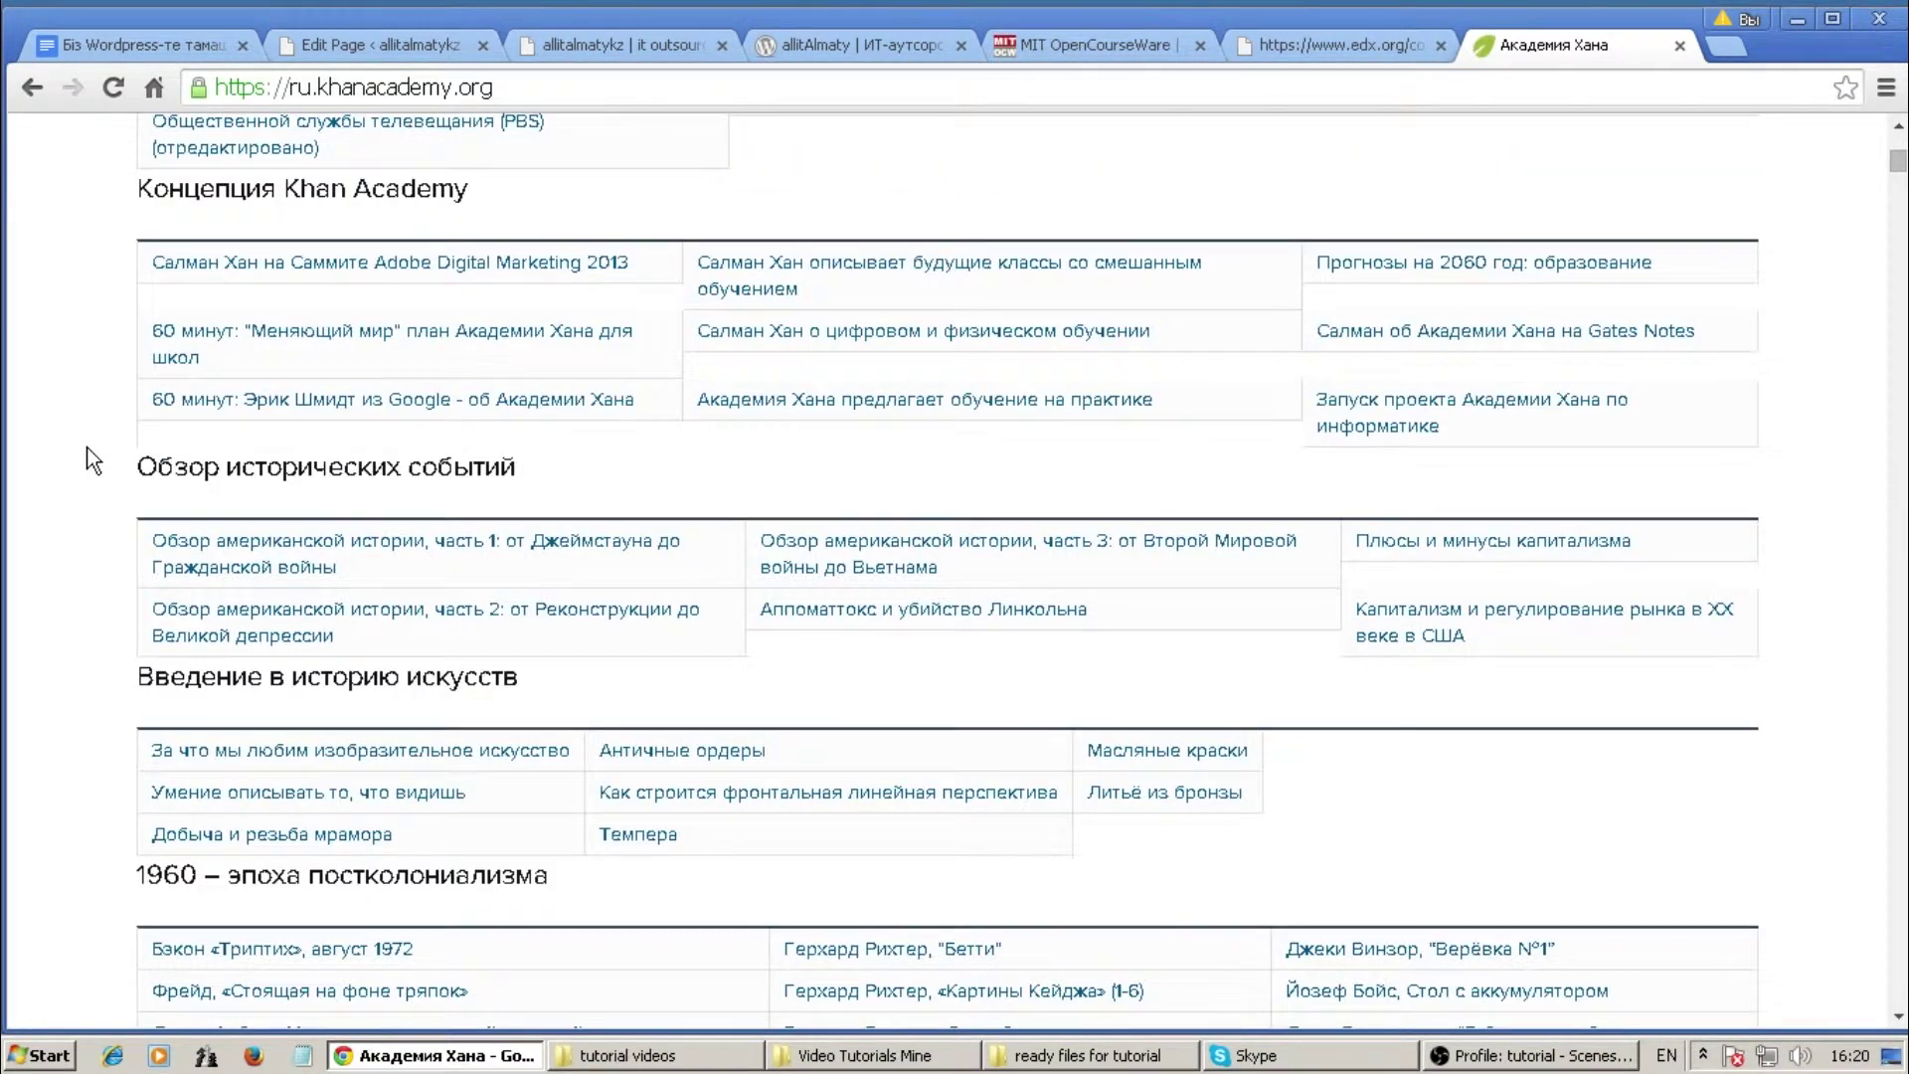
{"action": "scroll", "coordinate": [93, 459], "scroll_direction": "down", "scroll_amount": 4}
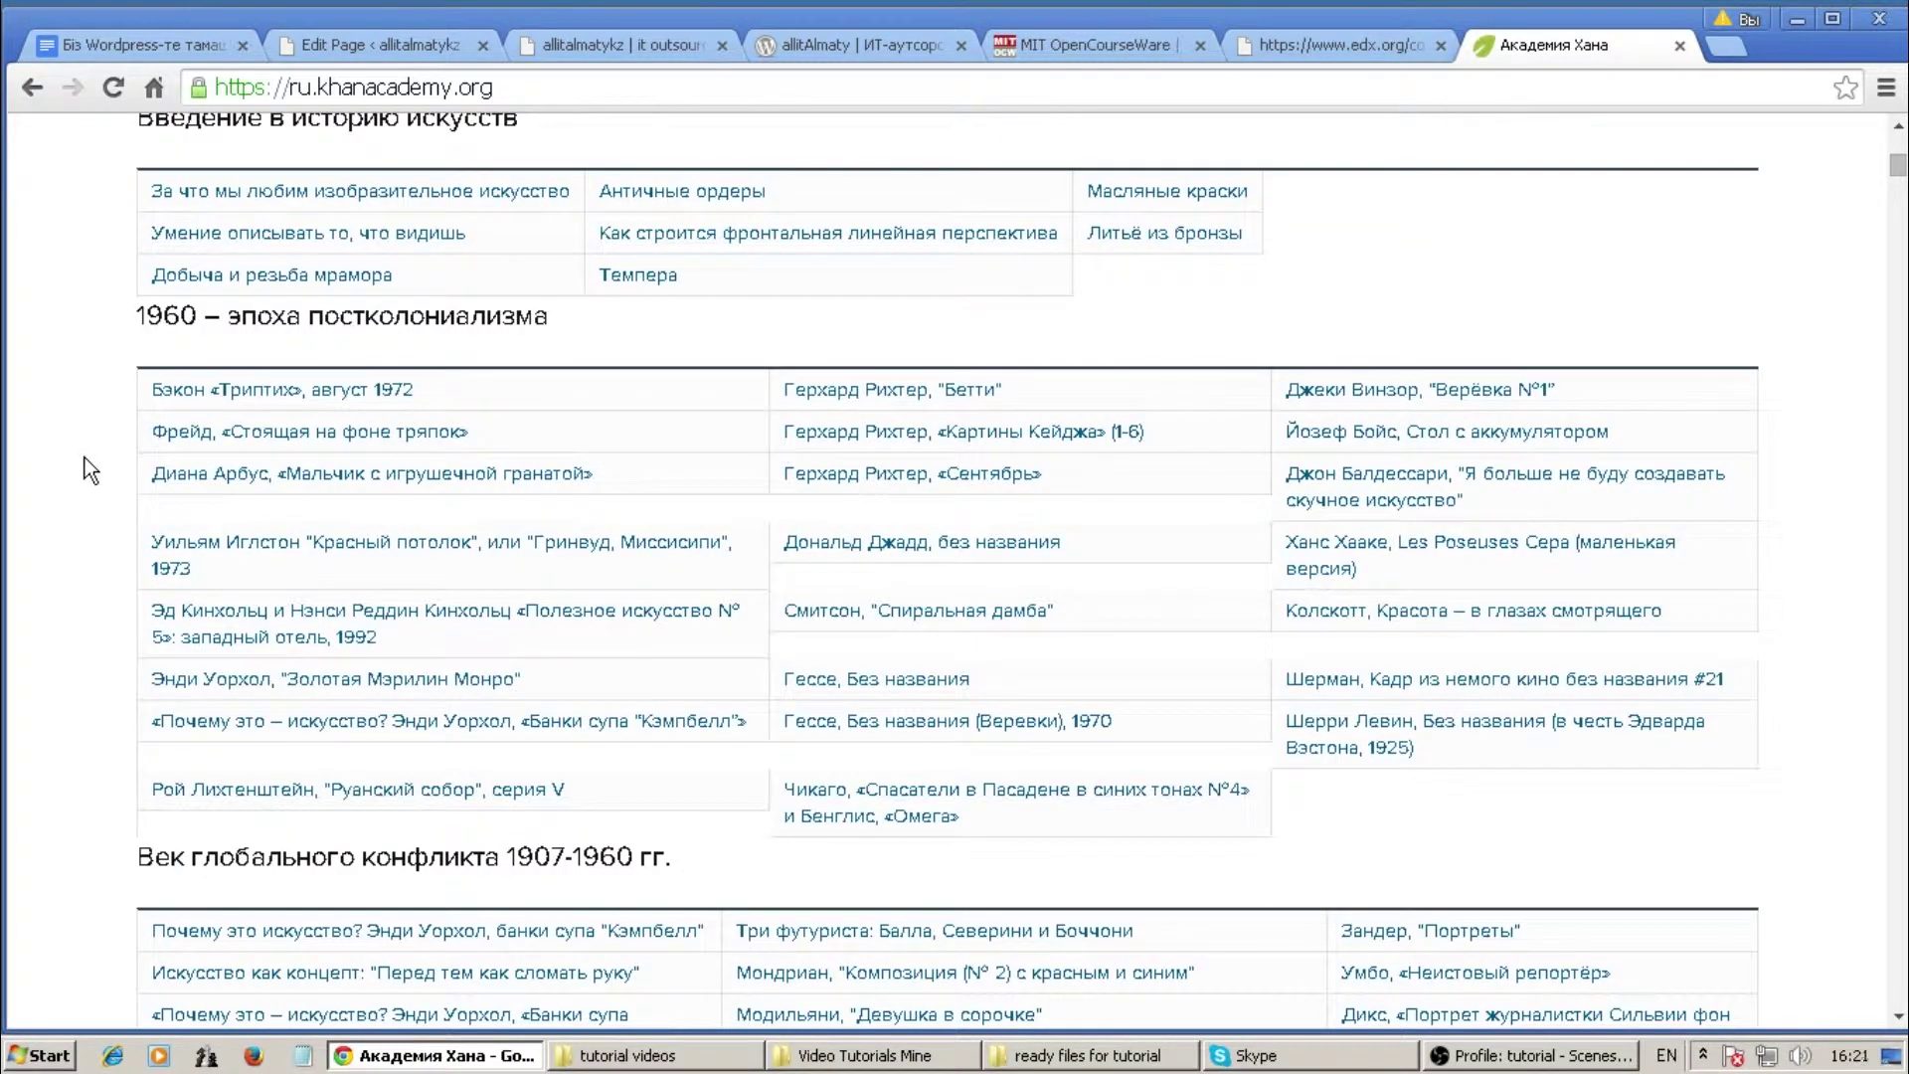
{"action": "scroll", "coordinate": [86, 457], "scroll_direction": "down", "scroll_amount": 1}
{"action": "scroll", "coordinate": [86, 457], "scroll_direction": "down", "scroll_amount": 1}
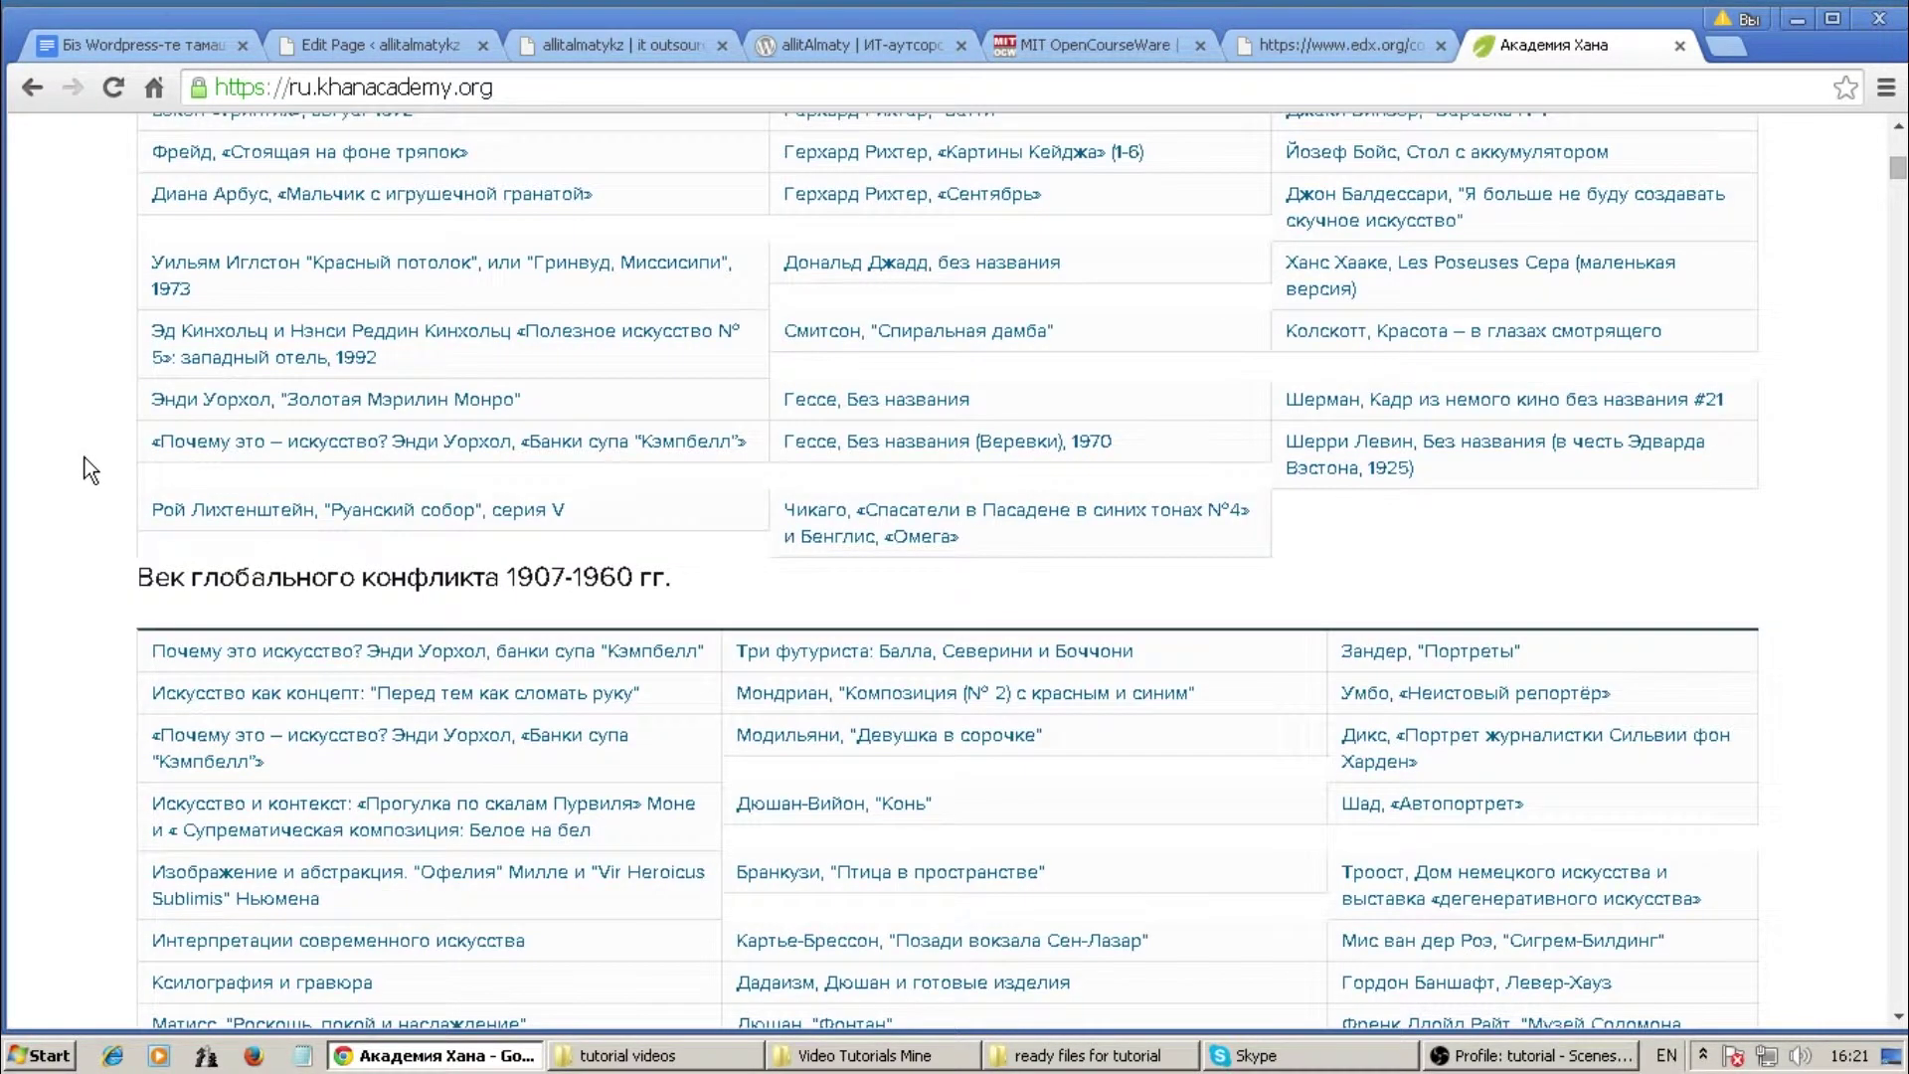
{"action": "scroll", "coordinate": [85, 458], "scroll_direction": "down", "scroll_amount": 4}
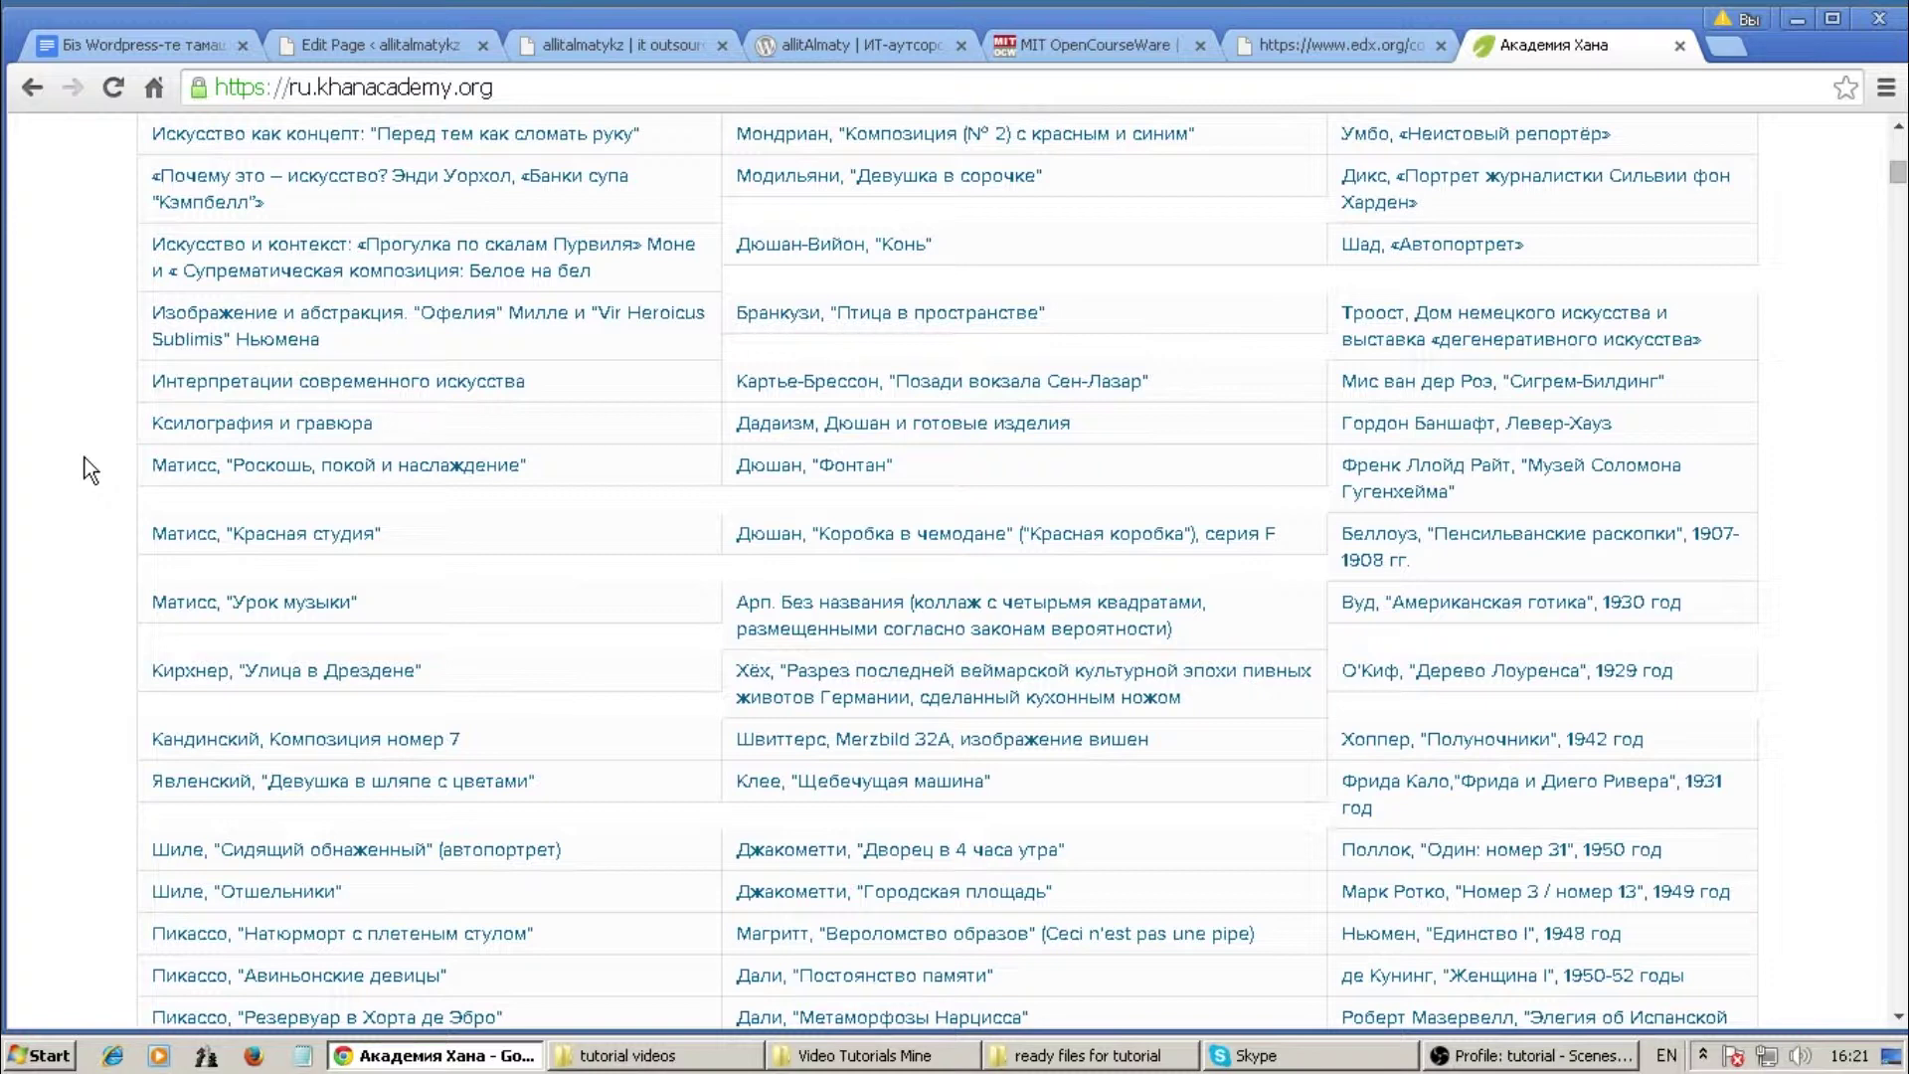
{"action": "scroll", "coordinate": [86, 460], "scroll_direction": "down", "scroll_amount": 3}
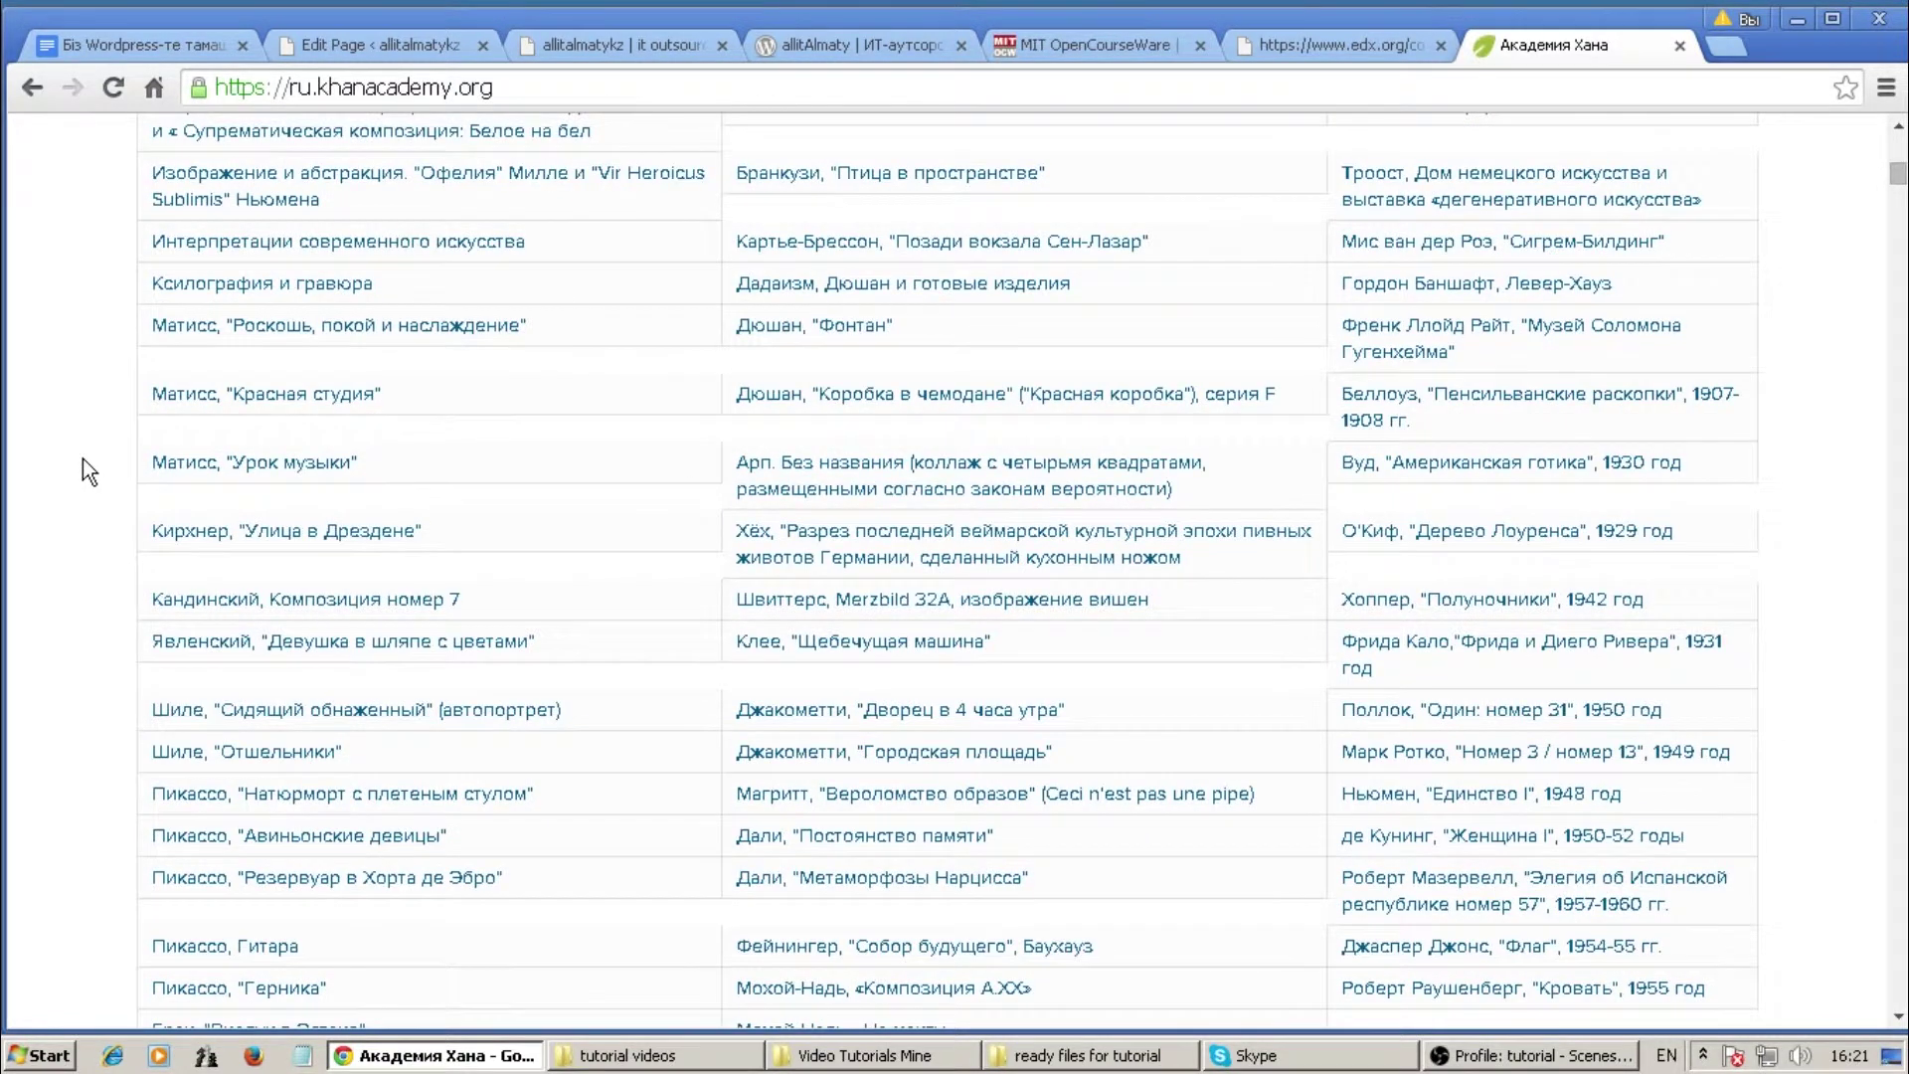
{"action": "scroll", "coordinate": [83, 459], "scroll_direction": "up", "scroll_amount": 4}
{"action": "scroll", "coordinate": [83, 459], "scroll_direction": "up", "scroll_amount": 15}
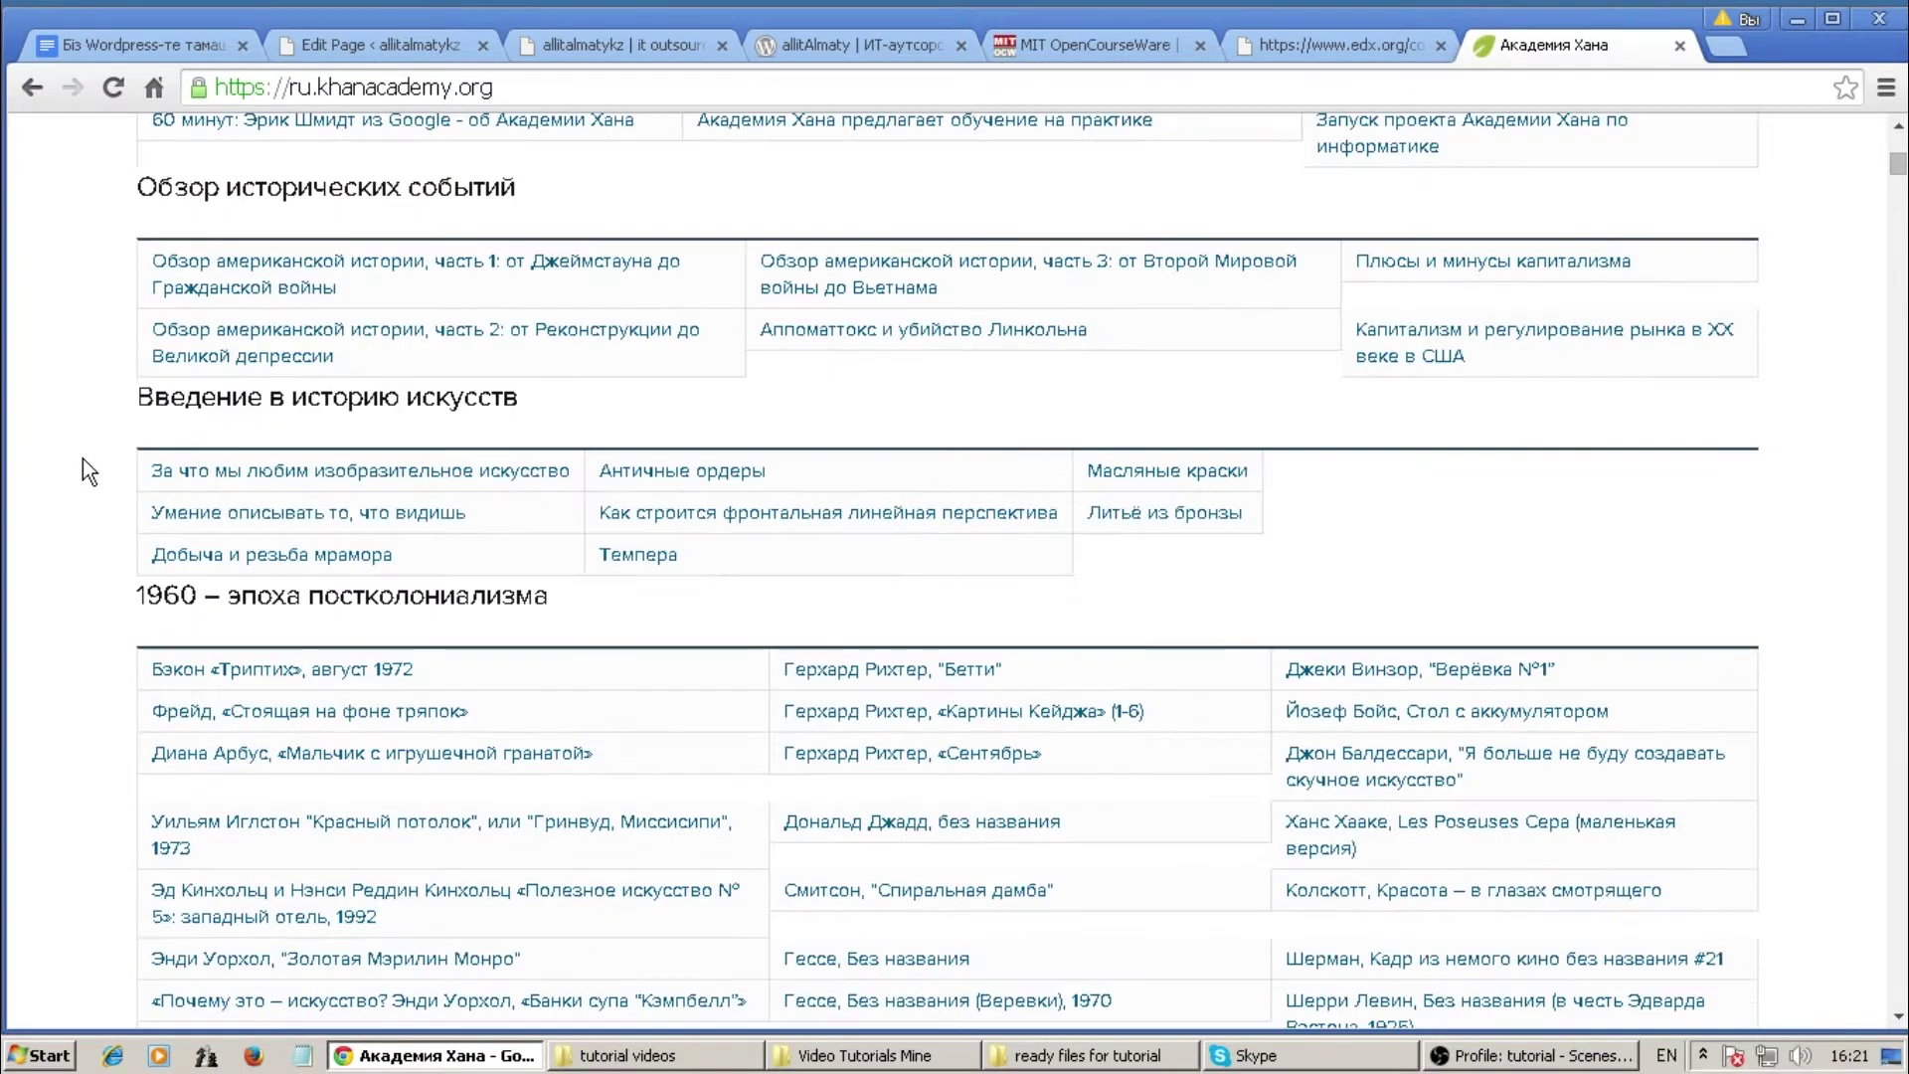
{"action": "scroll", "coordinate": [81, 458], "scroll_direction": "up", "scroll_amount": 12}
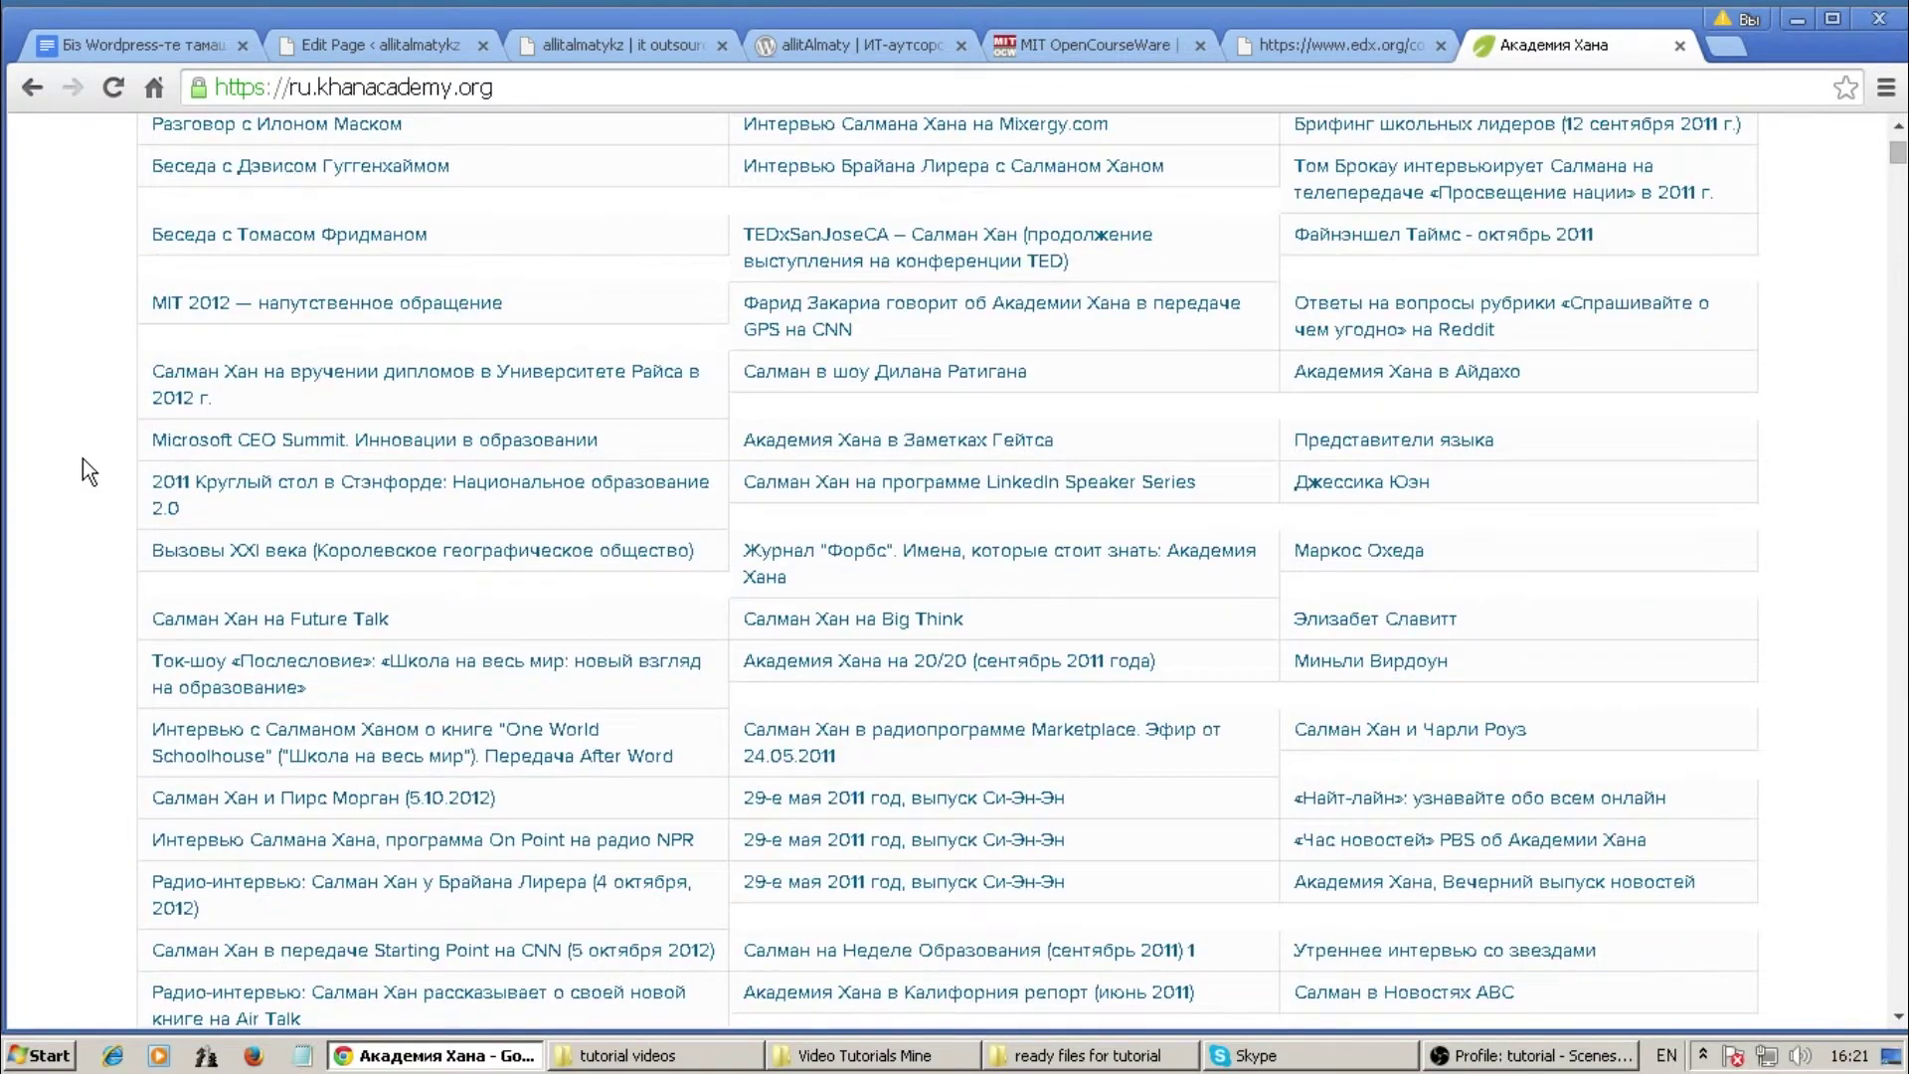
{"action": "scroll", "coordinate": [82, 457], "scroll_direction": "up", "scroll_amount": 7}
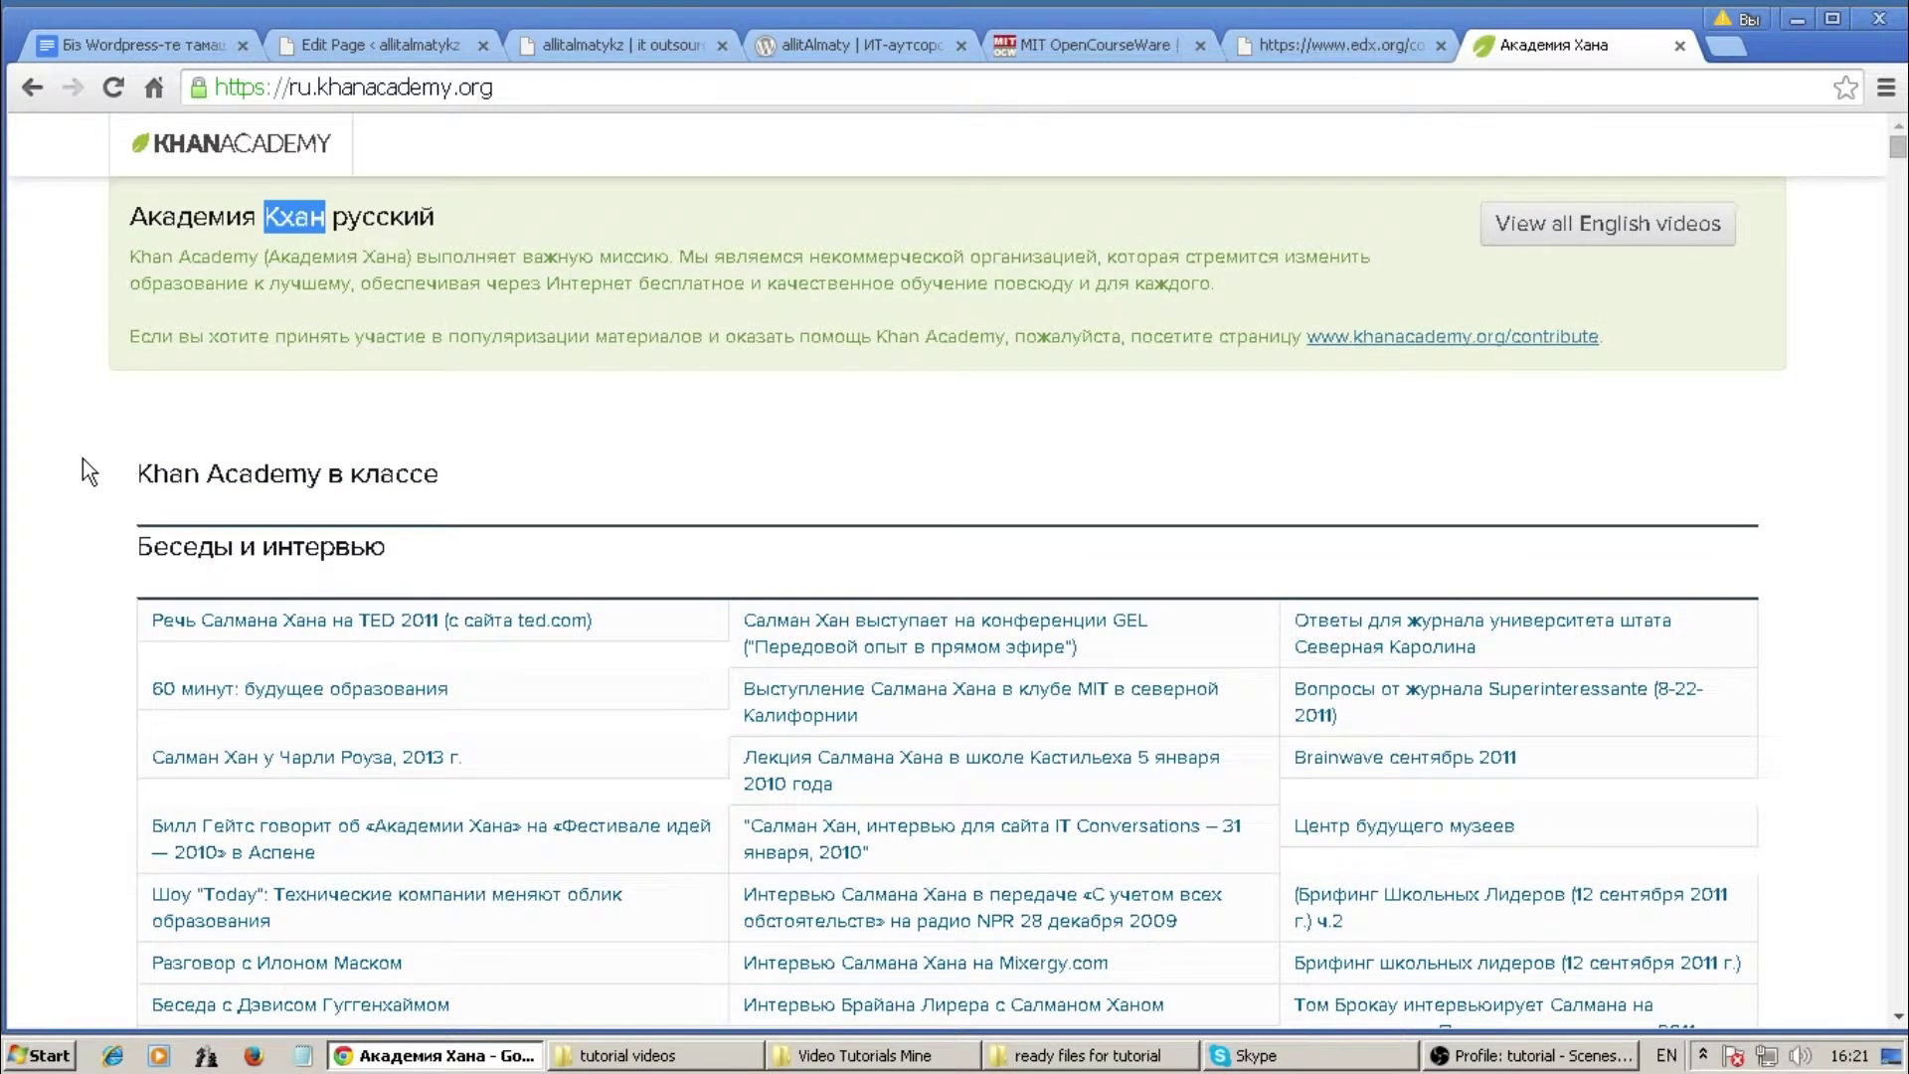
Copy the introductory paragraphs under the heading in the Google Docs notes into the Text widget's empty body
{"action": "left_click", "coordinate": [589, 44]}
{"action": "left_click", "coordinate": [408, 47]}
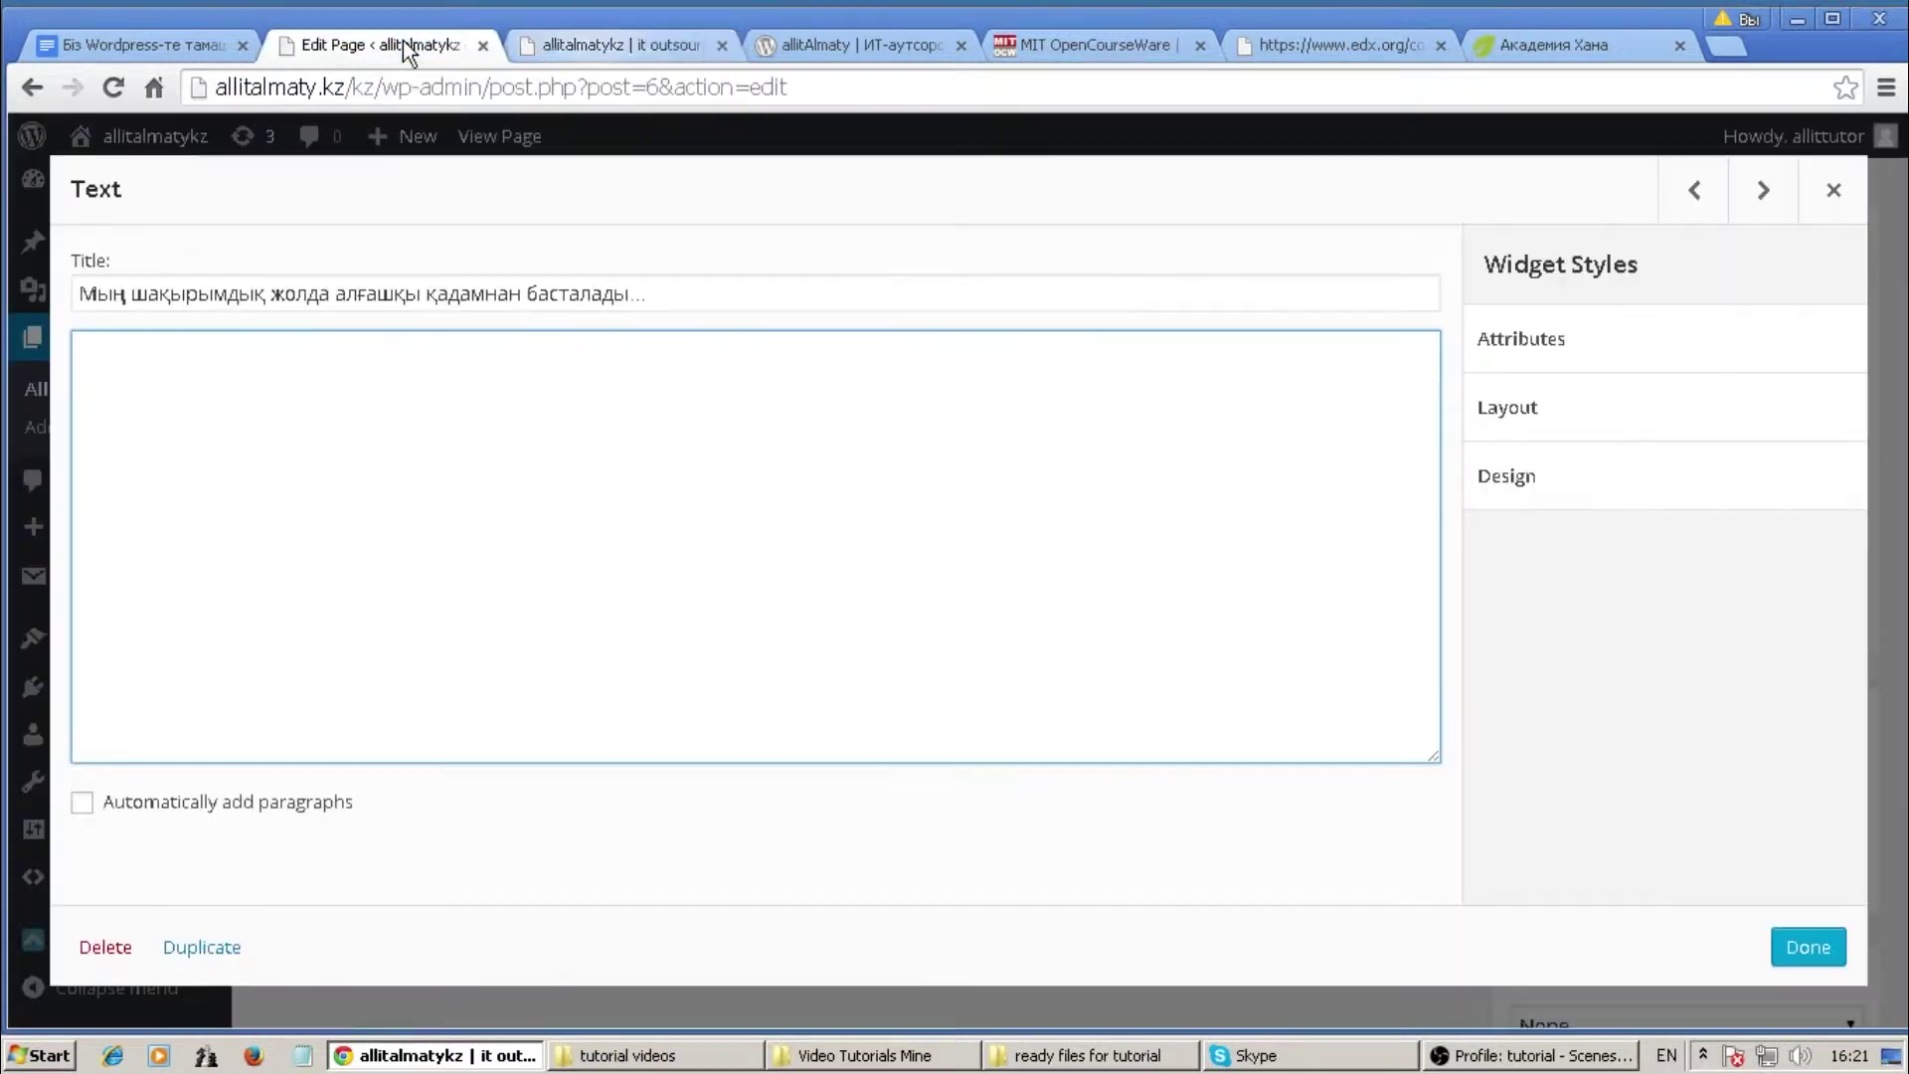
{"action": "left_click", "coordinate": [169, 49]}
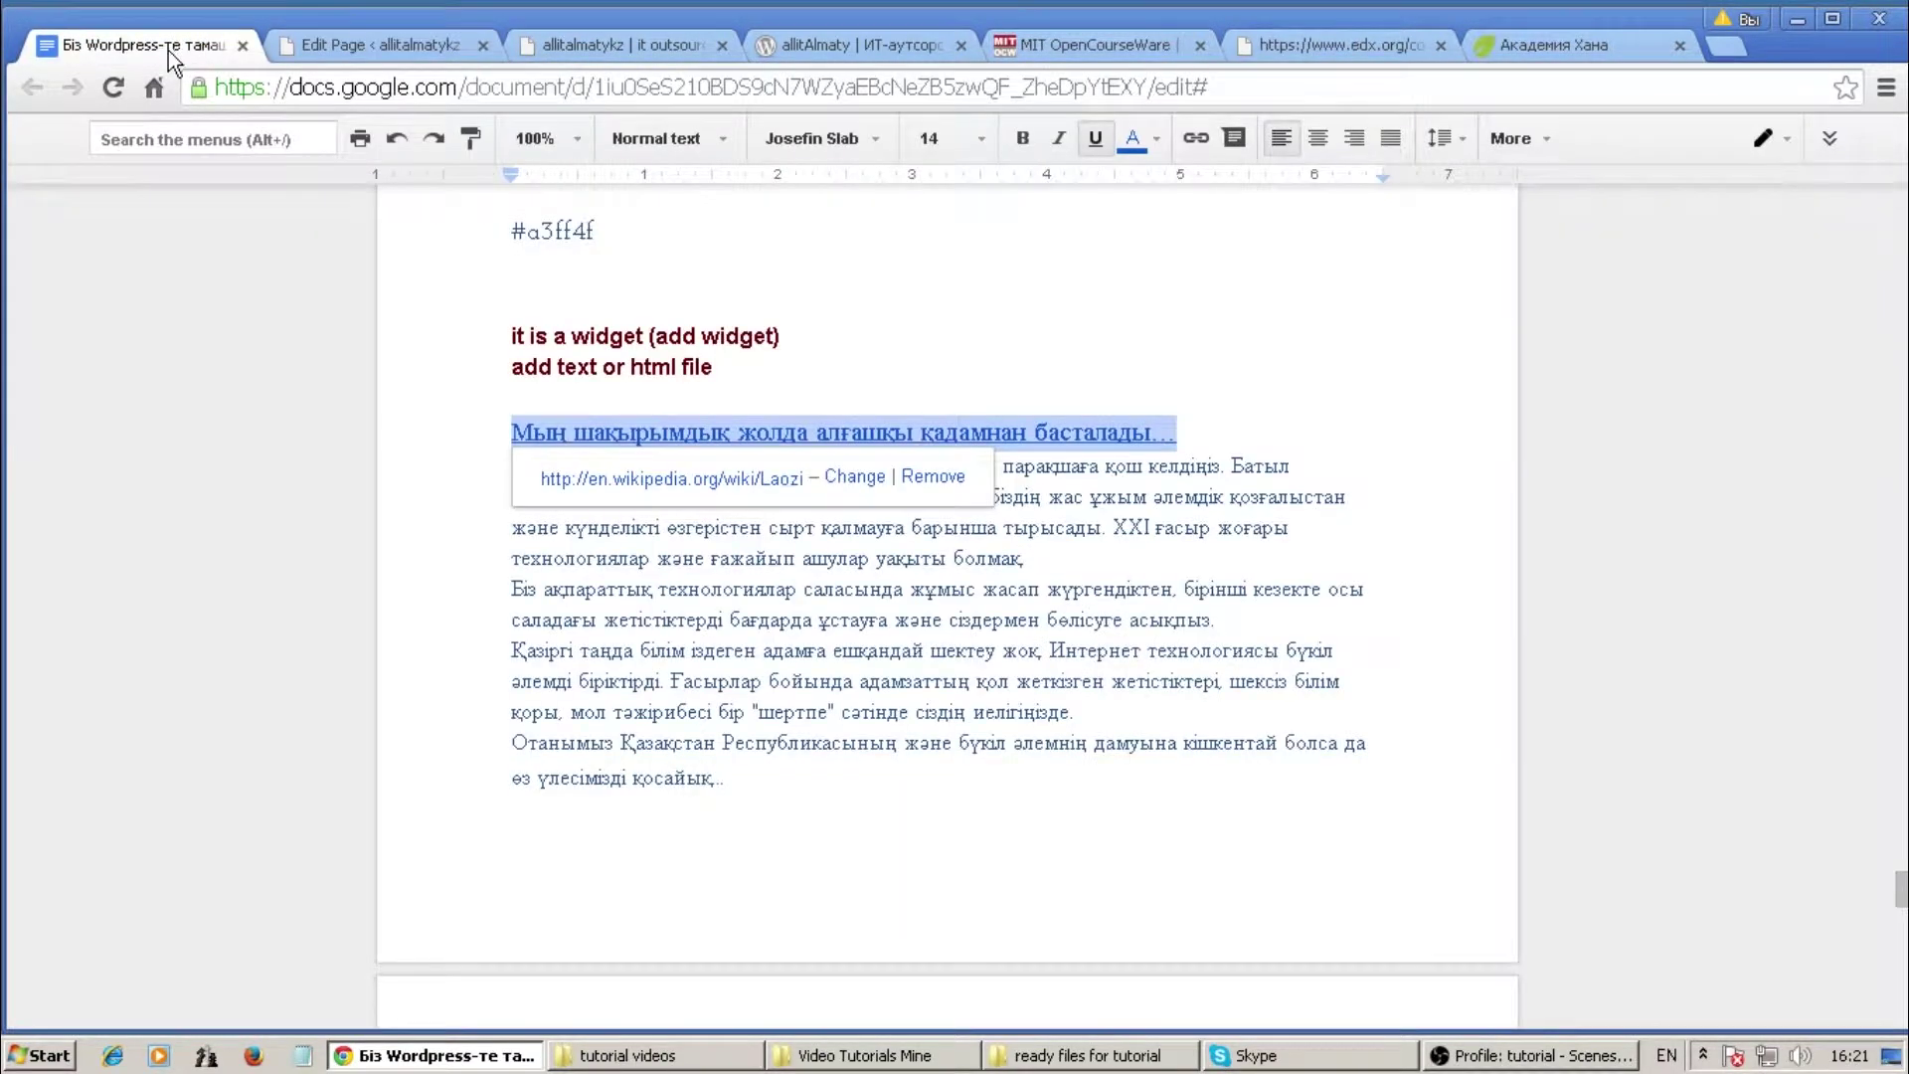
{"action": "left_click", "coordinate": [804, 681]}
{"action": "left_click_drag", "start_coordinate": [719, 783], "coordinate": [501, 471]}
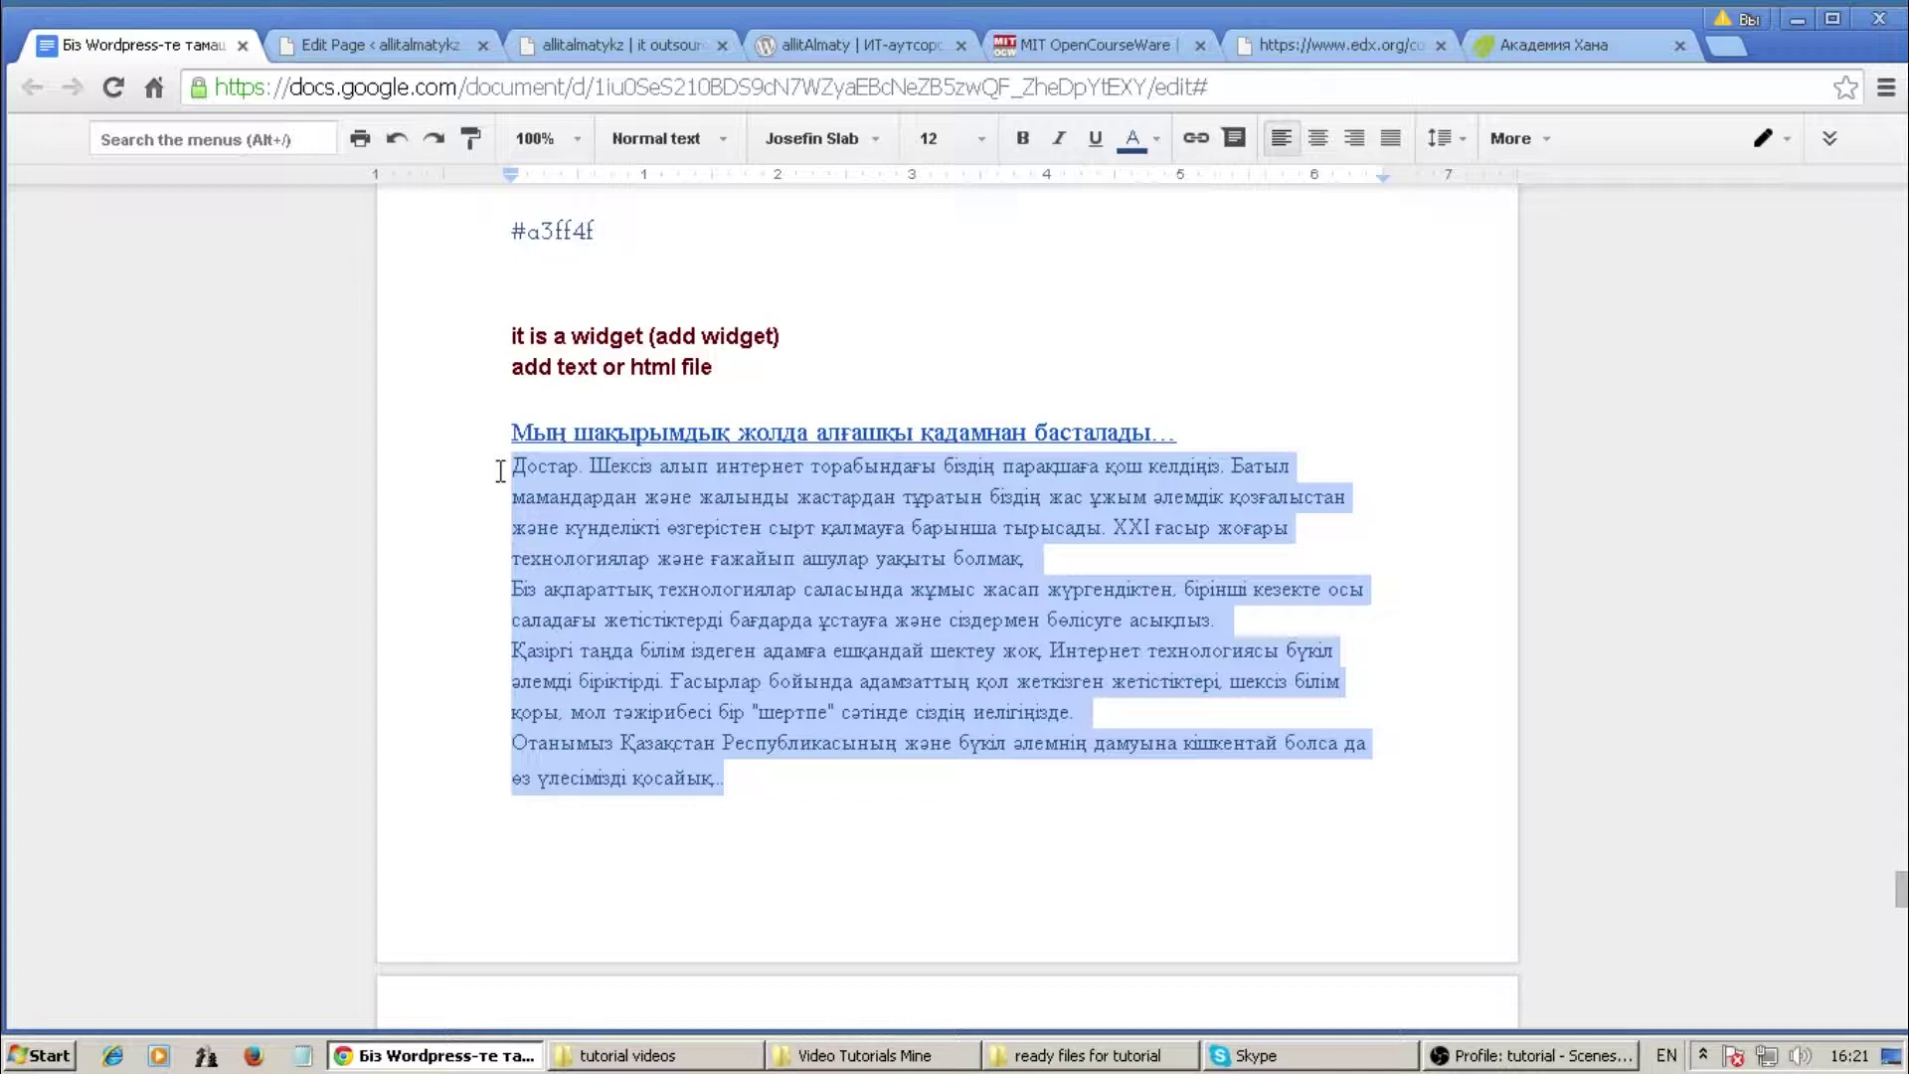
{"action": "left_click", "coordinate": [368, 44]}
{"action": "left_click", "coordinate": [325, 497]}
{"action": "type", "text": "Достар. Шексіз алып интернет торабындағы біздің парақшаға қош келдіңіз. Батыл мамандардан және жалынды жастардан тұратын біздің жас ұжым әлемдік қозғалыстан және күнделікті өзгерістен сырт қалмауға барынша тырысады. XXI ғасыр жоғары технологиялар және ғажайып ашулар уақыты болмақ. Біз ақпараттық технологиялар саласында жұмыс жасап жүргендіктен, бірінші кезекте осы саладағы жетістіктерді бағдарда ұстауға және сіздермен бөлісуге асықпыз. Қазіргі таңда білім іздеген адамға ешқандай шектеу жоқ. Интернет технологиясы бүкіл әлемді біріктірді. Ғасырлар бойында адамзаттың қол жеткізген жетістіктері, шексіз білім қоры, мол тәжірибесі бір \"шертпе\" сәтінде сіздің иелігіңізде. Отанымыз Қазақстан Республикасының және бүкіл әлемнің дамуына кішкентай болса да өз үлесімізді қосайық..."}
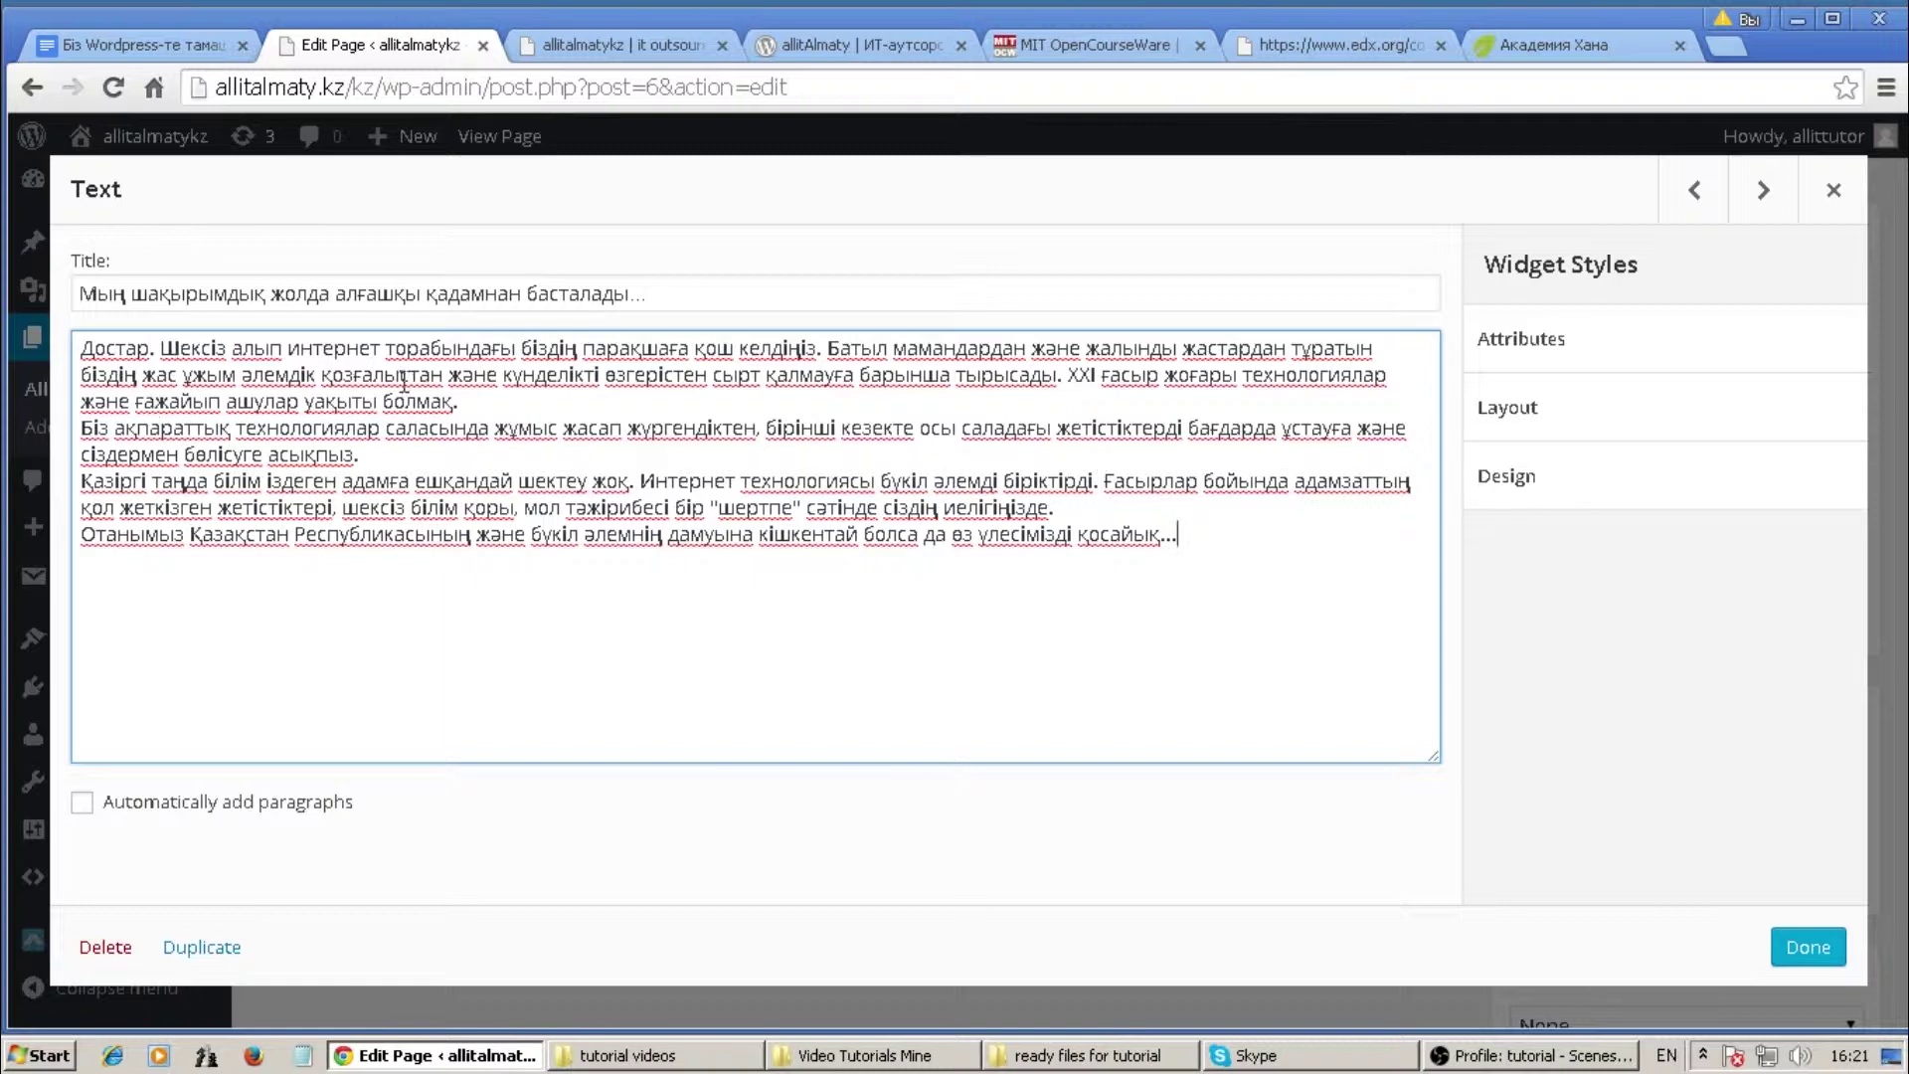
Read through the Text widget's paragraphs one by one and glance at the Khan Academy page they relate to
{"action": "left_click_drag", "start_coordinate": [99, 347], "coordinate": [904, 556]}
{"action": "left_click", "coordinate": [877, 567]}
{"action": "left_click", "coordinate": [537, 403]}
{"action": "left_click_drag", "start_coordinate": [360, 454], "coordinate": [82, 459]}
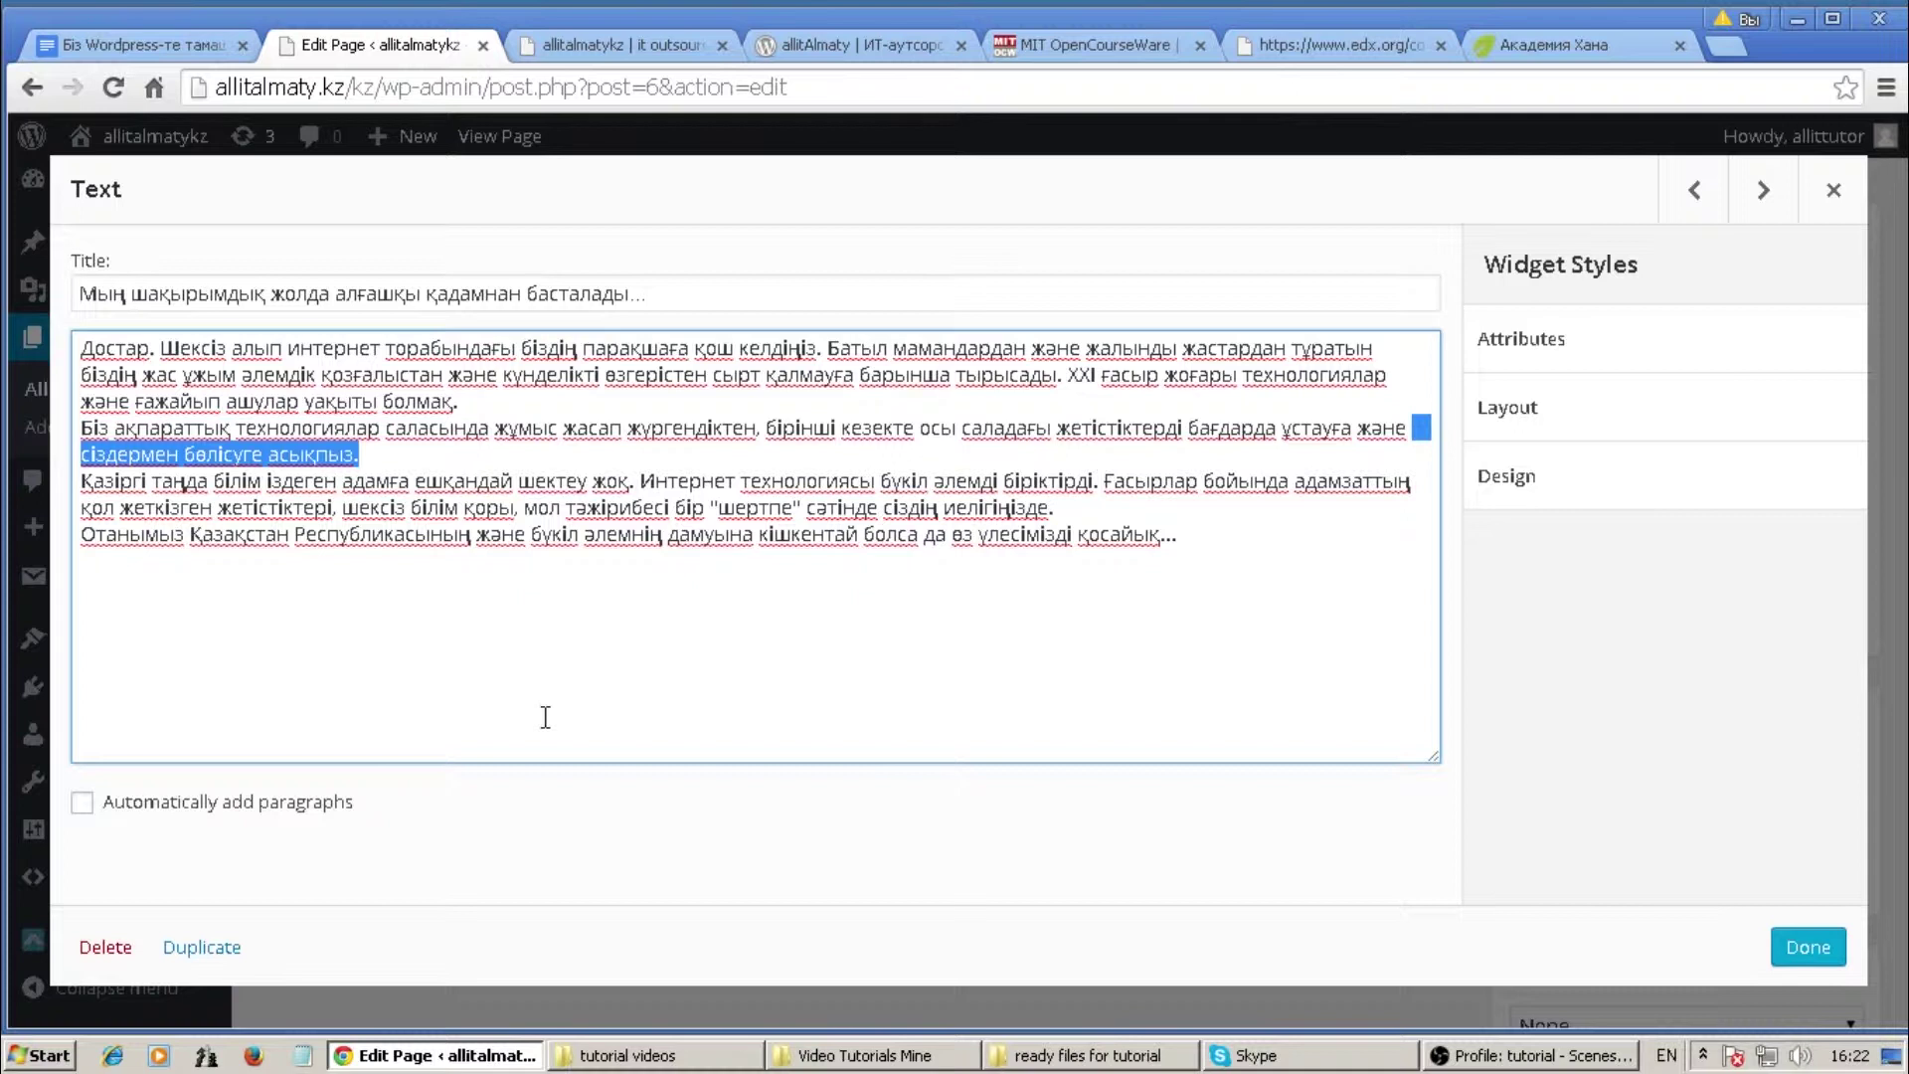
{"action": "left_click_drag", "start_coordinate": [93, 485], "coordinate": [641, 487]}
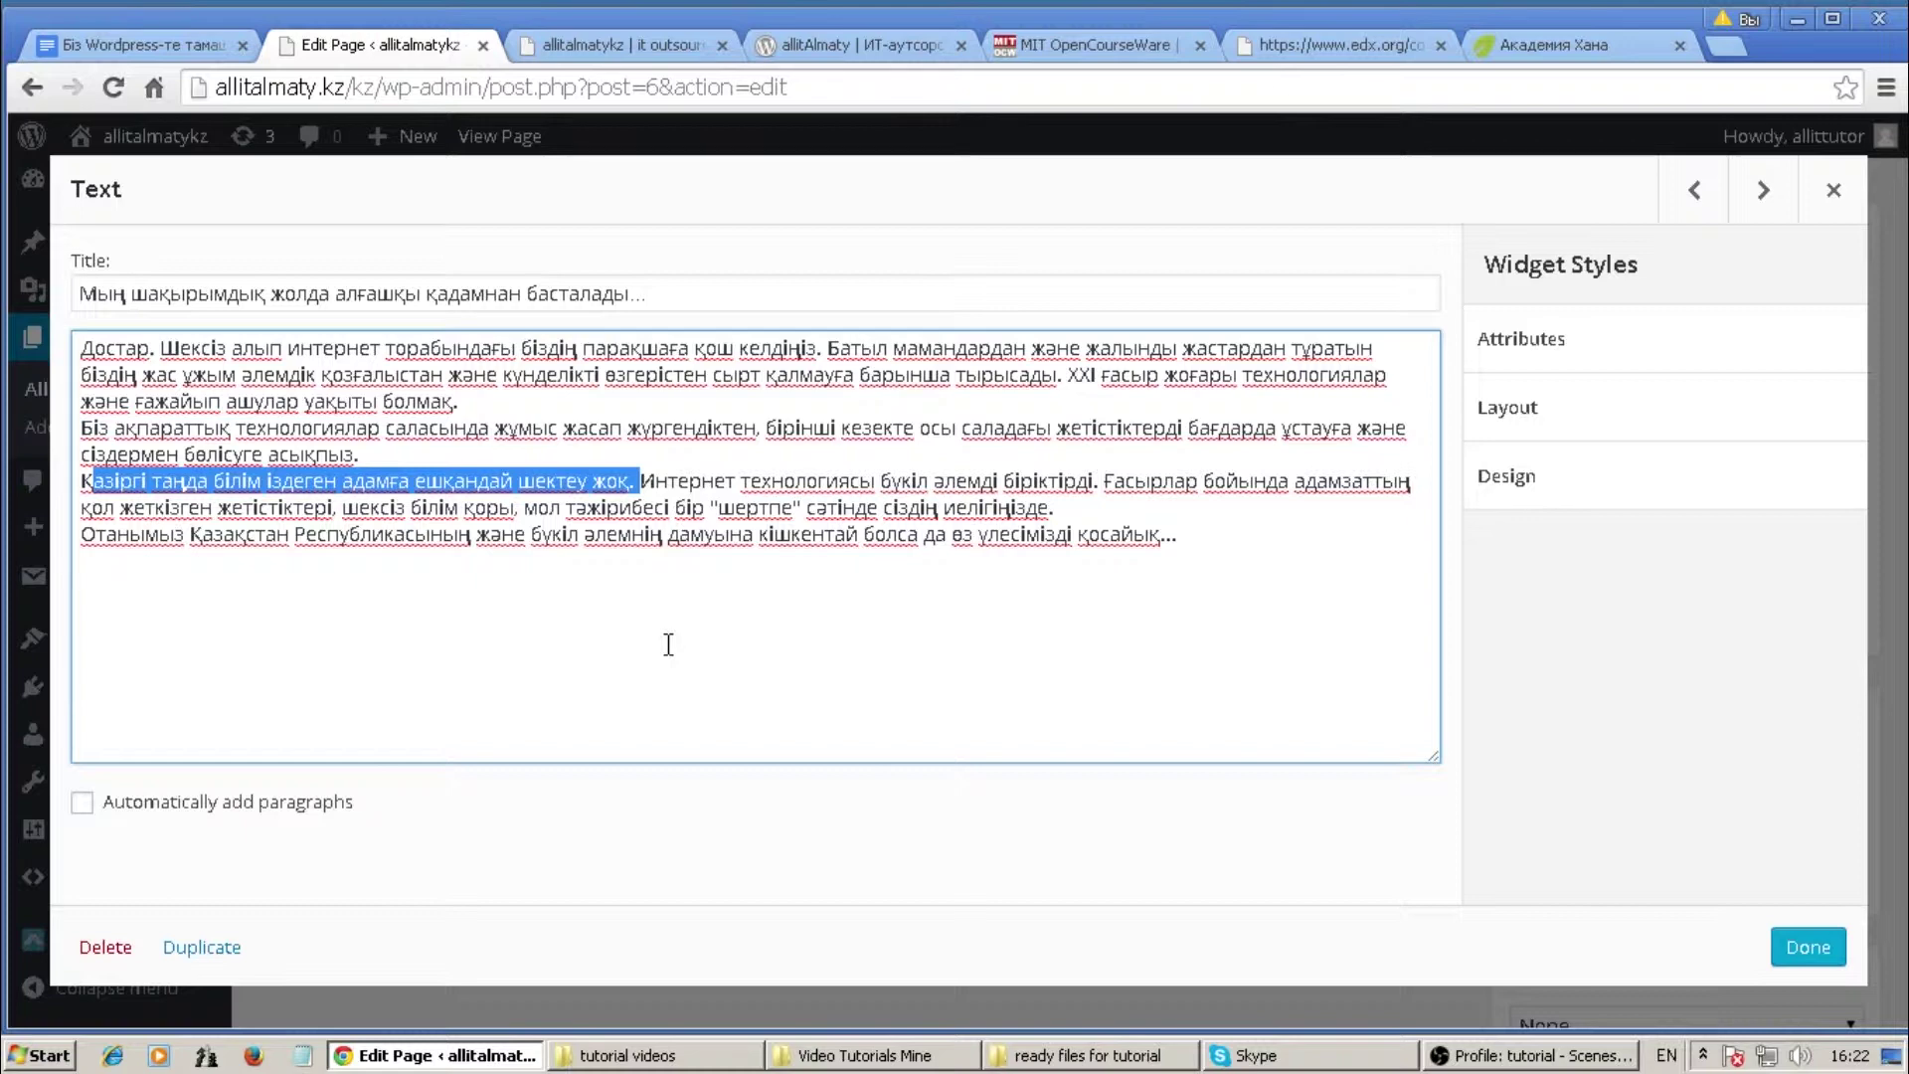
{"action": "left_click_drag", "start_coordinate": [1179, 535], "coordinate": [66, 354]}
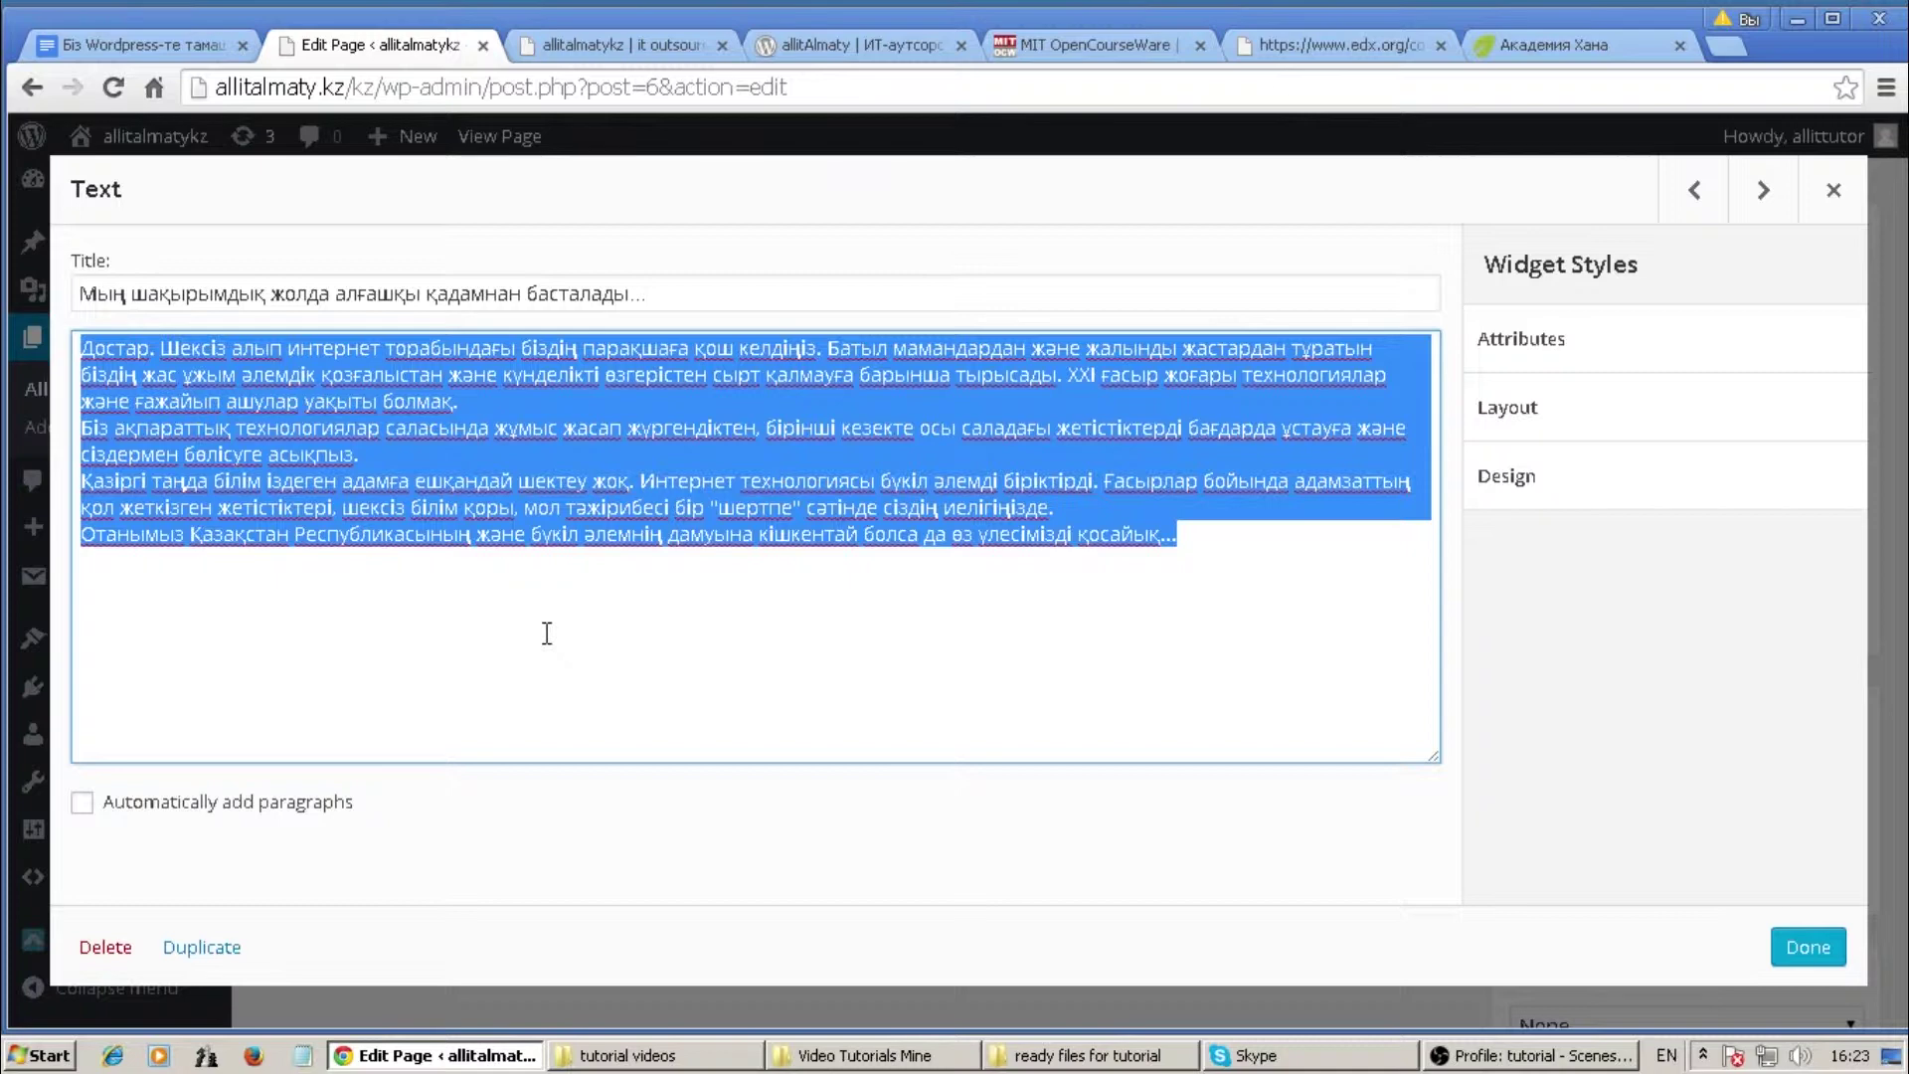
{"action": "left_click", "coordinate": [772, 666]}
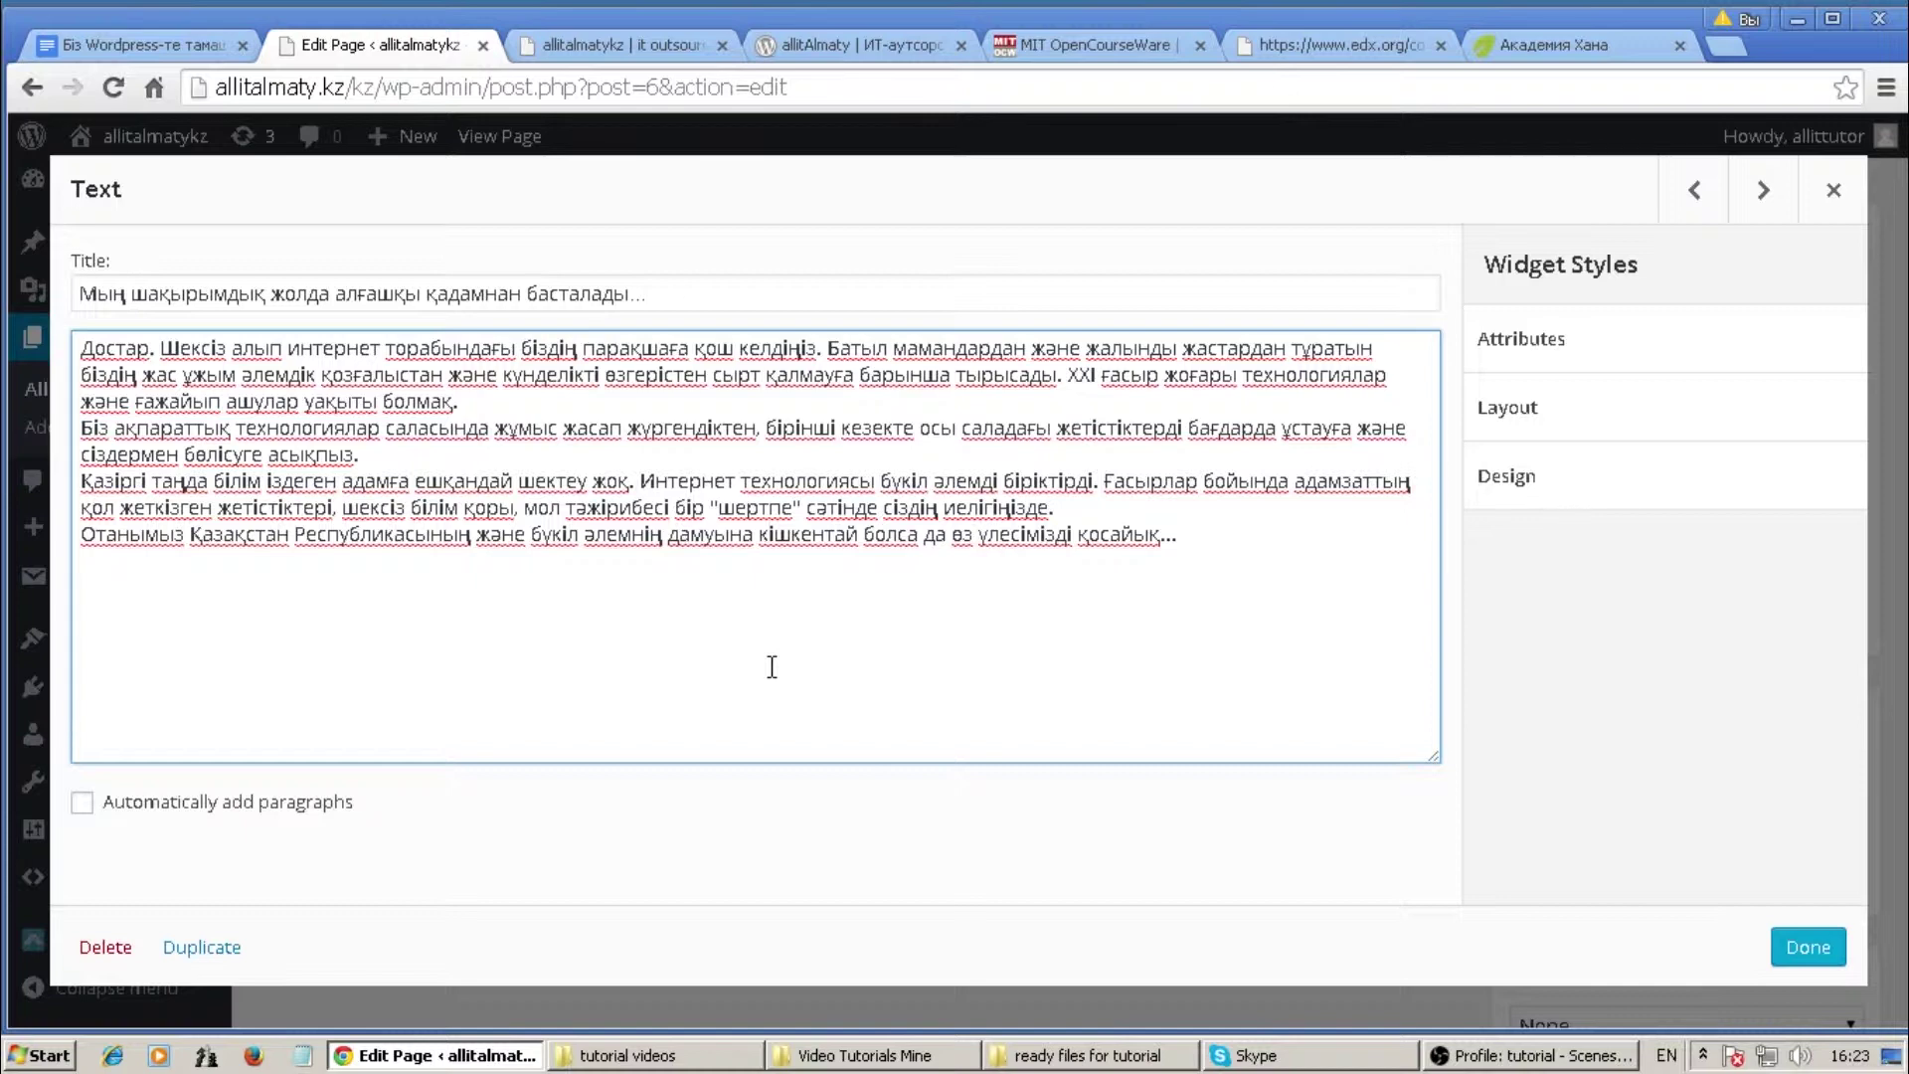
{"action": "left_click", "coordinate": [1501, 47]}
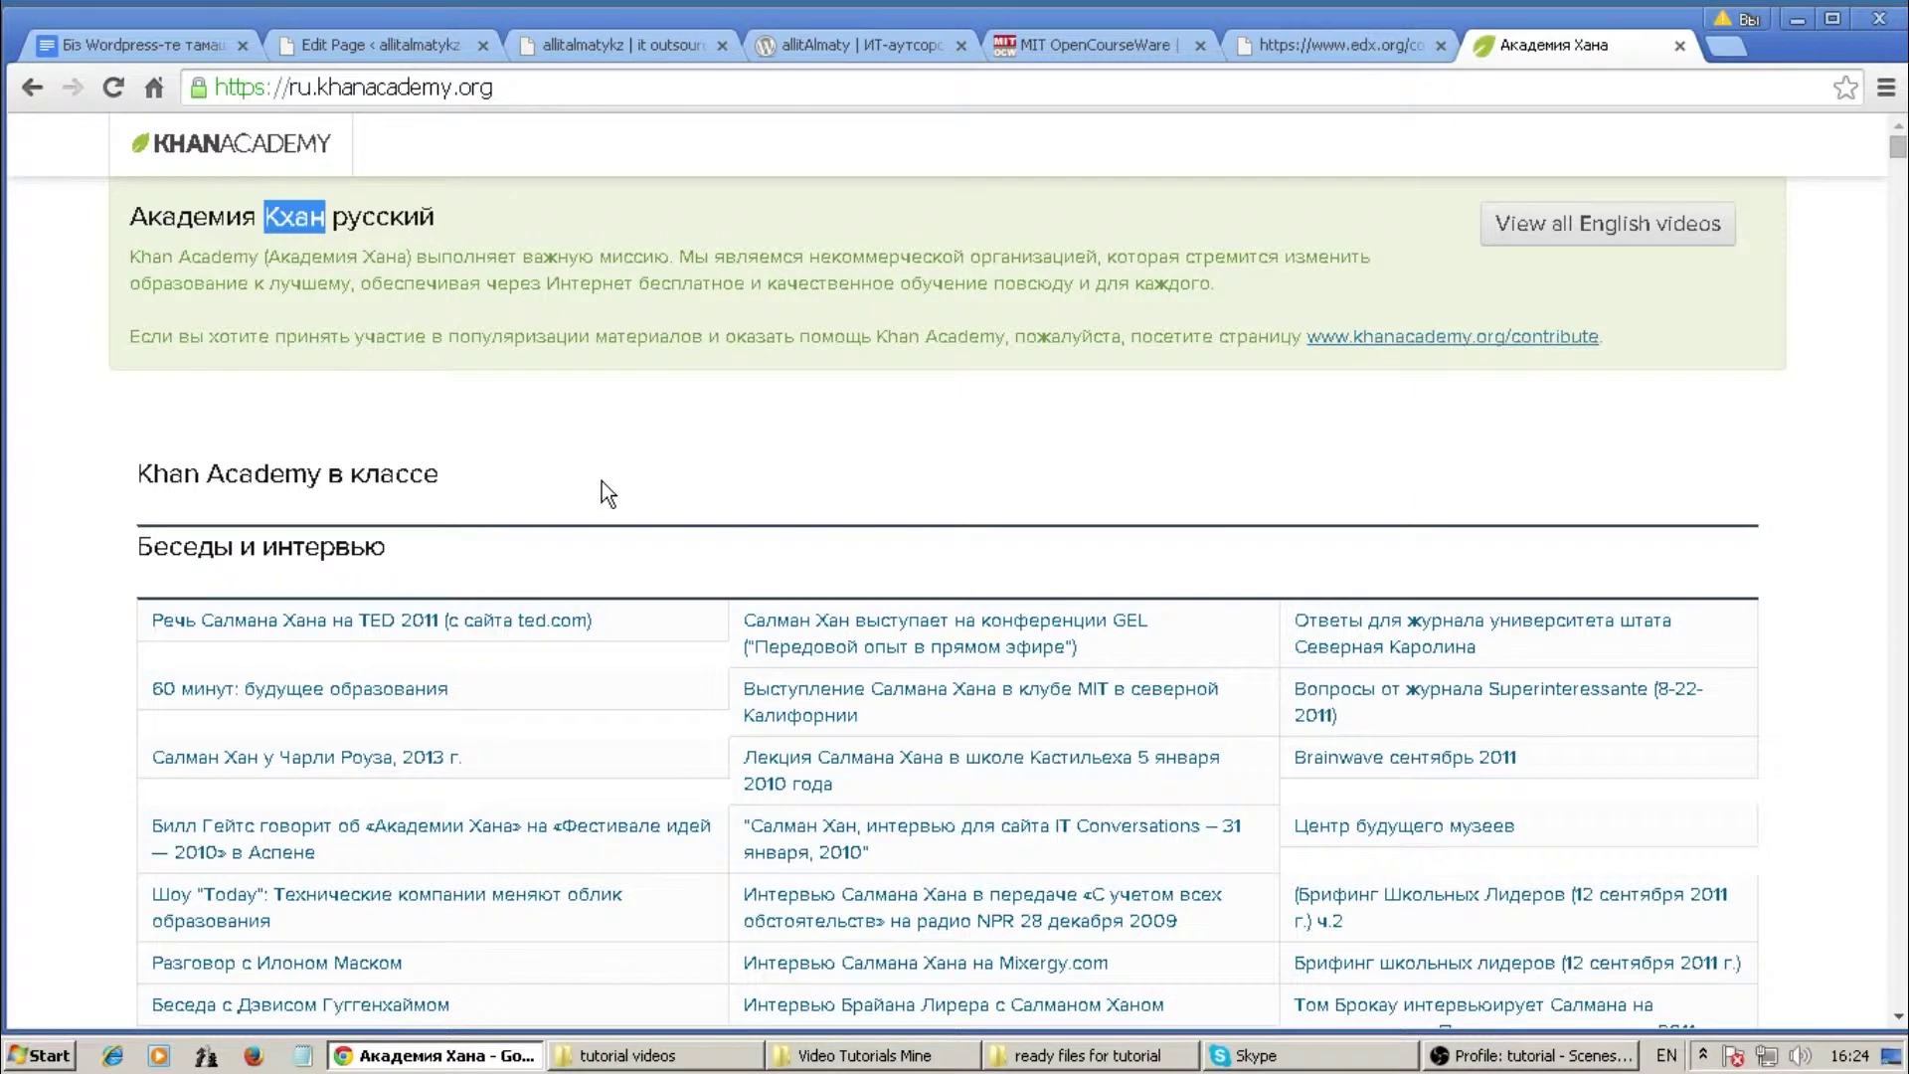
{"action": "left_click", "coordinate": [407, 45]}
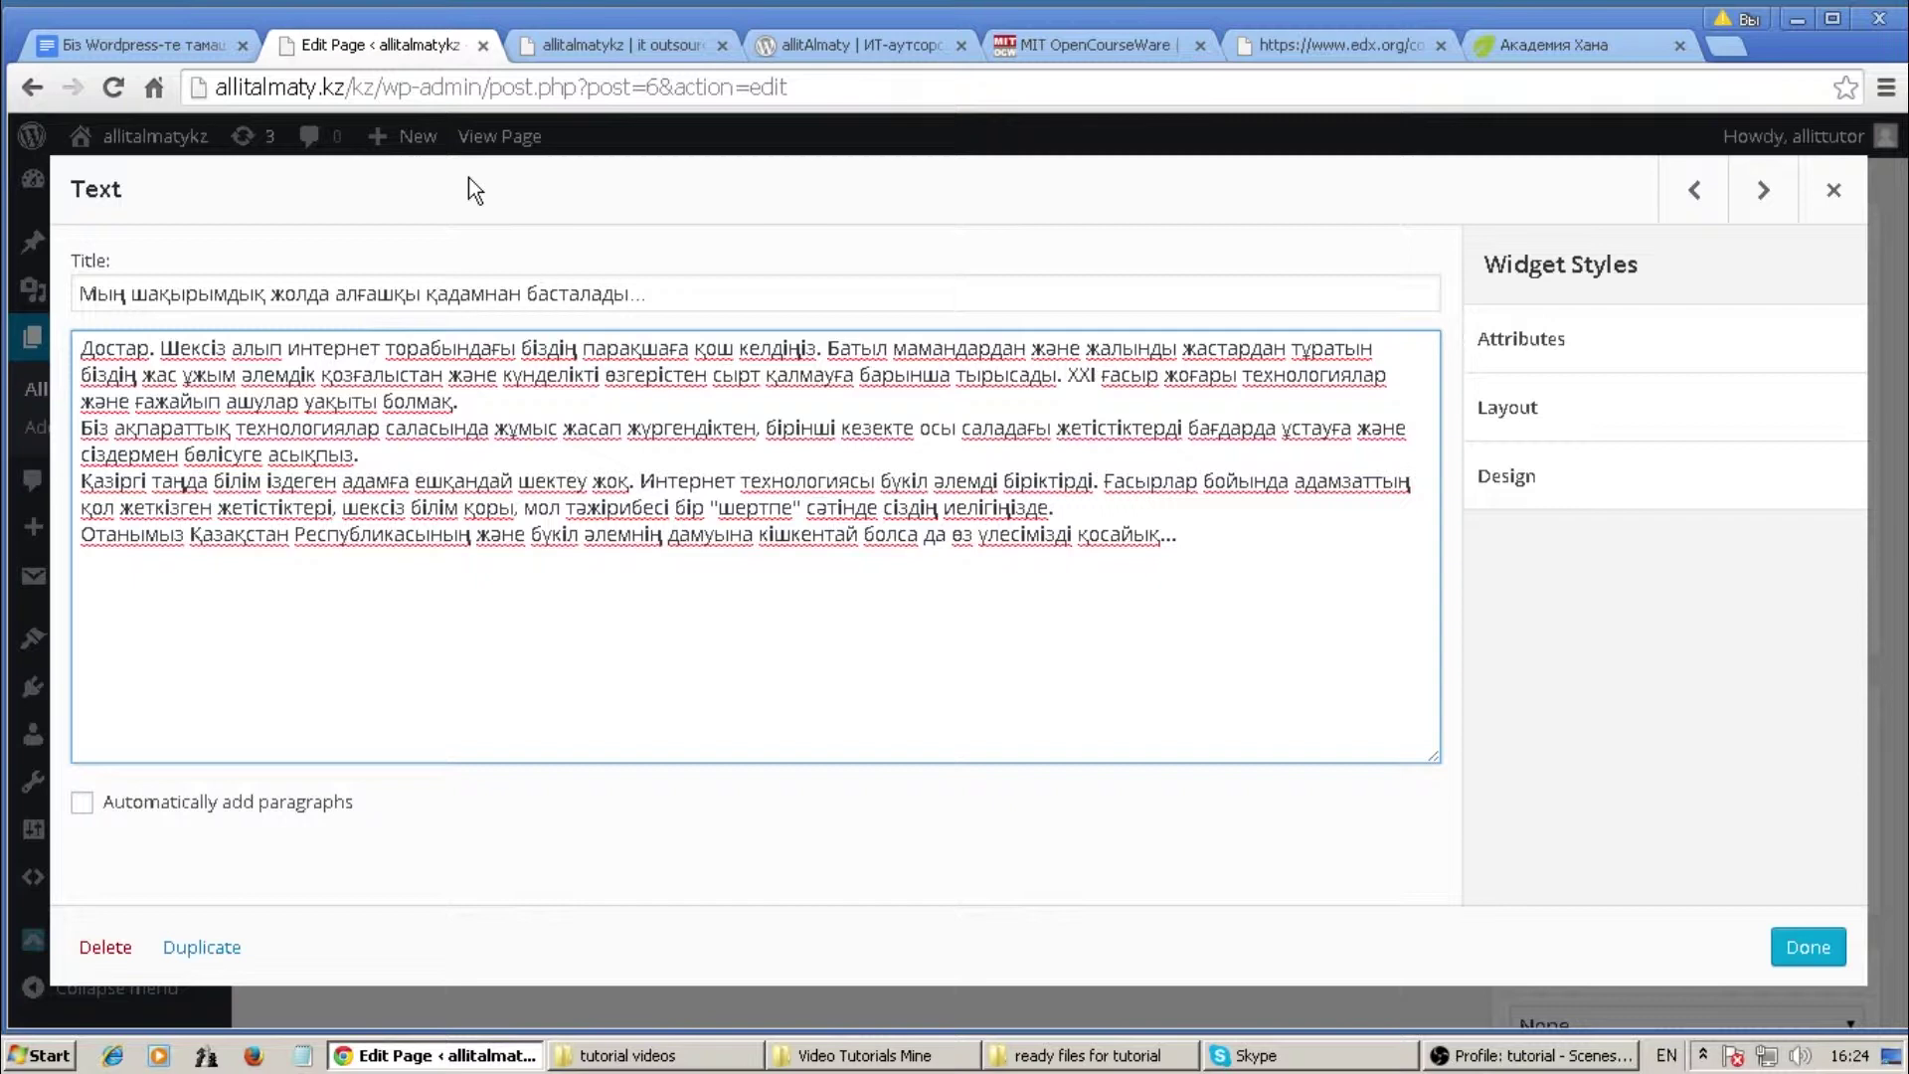
Finish editing the Text widget and update the Басты бет page
{"action": "left_click", "coordinate": [1800, 946]}
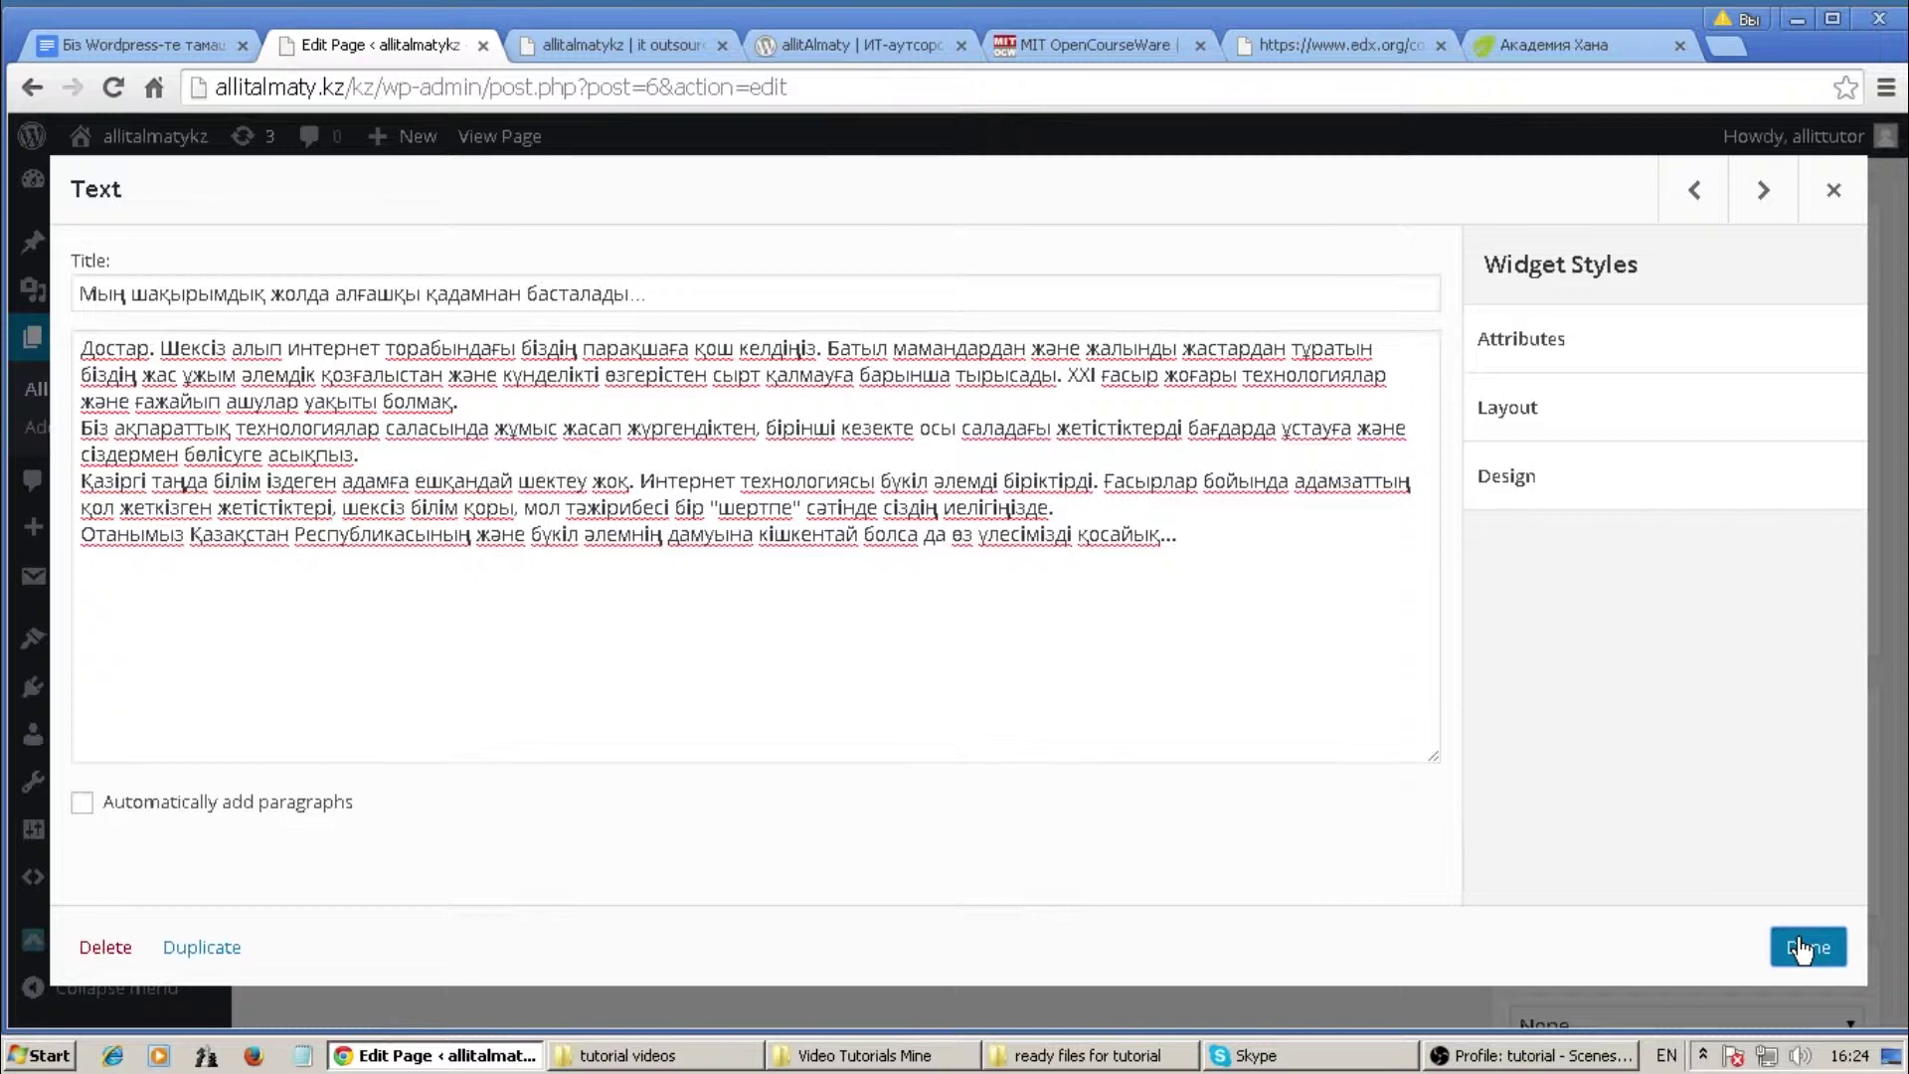
{"action": "left_click", "coordinate": [1800, 947]}
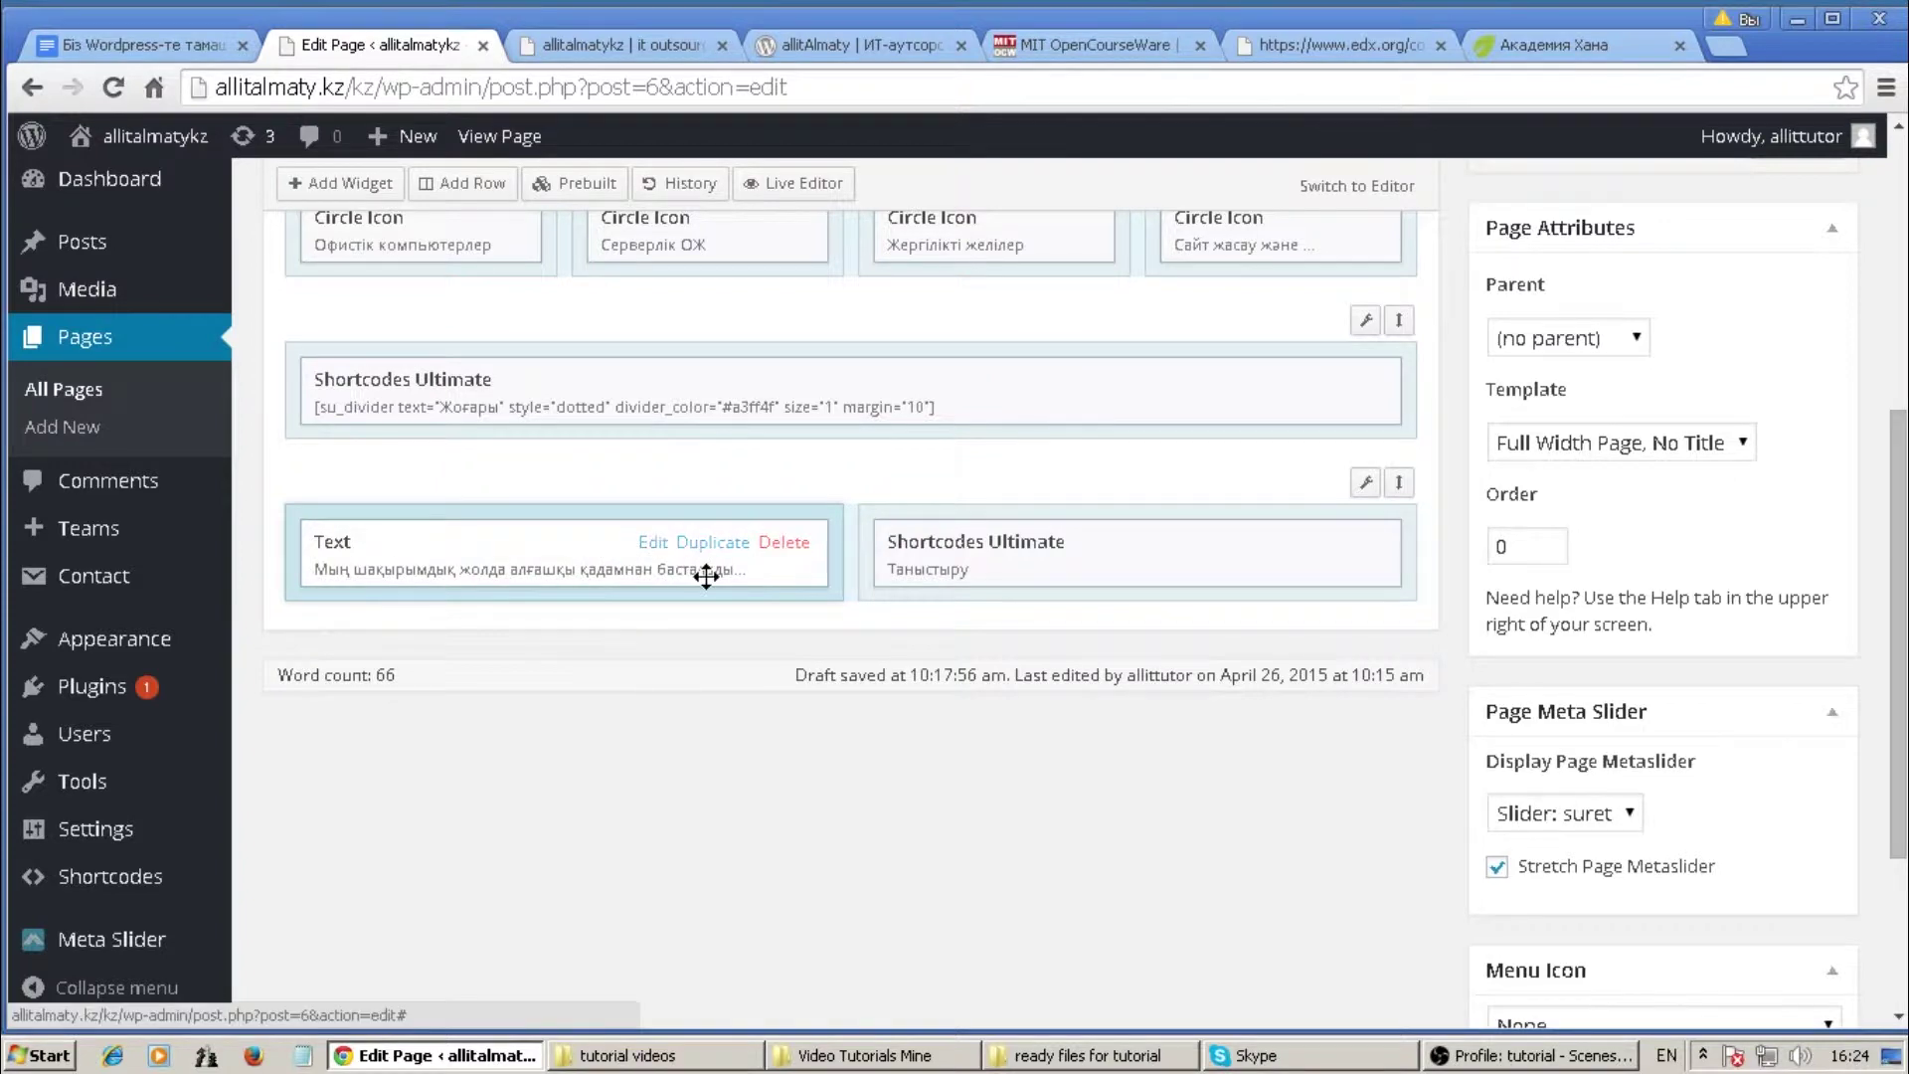
{"action": "scroll", "coordinate": [945, 646], "scroll_direction": "up", "scroll_amount": 5}
{"action": "left_click", "coordinate": [1770, 557]}
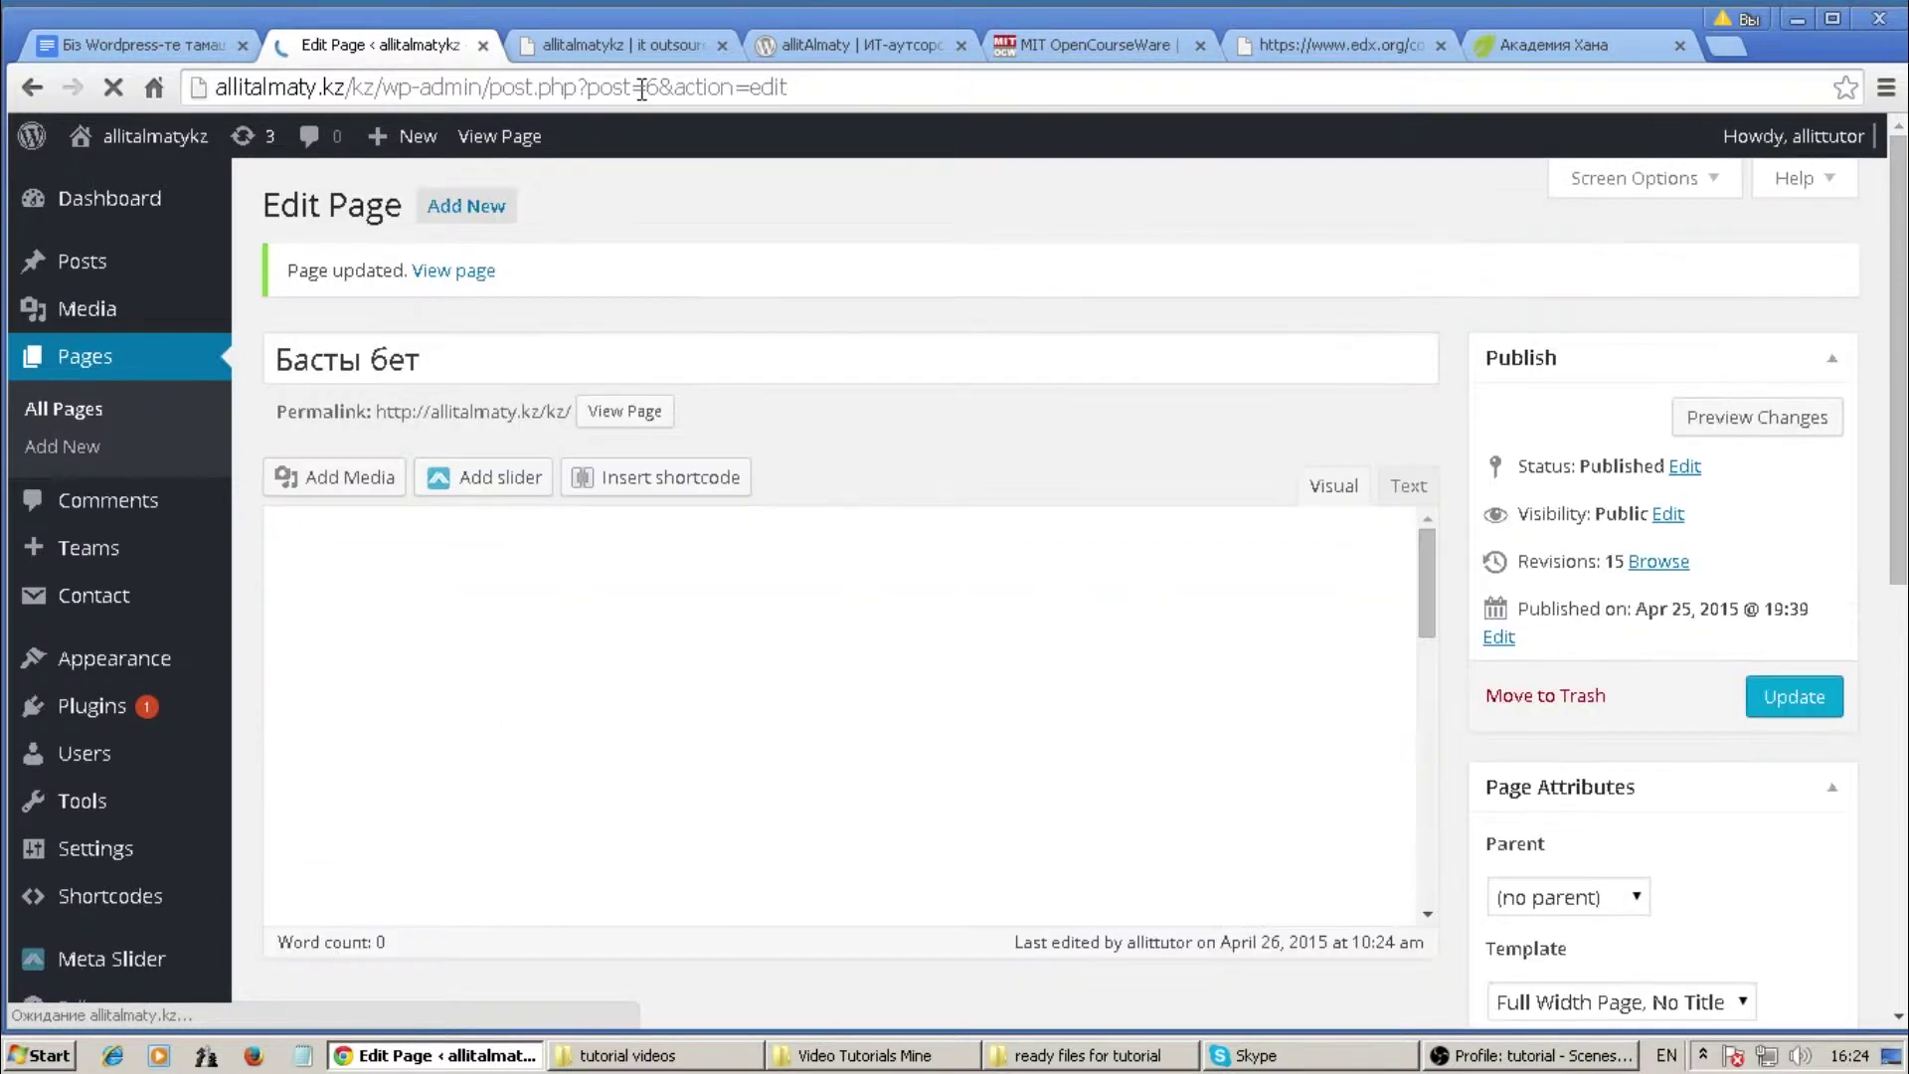
Reload the published home page and examine the heading and paragraphs beside the Таныстыру video
{"action": "left_click", "coordinate": [637, 50]}
{"action": "left_click", "coordinate": [112, 87]}
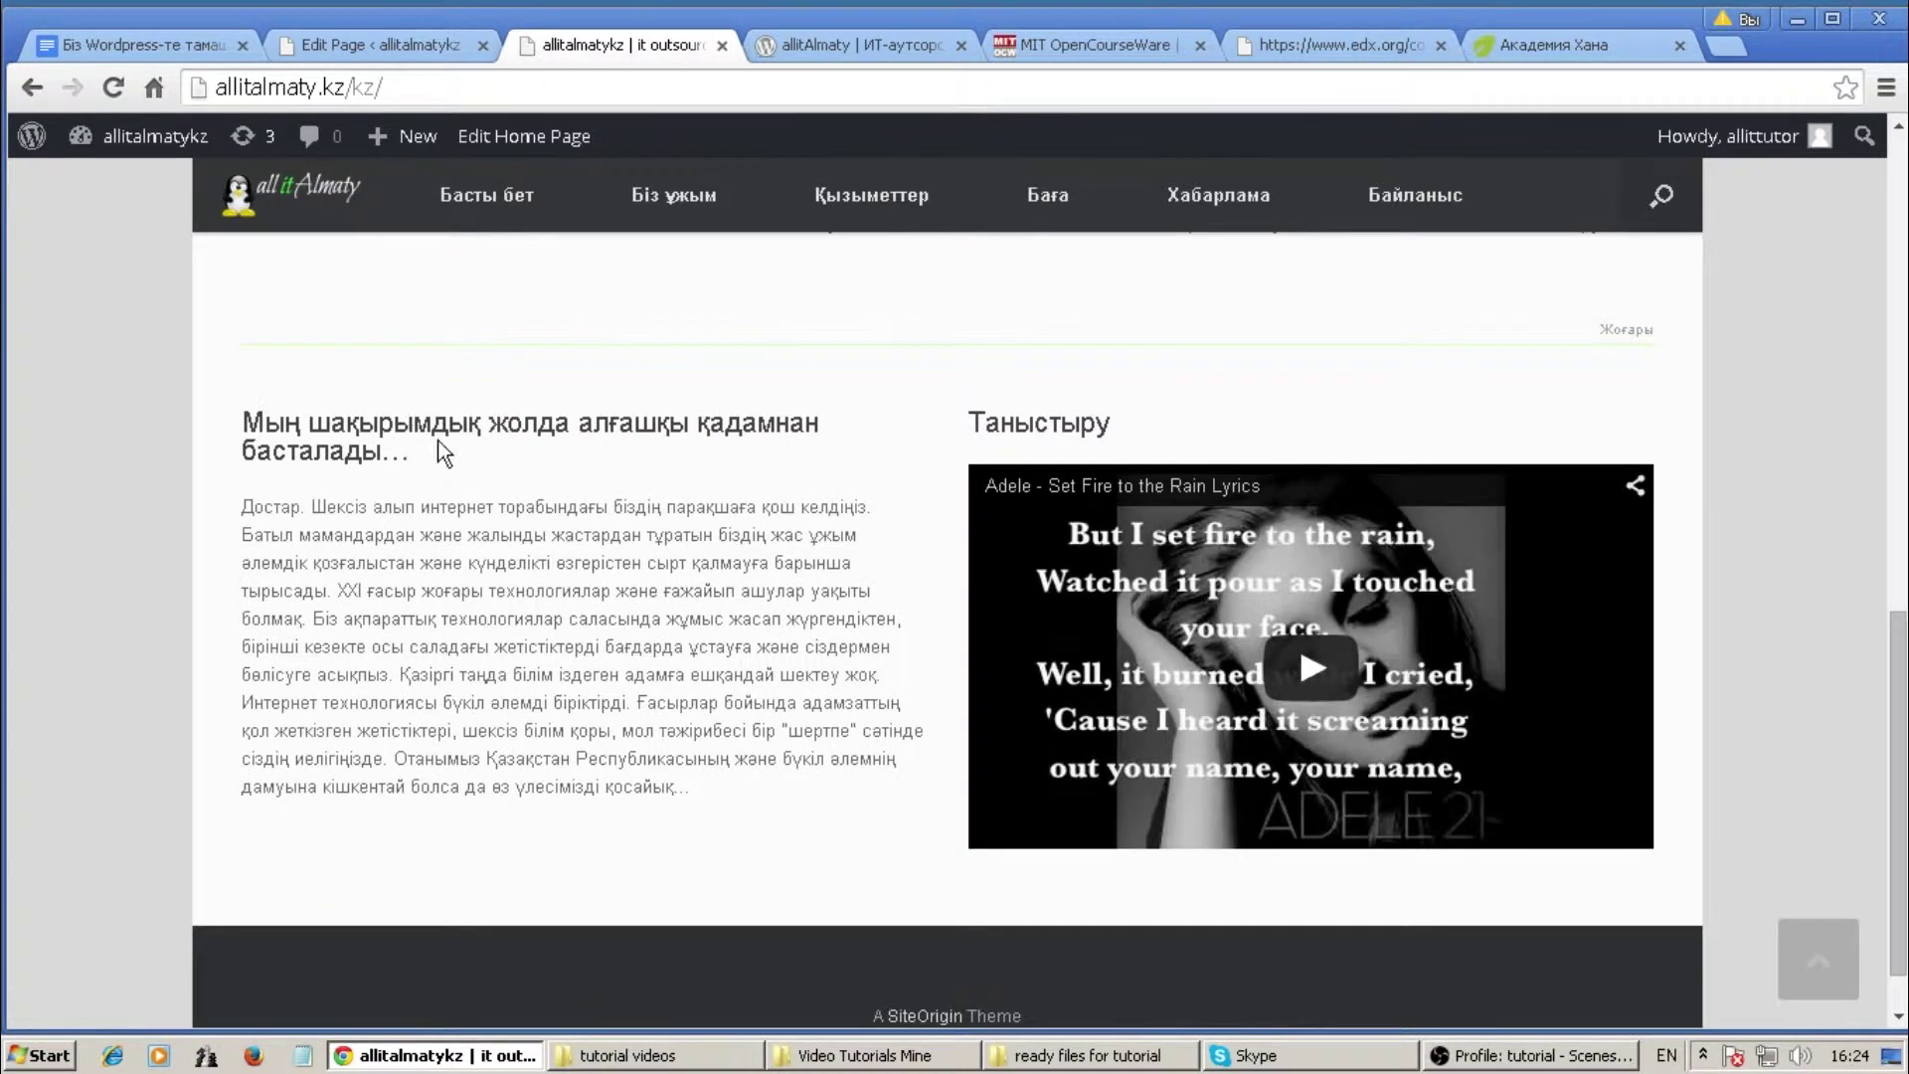
{"action": "left_click_drag", "start_coordinate": [410, 456], "coordinate": [250, 422]}
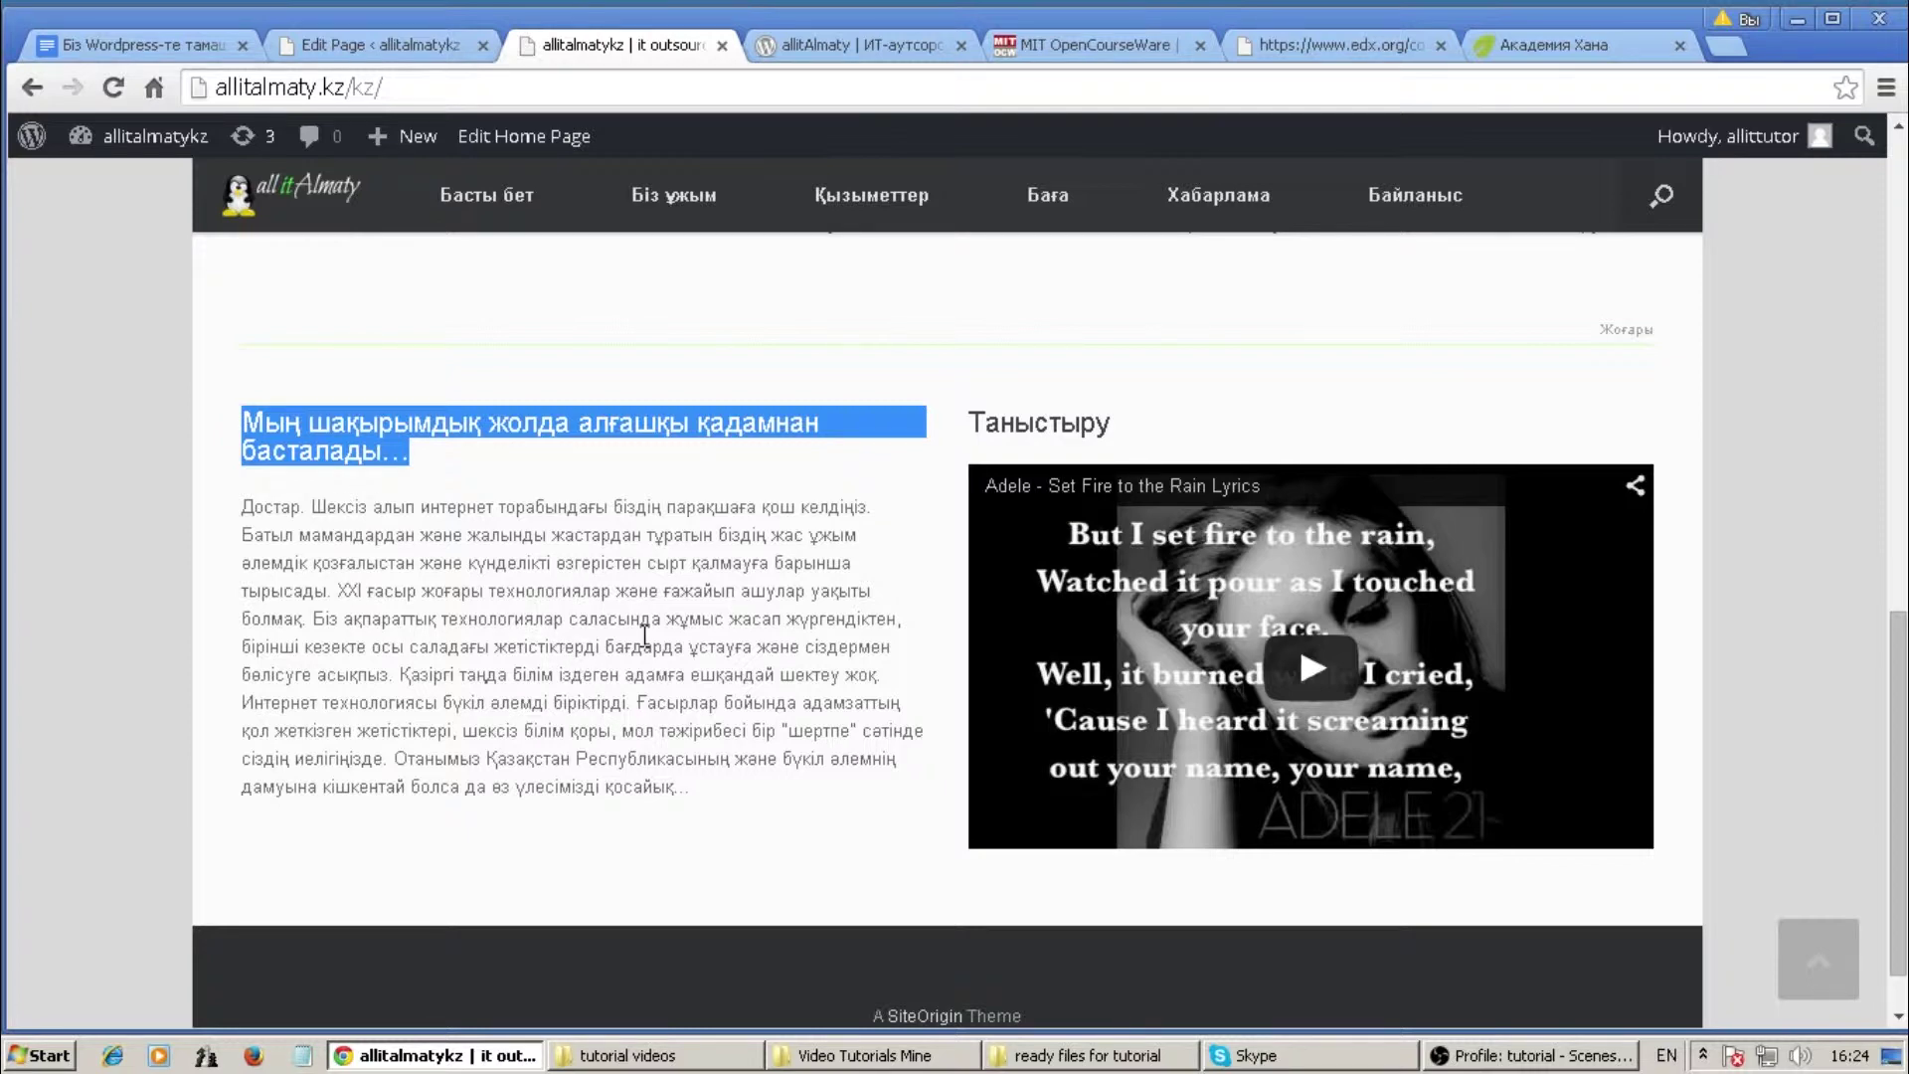
{"action": "left_click", "coordinate": [542, 644]}
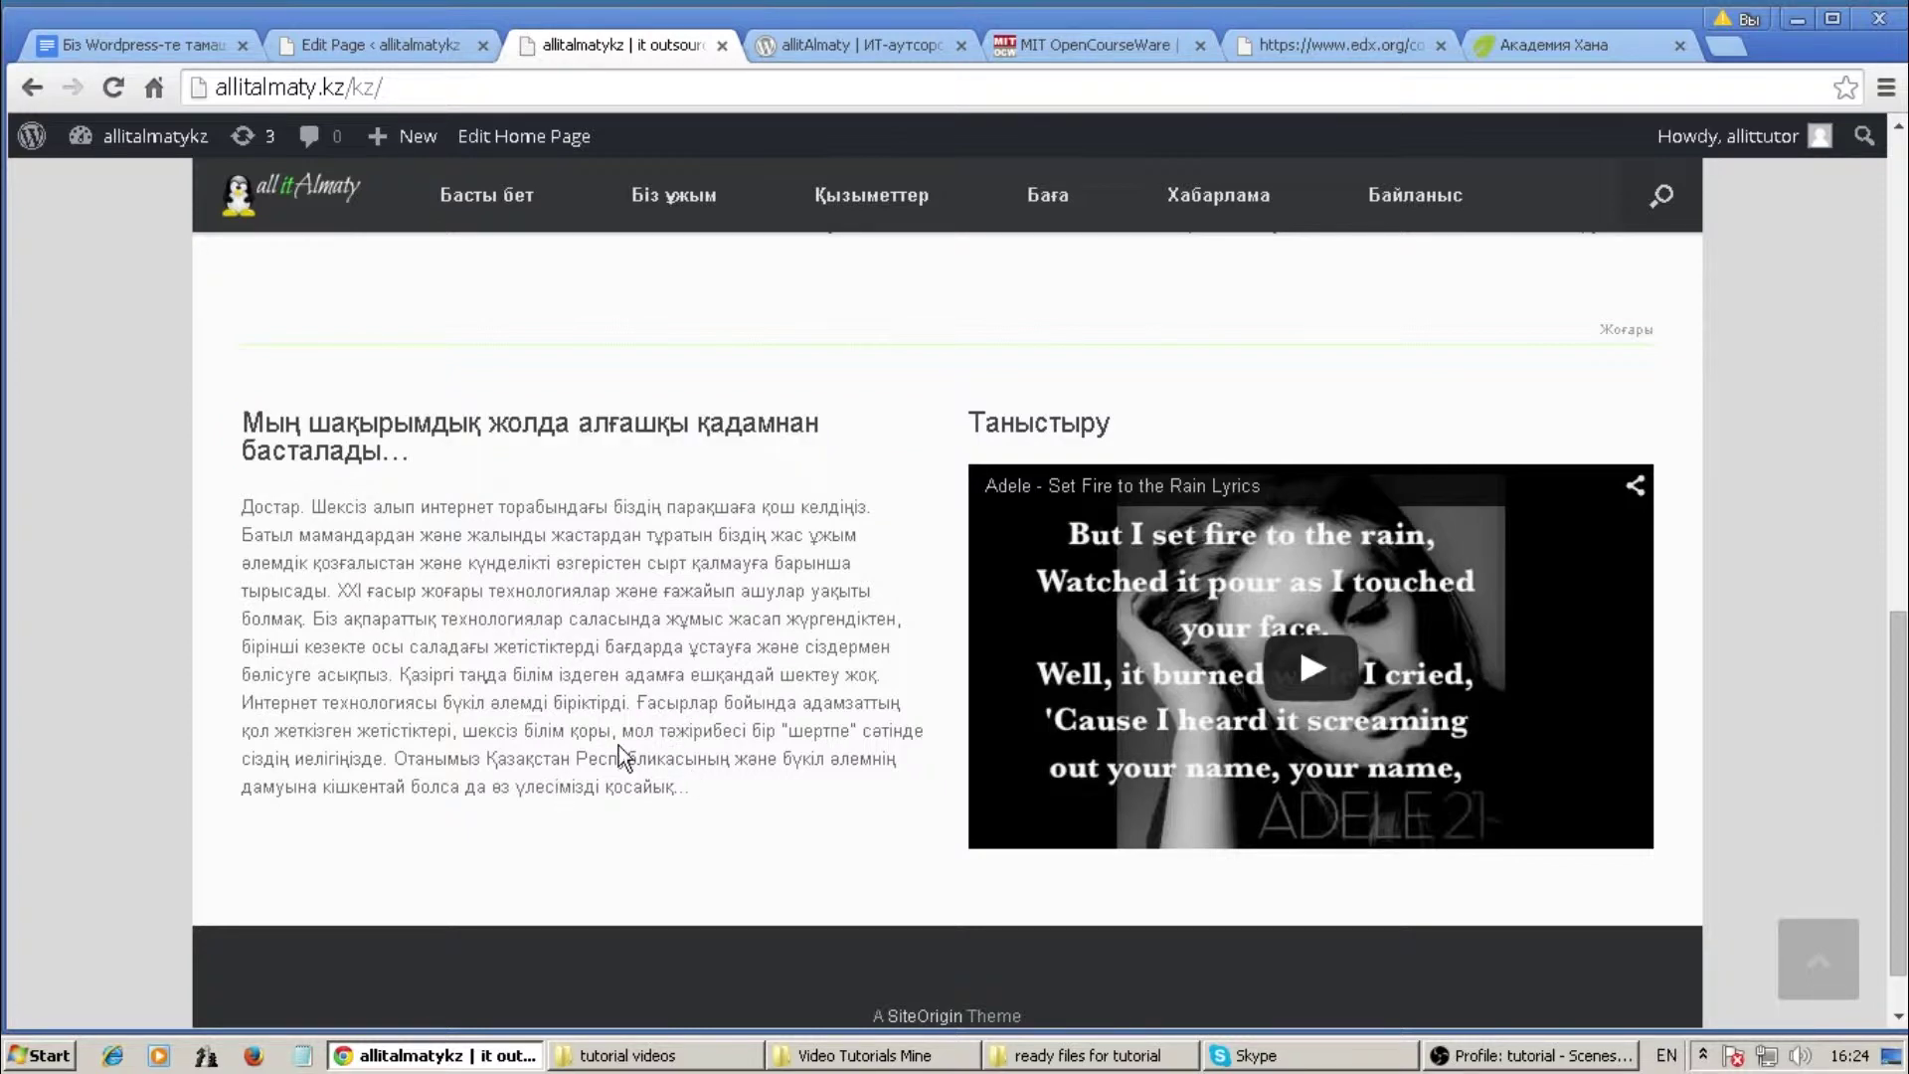
{"action": "left_click_drag", "start_coordinate": [687, 790], "coordinate": [239, 508]}
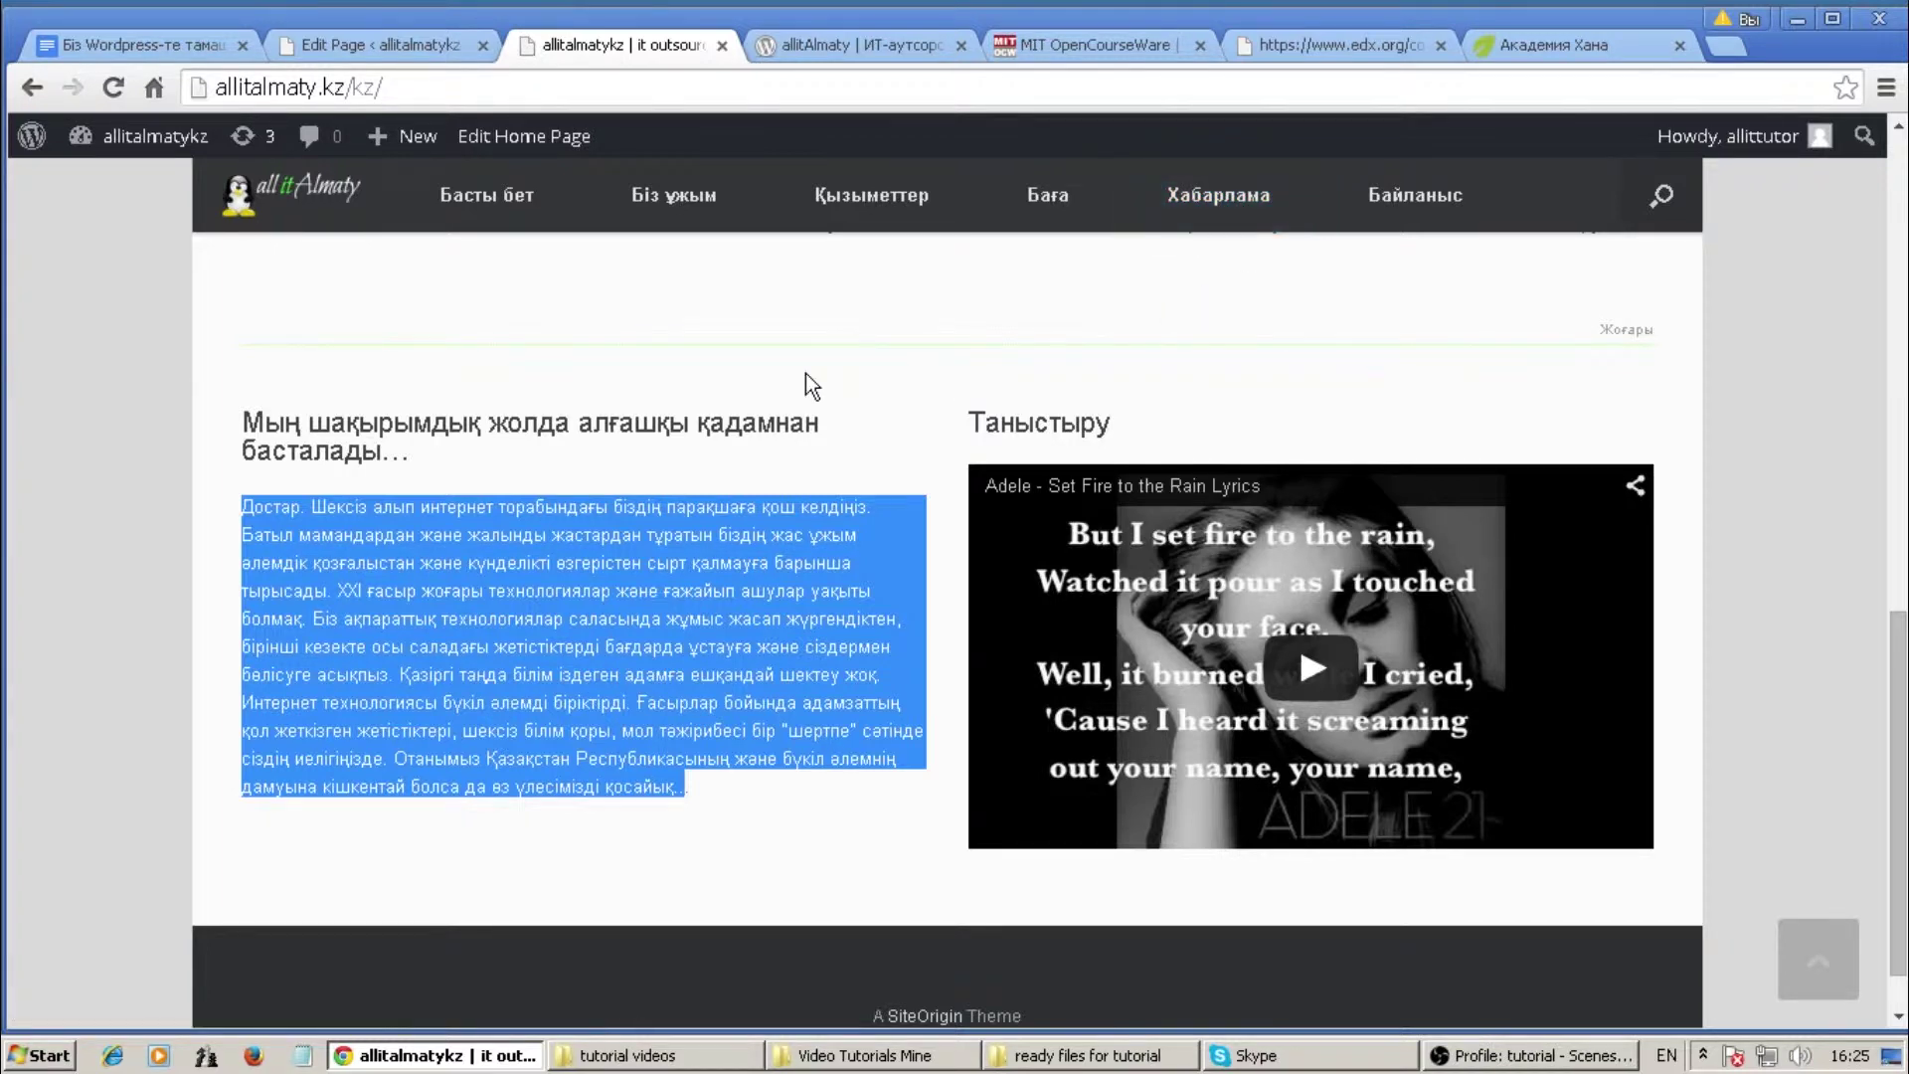
{"action": "scroll", "coordinate": [805, 373], "scroll_direction": "up", "scroll_amount": 3}
{"action": "scroll", "coordinate": [796, 382], "scroll_direction": "down", "scroll_amount": 3}
{"action": "scroll", "coordinate": [795, 398], "scroll_direction": "down", "scroll_amount": 1}
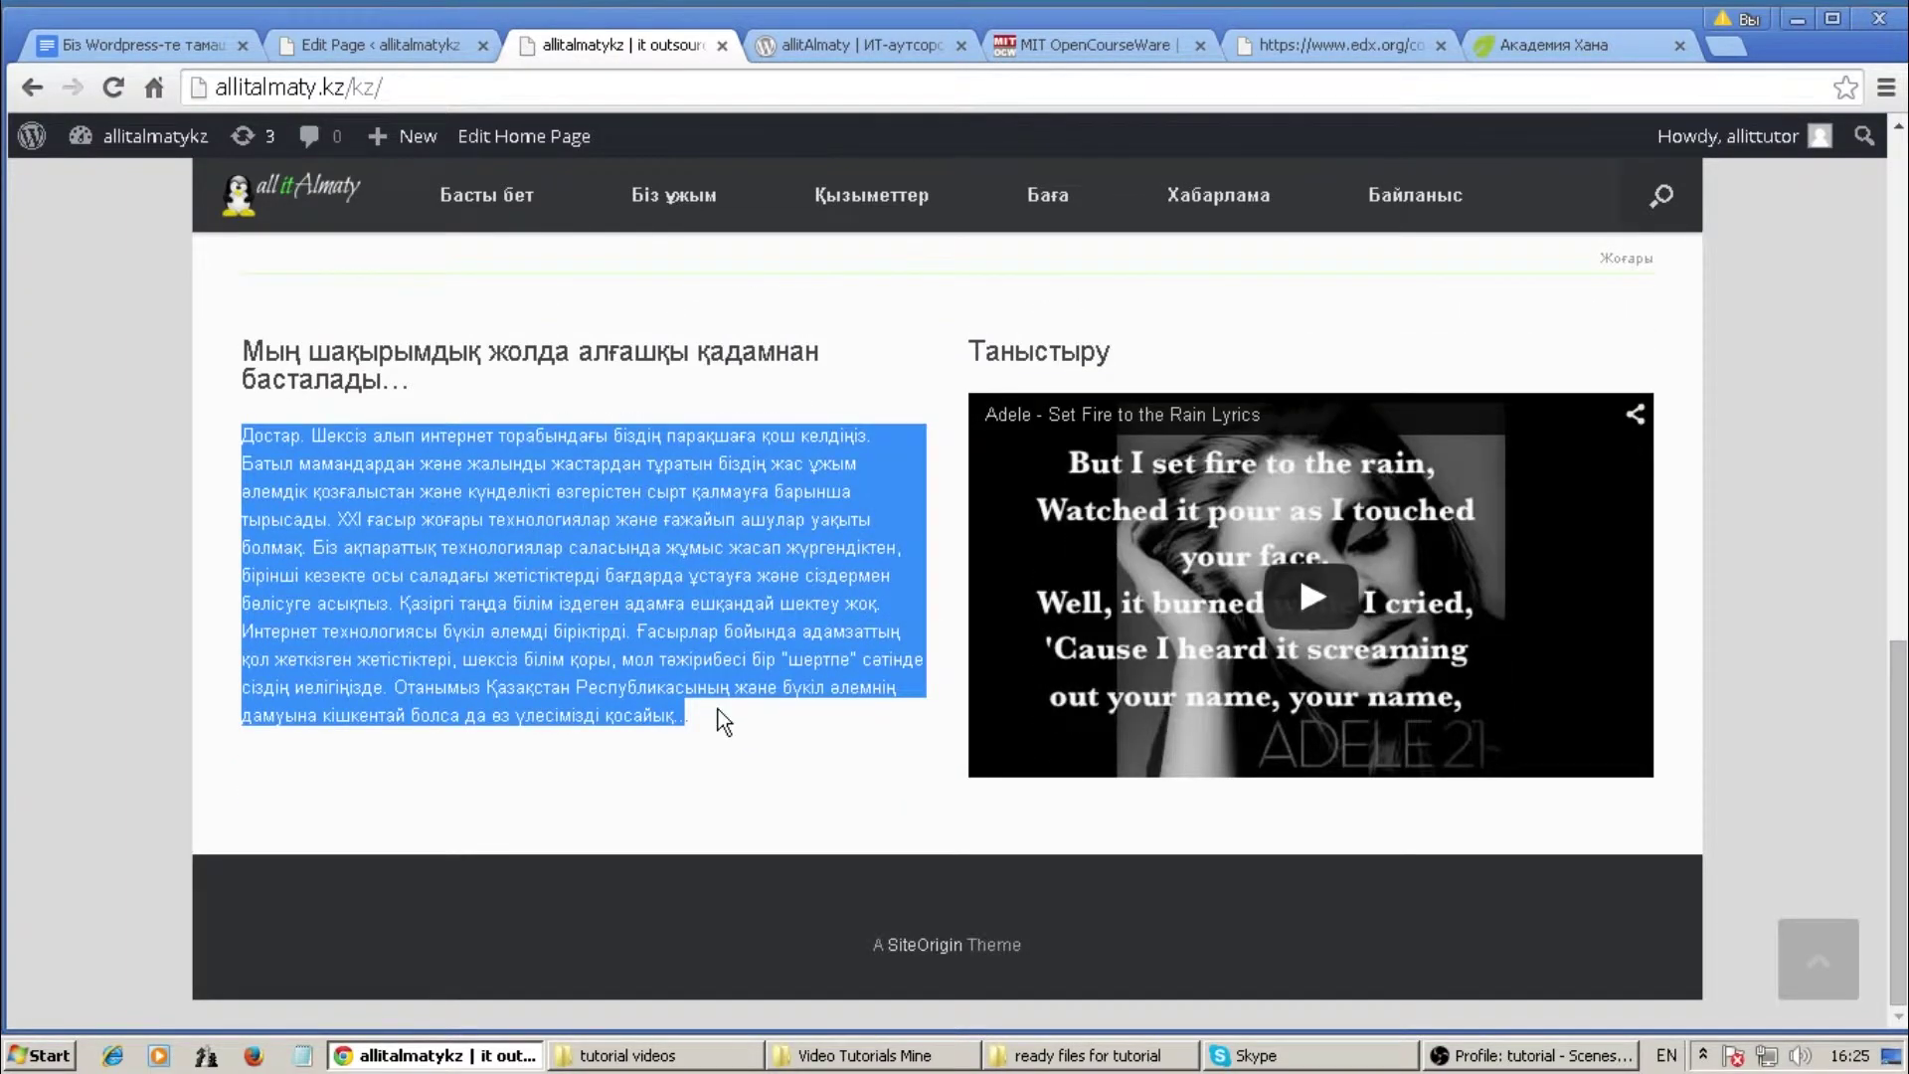
{"action": "left_click", "coordinate": [708, 744]}
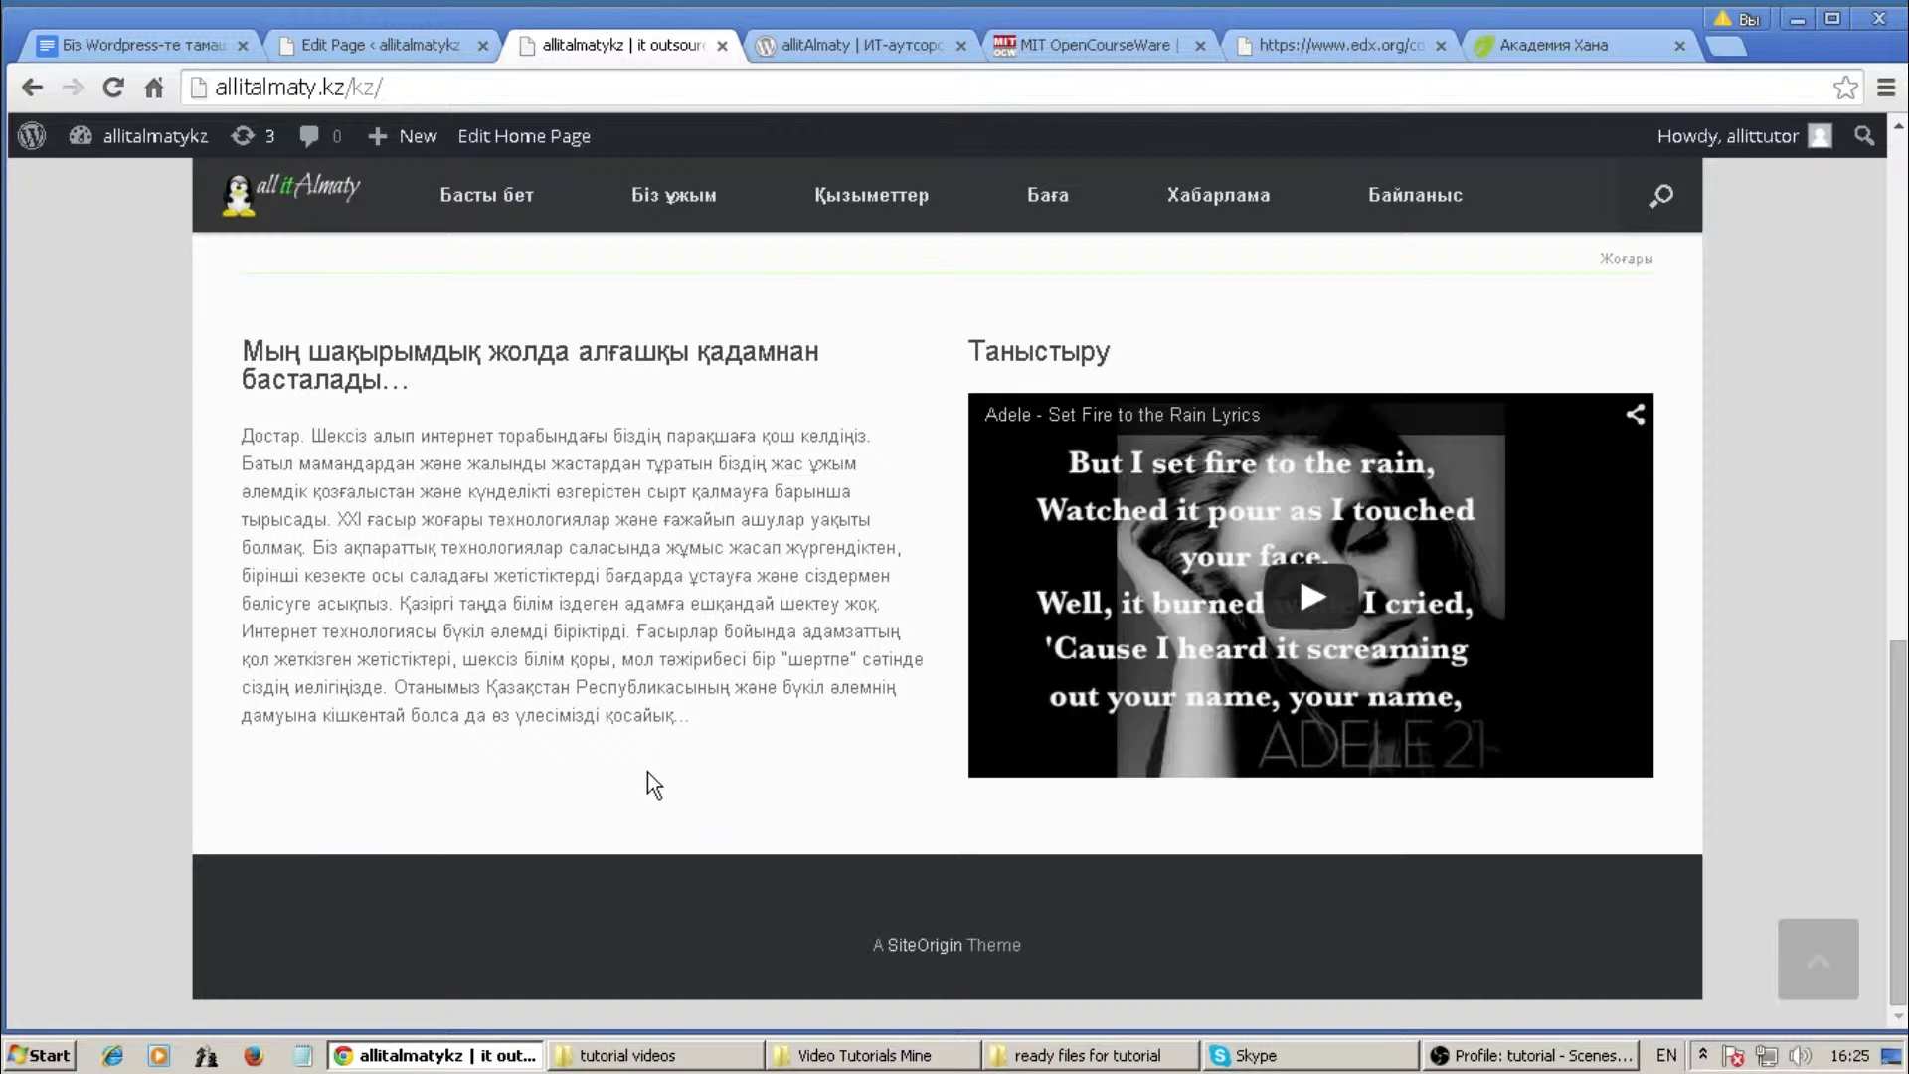
Check the Google Docs notes following the introductory text and view the published home page again
{"action": "left_click", "coordinate": [238, 46]}
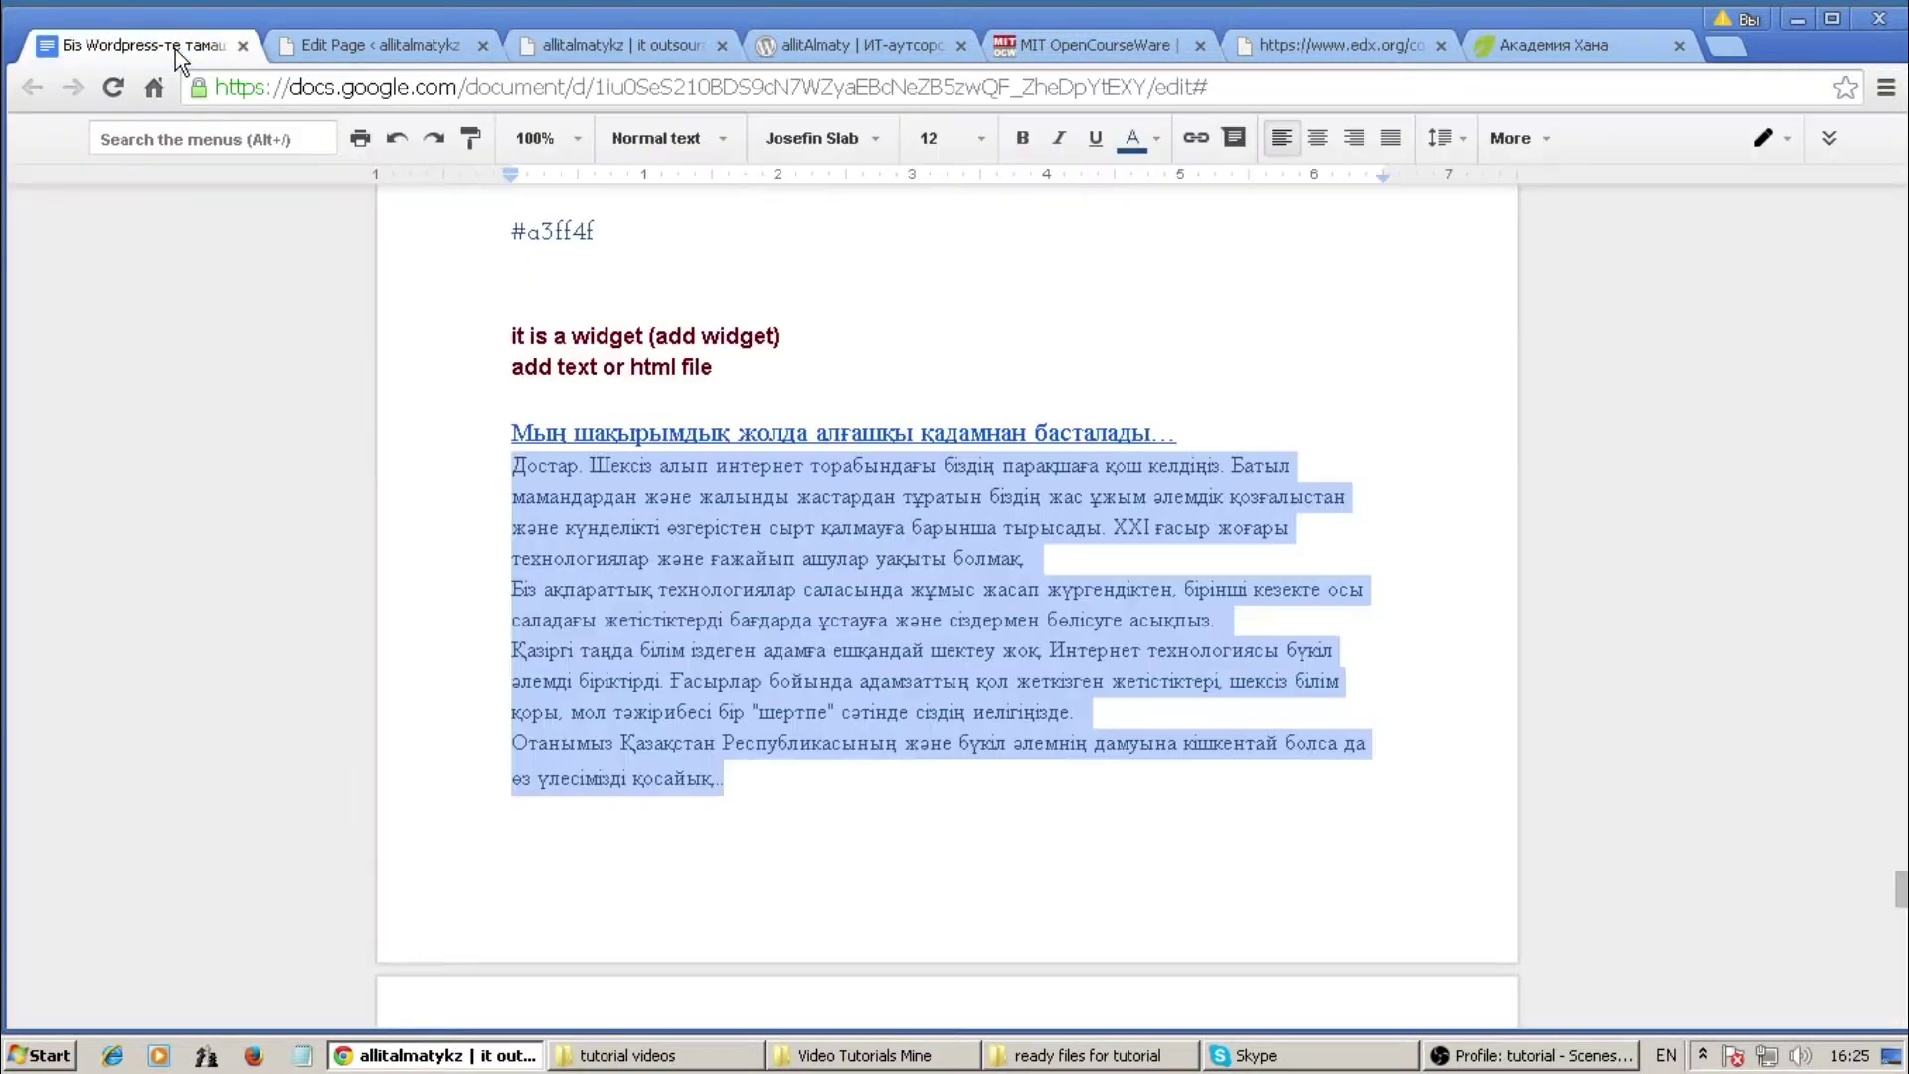
{"action": "scroll", "coordinate": [319, 418], "scroll_direction": "down", "scroll_amount": 10}
{"action": "scroll", "coordinate": [281, 445], "scroll_direction": "up", "scroll_amount": 1}
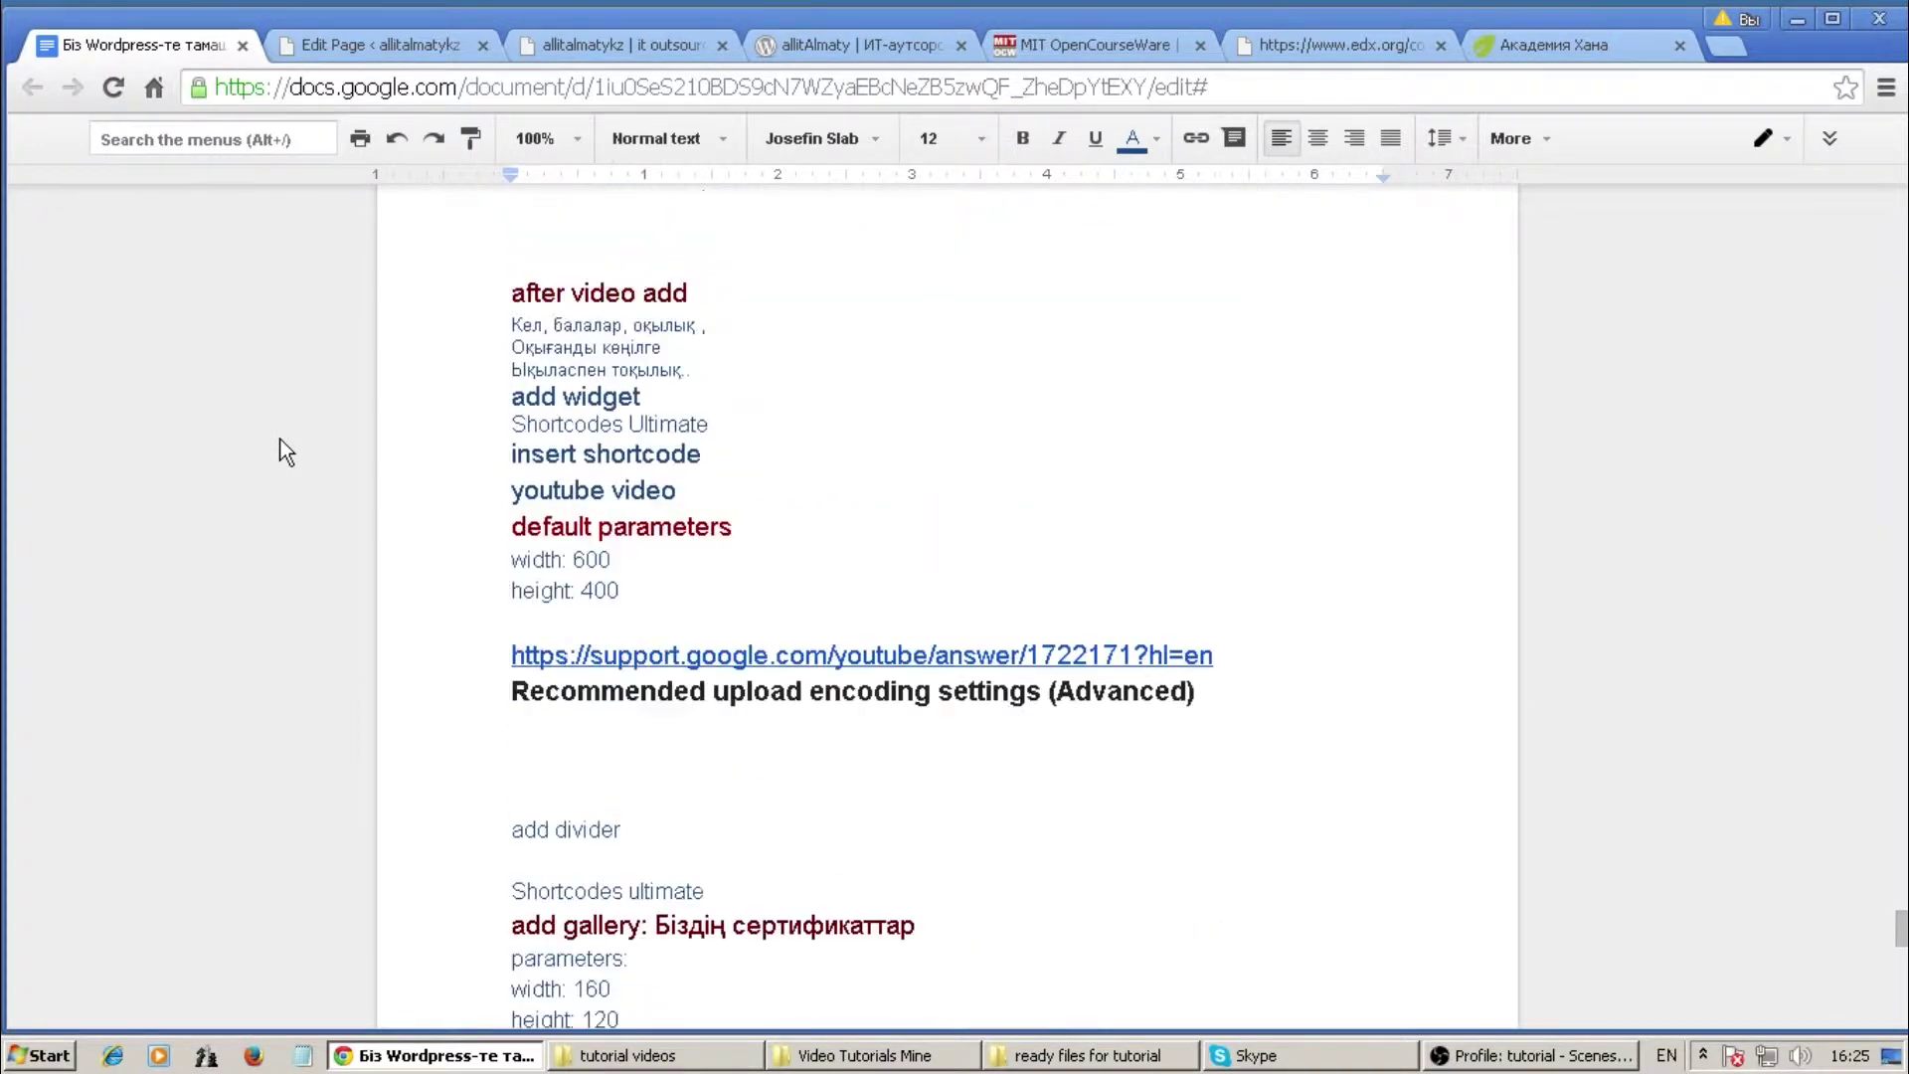
{"action": "left_click", "coordinate": [398, 45]}
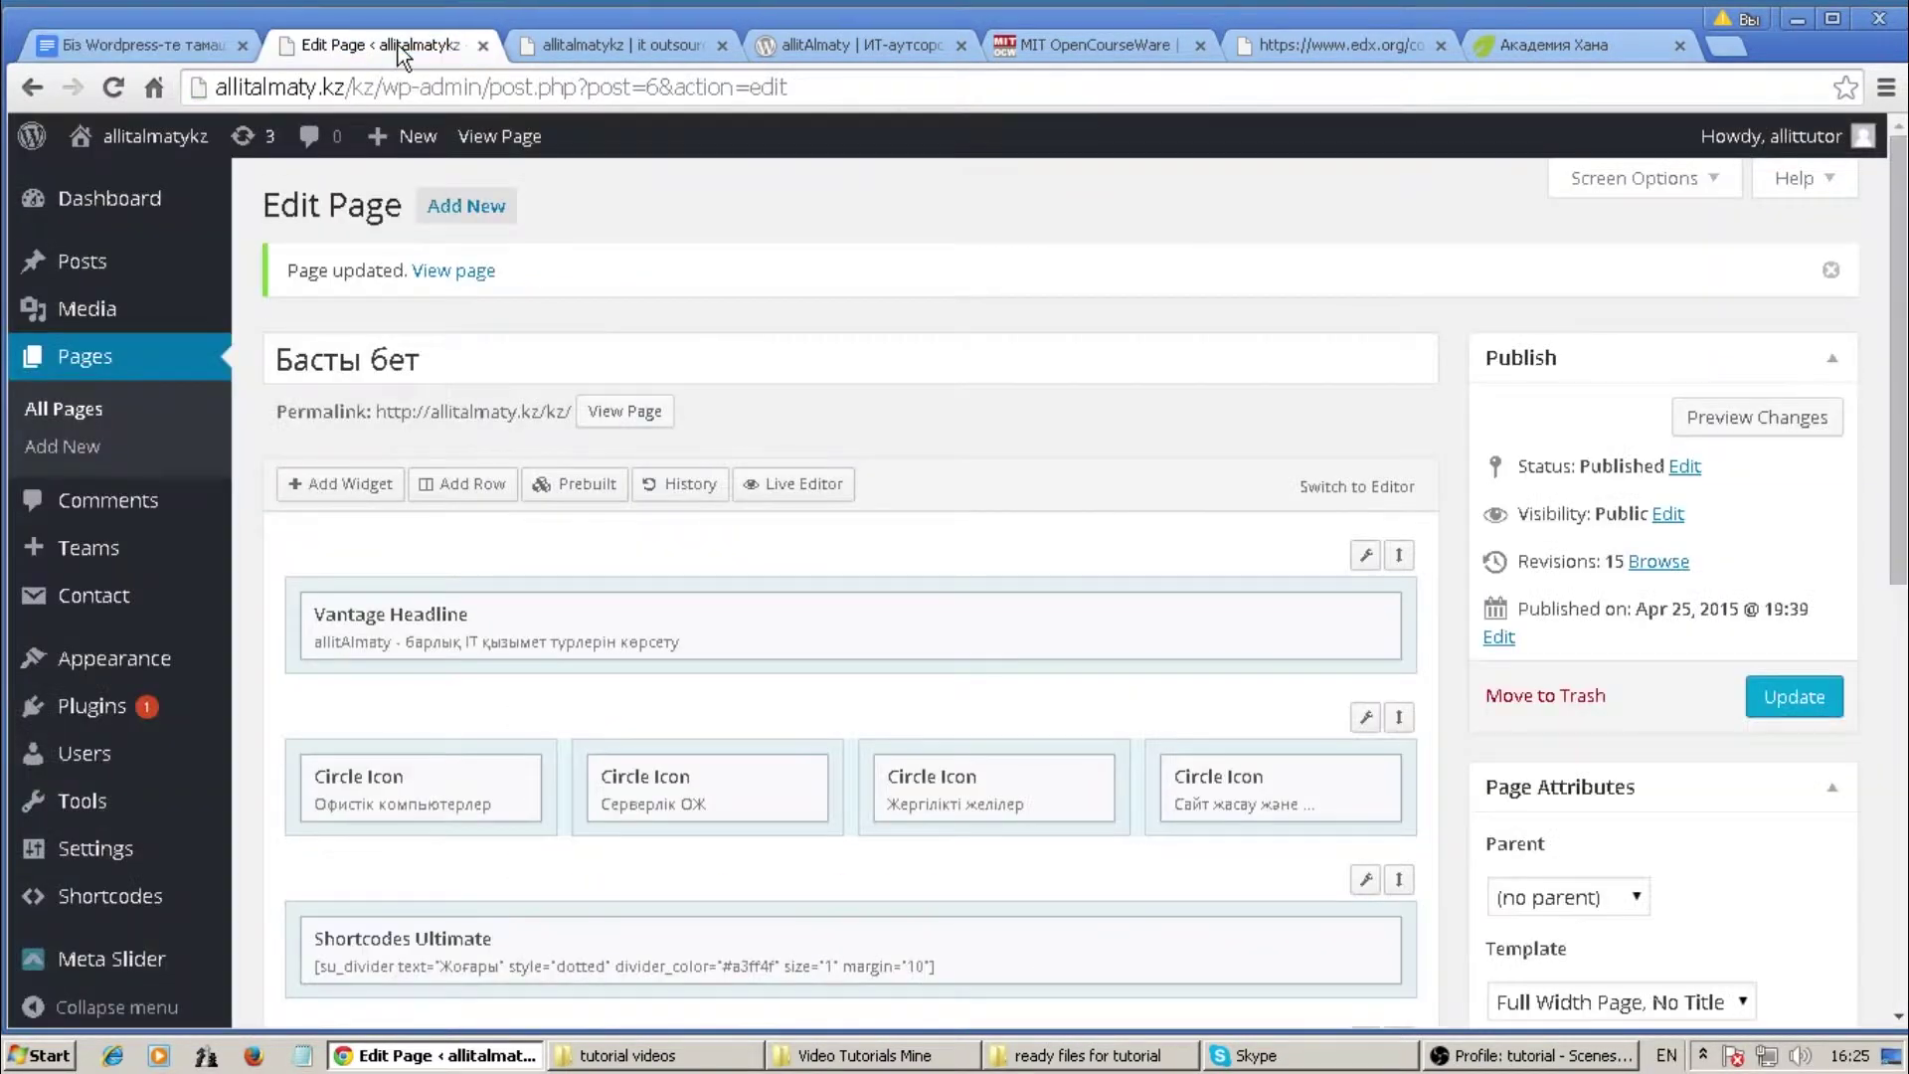
{"action": "left_click", "coordinate": [585, 55]}
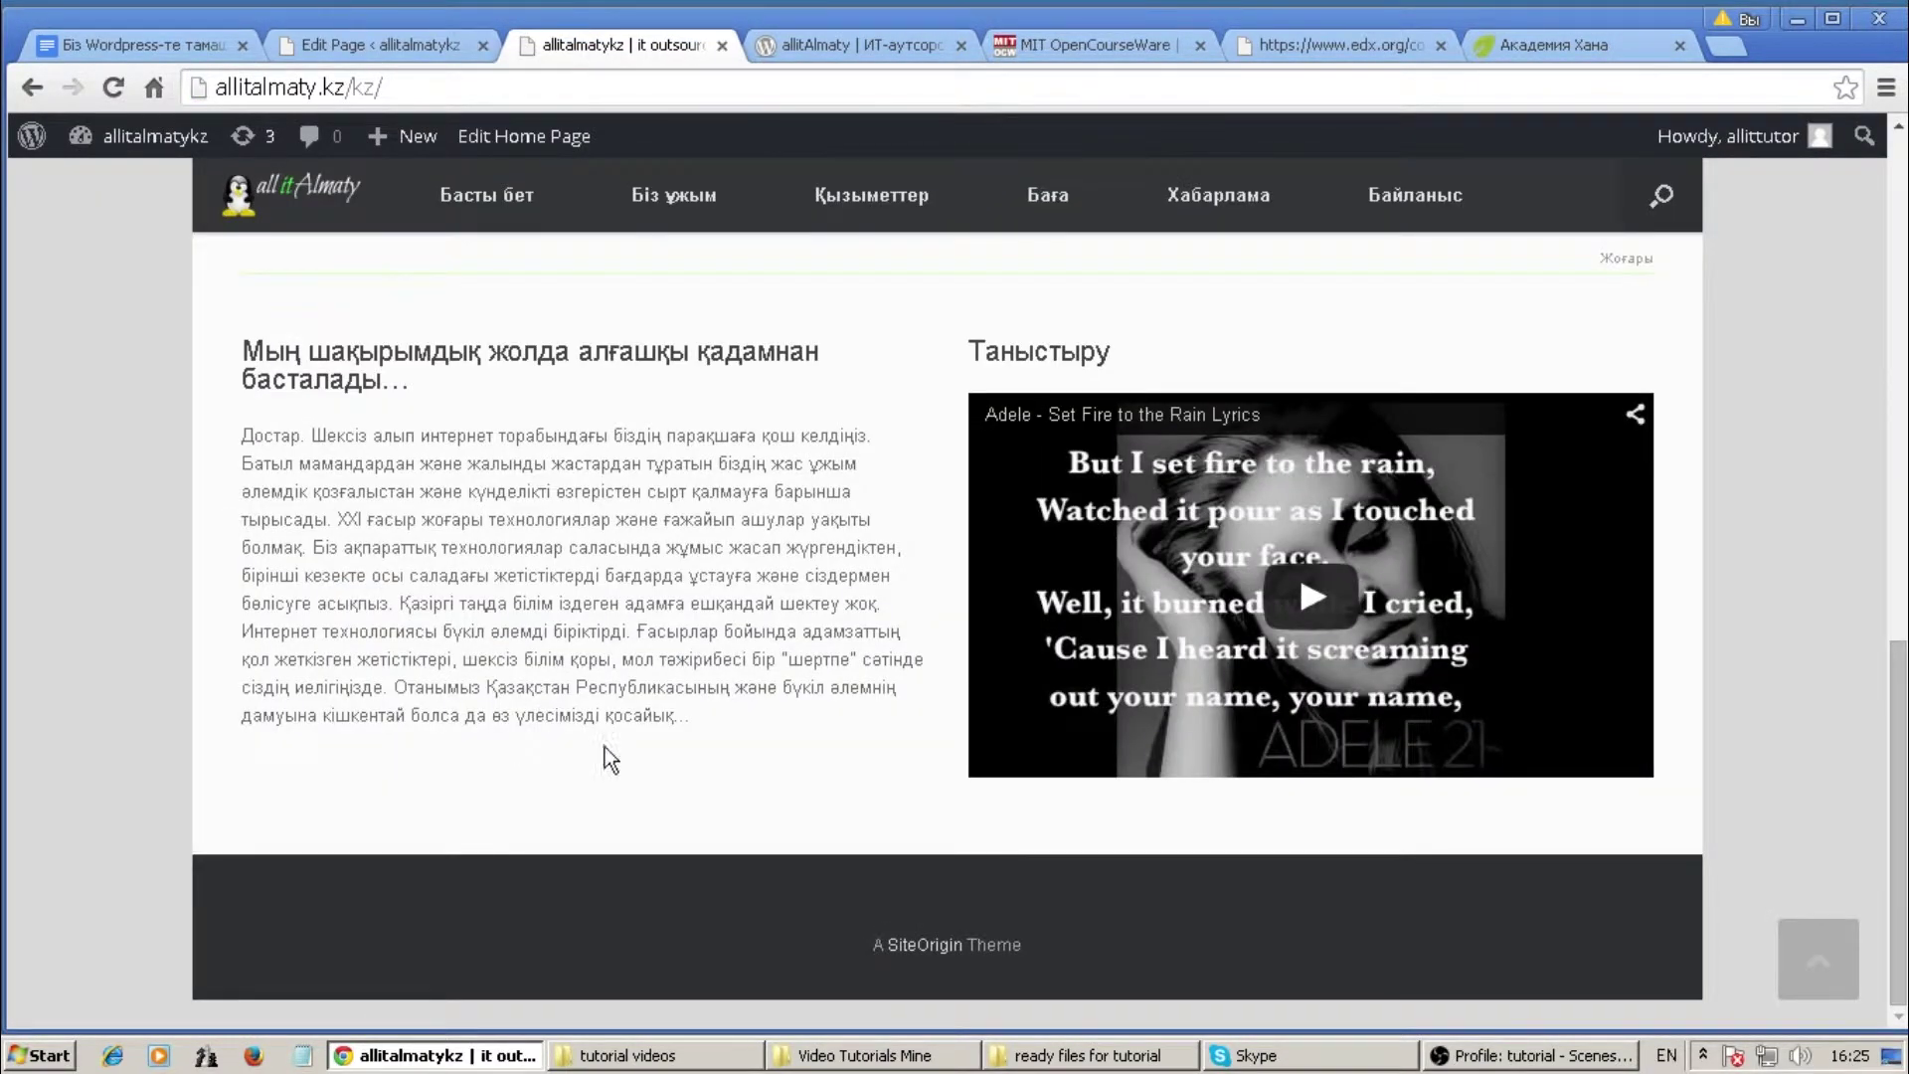
Add a SiteOrigin Button widget to the bottom row and place it beneath the Text widget
{"action": "left_click", "coordinate": [398, 51]}
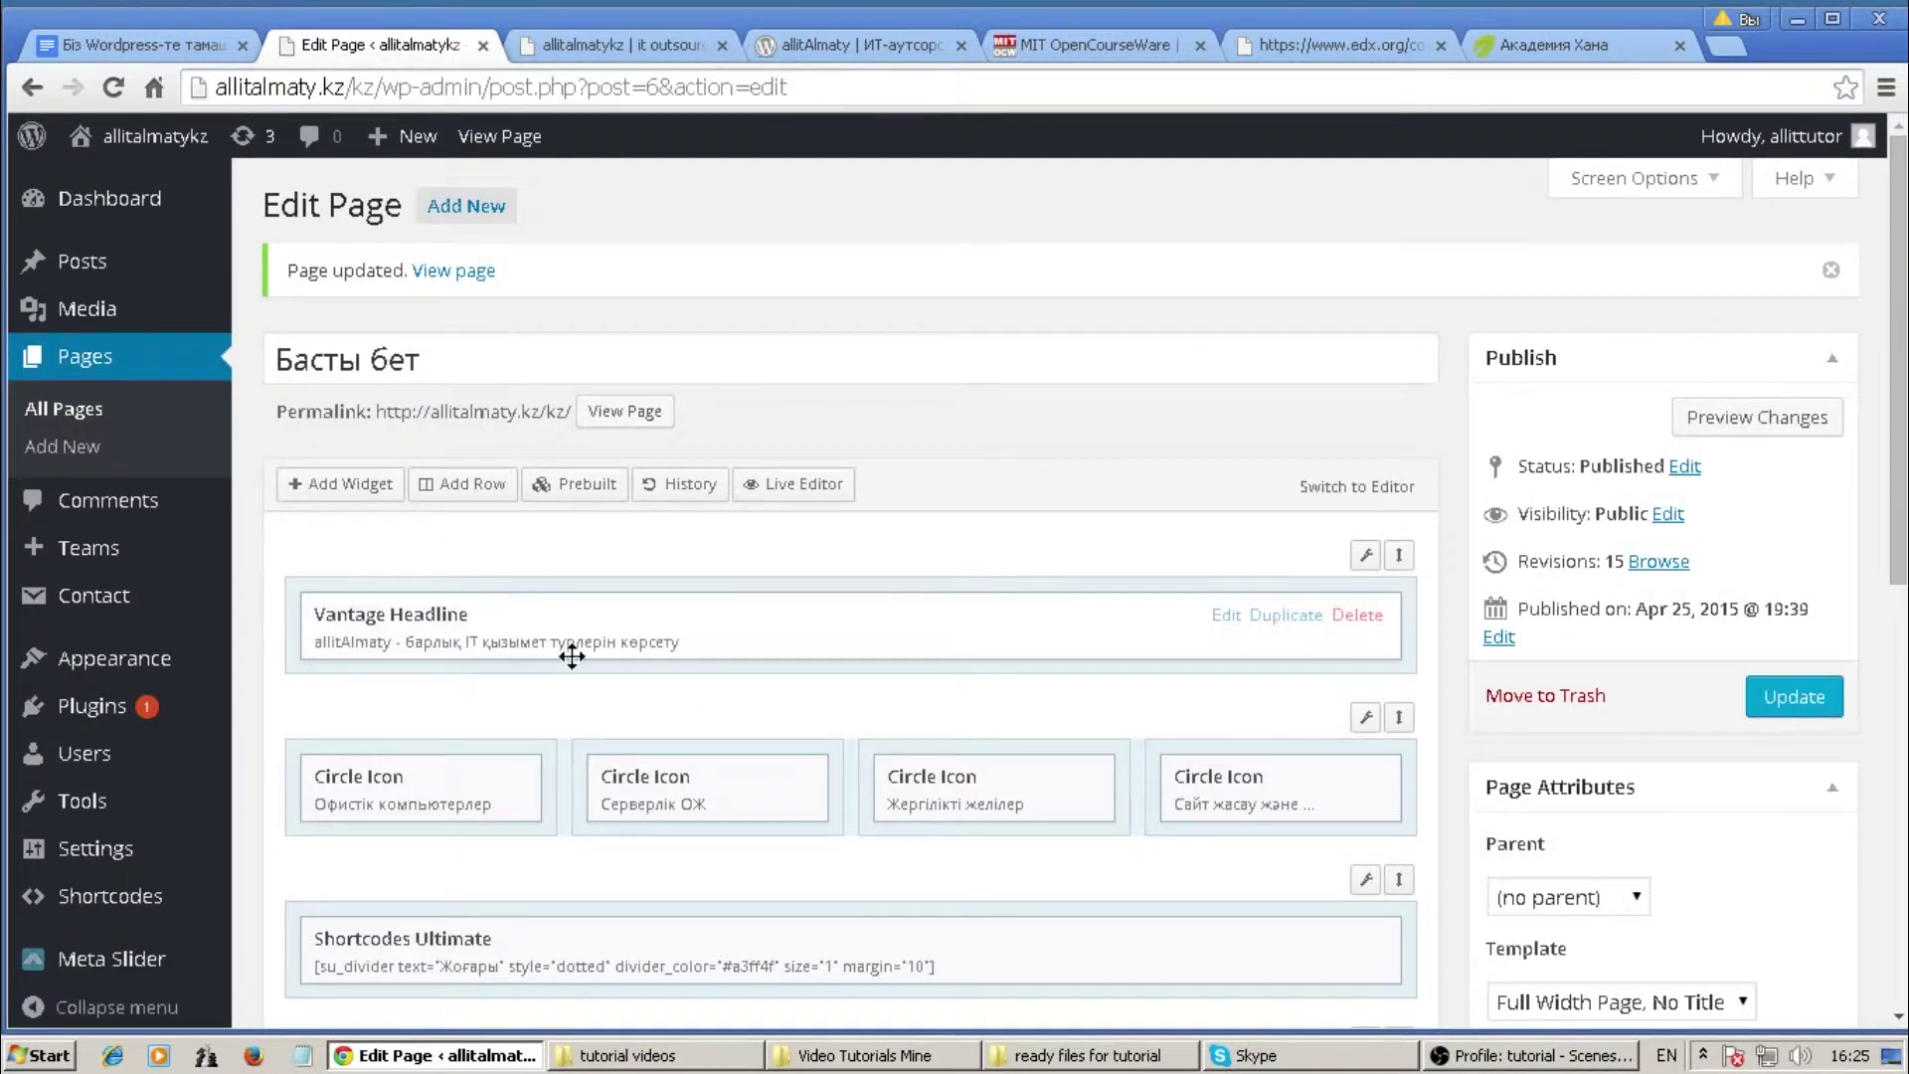
{"action": "scroll", "coordinate": [537, 716], "scroll_direction": "down", "scroll_amount": 5}
{"action": "mouse_move", "coordinate": [537, 718]}
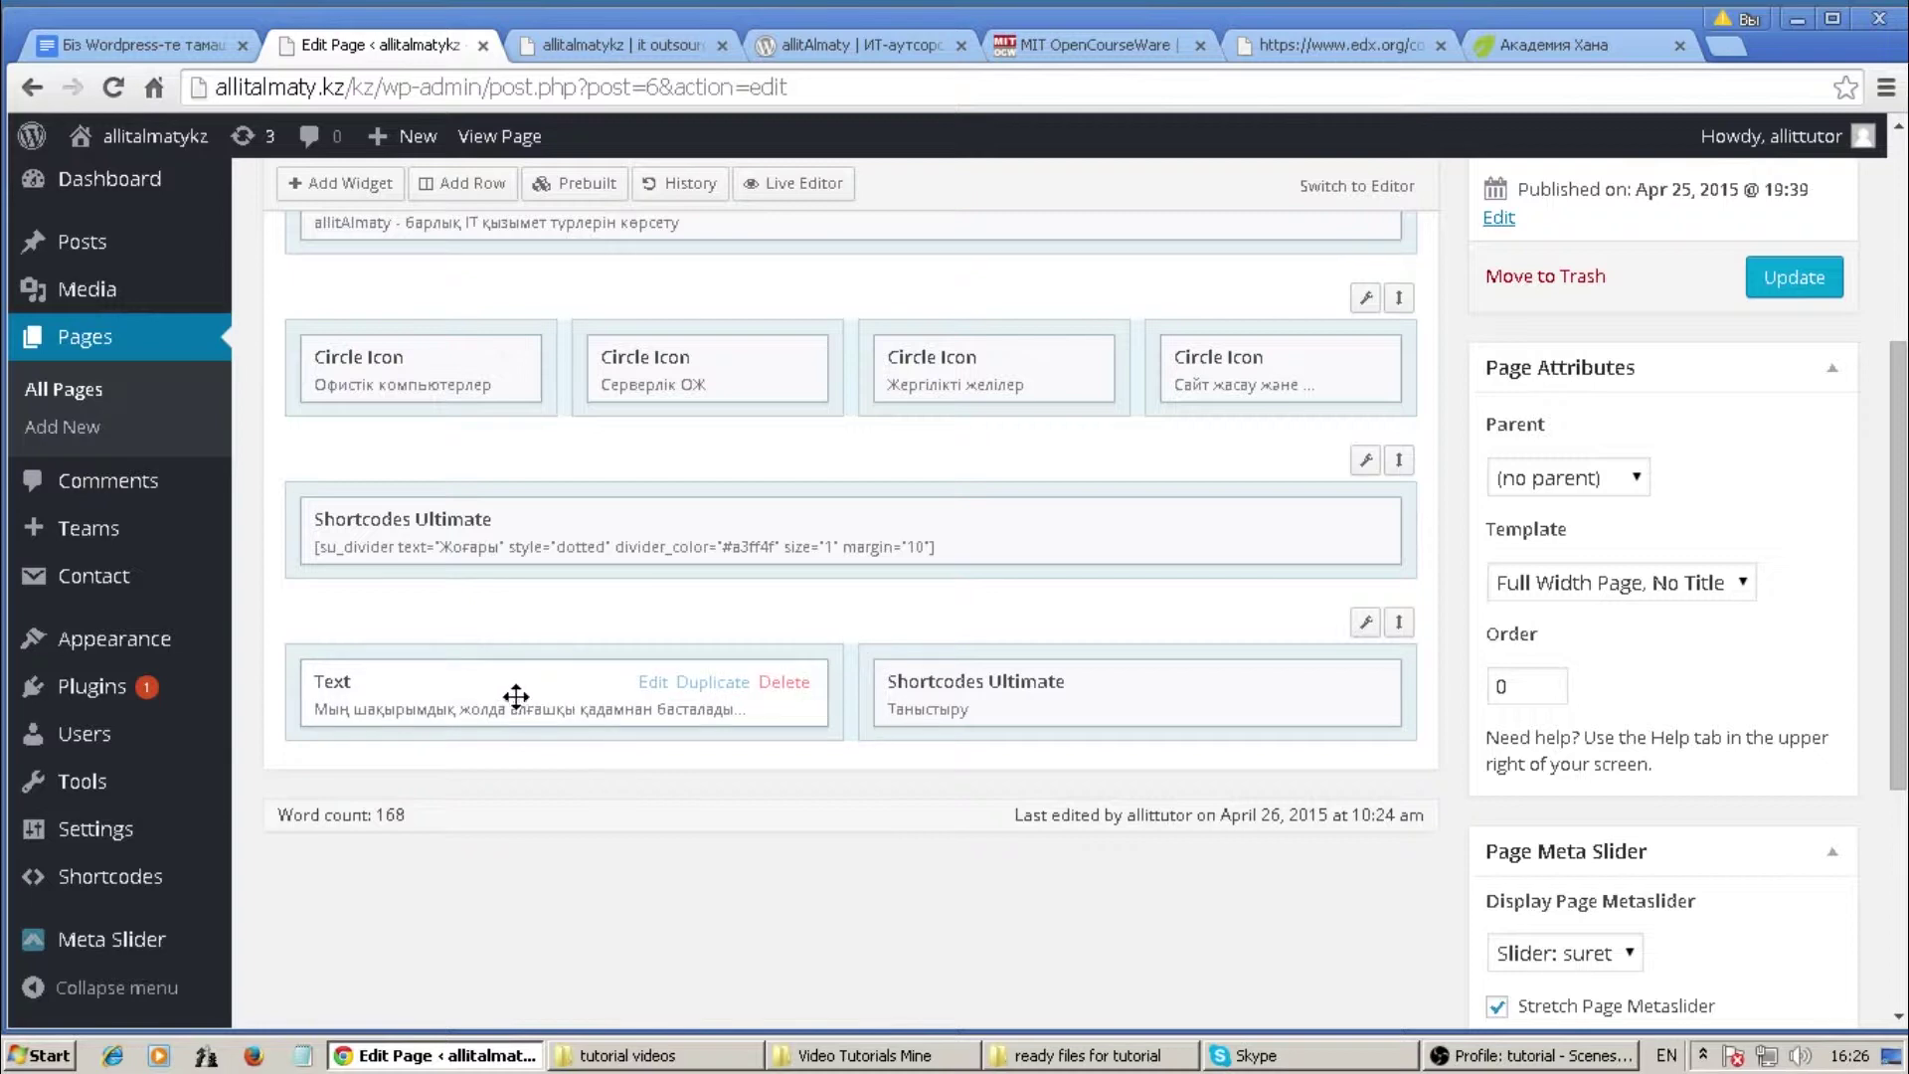
{"action": "left_click", "coordinate": [358, 185]}
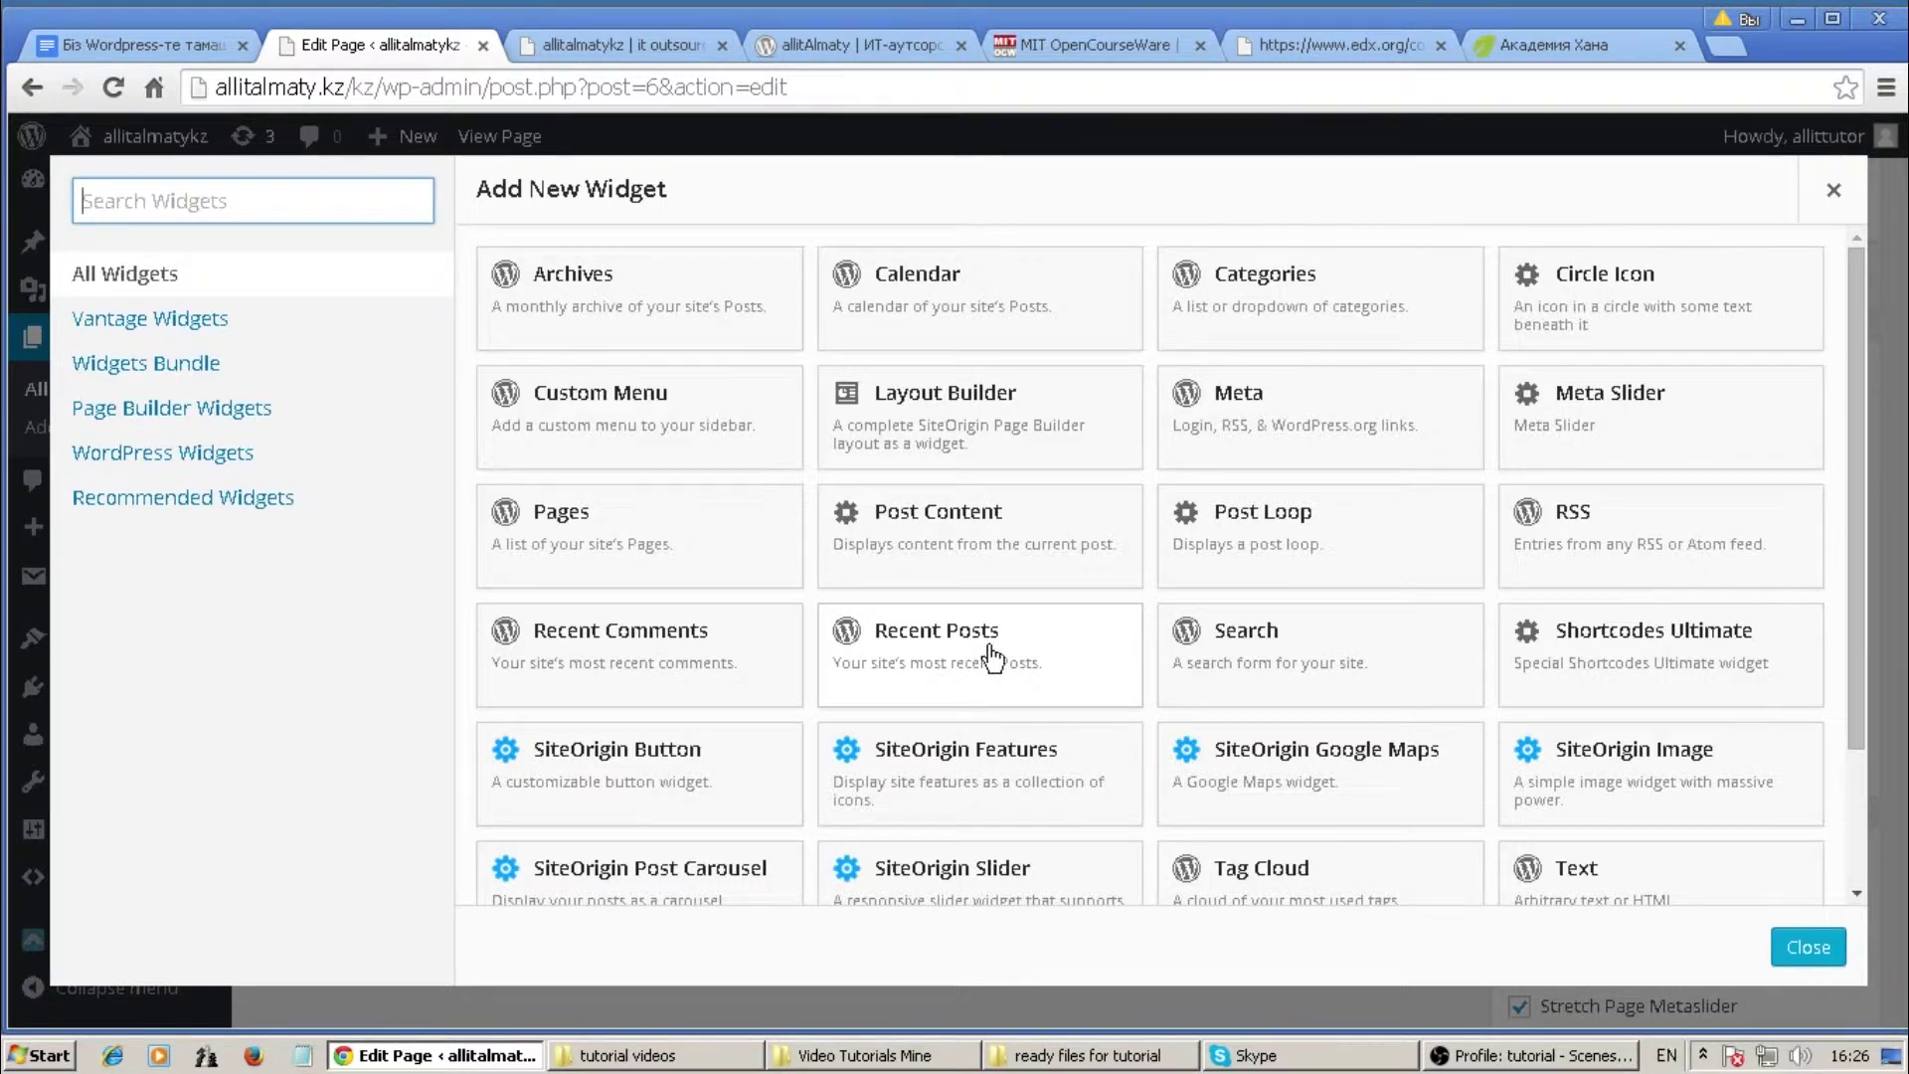
{"action": "scroll", "coordinate": [985, 646], "scroll_direction": "down", "scroll_amount": 3}
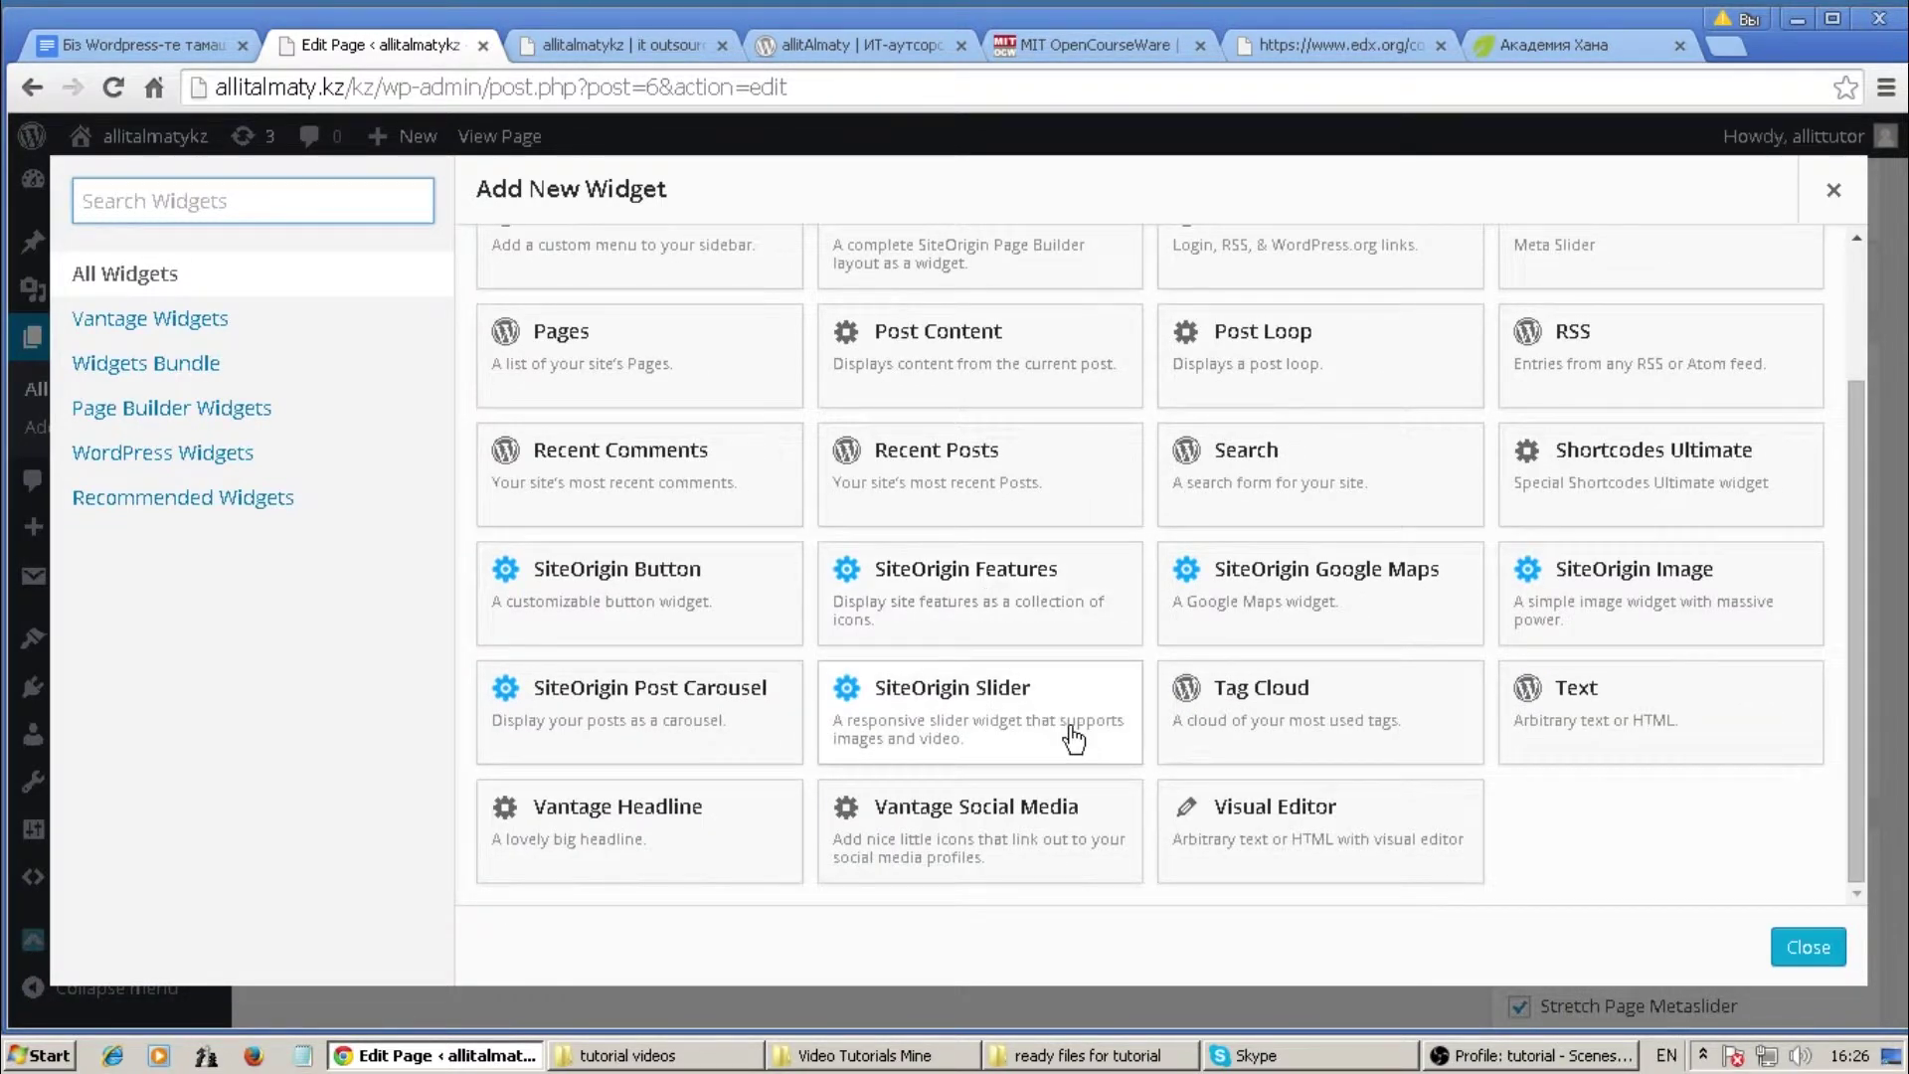
{"action": "left_click", "coordinate": [610, 623]}
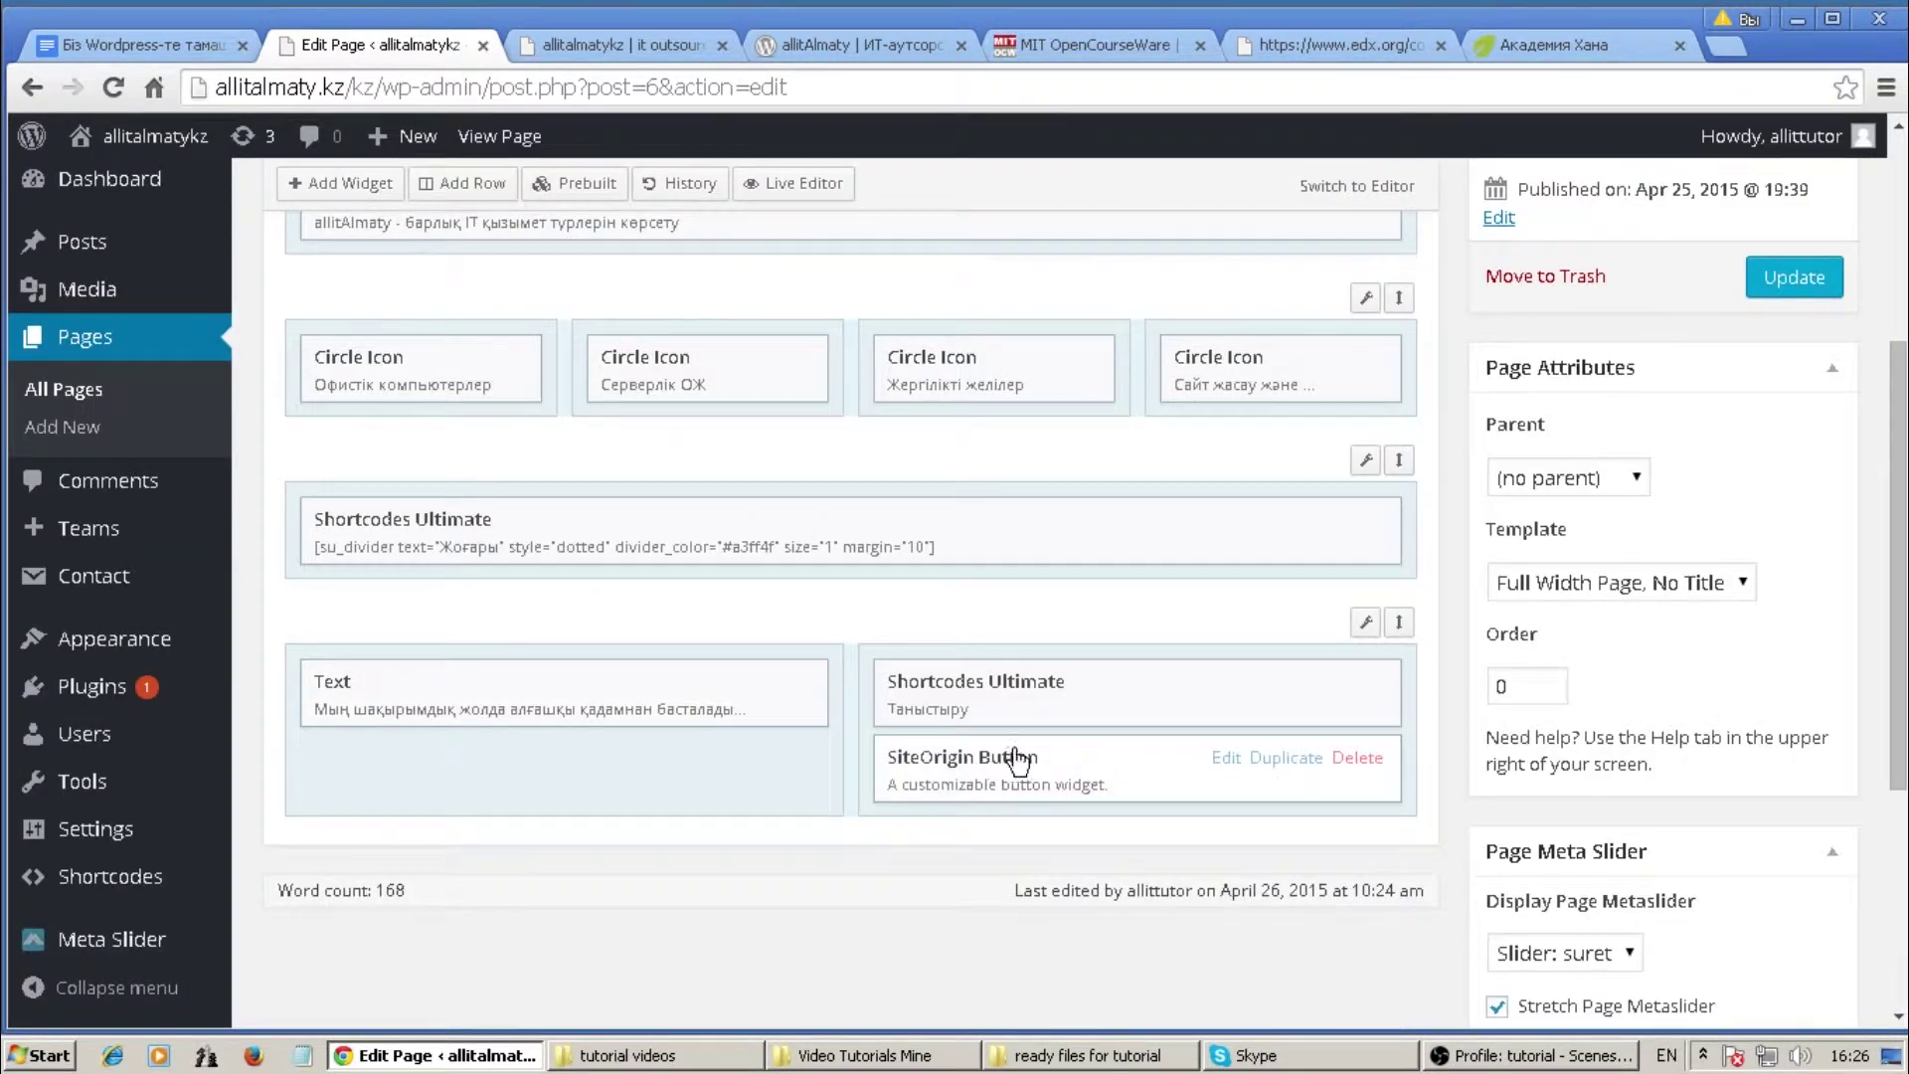
{"action": "left_click_drag", "start_coordinate": [1005, 760], "coordinate": [437, 765]}
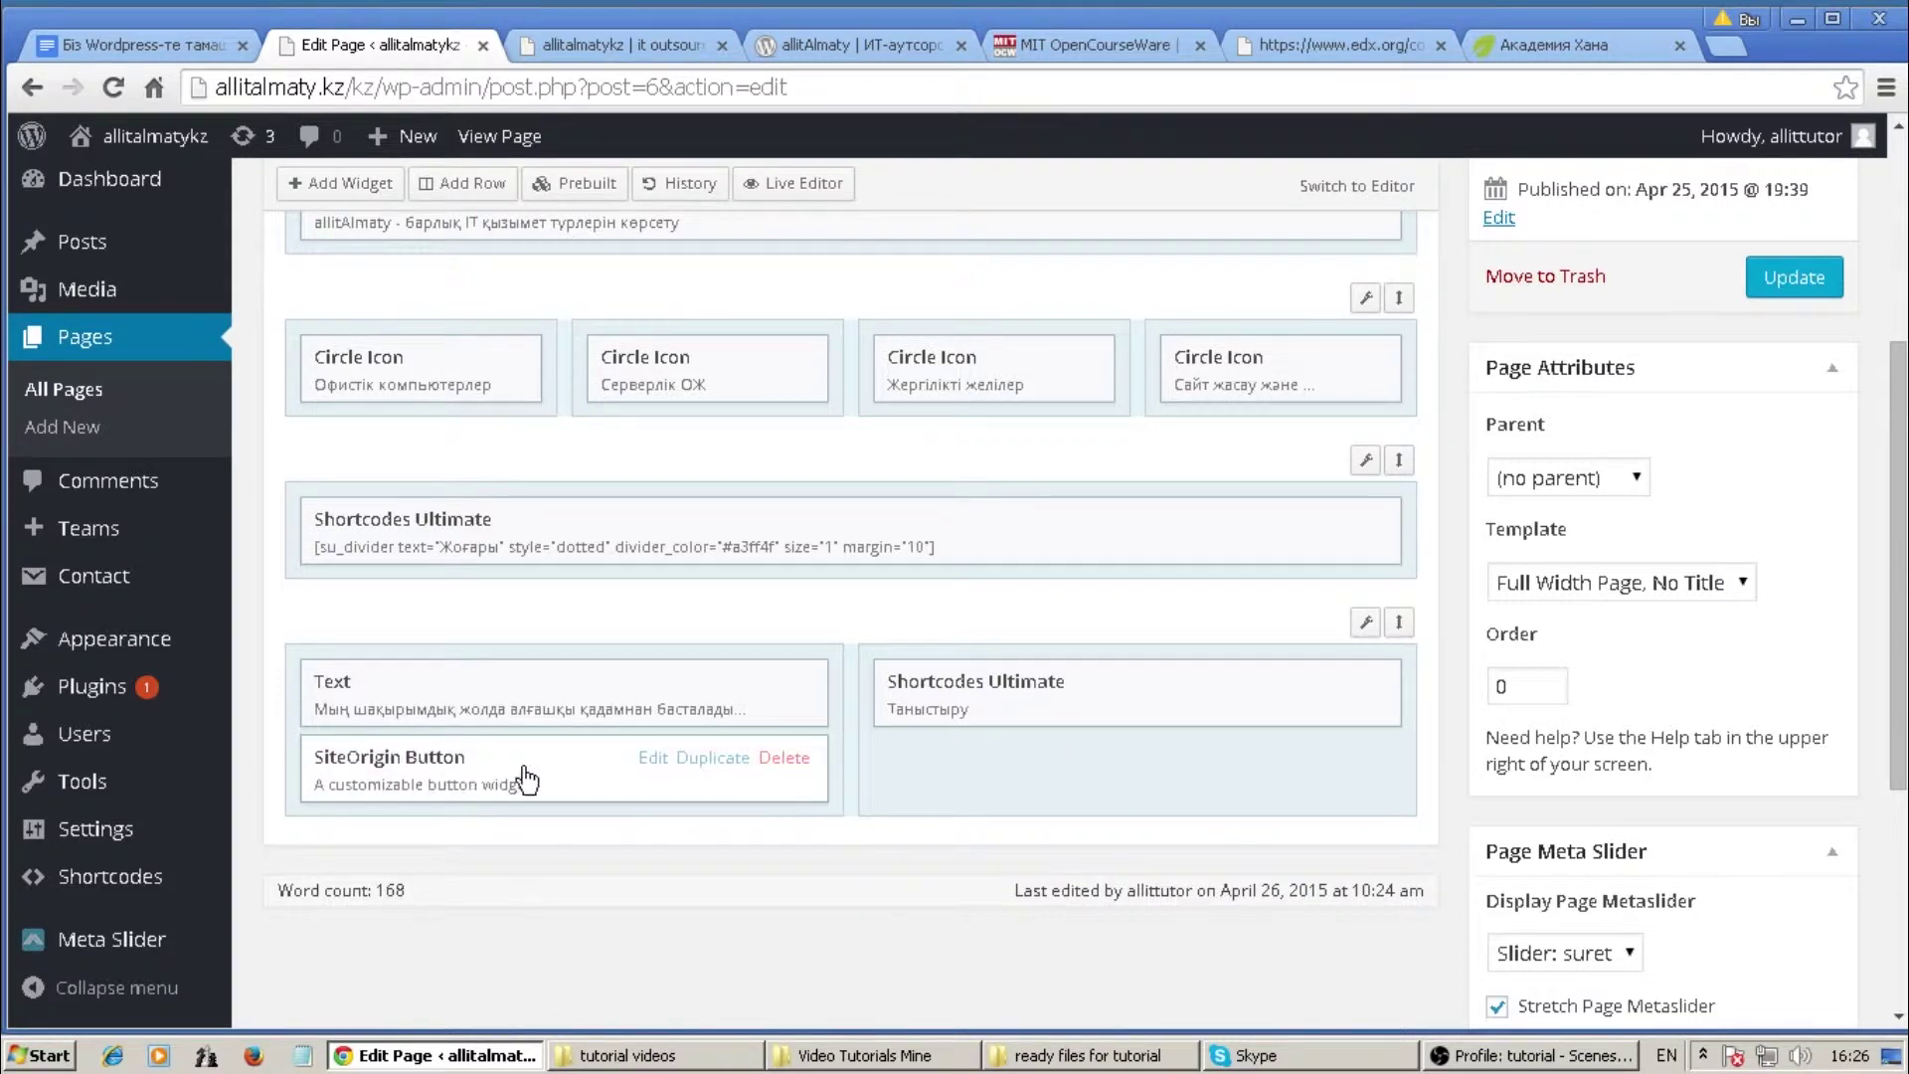
Open the SiteOrigin Button widget's settings and set its button text to "Толық"
{"action": "left_click", "coordinate": [653, 757]}
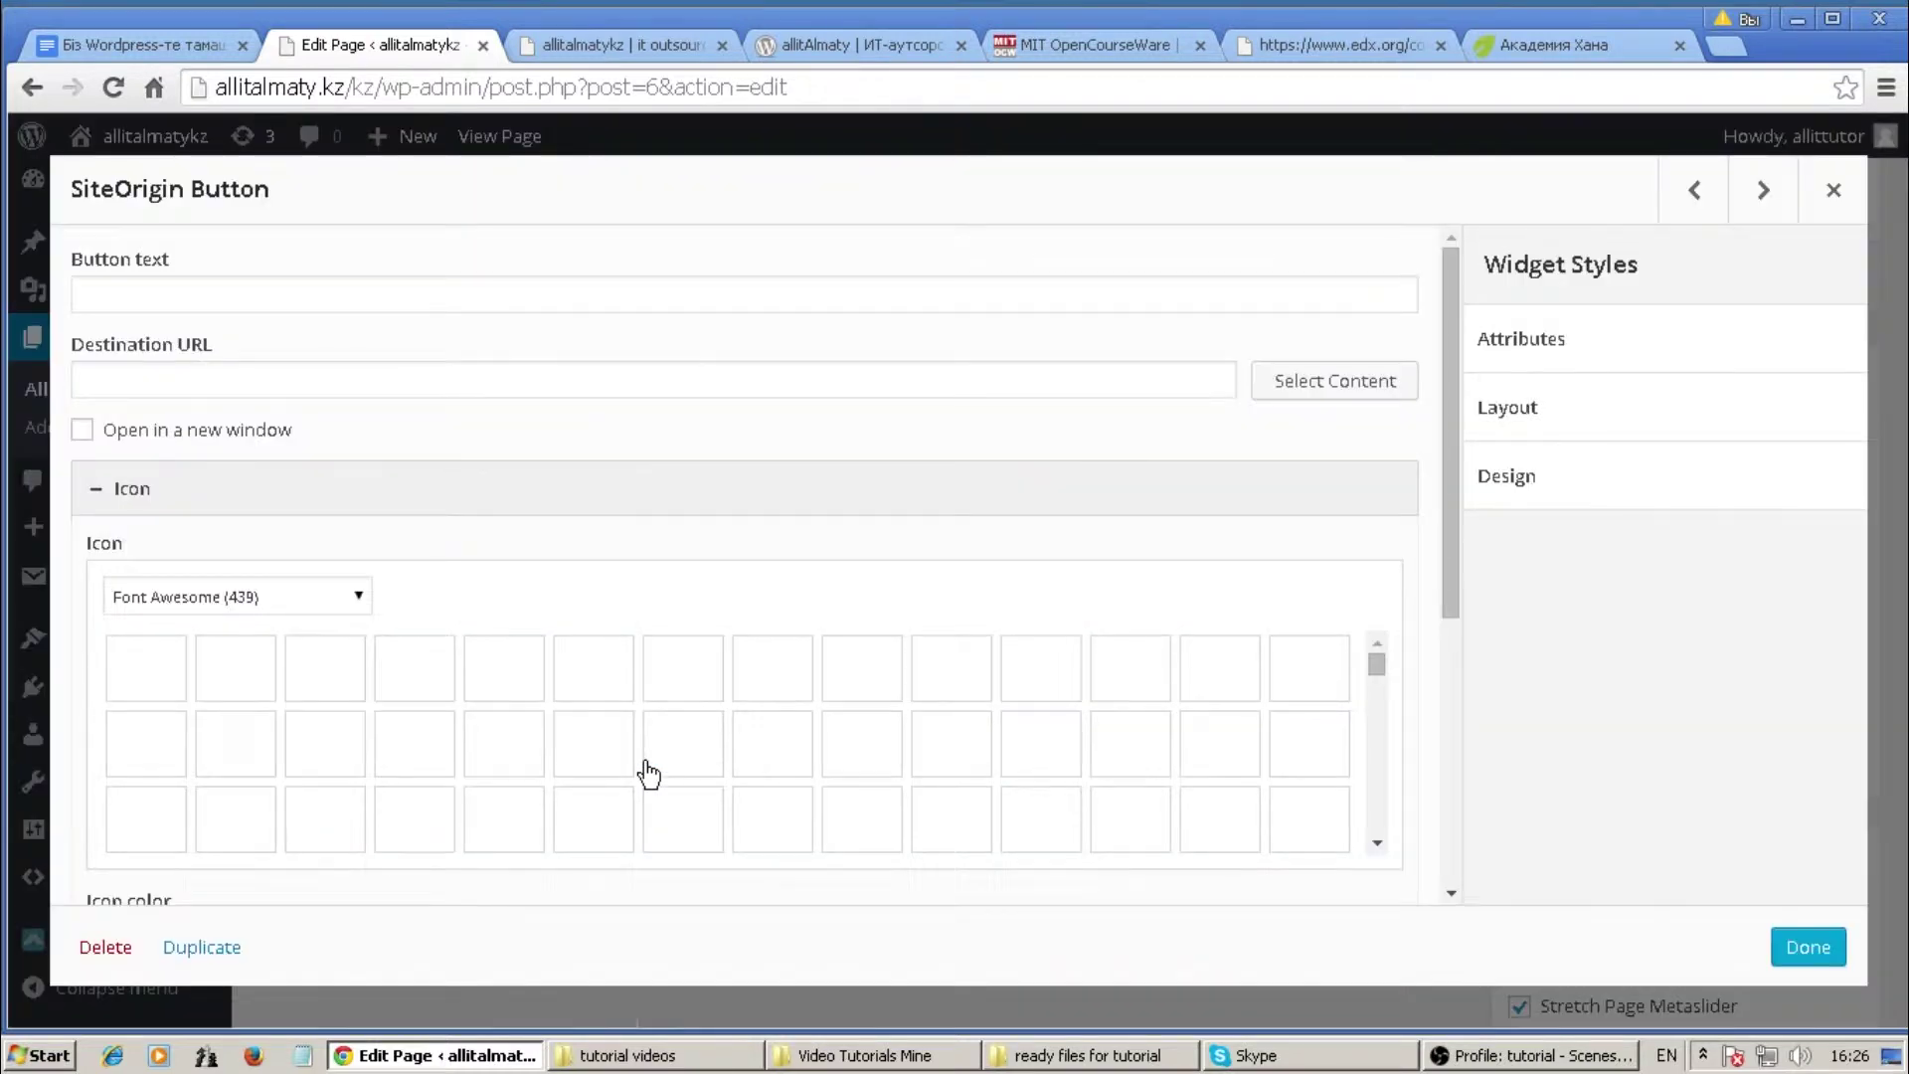
{"action": "left_click", "coordinate": [135, 297]}
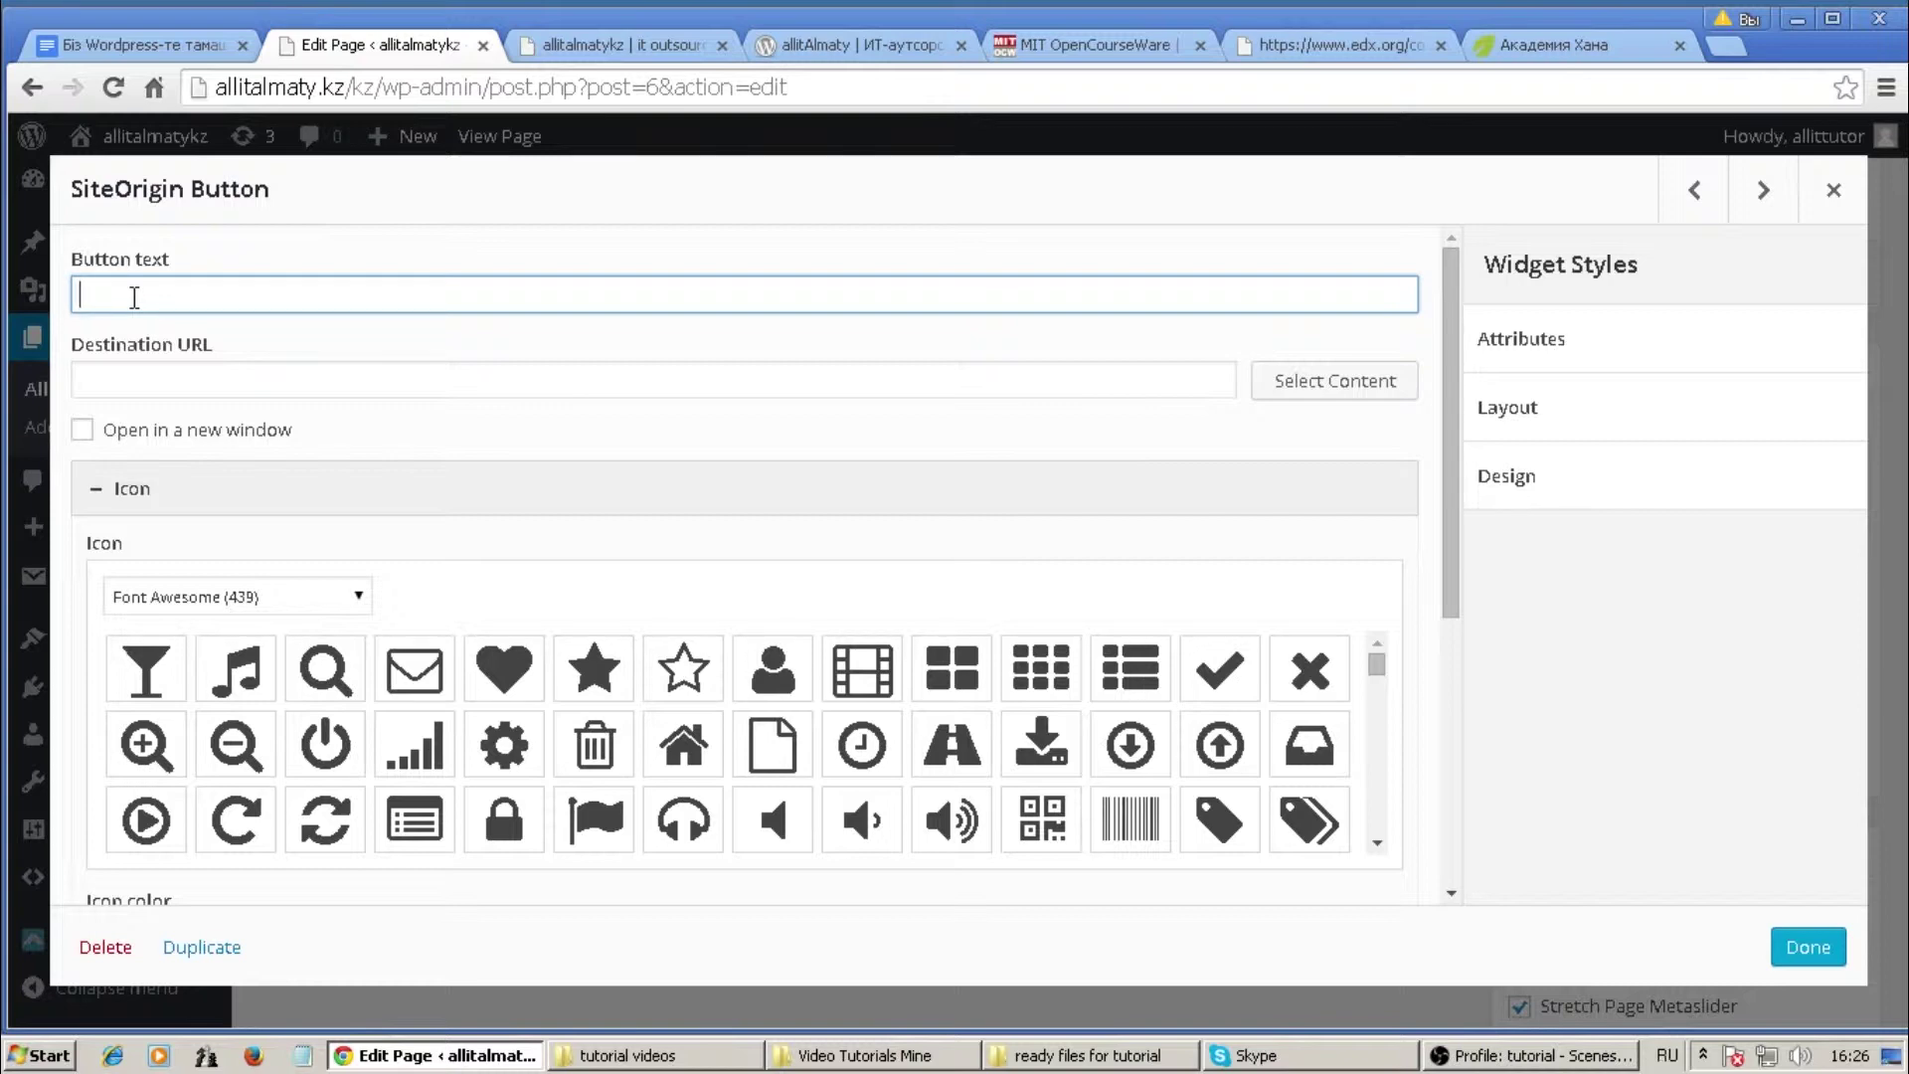
{"action": "key", "text": "alt+shift"}
{"action": "type", "text": "олық"}
Set the button's destination to the existing Хабарлама page and collapse the icon settings
{"action": "left_click", "coordinate": [146, 384]}
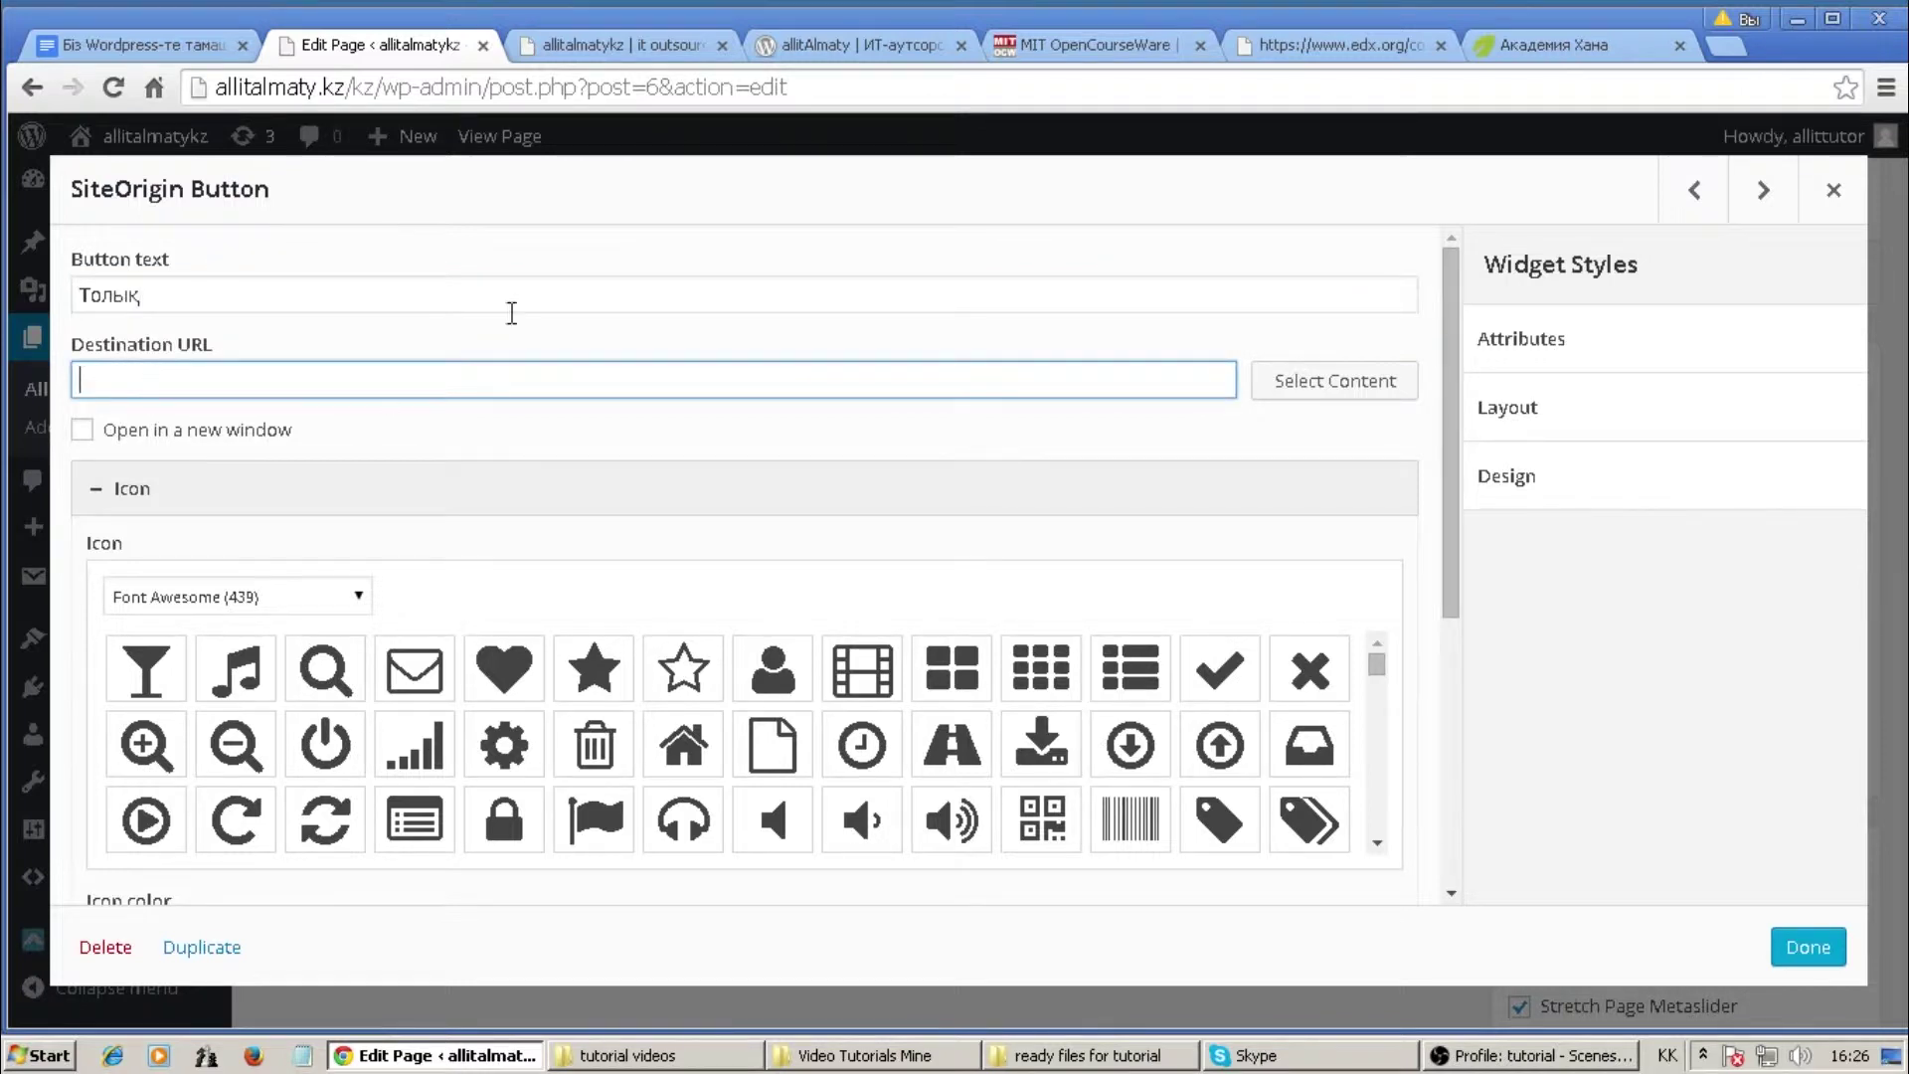
{"action": "left_click", "coordinate": [1339, 396]}
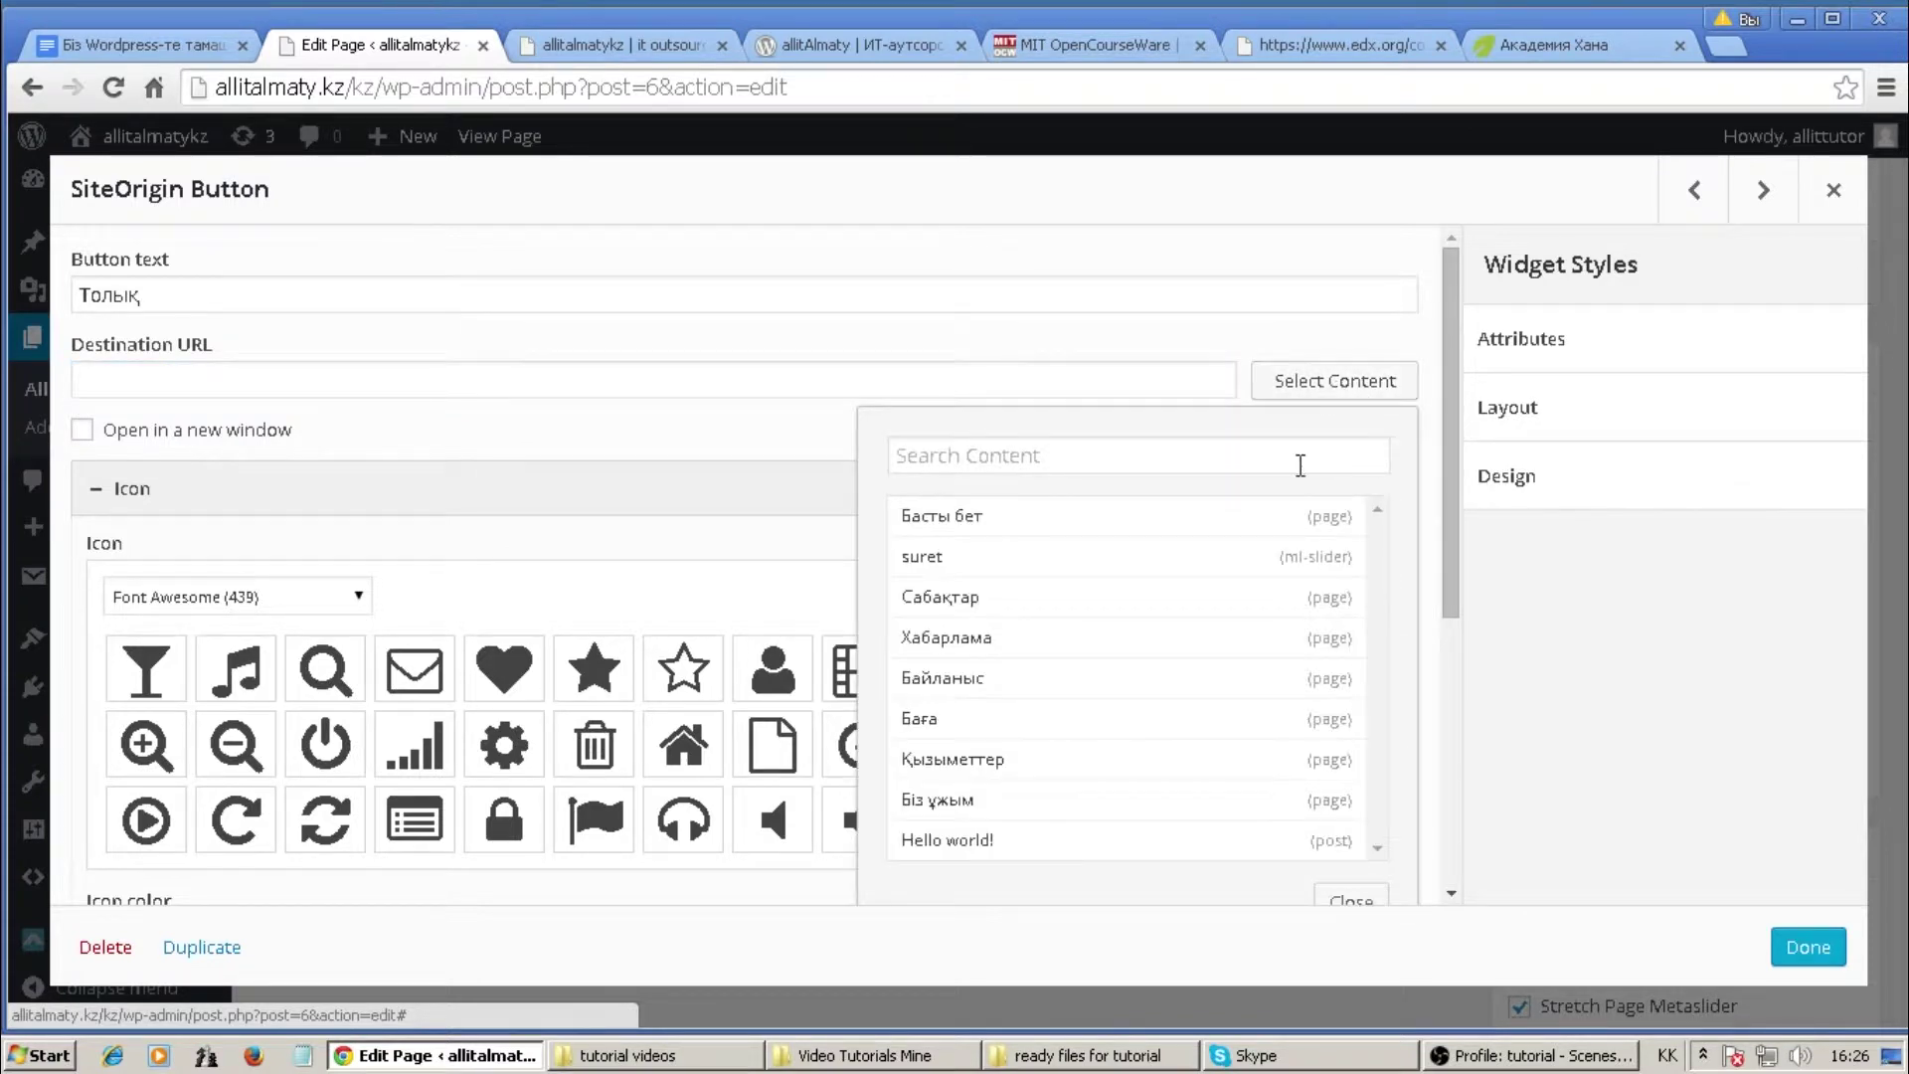
{"action": "left_click", "coordinate": [954, 651]}
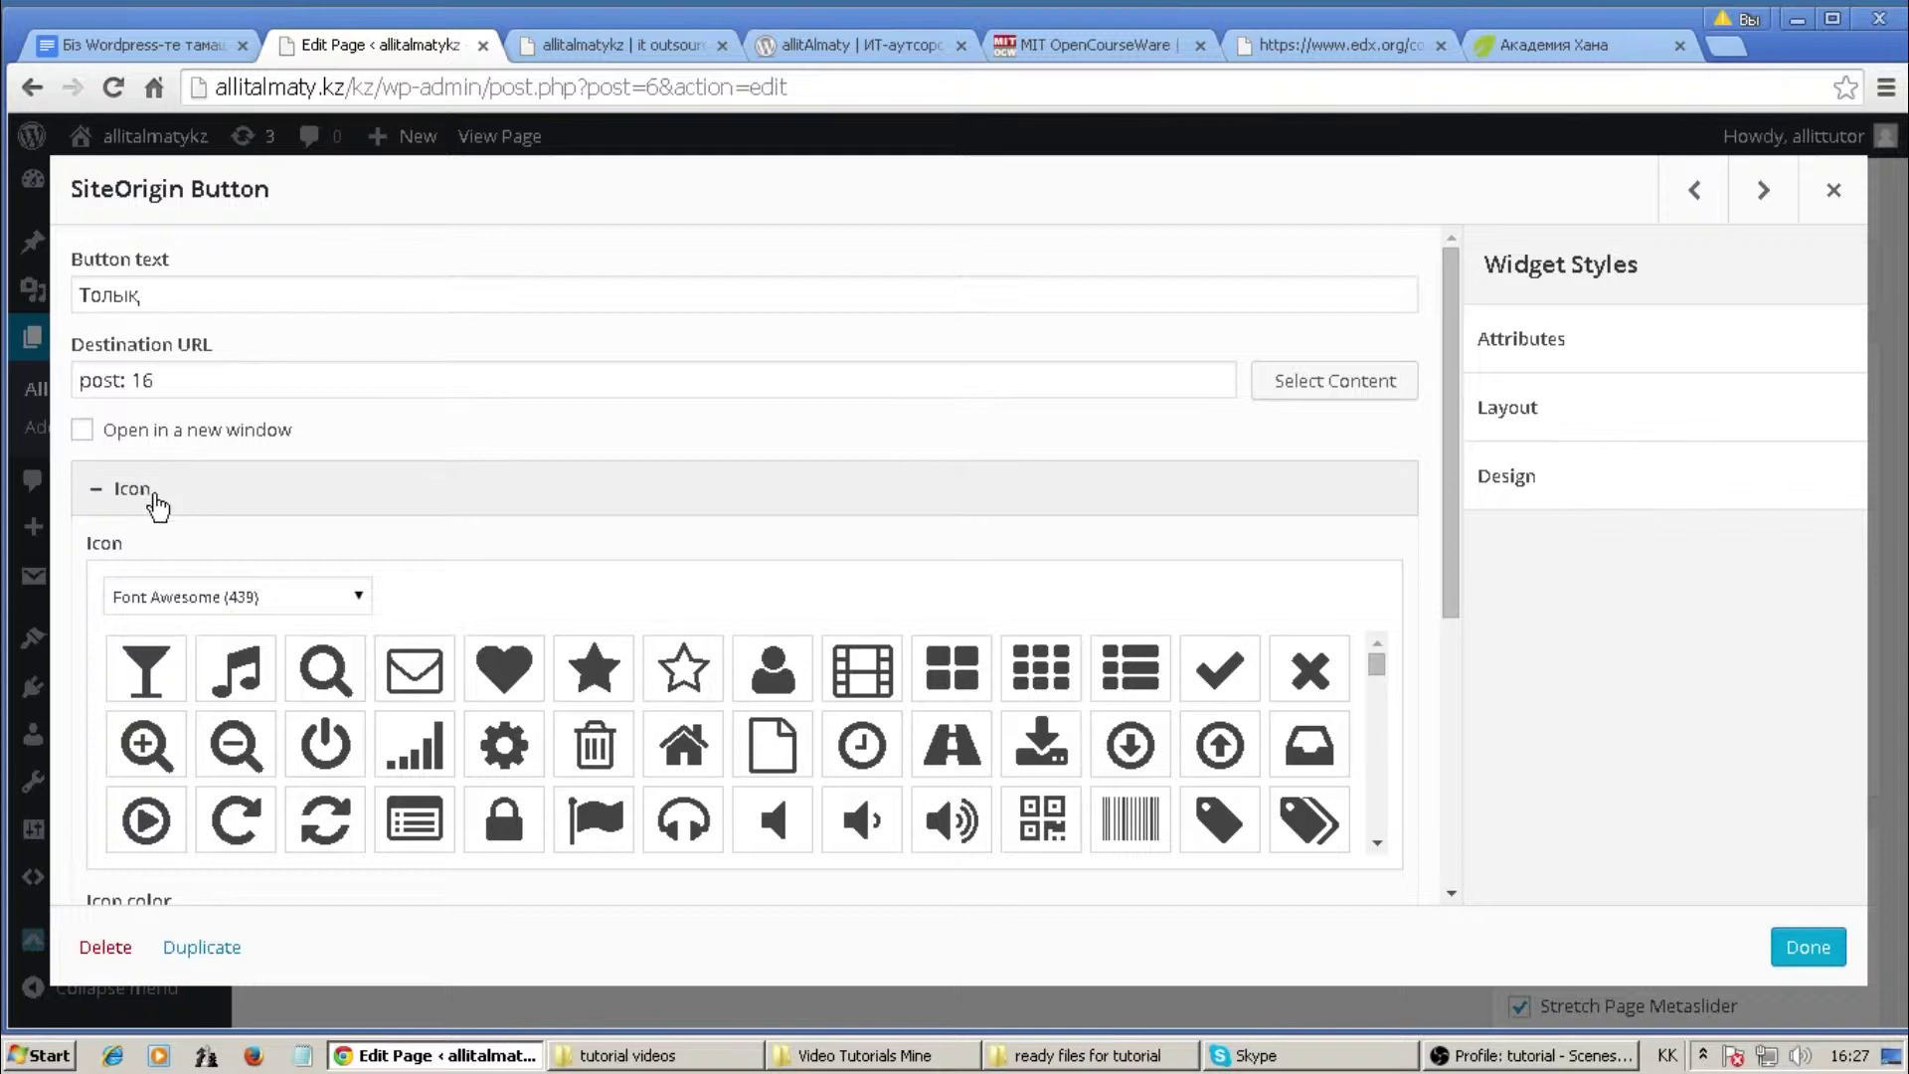
{"action": "left_click", "coordinate": [100, 489]}
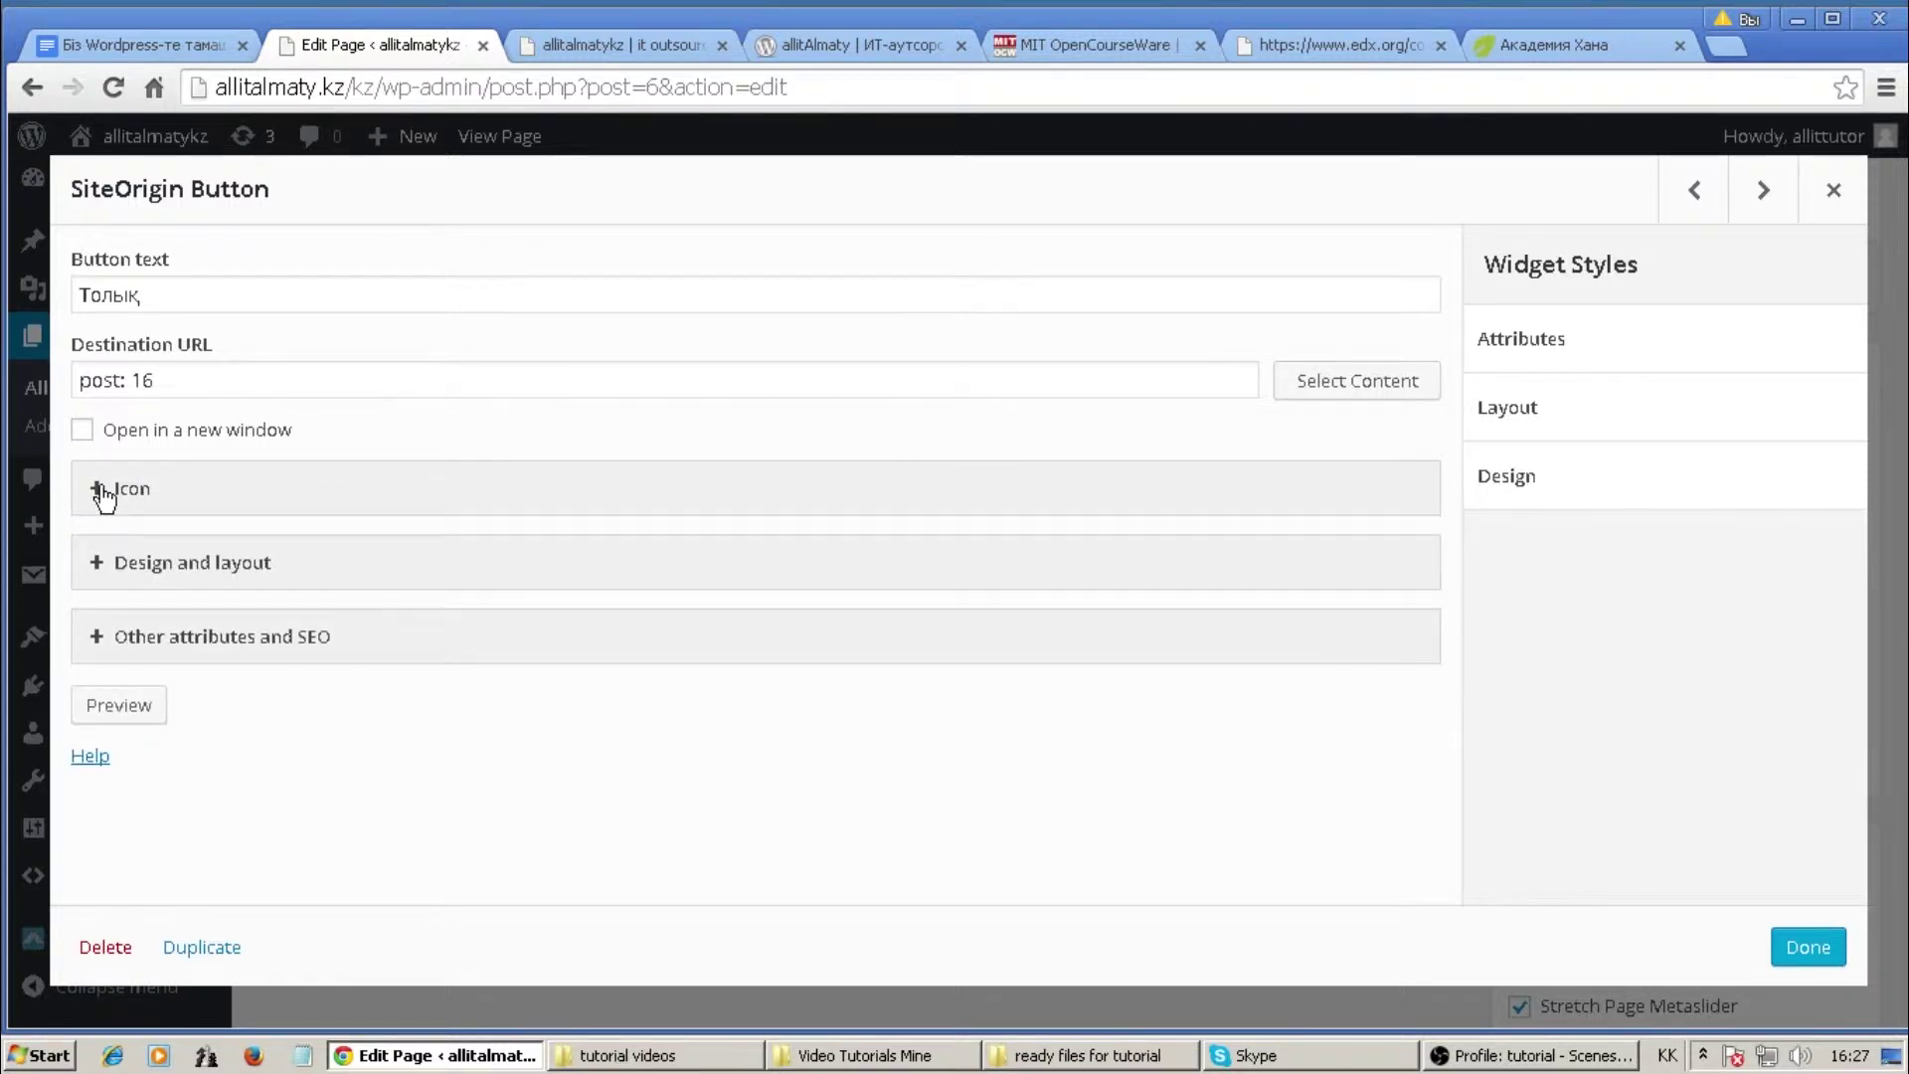
Choose the right-pointing arrow from the Font Awesome set as the Толық button's icon
{"action": "left_click", "coordinate": [100, 489]}
{"action": "scroll", "coordinate": [157, 756], "scroll_direction": "down", "scroll_amount": 1}
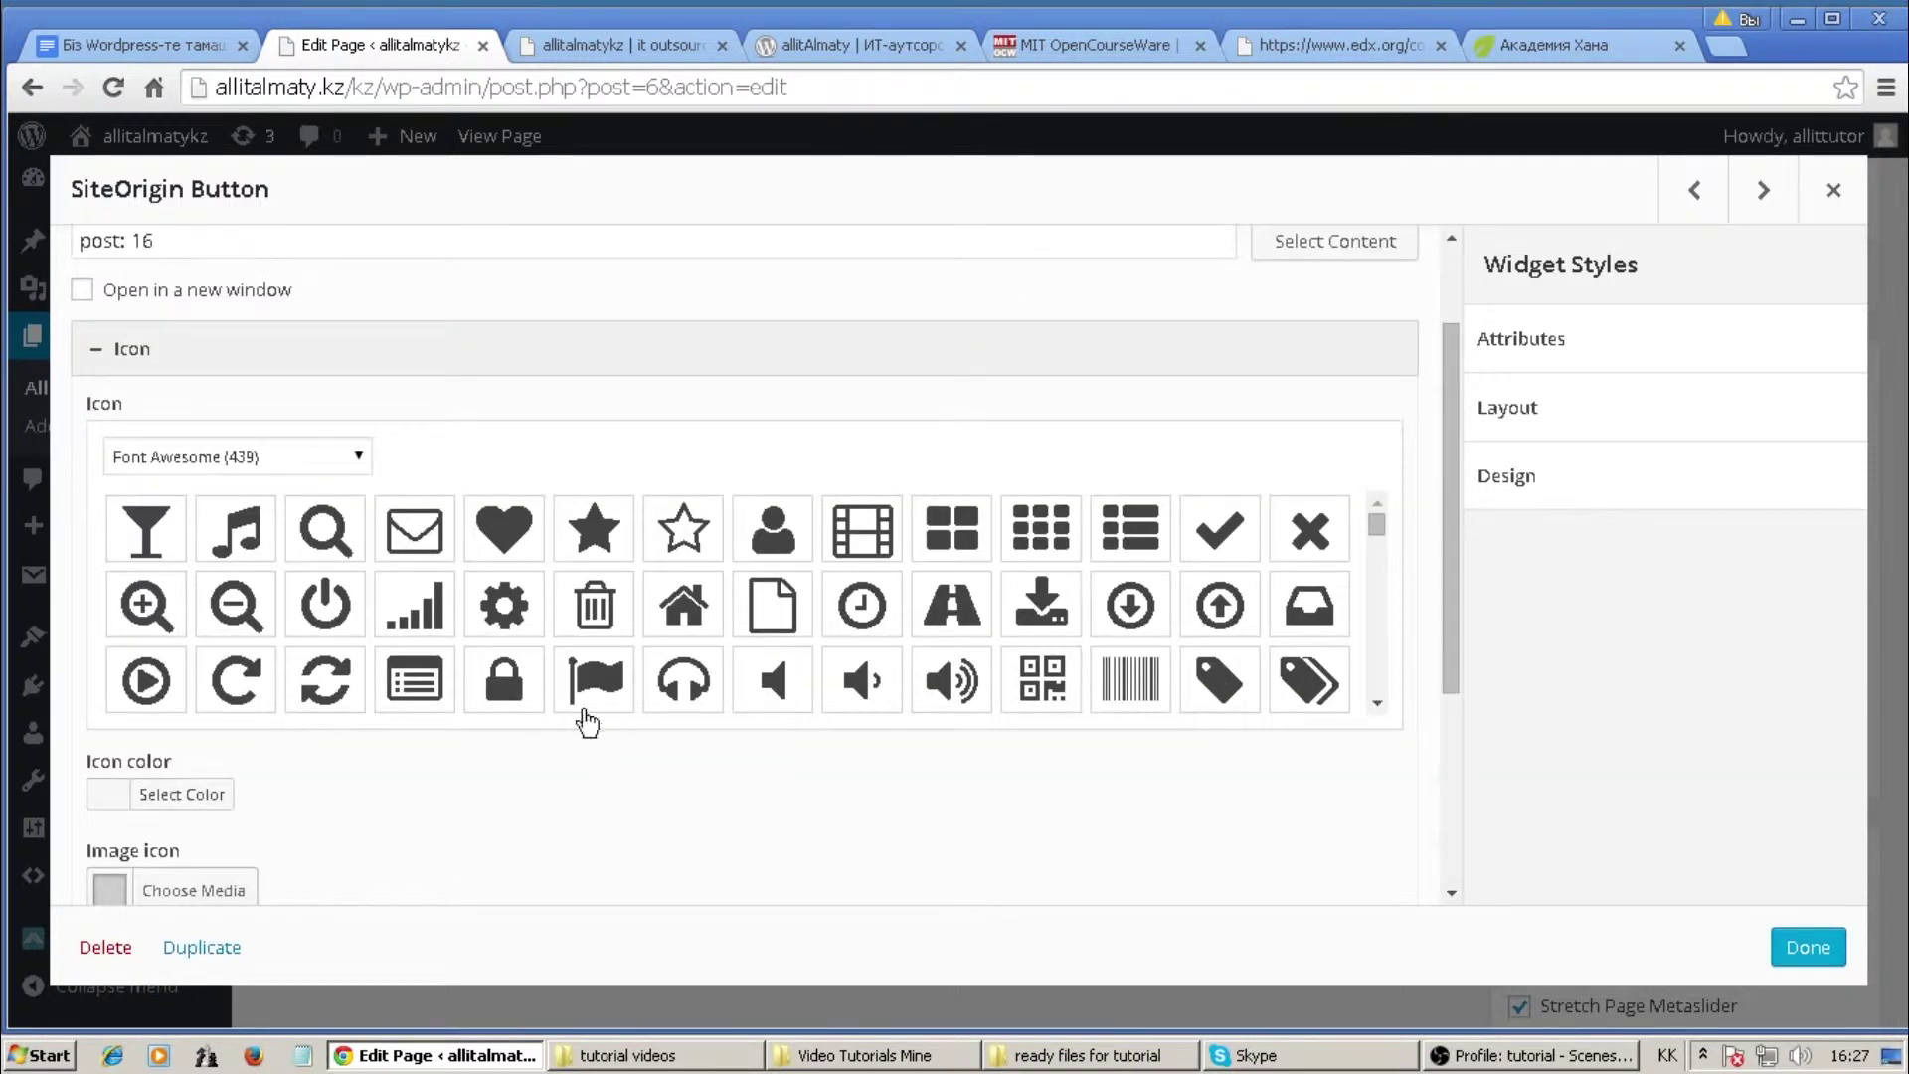
{"action": "left_click_drag", "start_coordinate": [1376, 532], "coordinate": [1378, 550]}
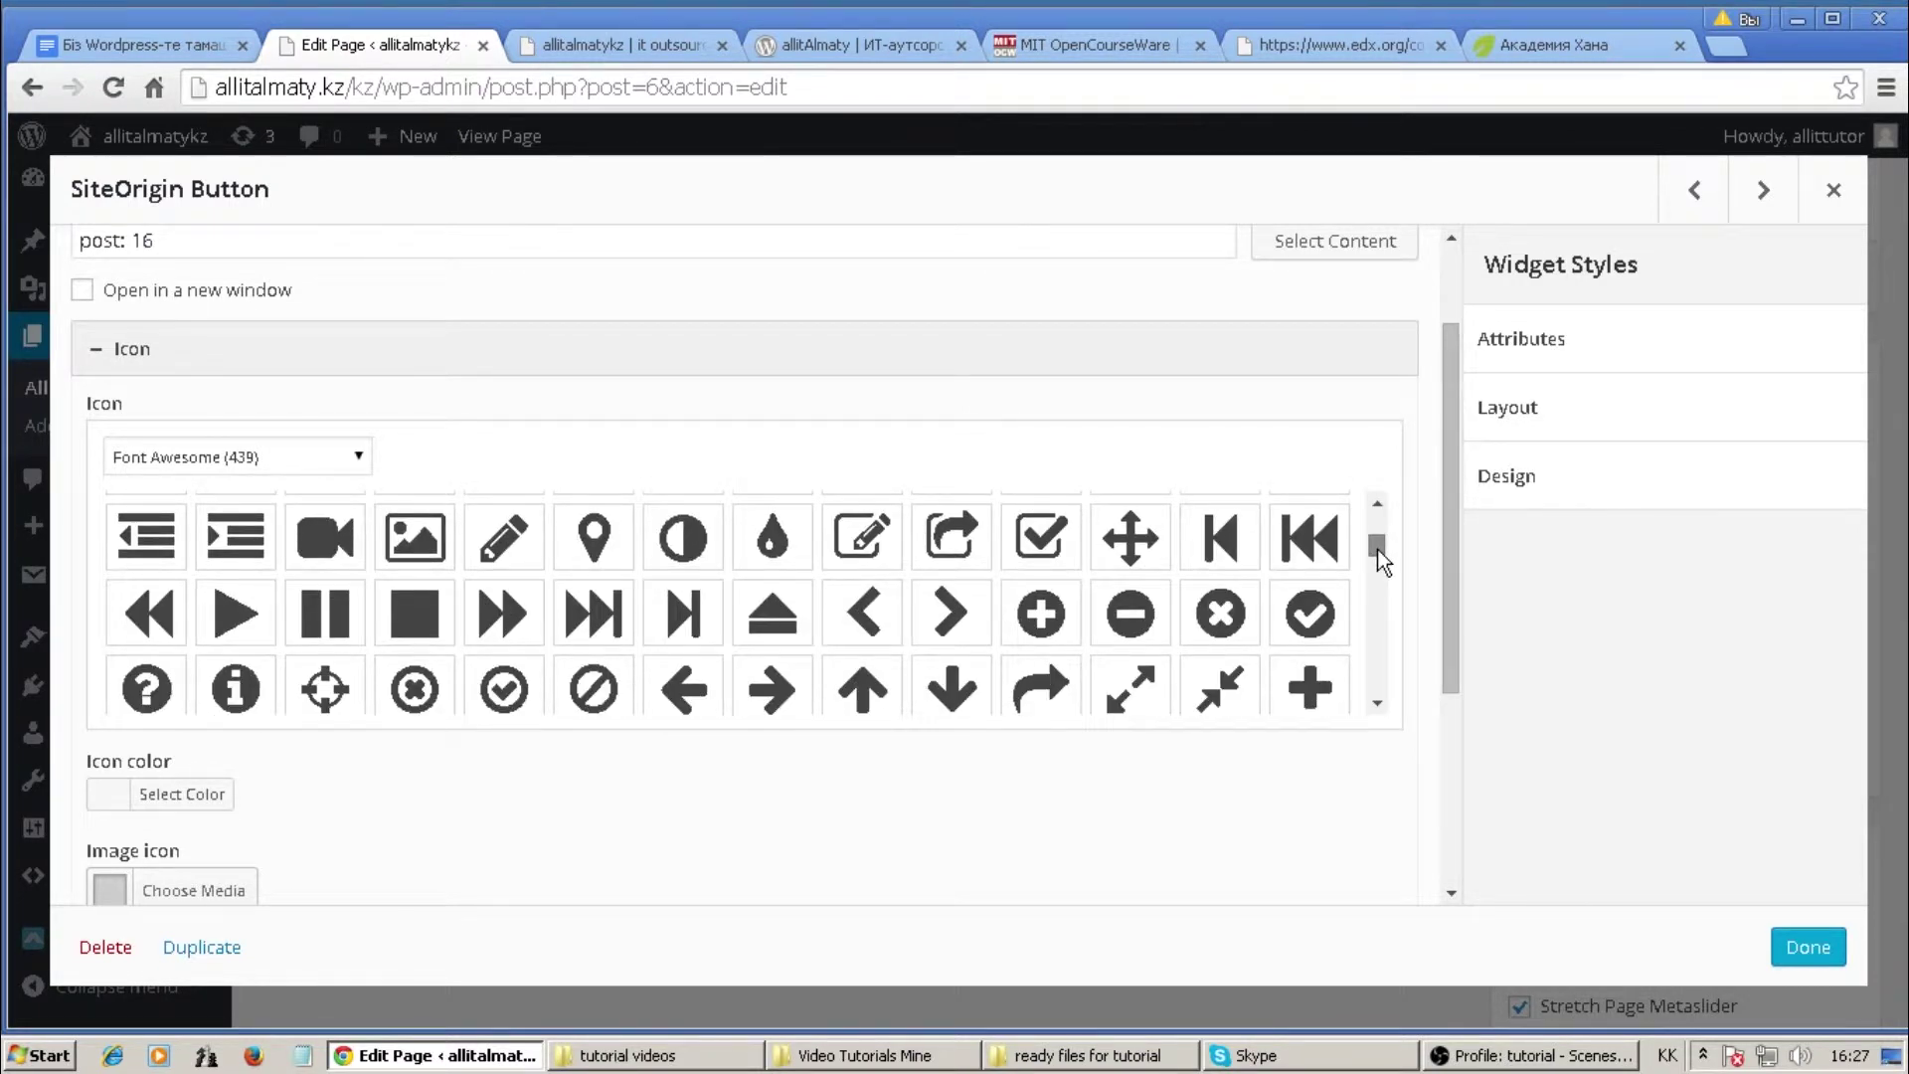
{"action": "left_click_drag", "start_coordinate": [1376, 549], "coordinate": [1376, 562]}
{"action": "scroll", "coordinate": [955, 626], "scroll_direction": "down", "scroll_amount": 3}
{"action": "scroll", "coordinate": [818, 579], "scroll_direction": "up", "scroll_amount": 4}
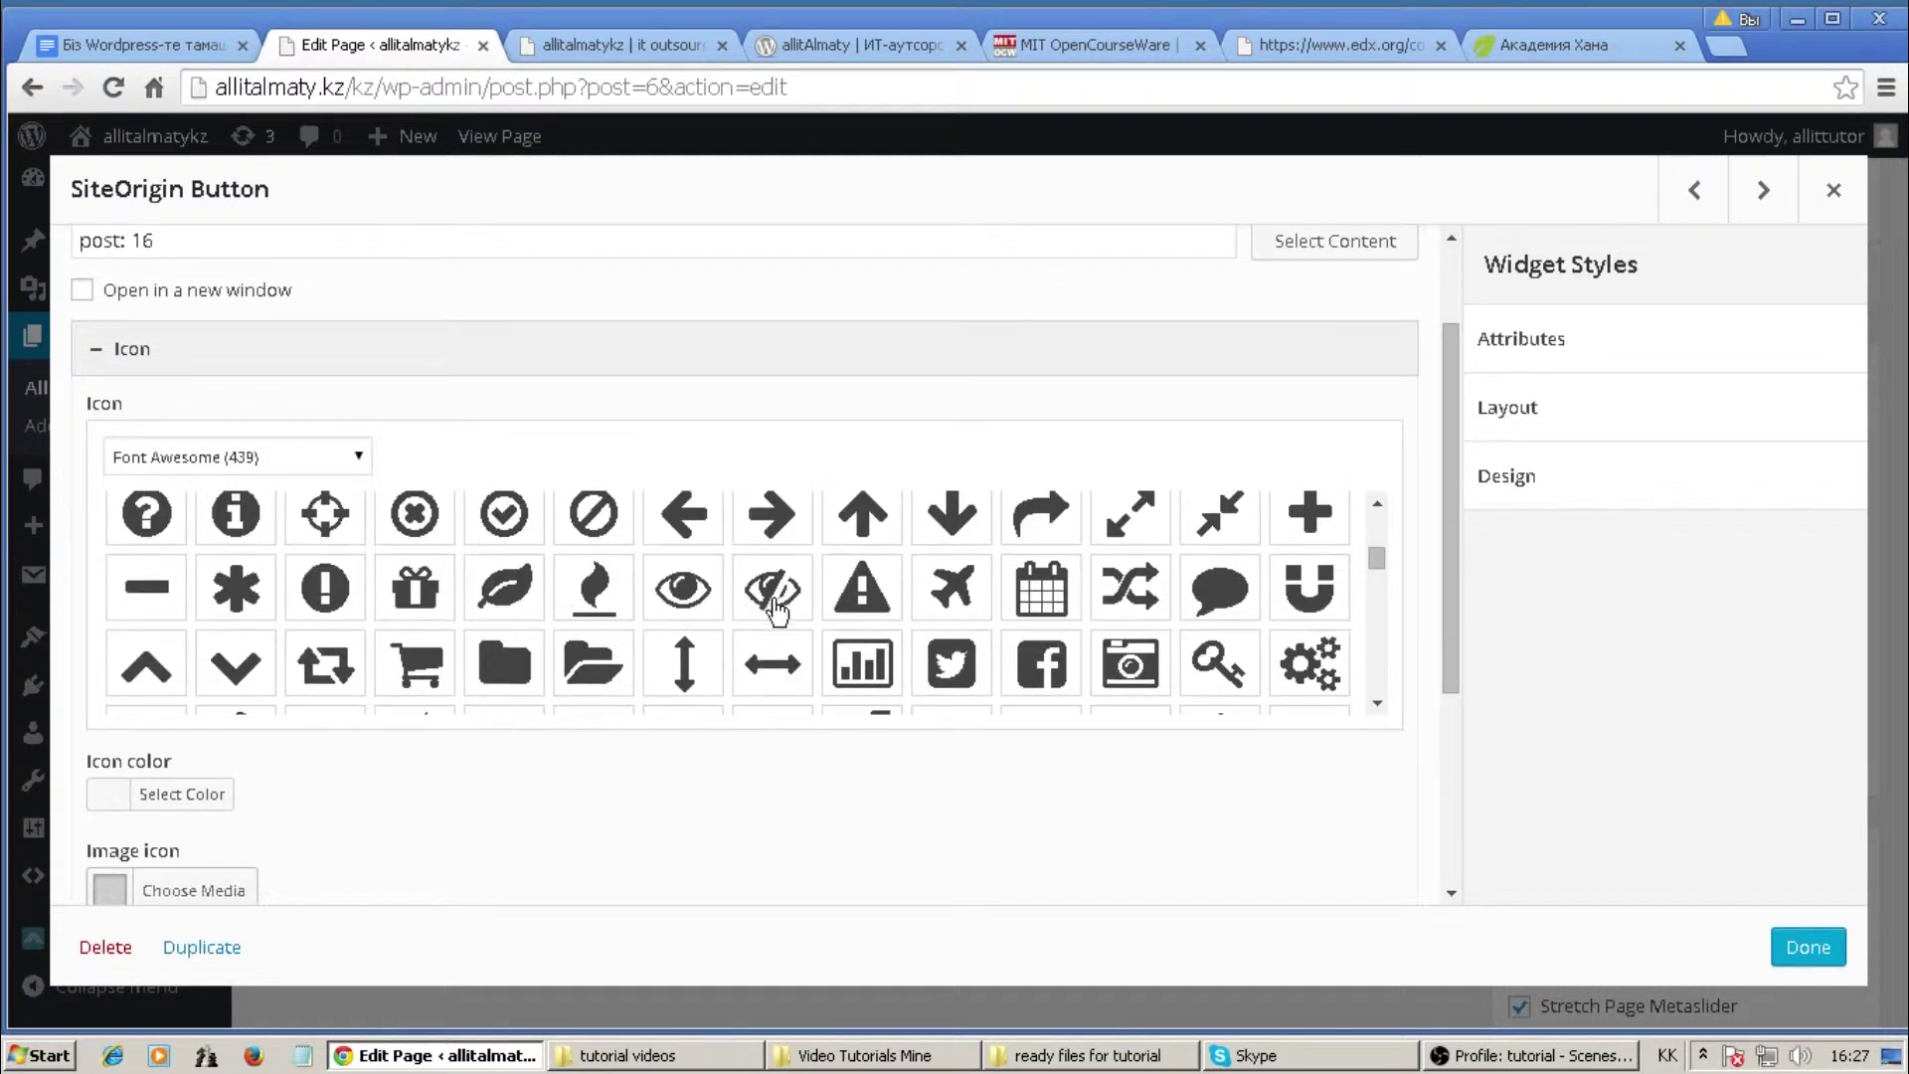
{"action": "left_click", "coordinate": [763, 530]}
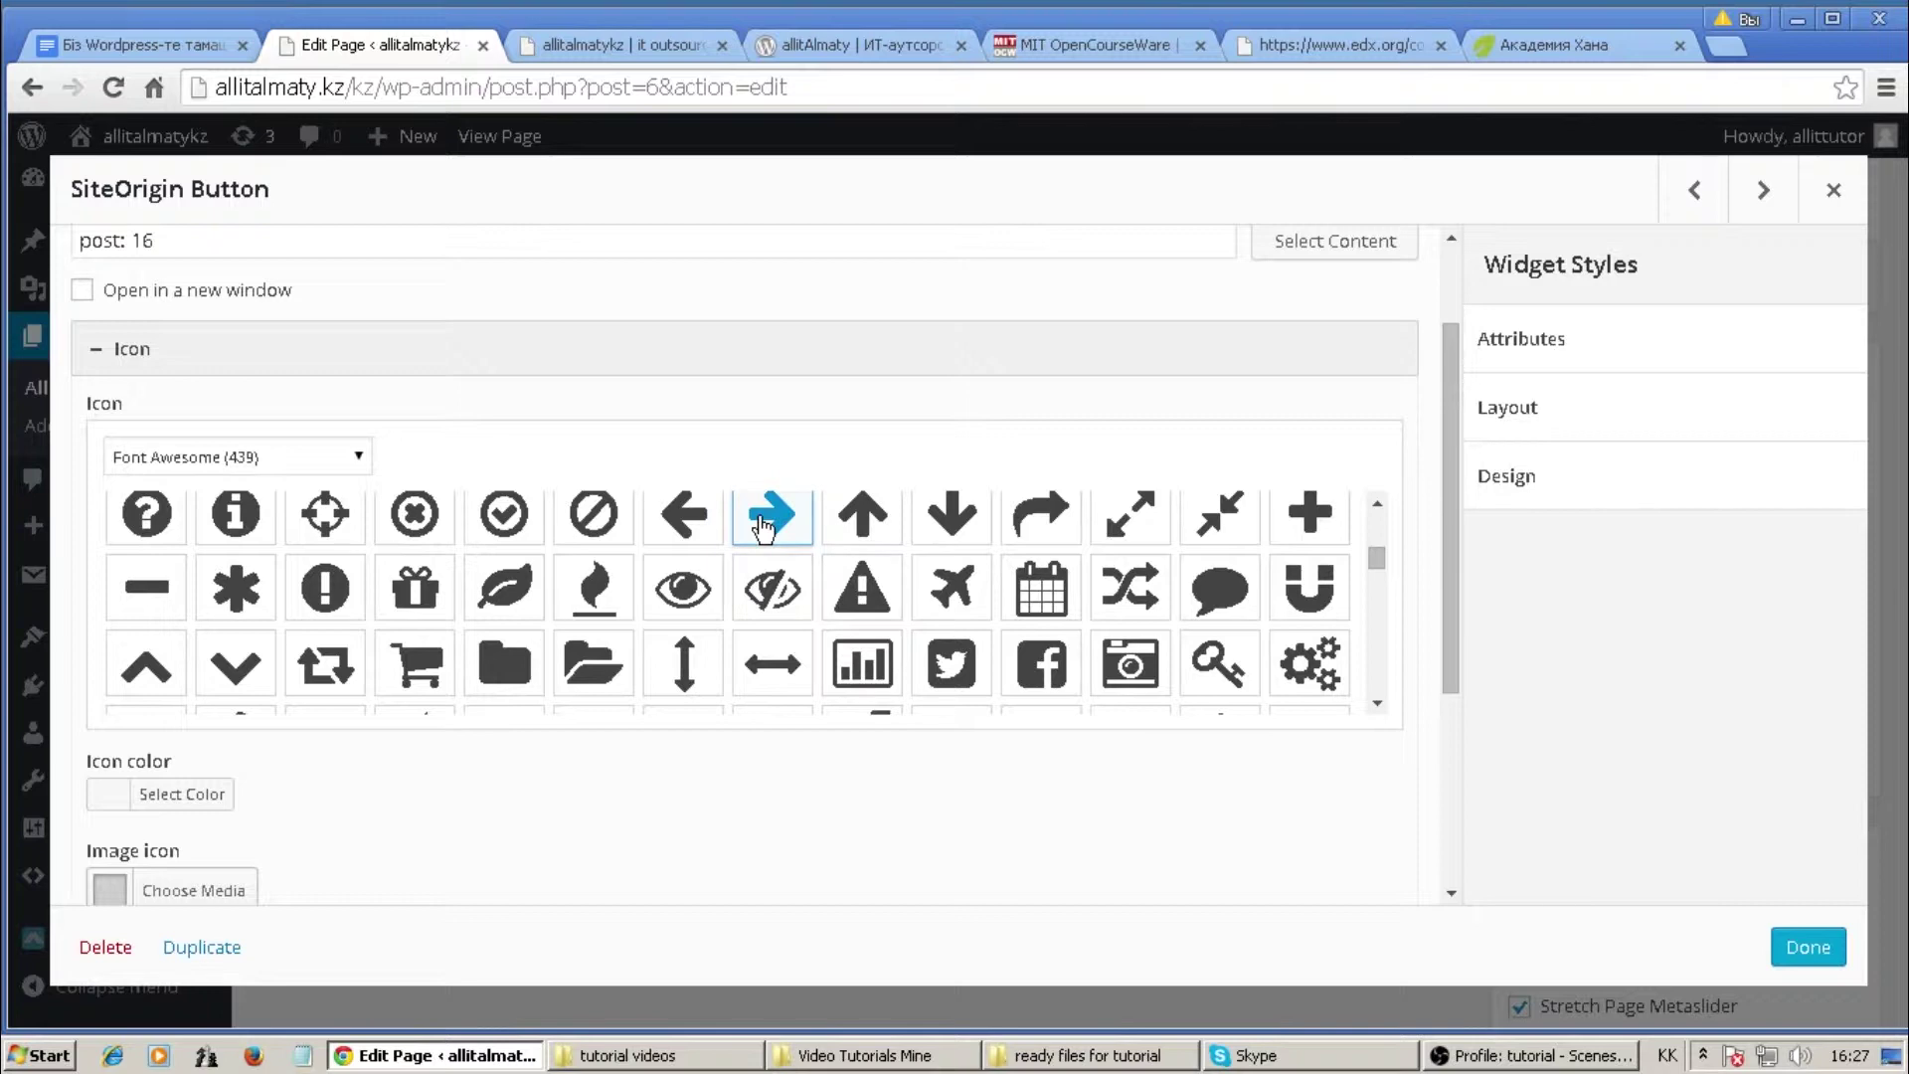
{"action": "scroll", "coordinate": [450, 710], "scroll_direction": "down", "scroll_amount": 5}
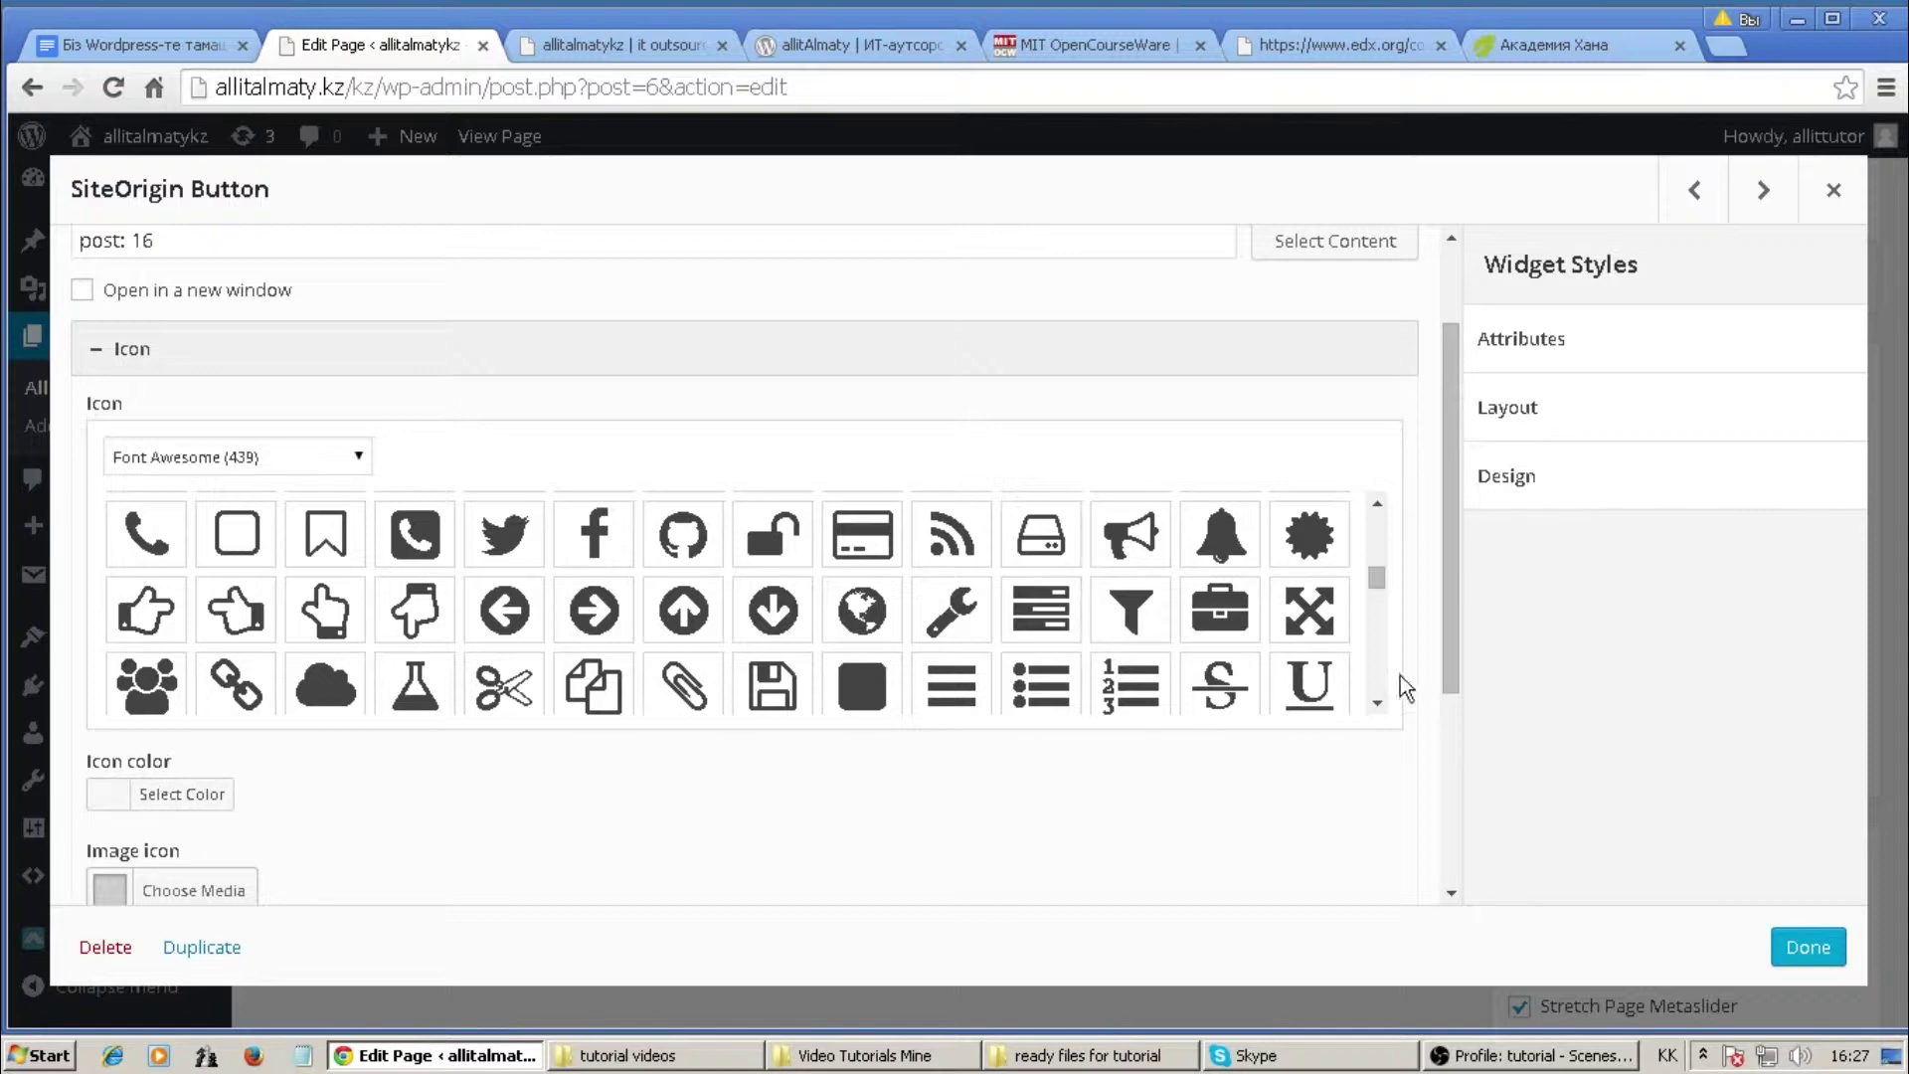
Review the button's design and layout settings, including the font size and padding choices
{"action": "left_click_drag", "start_coordinate": [1454, 661], "coordinate": [1440, 808]}
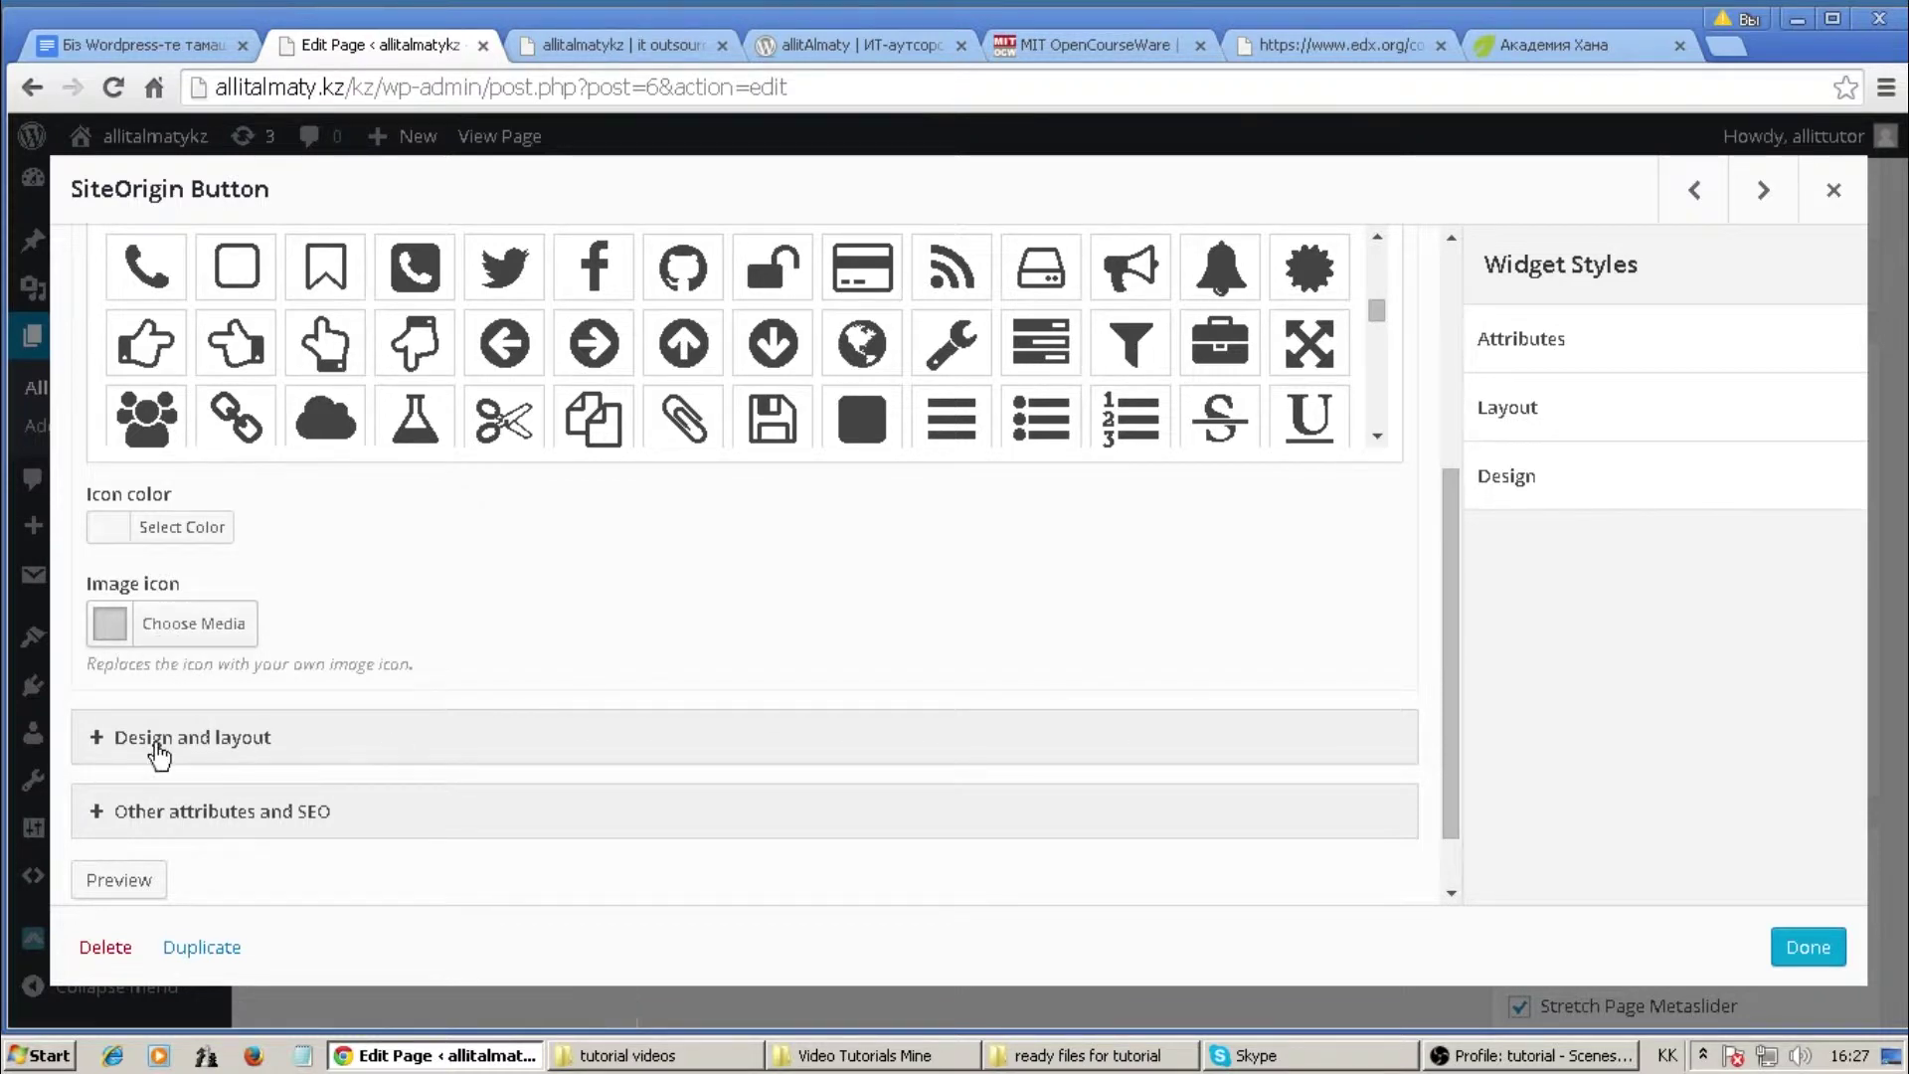
{"action": "left_click", "coordinate": [95, 744]}
{"action": "left_click_drag", "start_coordinate": [1450, 577], "coordinate": [1450, 740]}
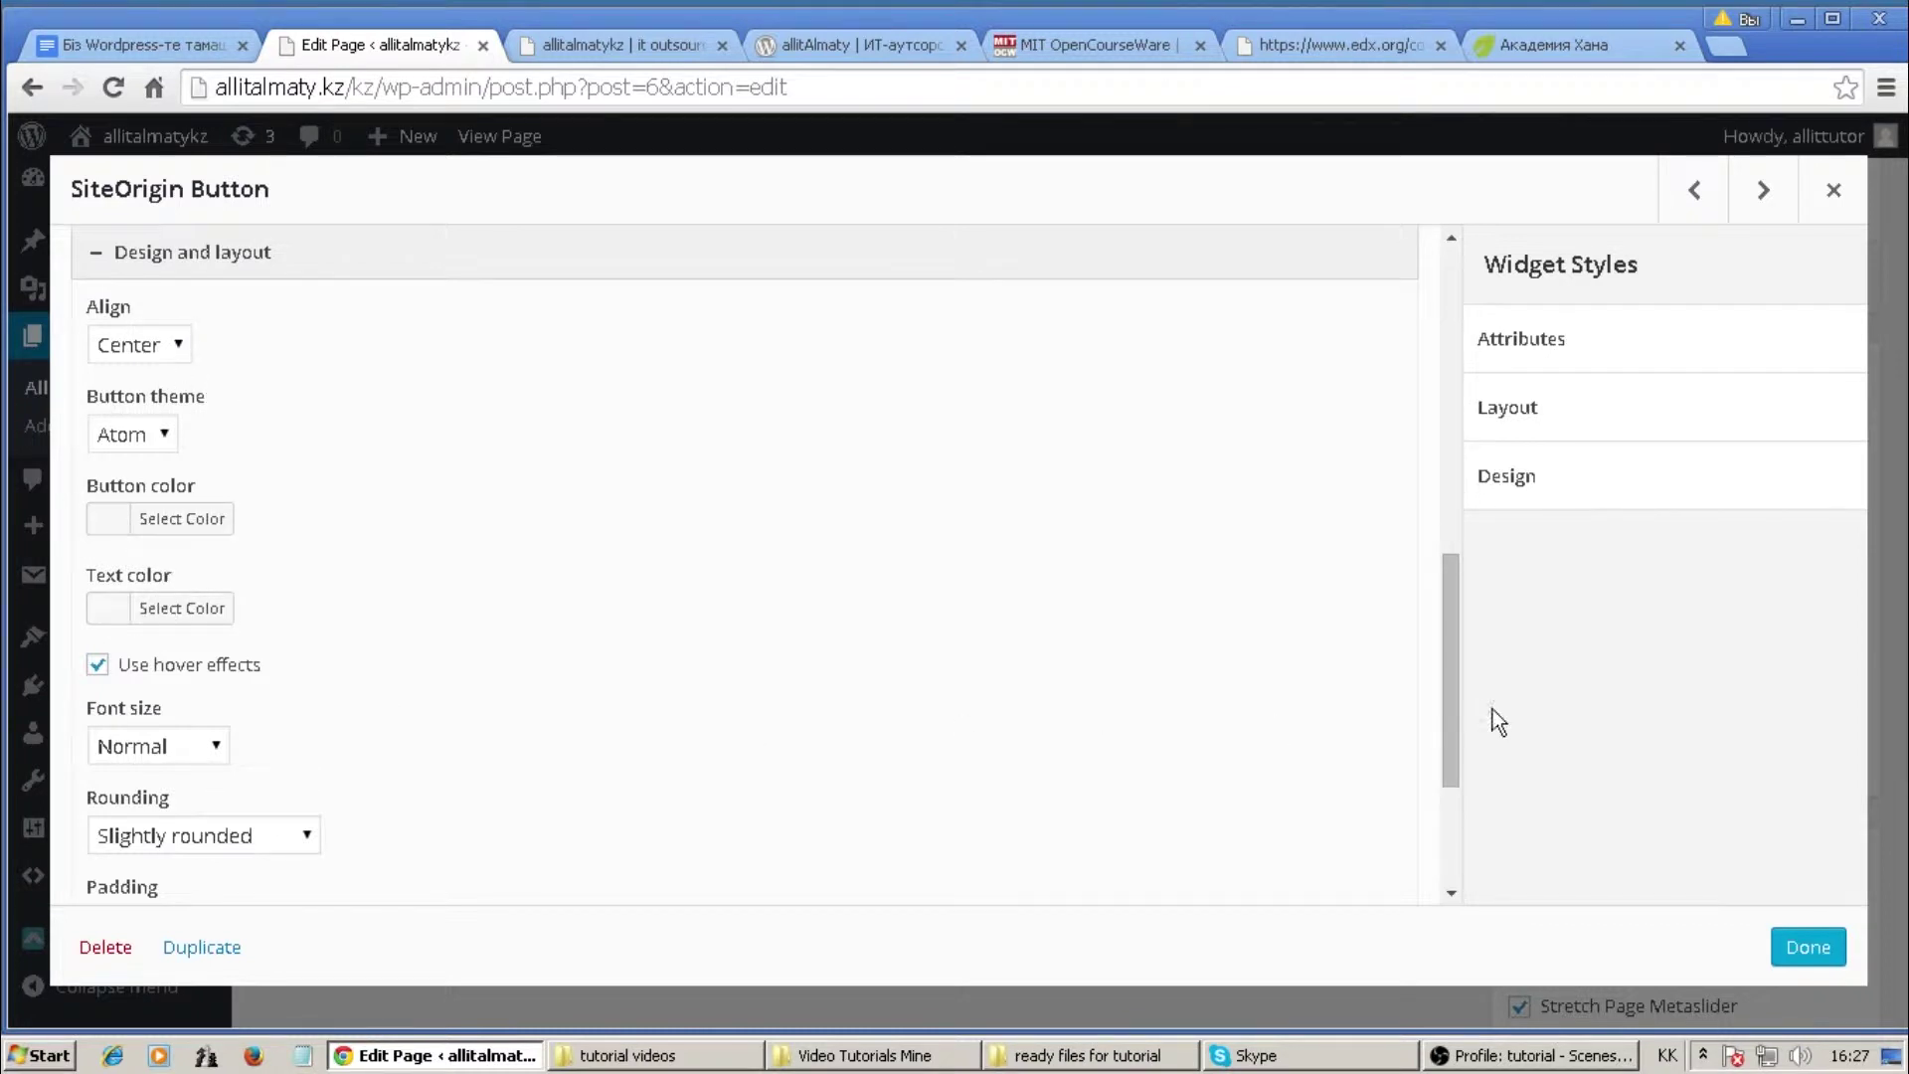
{"action": "scroll", "coordinate": [1447, 706], "scroll_direction": "down", "scroll_amount": 3}
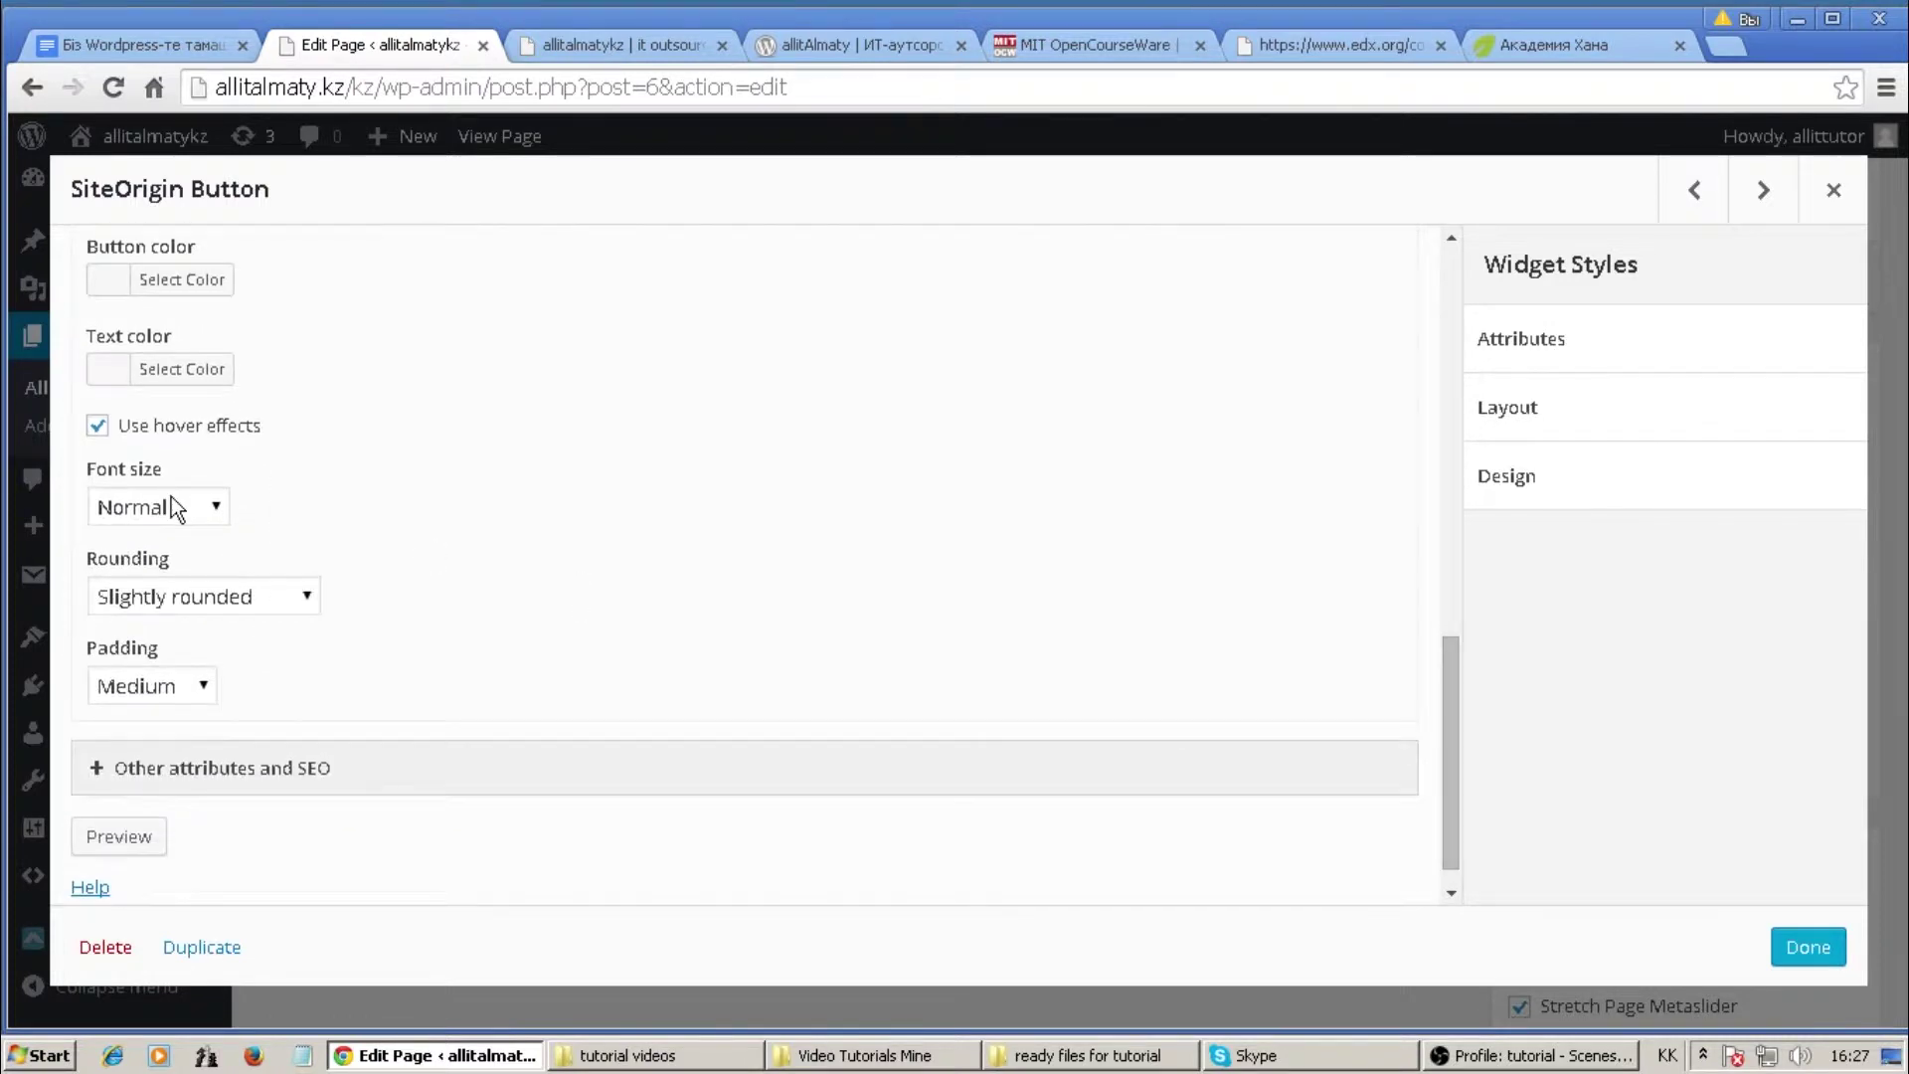
{"action": "left_click", "coordinate": [159, 504]}
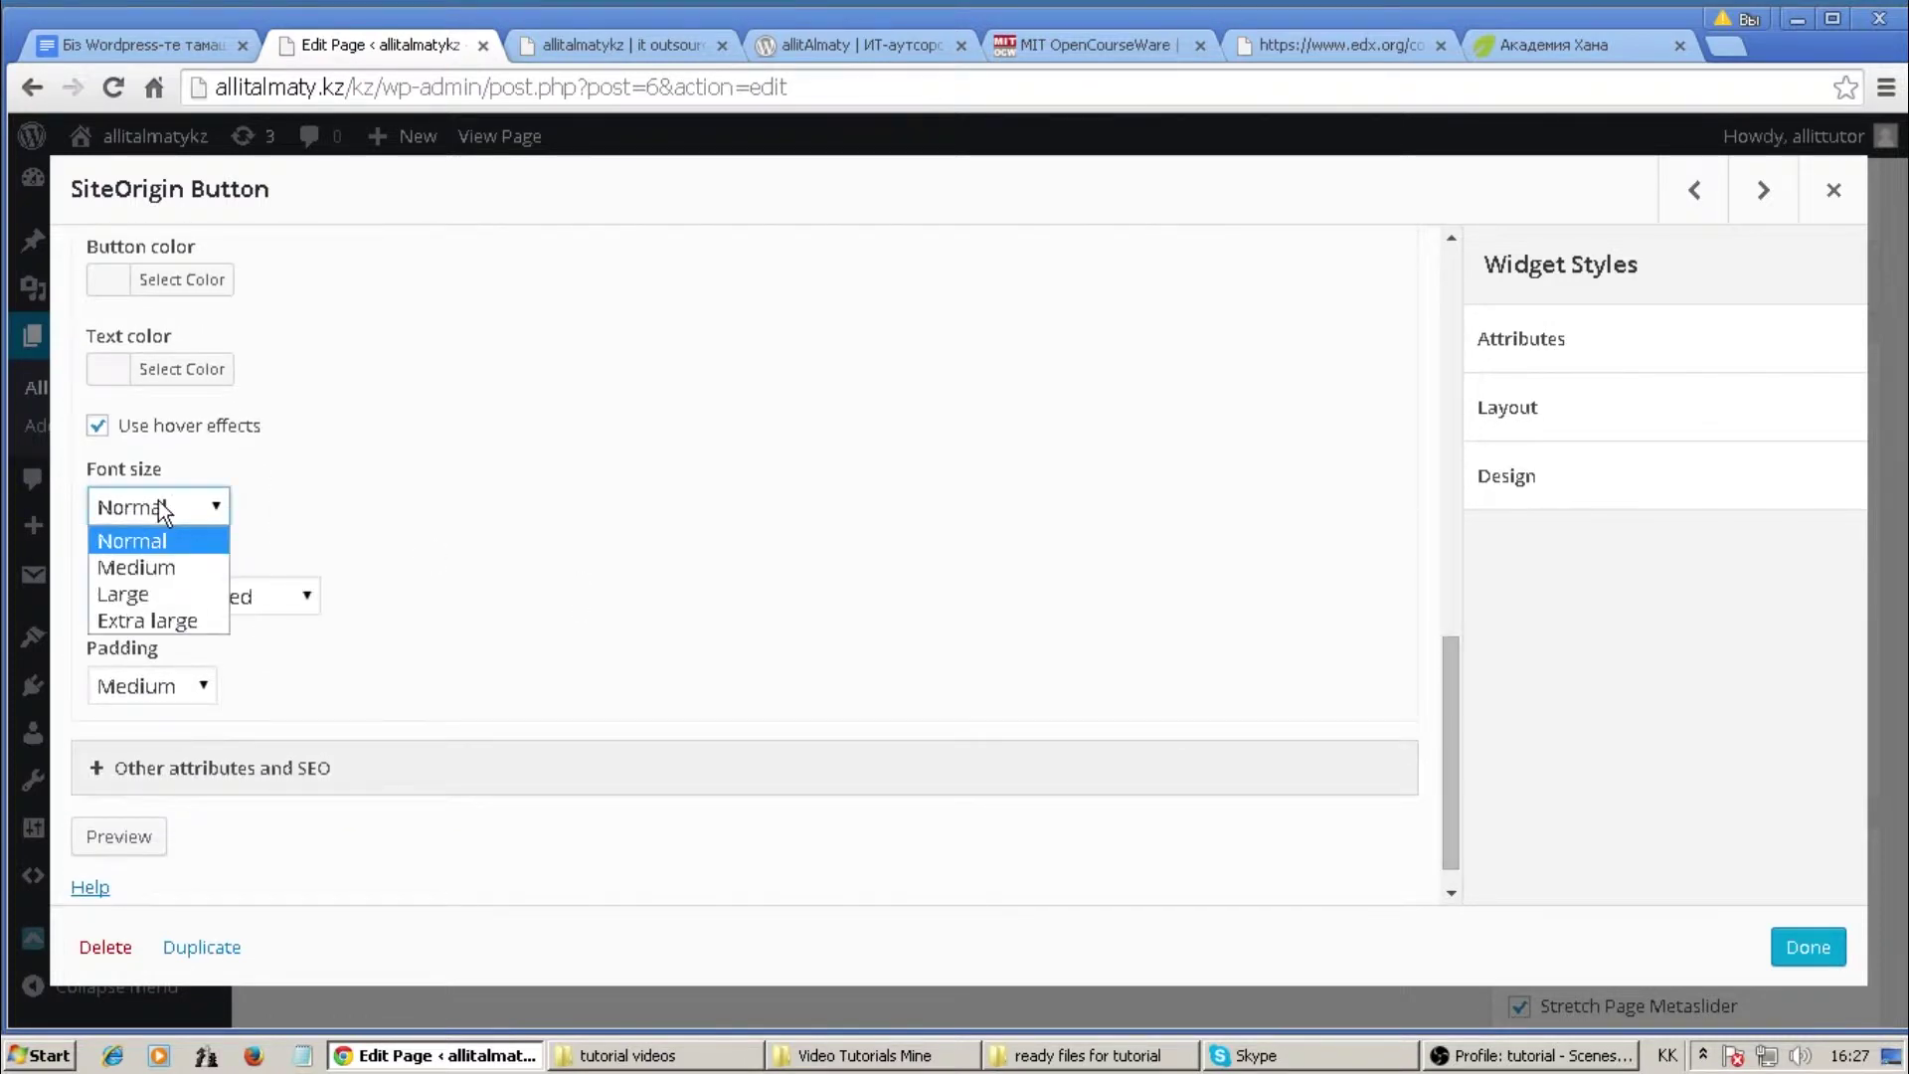
{"action": "left_click", "coordinate": [162, 502]}
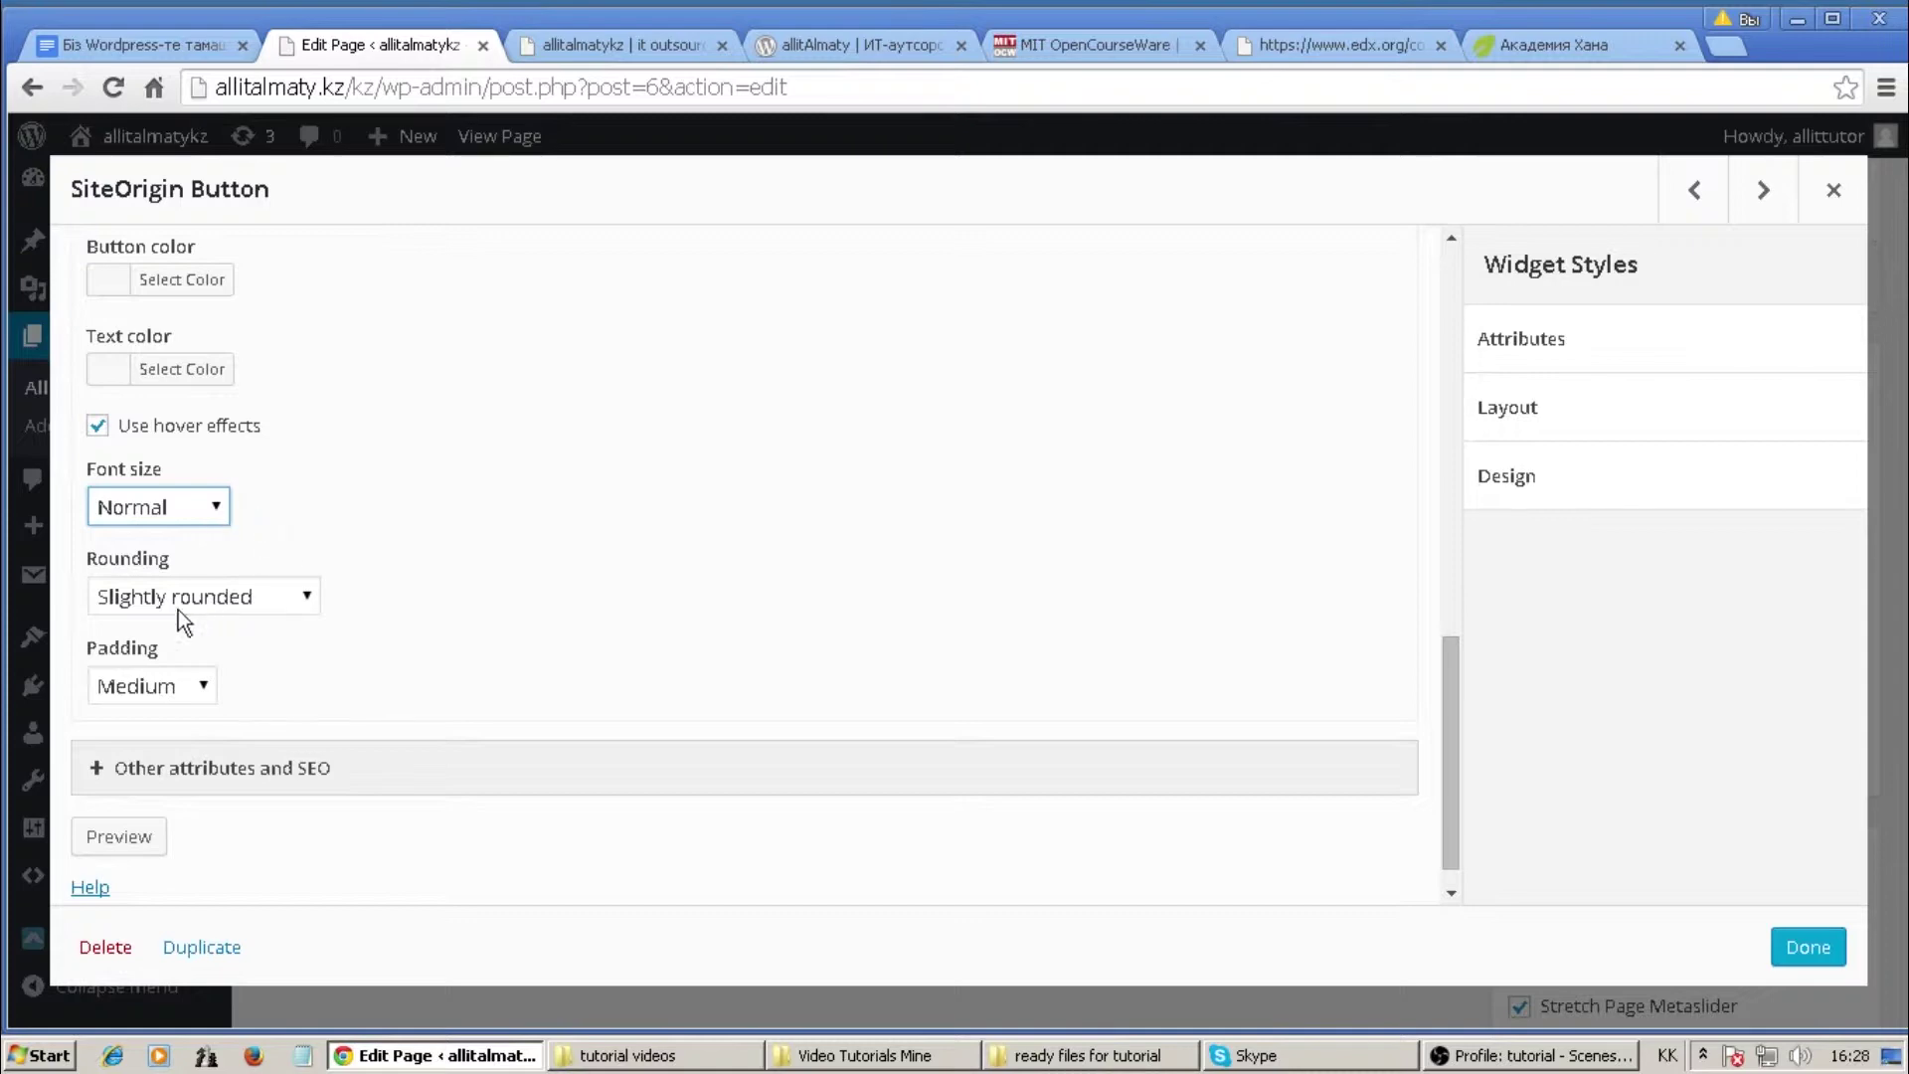
{"action": "left_click", "coordinate": [161, 684]}
{"action": "left_click", "coordinate": [165, 684]}
{"action": "scroll", "coordinate": [1458, 780], "scroll_direction": "down", "scroll_amount": 1}
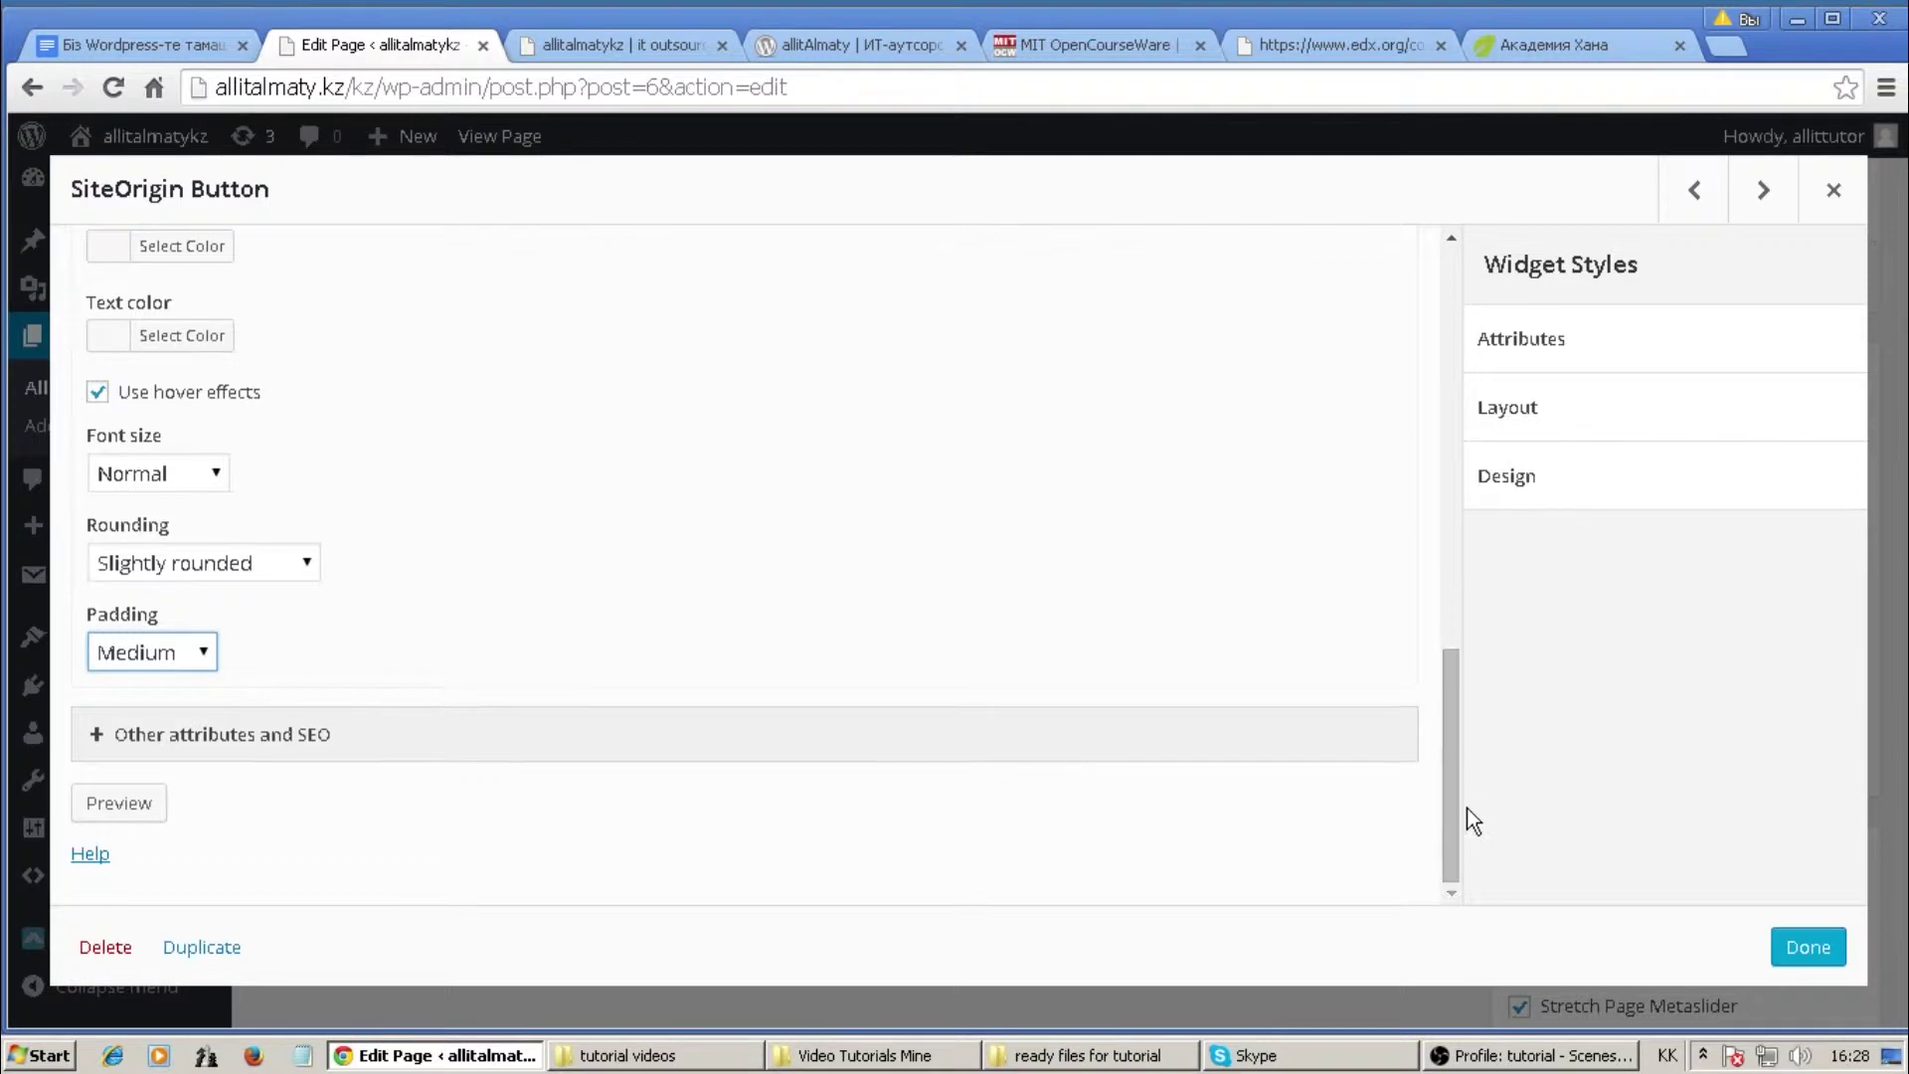
Apply the button settings, update the page, and reload the published home page
{"action": "left_click", "coordinate": [1810, 948]}
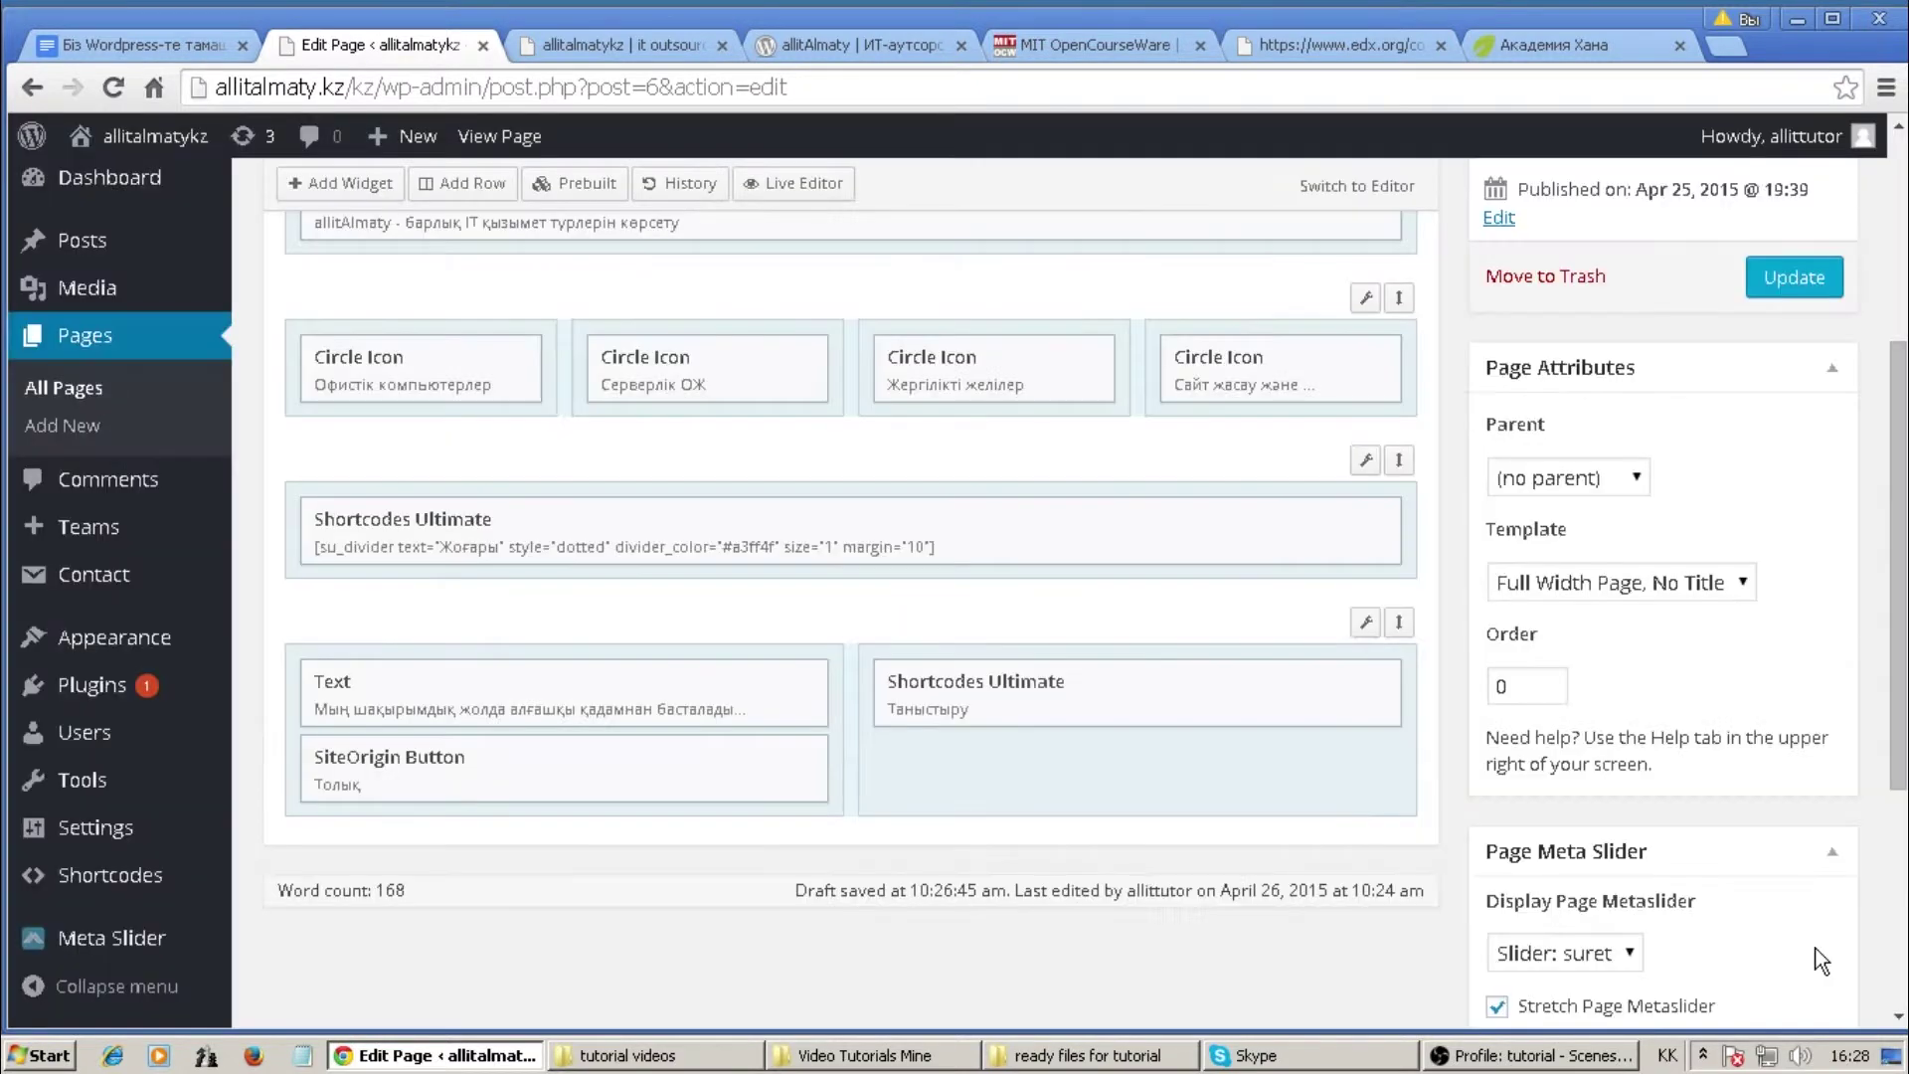
{"action": "left_click", "coordinate": [1790, 279]}
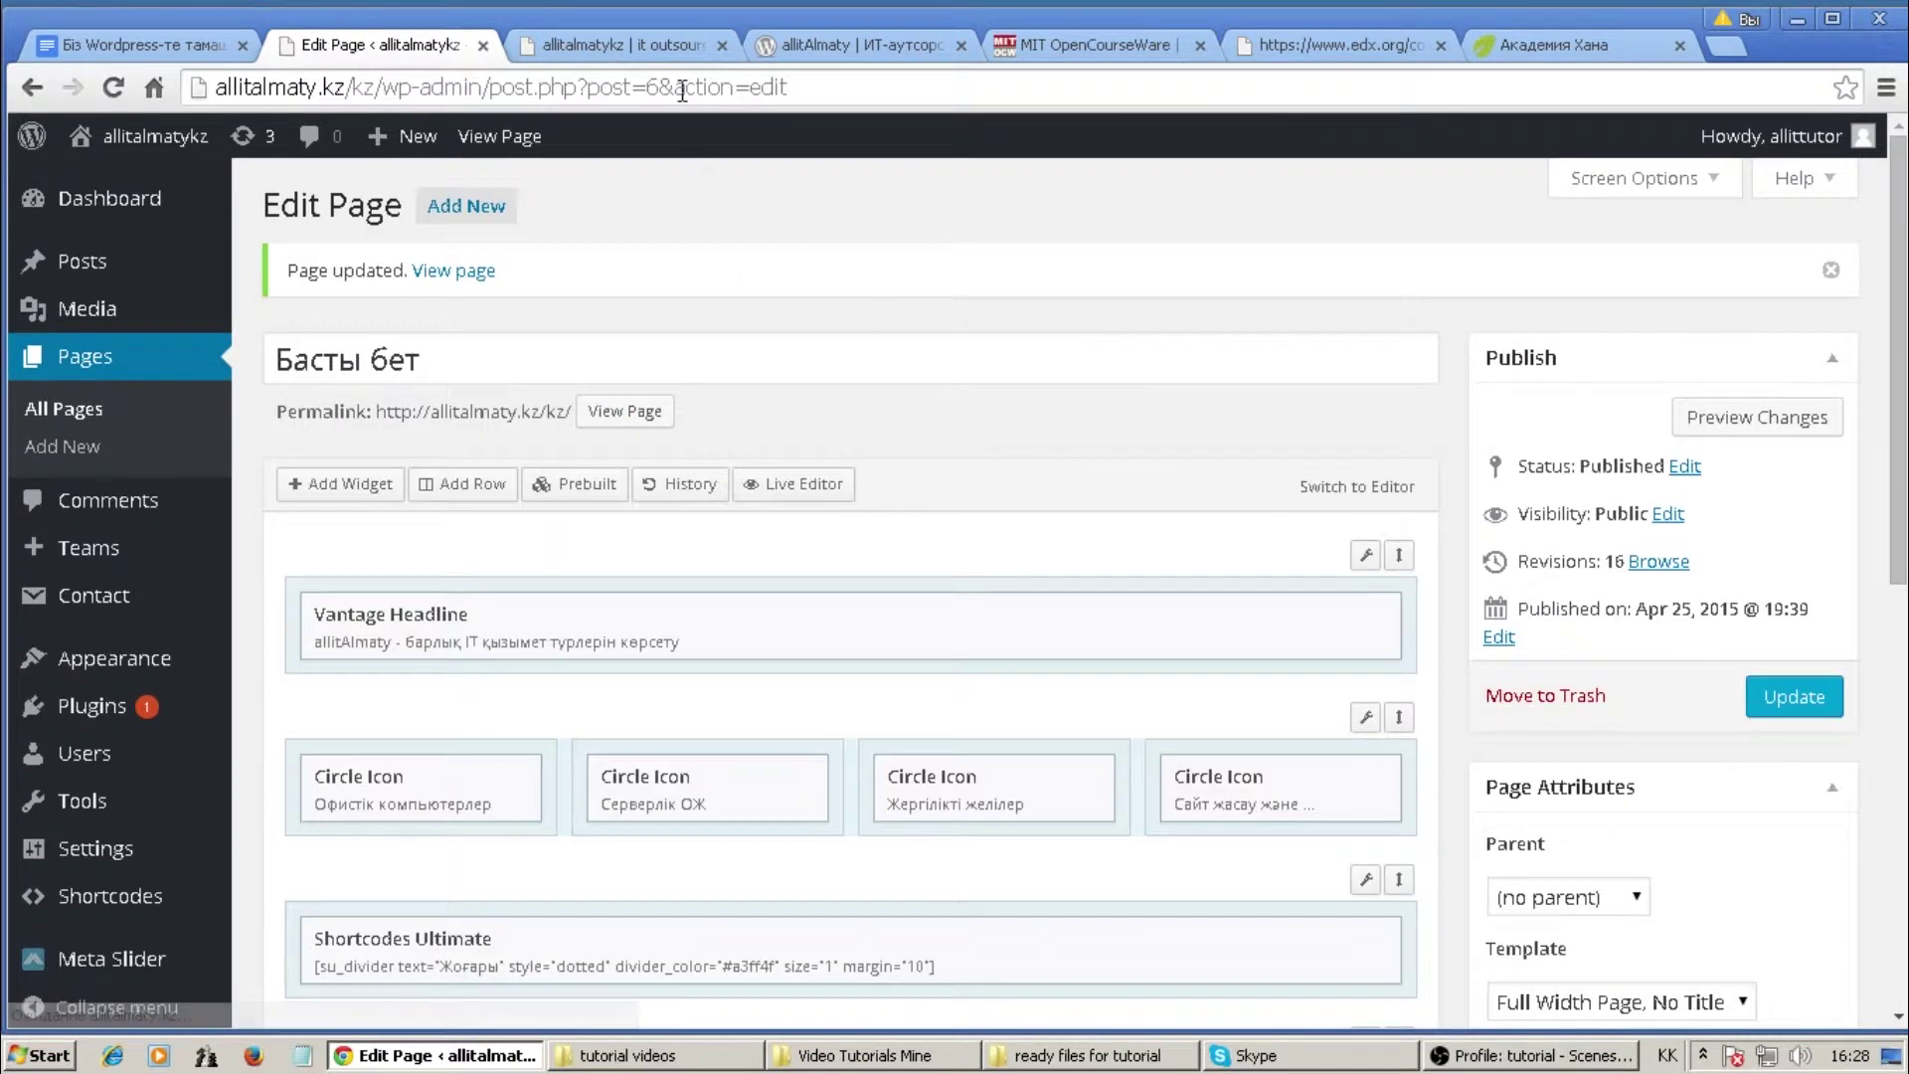
{"action": "left_click", "coordinate": [642, 45]}
{"action": "left_click", "coordinate": [276, 202]}
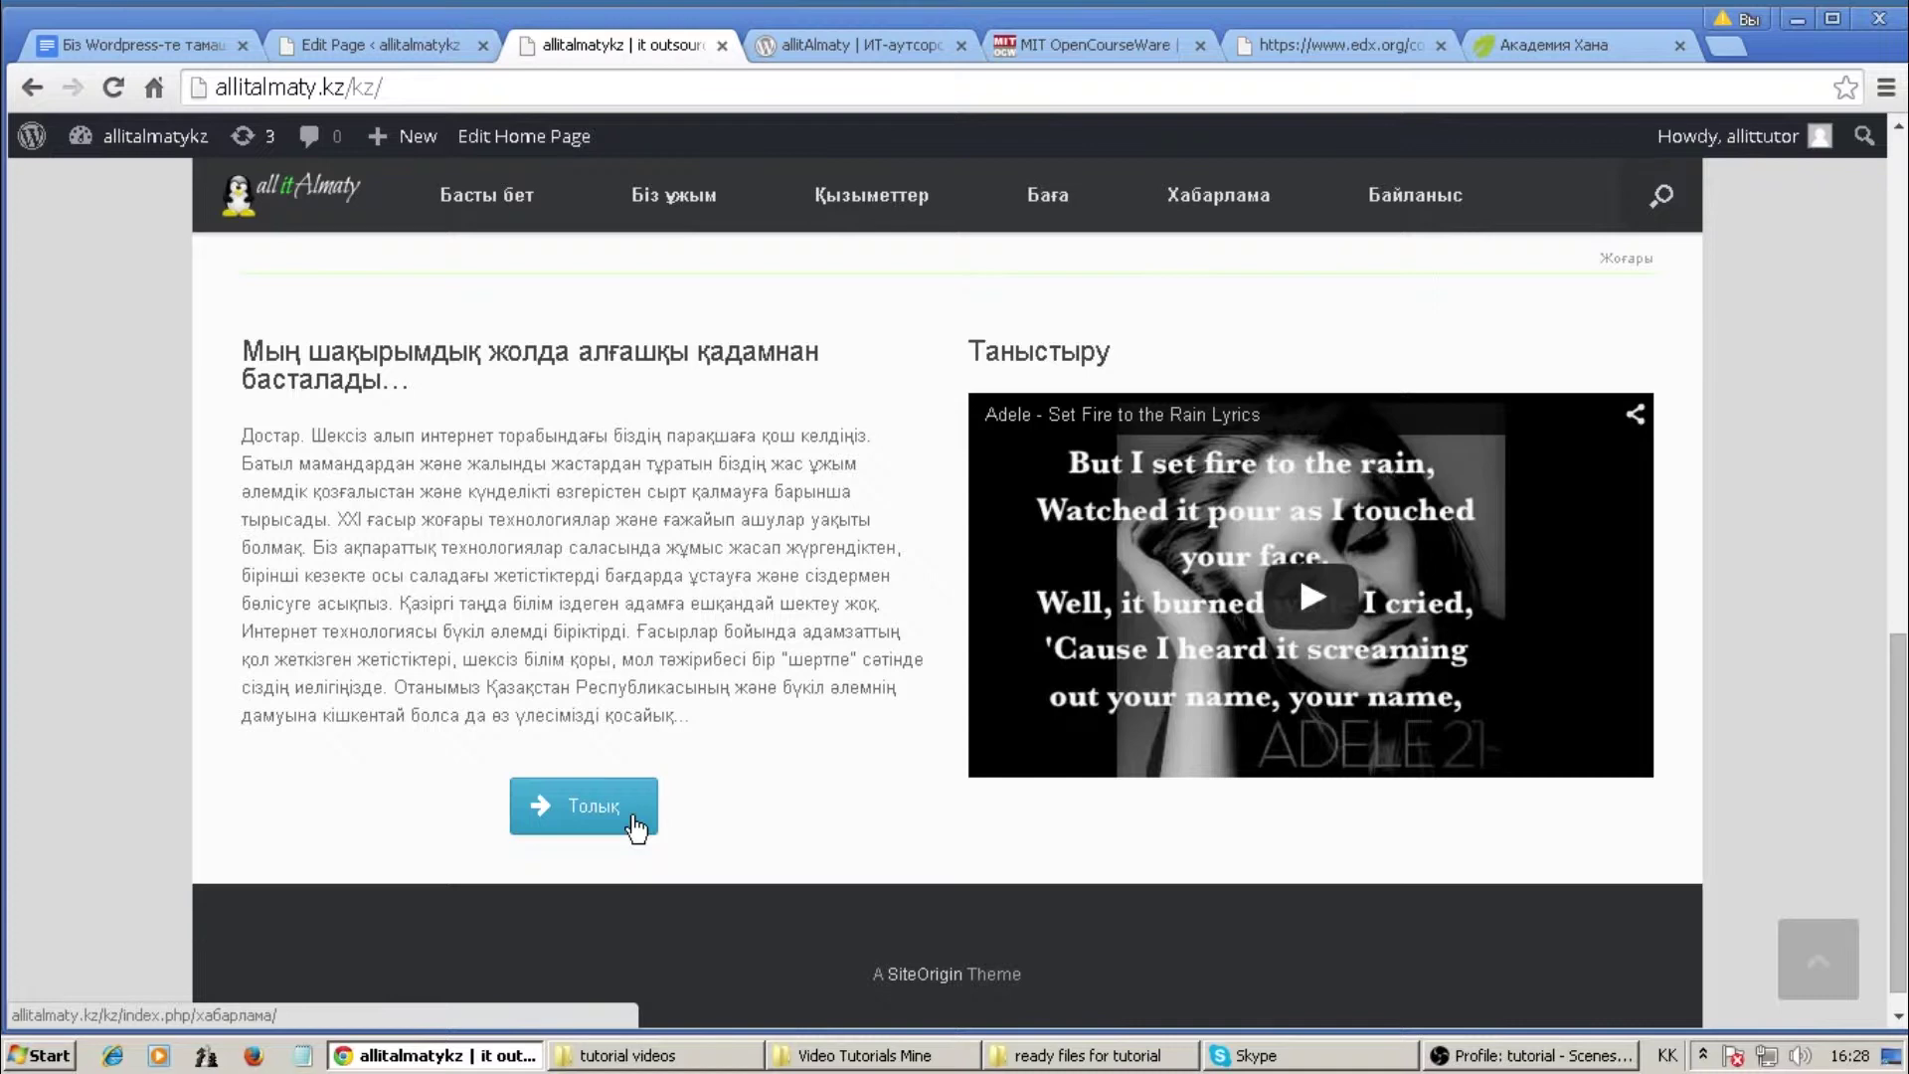
Follow the published Толық button's link and check its destination page against the page editor
{"action": "left_click", "coordinate": [597, 811]}
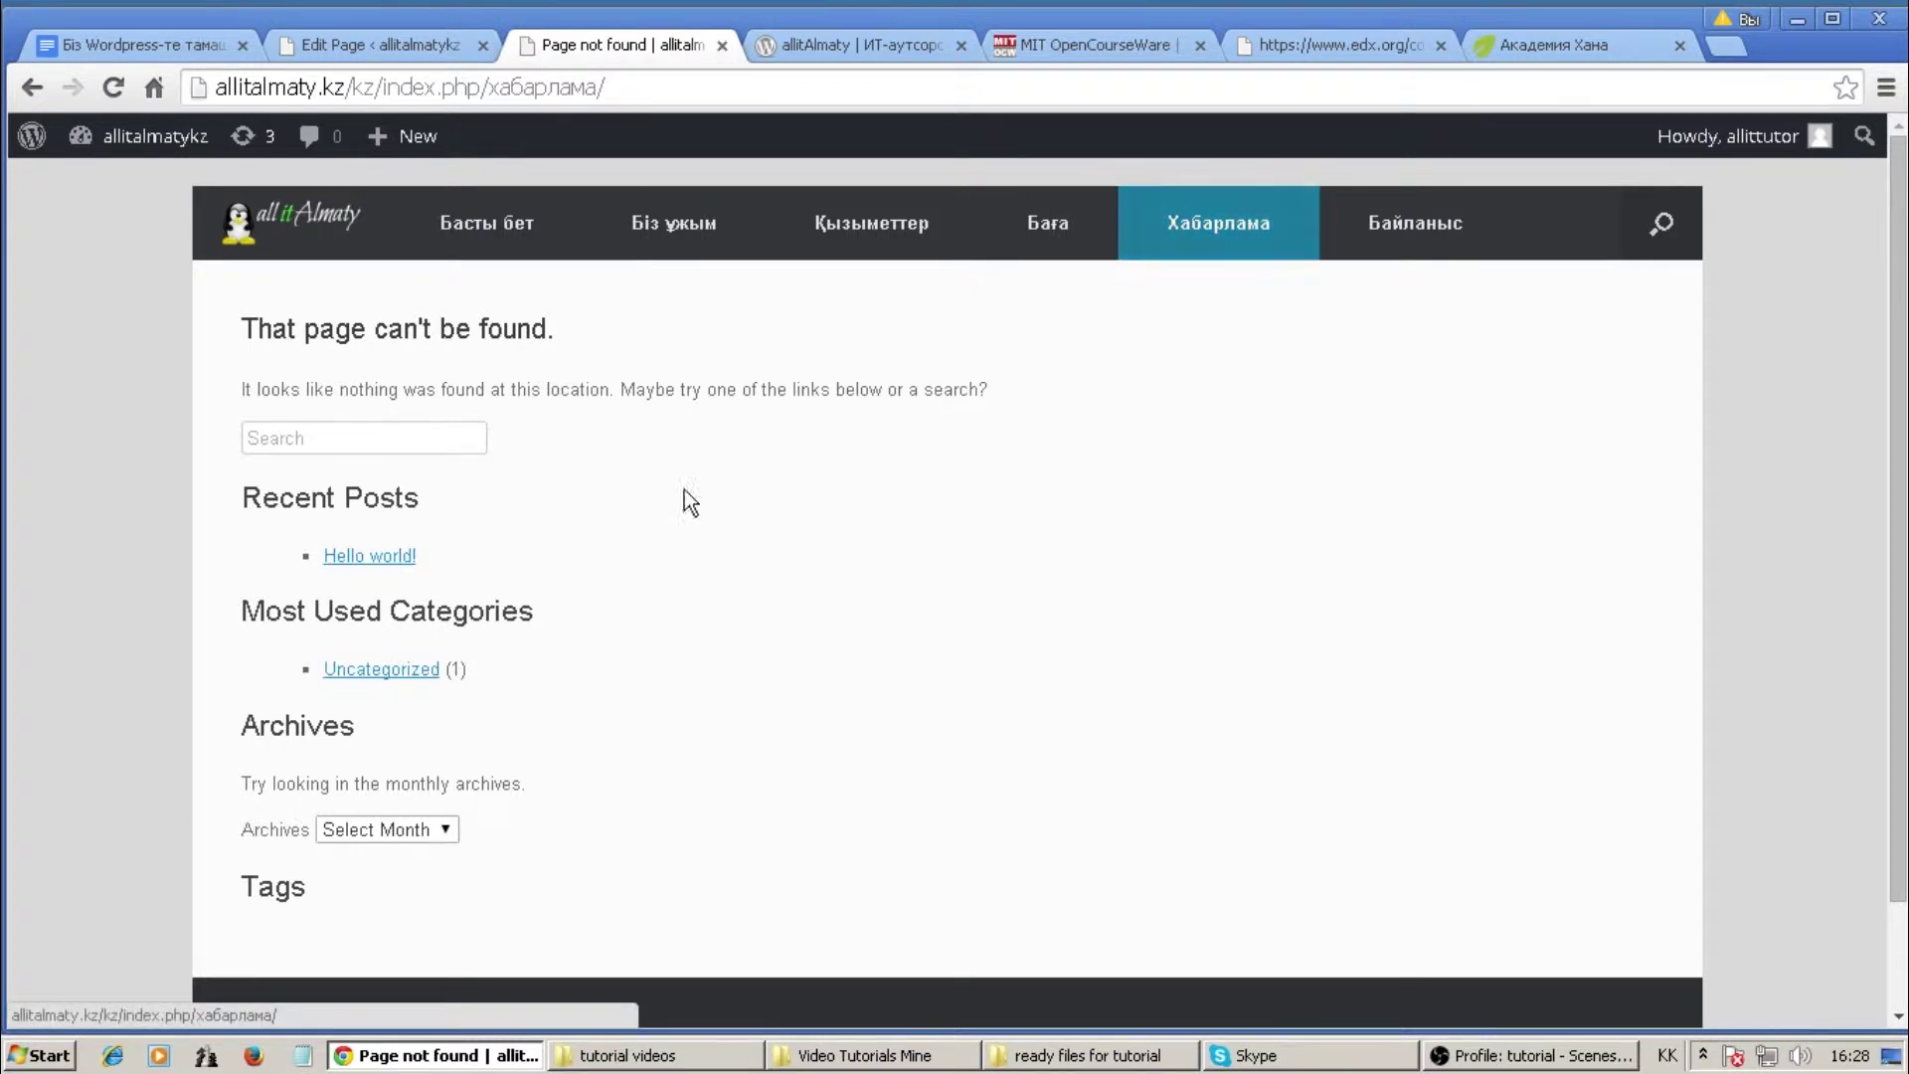
{"action": "left_click_drag", "start_coordinate": [262, 330], "coordinate": [558, 330]}
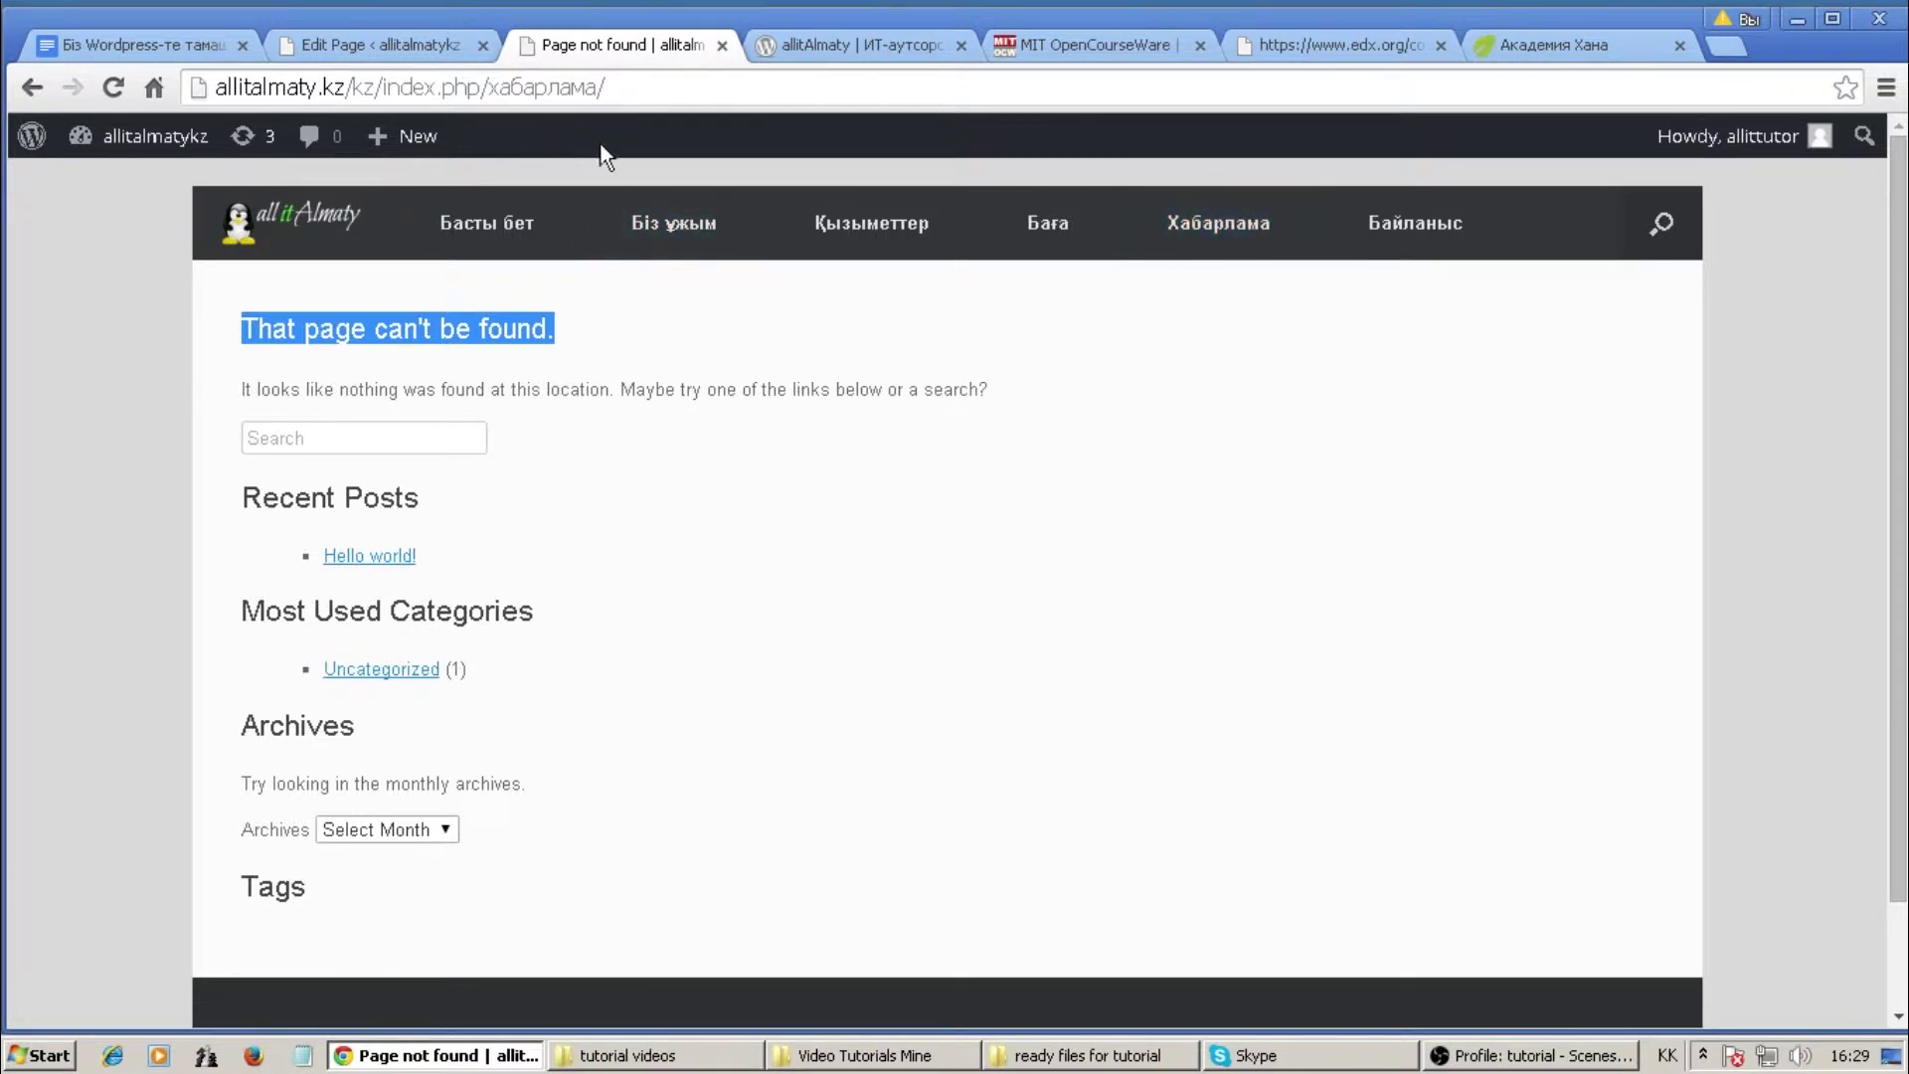
{"action": "left_click", "coordinate": [408, 58]}
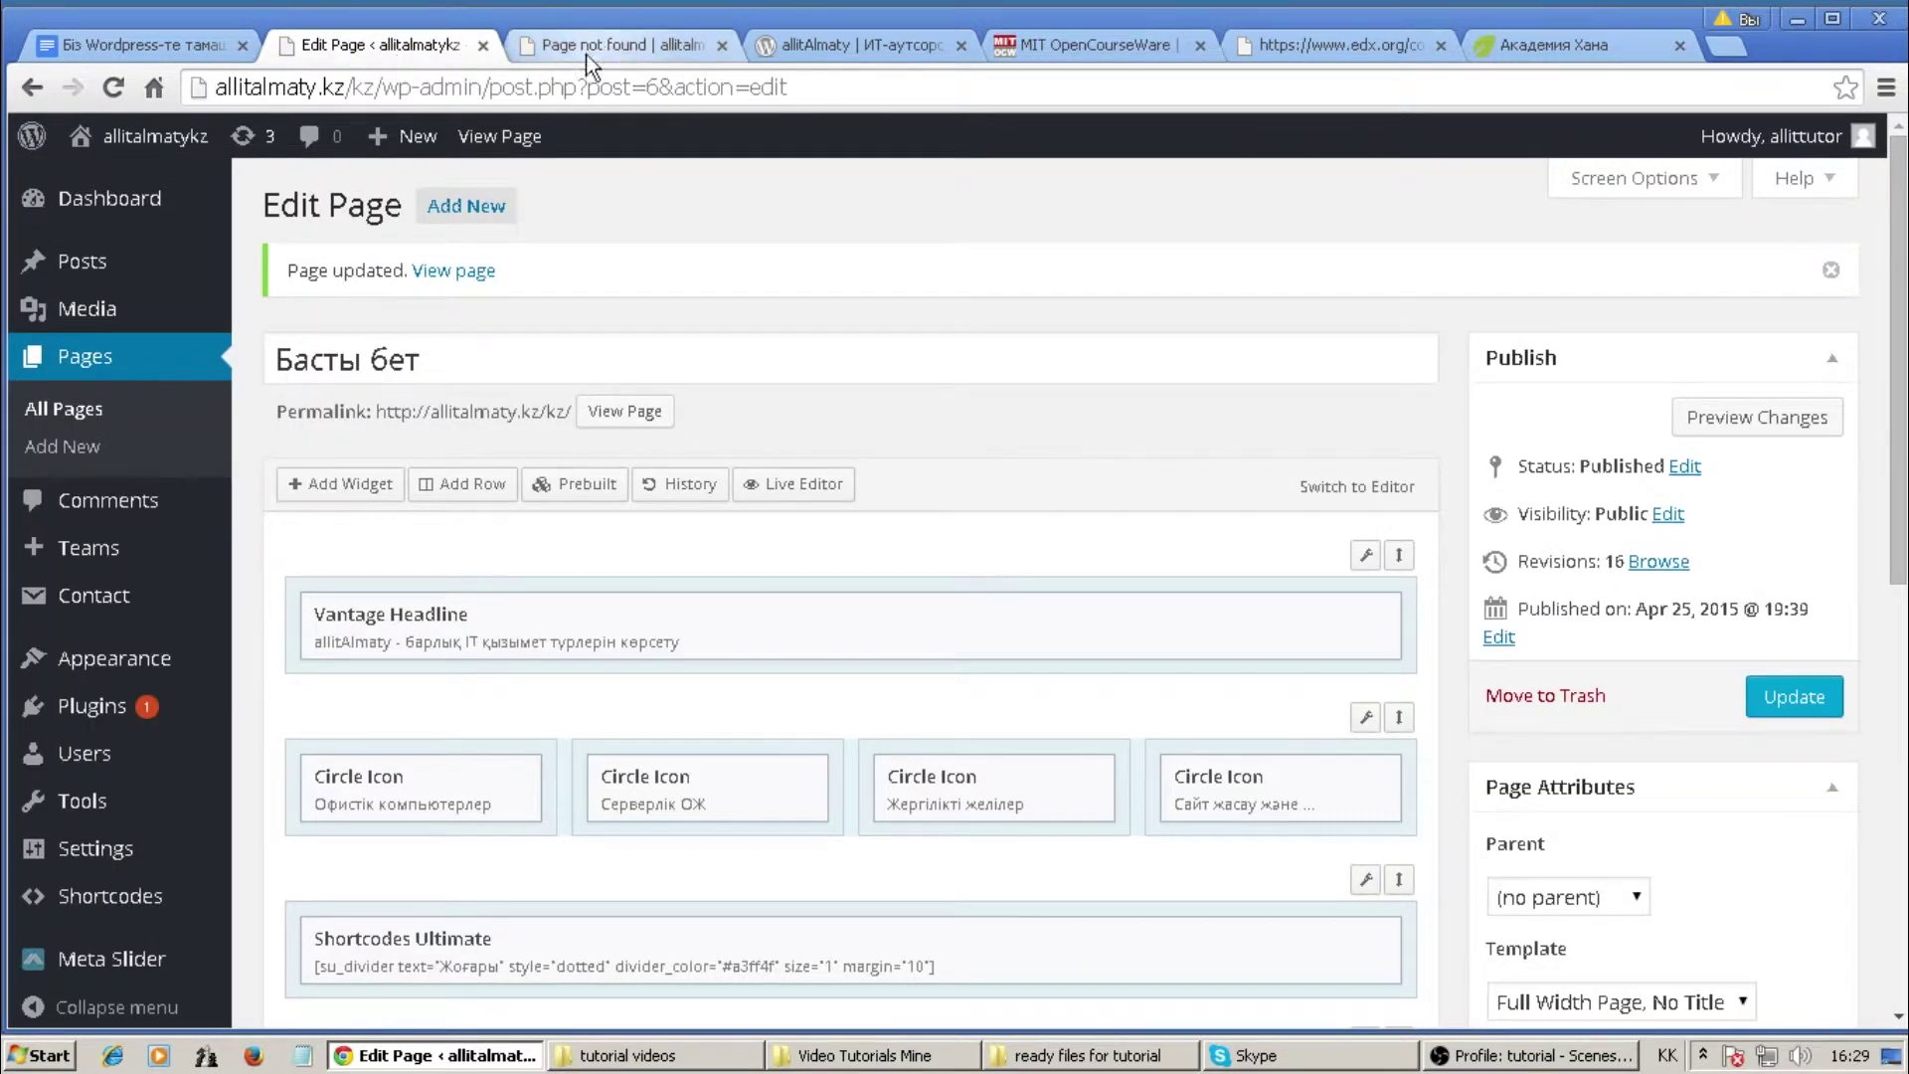
{"action": "scroll", "coordinate": [513, 416], "scroll_direction": "down", "scroll_amount": 5}
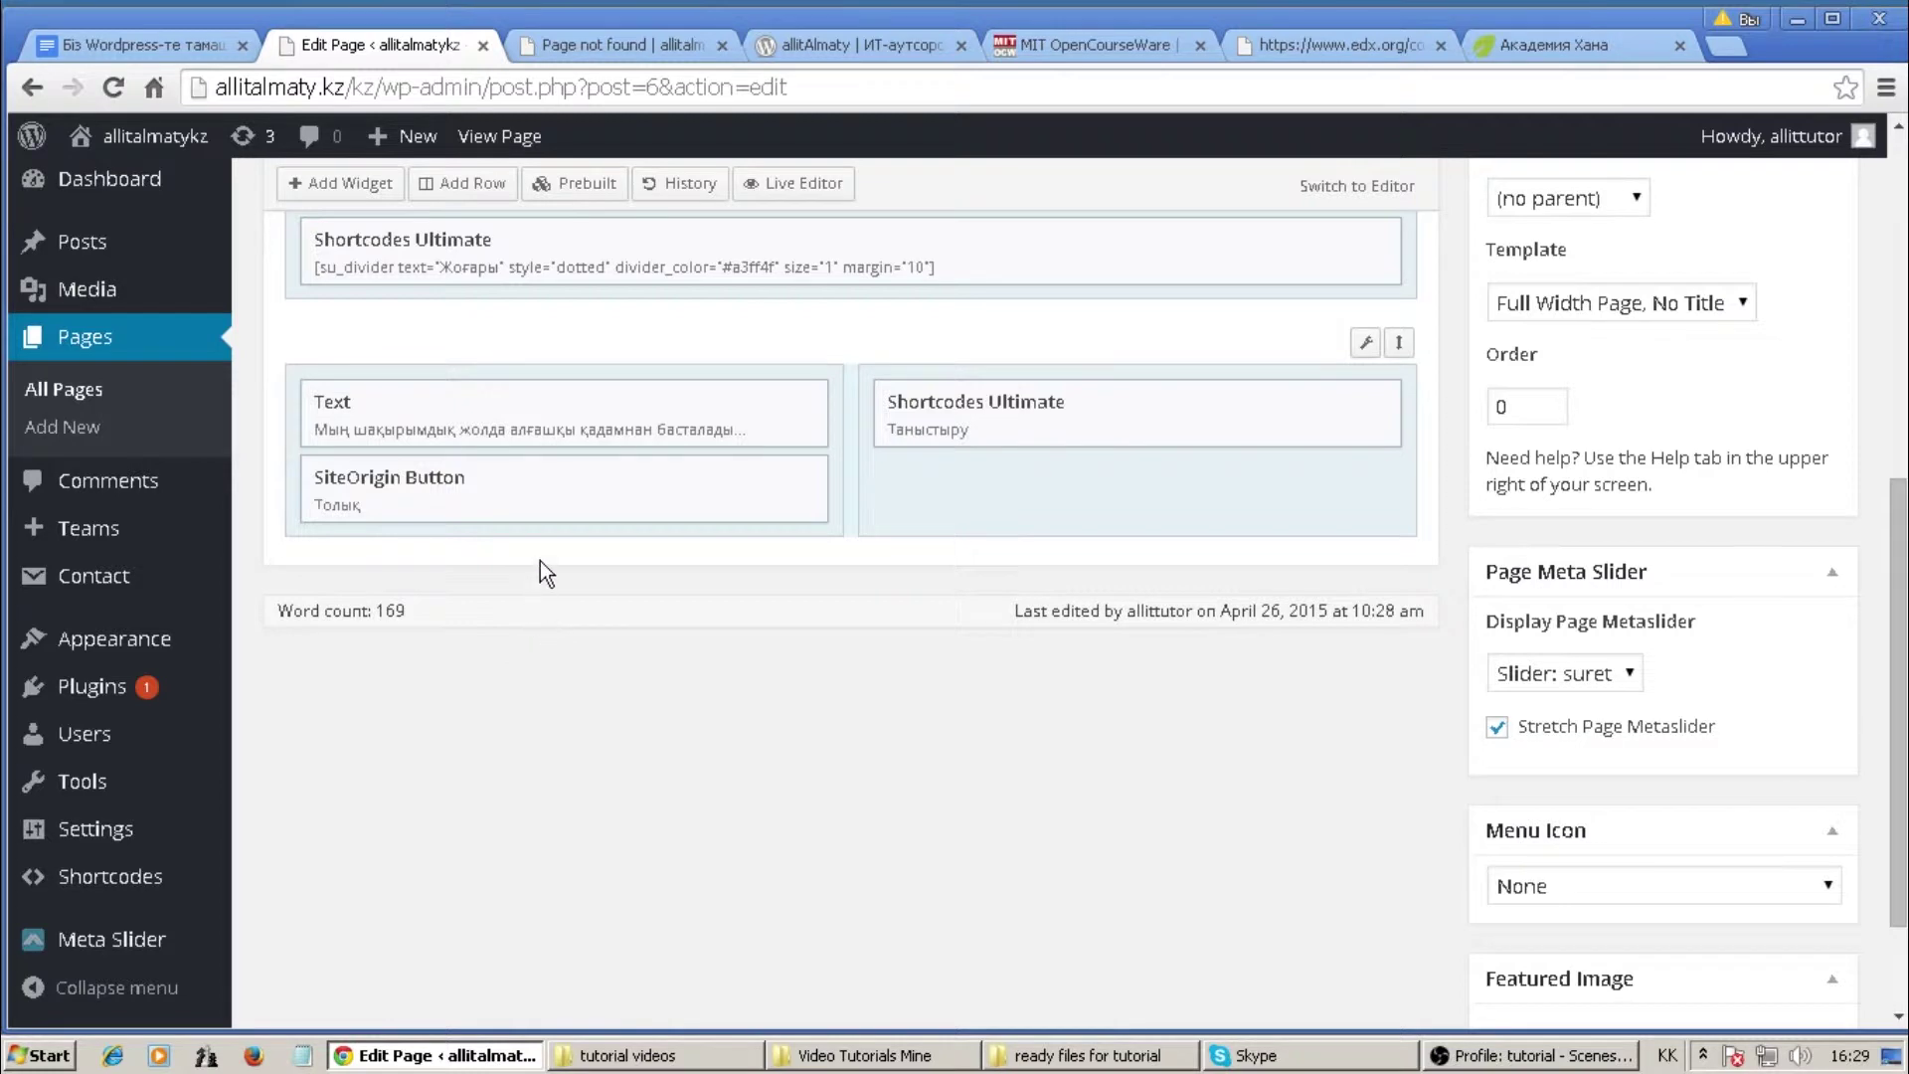
{"action": "left_click", "coordinate": [642, 47]}
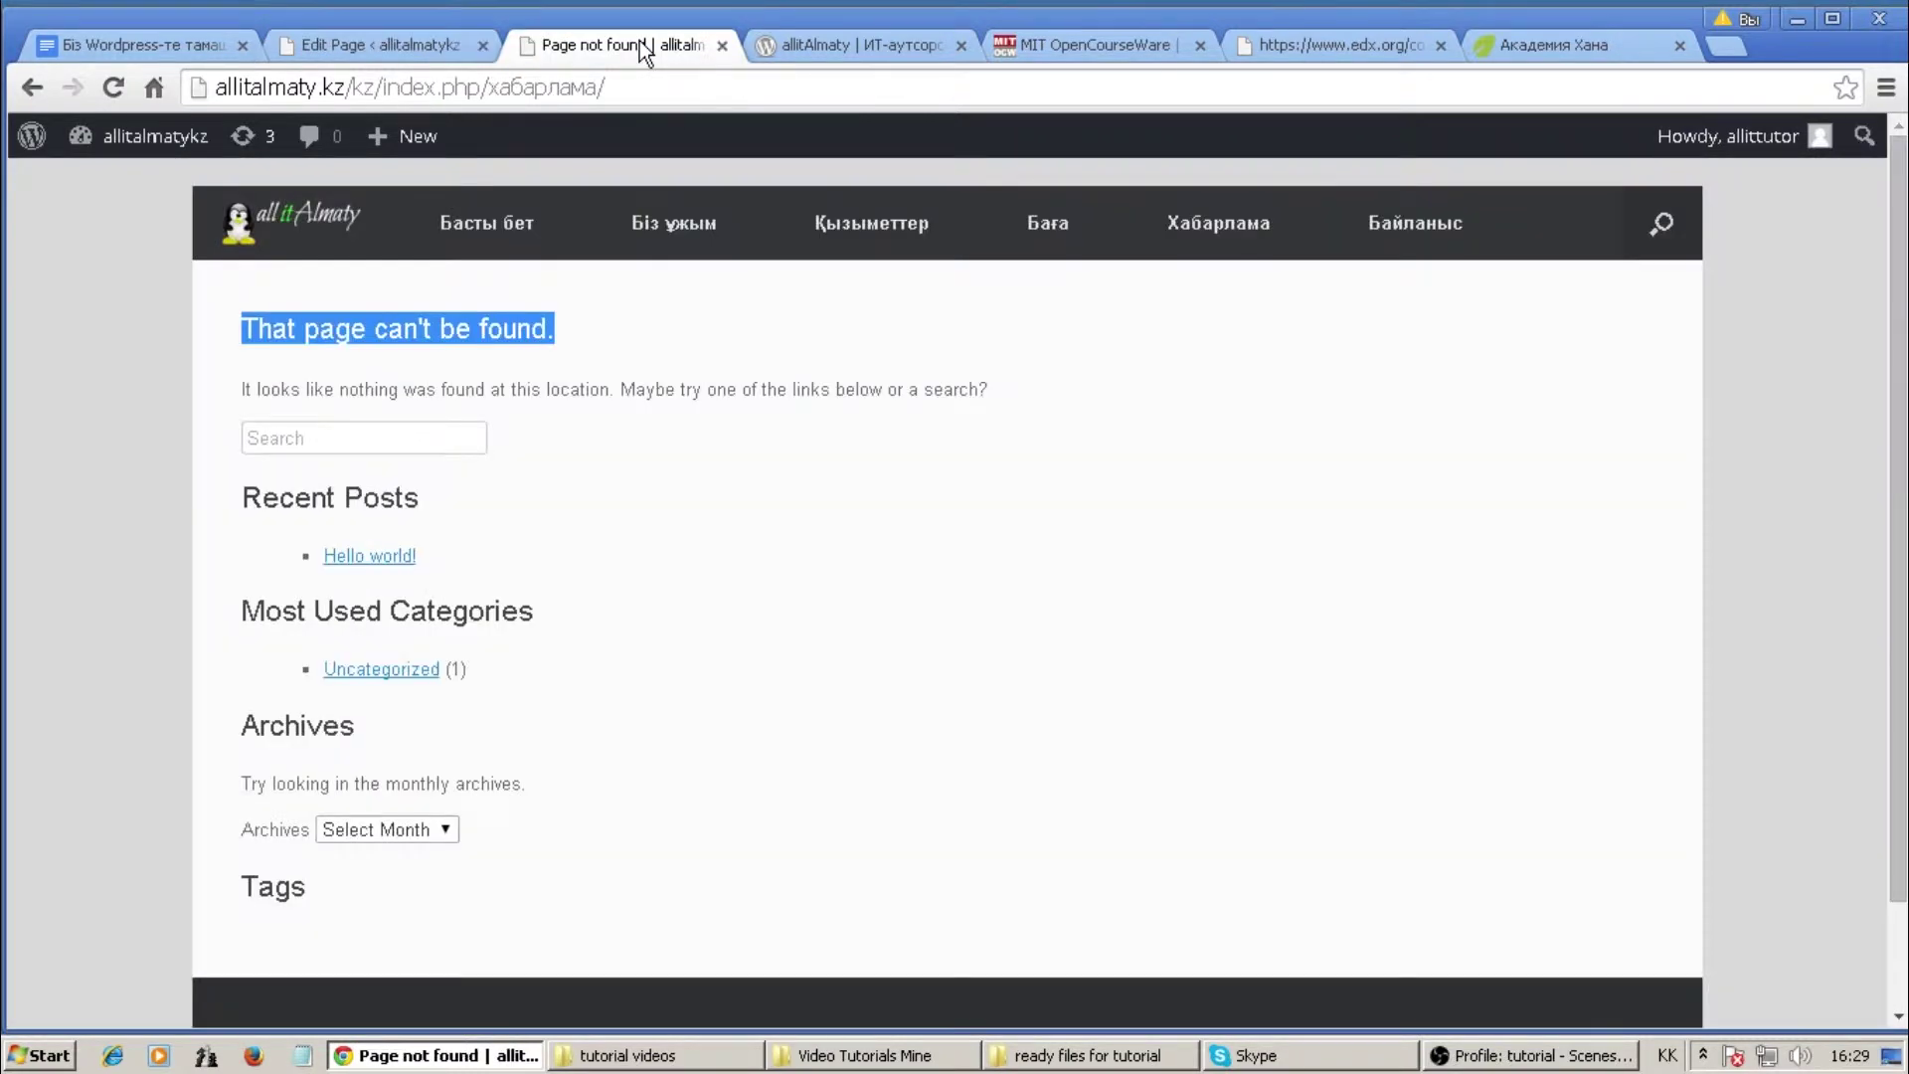
Return to the published home page and review it from the header down to the bottom row
{"action": "left_click", "coordinate": [318, 209]}
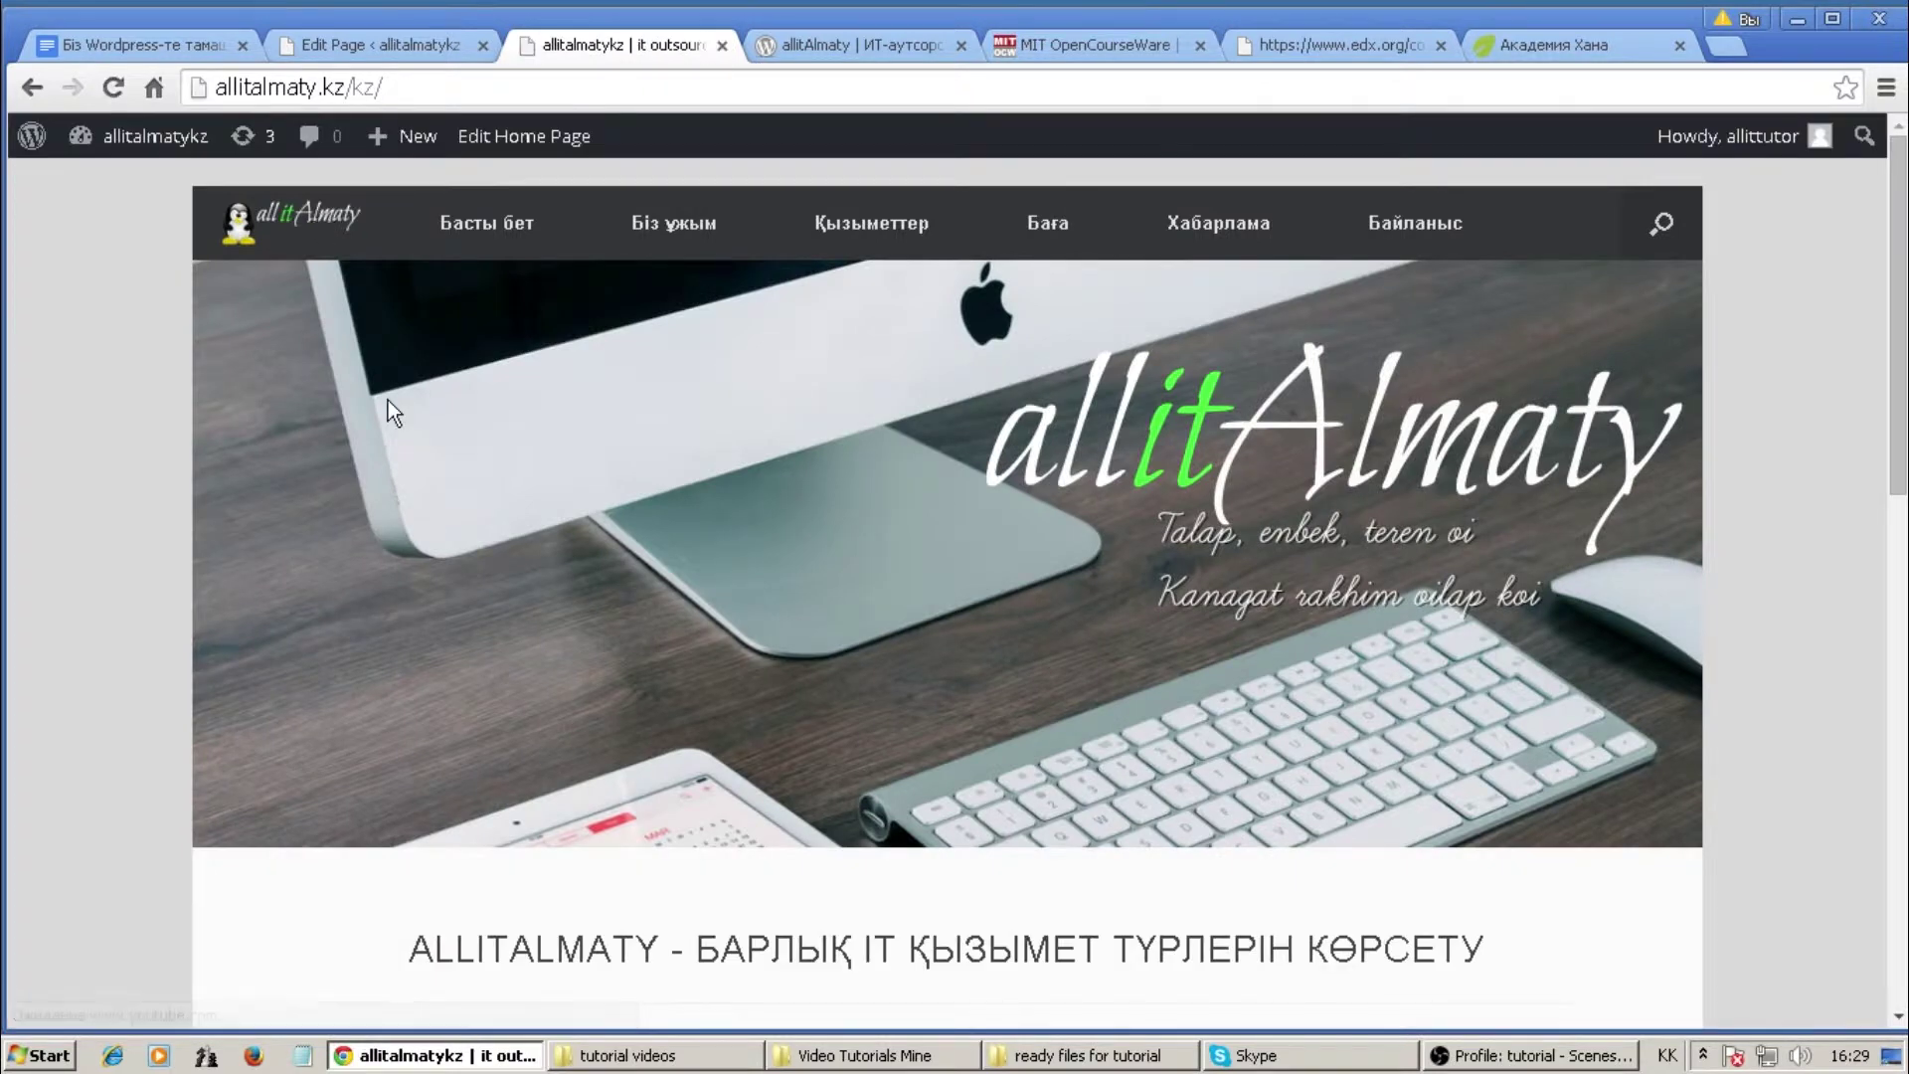
{"action": "scroll", "coordinate": [1901, 234], "scroll_direction": "down", "scroll_amount": 2}
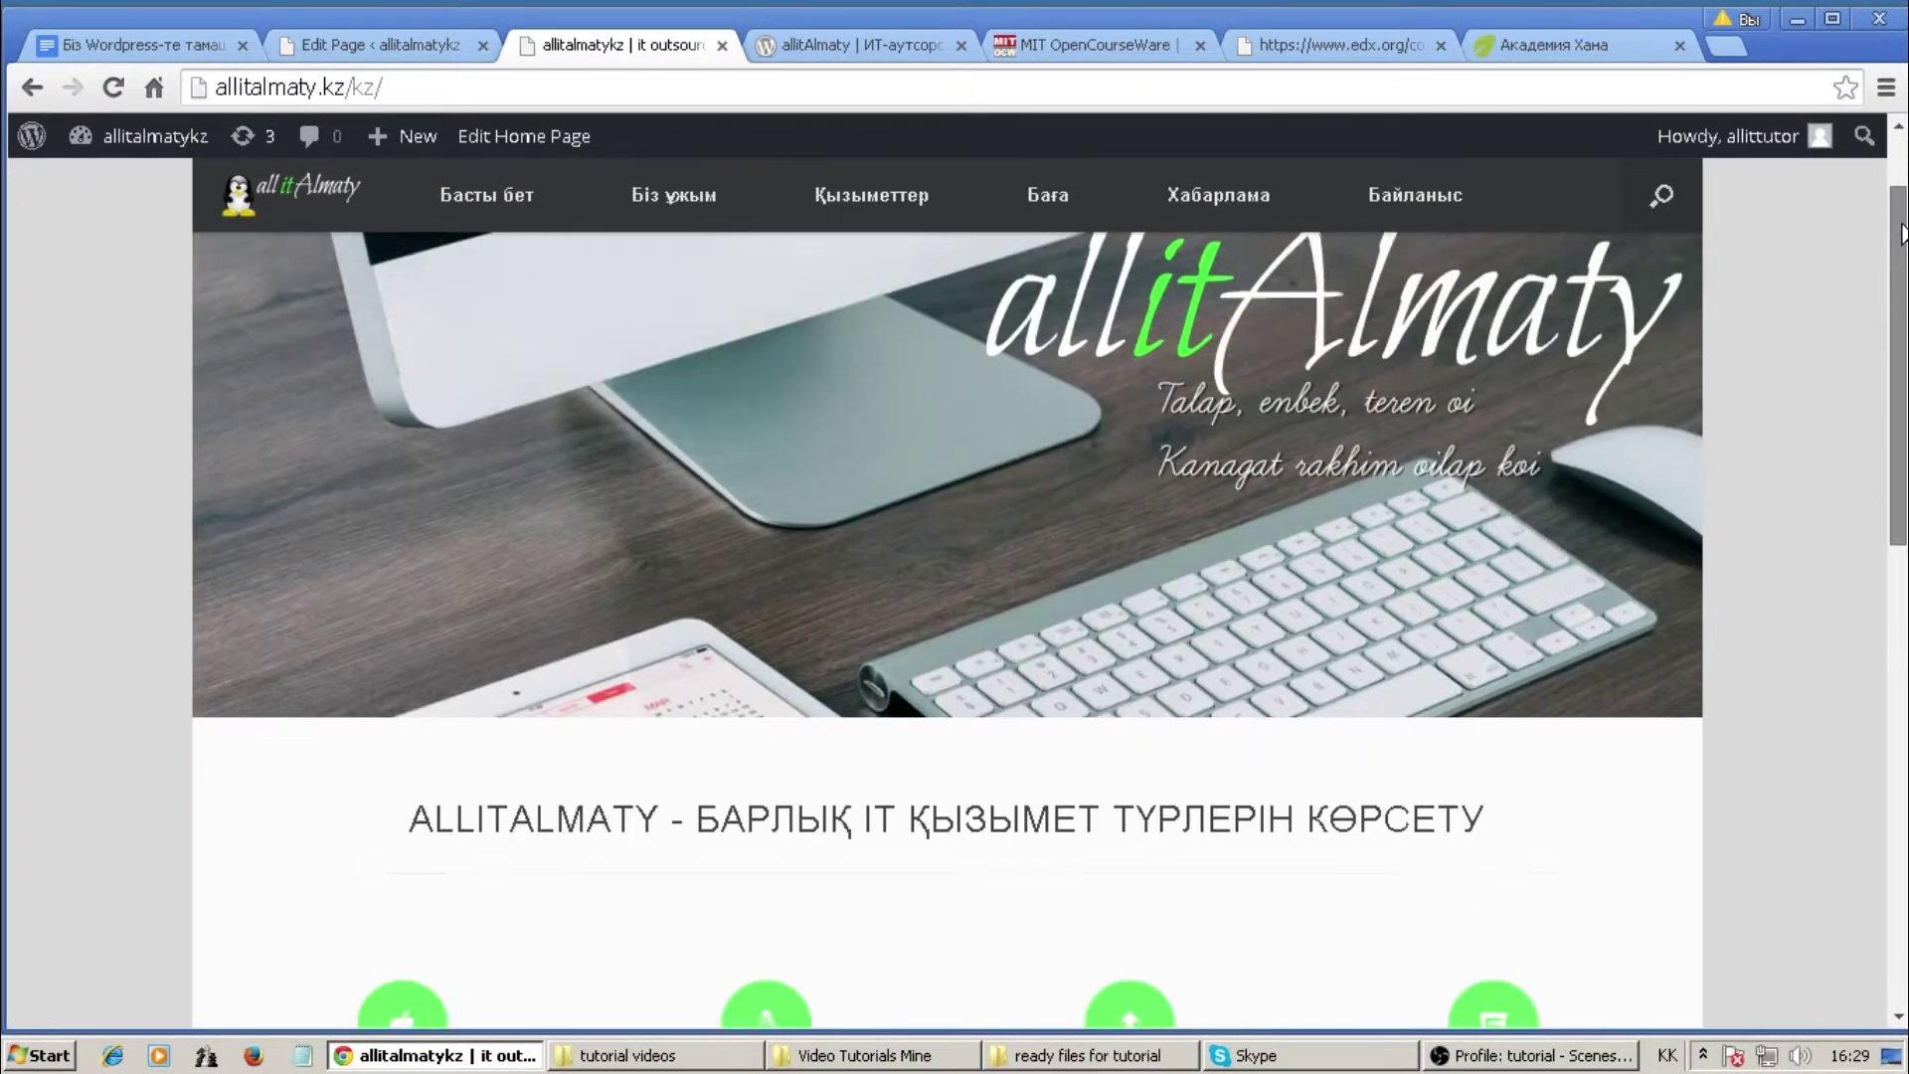
{"action": "left_click_drag", "start_coordinate": [1901, 233], "coordinate": [1902, 191]}
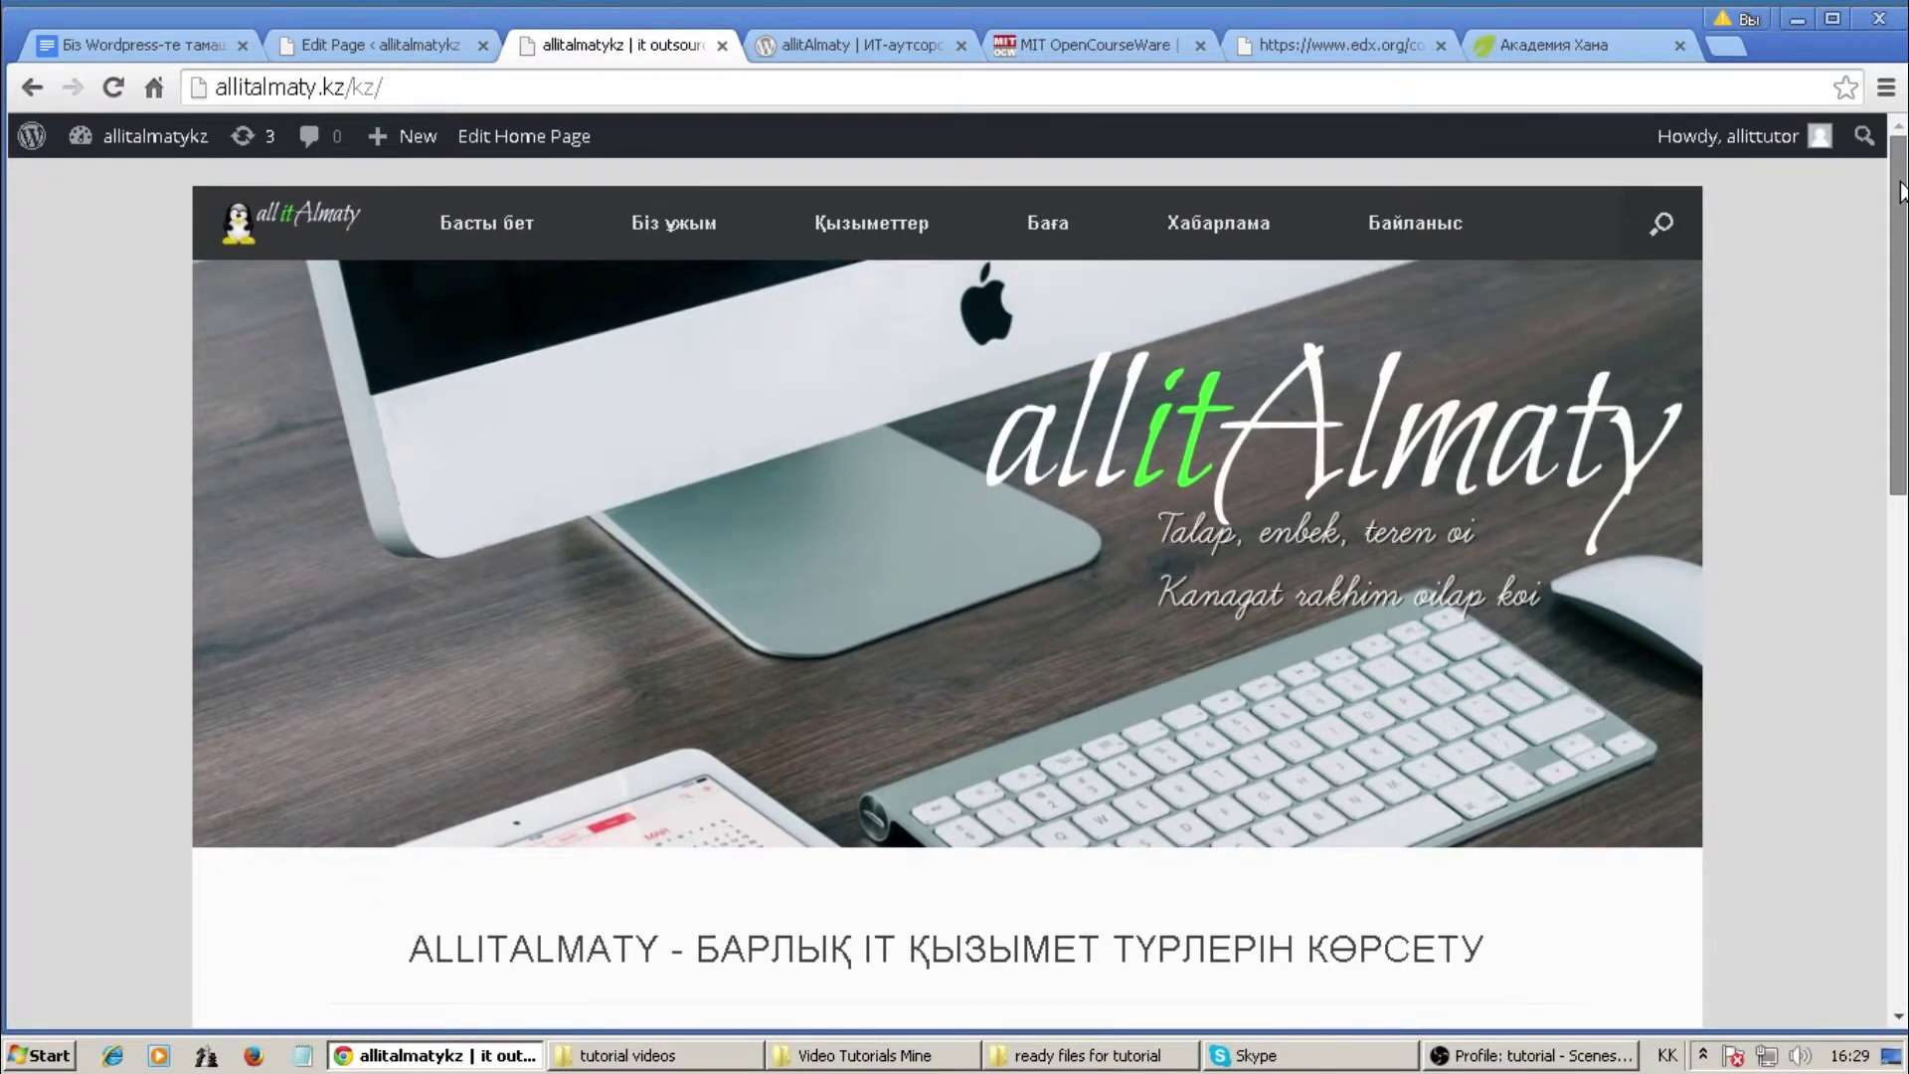
{"action": "left_click_drag", "start_coordinate": [1902, 191], "coordinate": [1901, 674]}
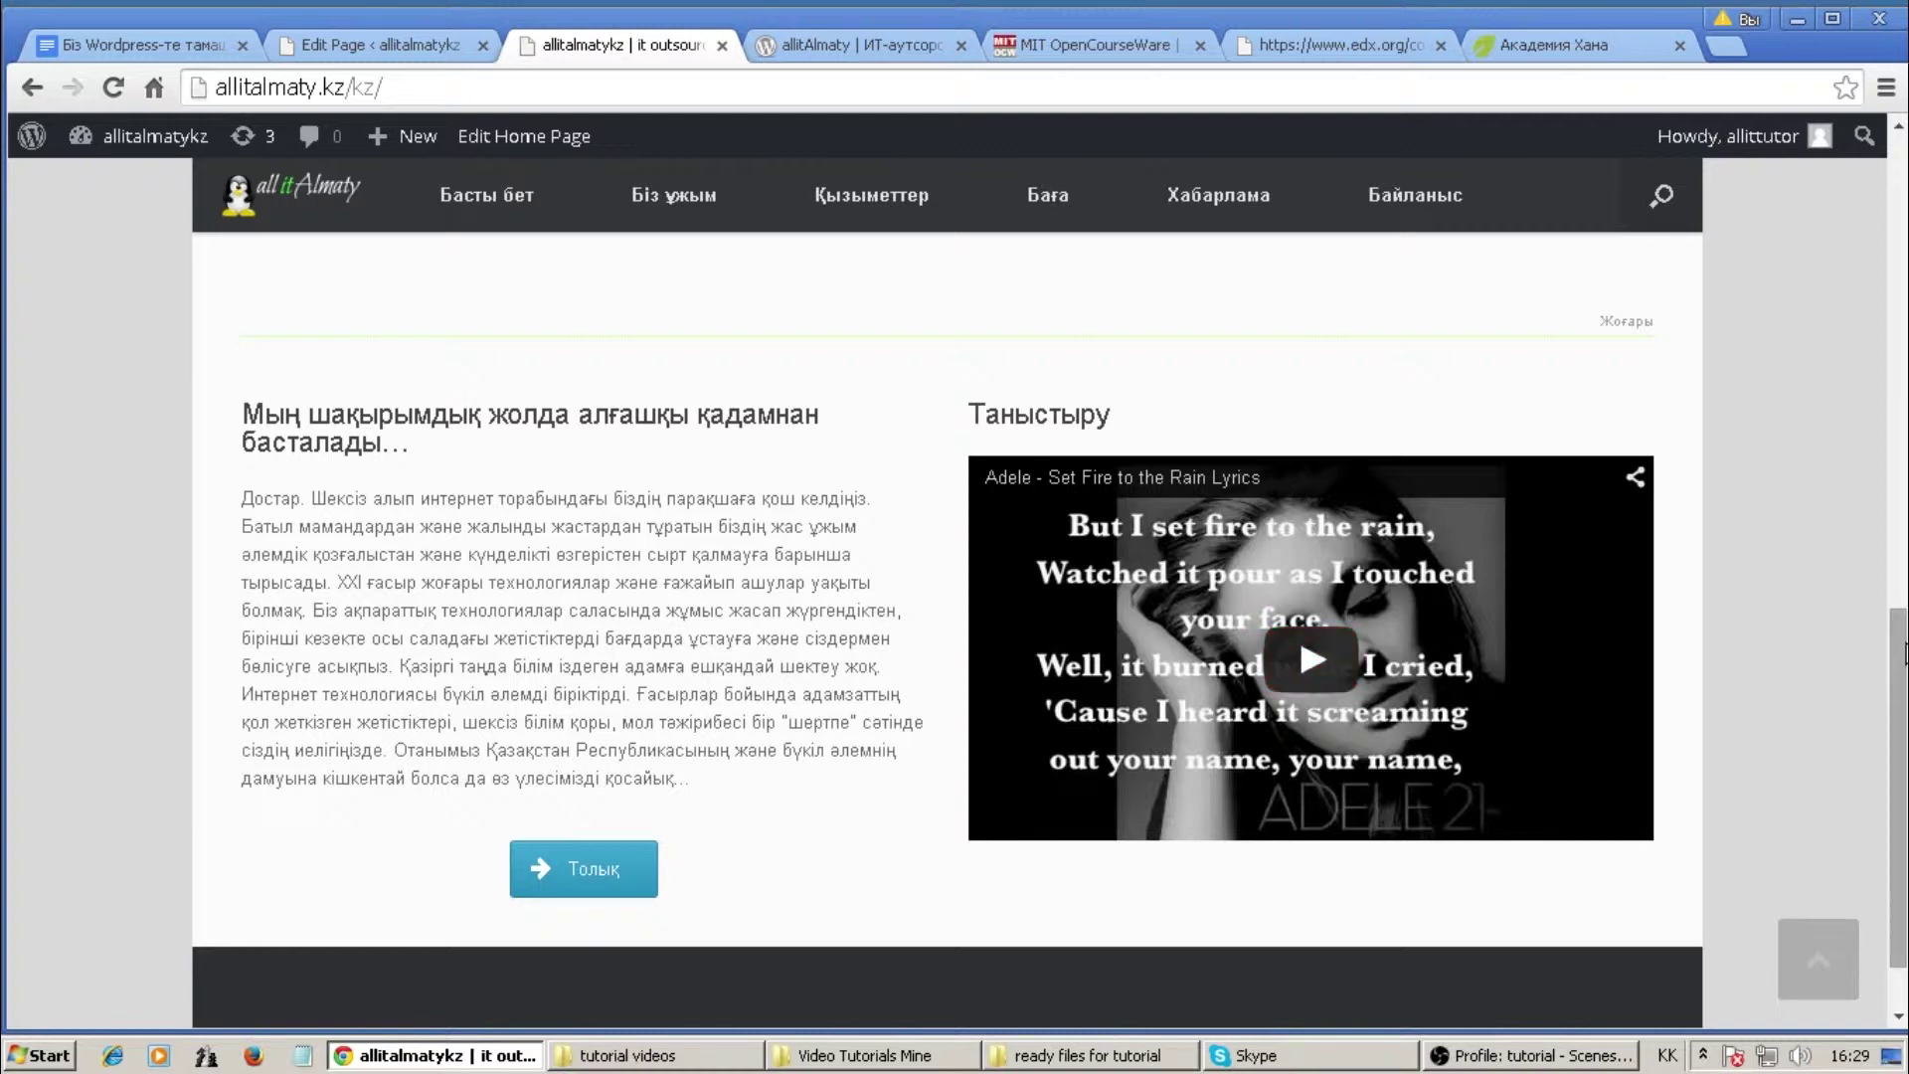
{"action": "left_click_drag", "start_coordinate": [1902, 644], "coordinate": [1902, 686]}
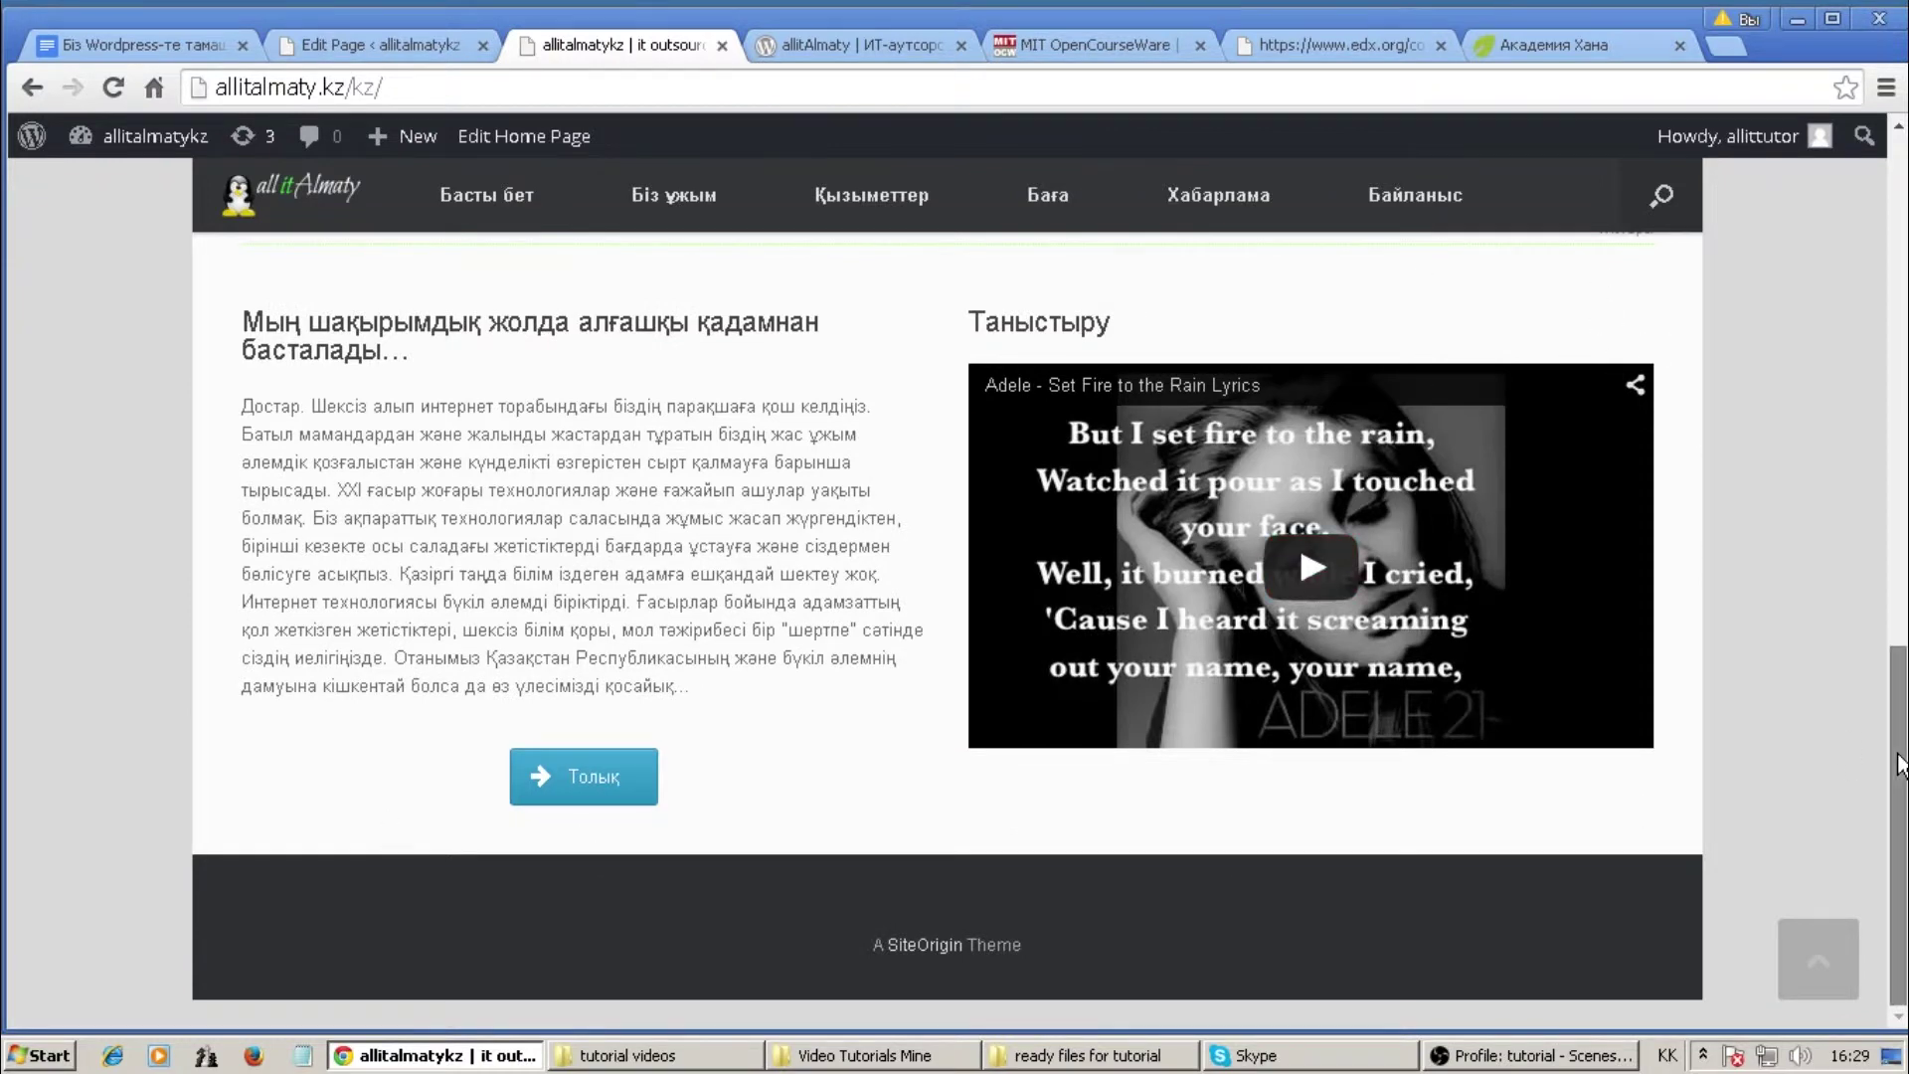
{"action": "left_click_drag", "start_coordinate": [1899, 826], "coordinate": [1900, 766]}
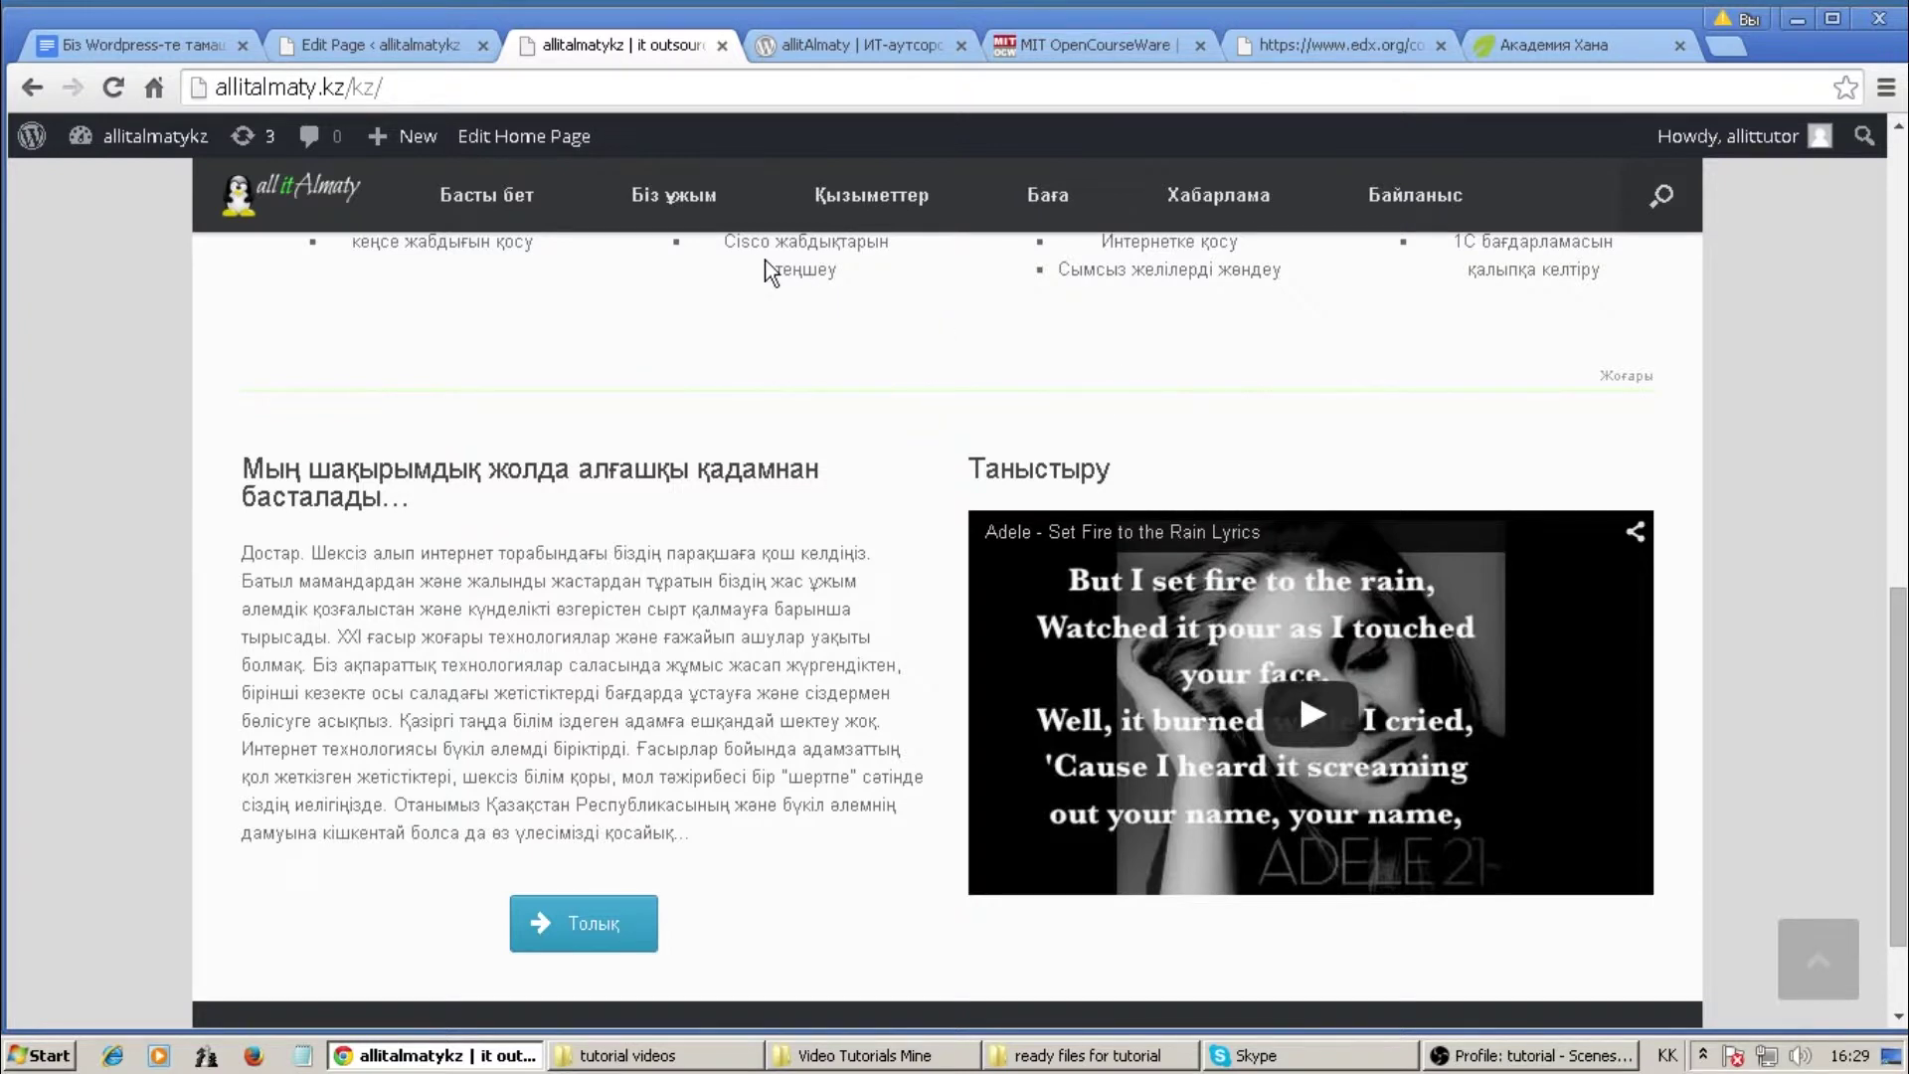
Insert a one-column row in the home page layout and move it below the text and video row
{"action": "left_click", "coordinate": [457, 47]}
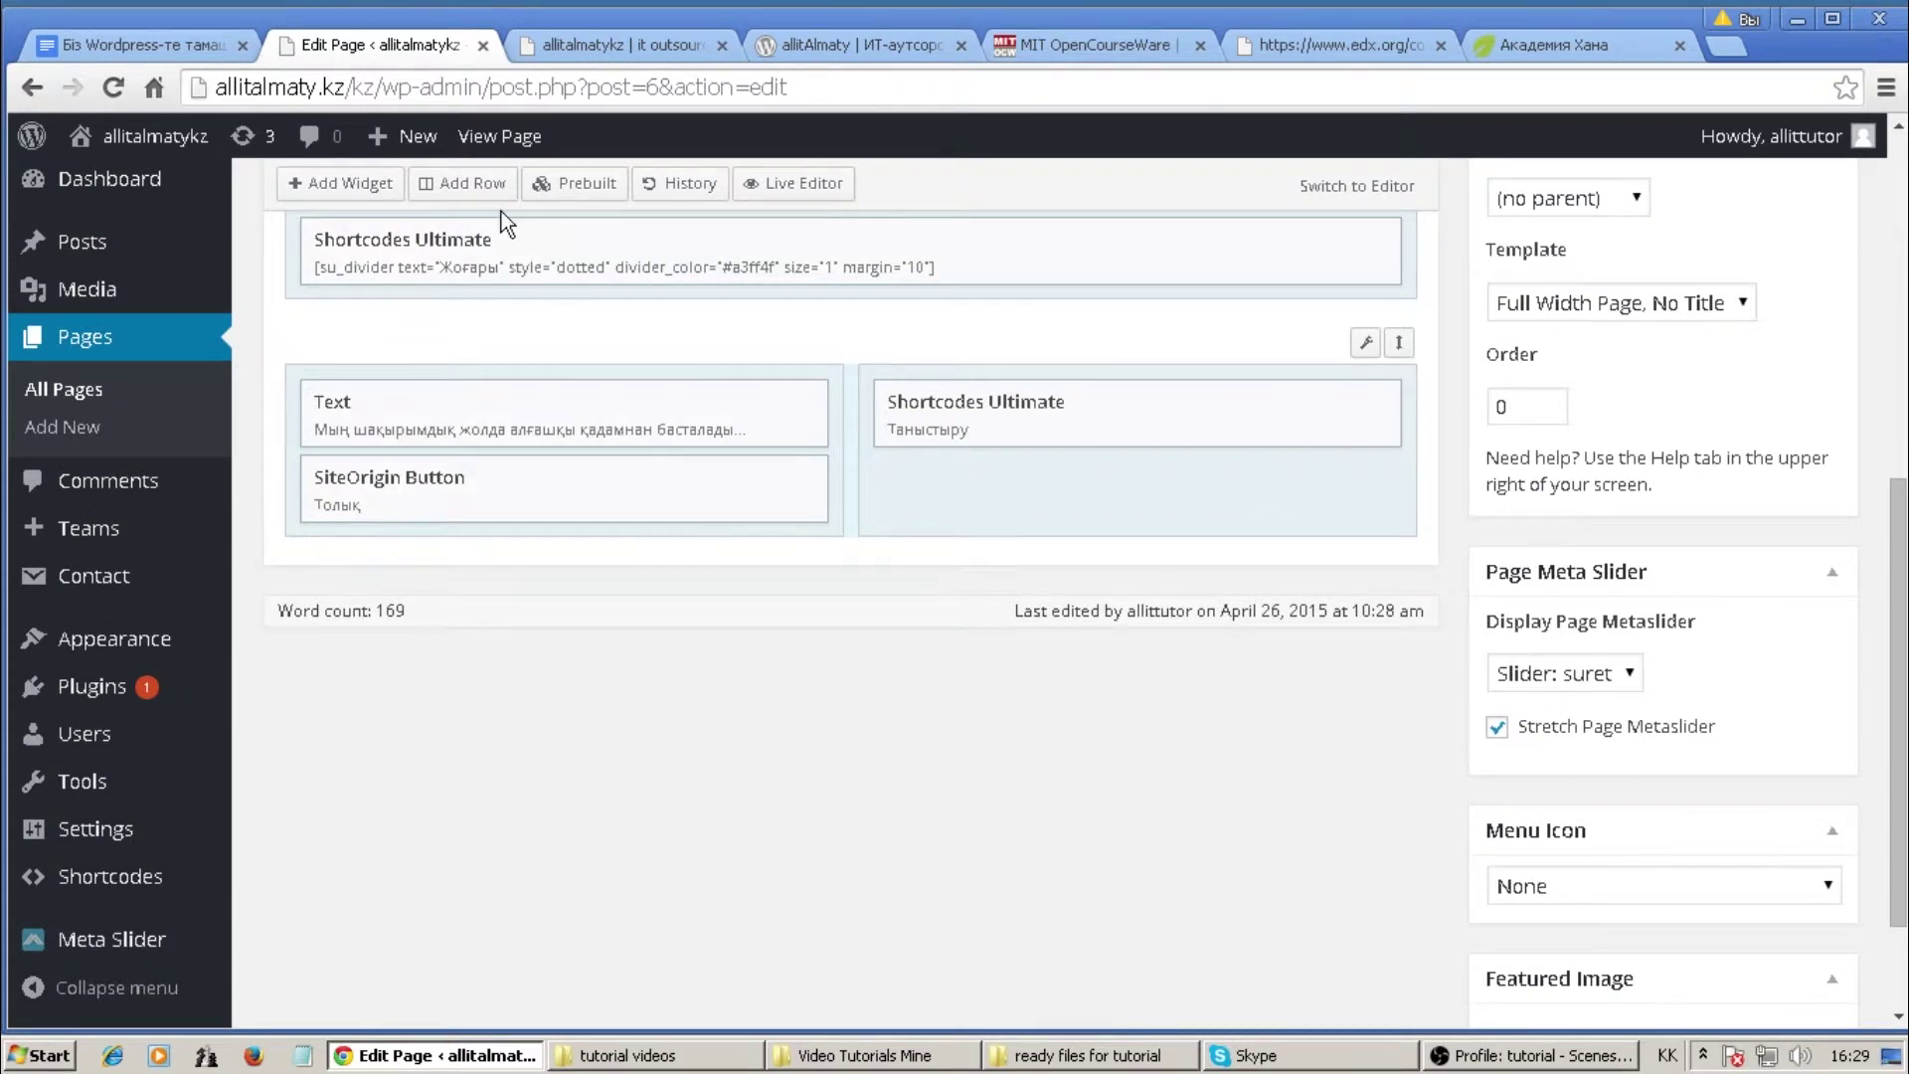
{"action": "left_click", "coordinate": [481, 185]}
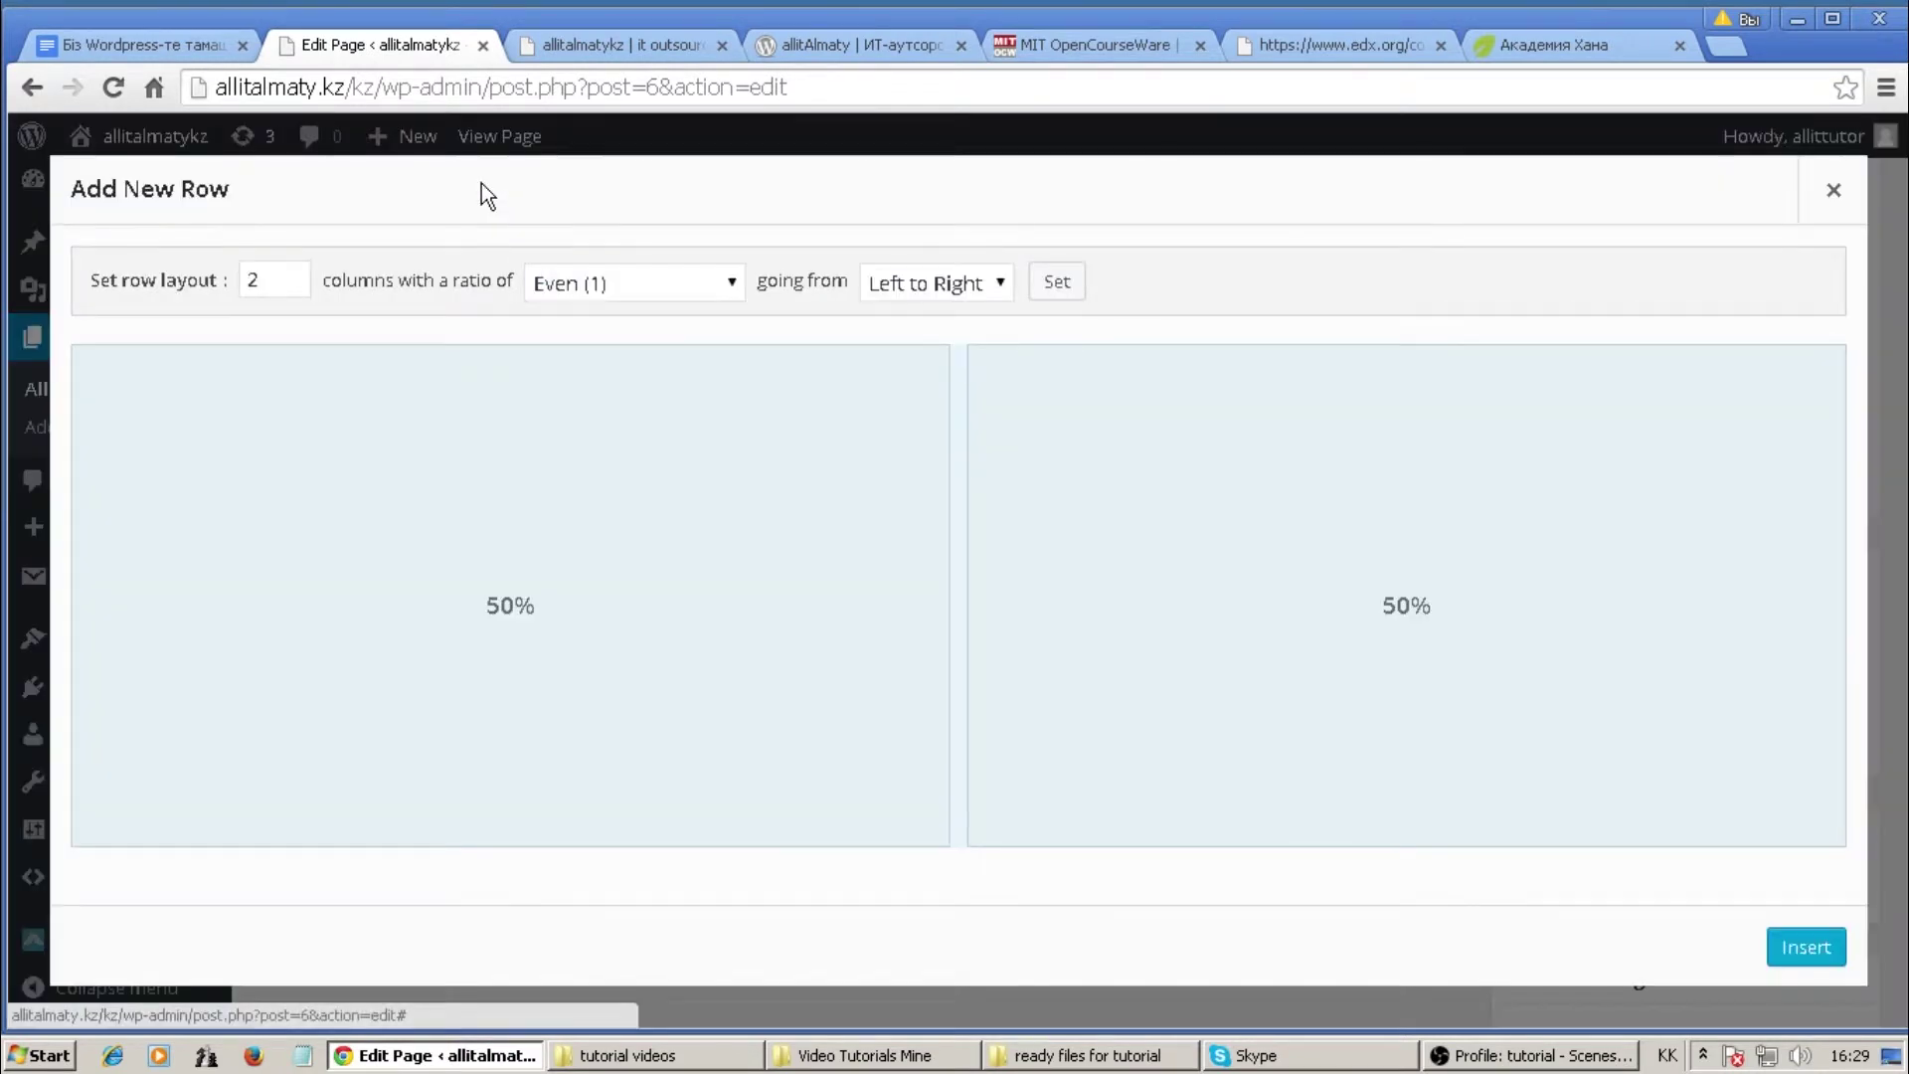
{"action": "left_click", "coordinate": [292, 274]}
{"action": "left_click", "coordinate": [292, 274]}
{"action": "left_click", "coordinate": [292, 286]}
{"action": "left_click", "coordinate": [293, 286]}
{"action": "left_click", "coordinate": [293, 288]}
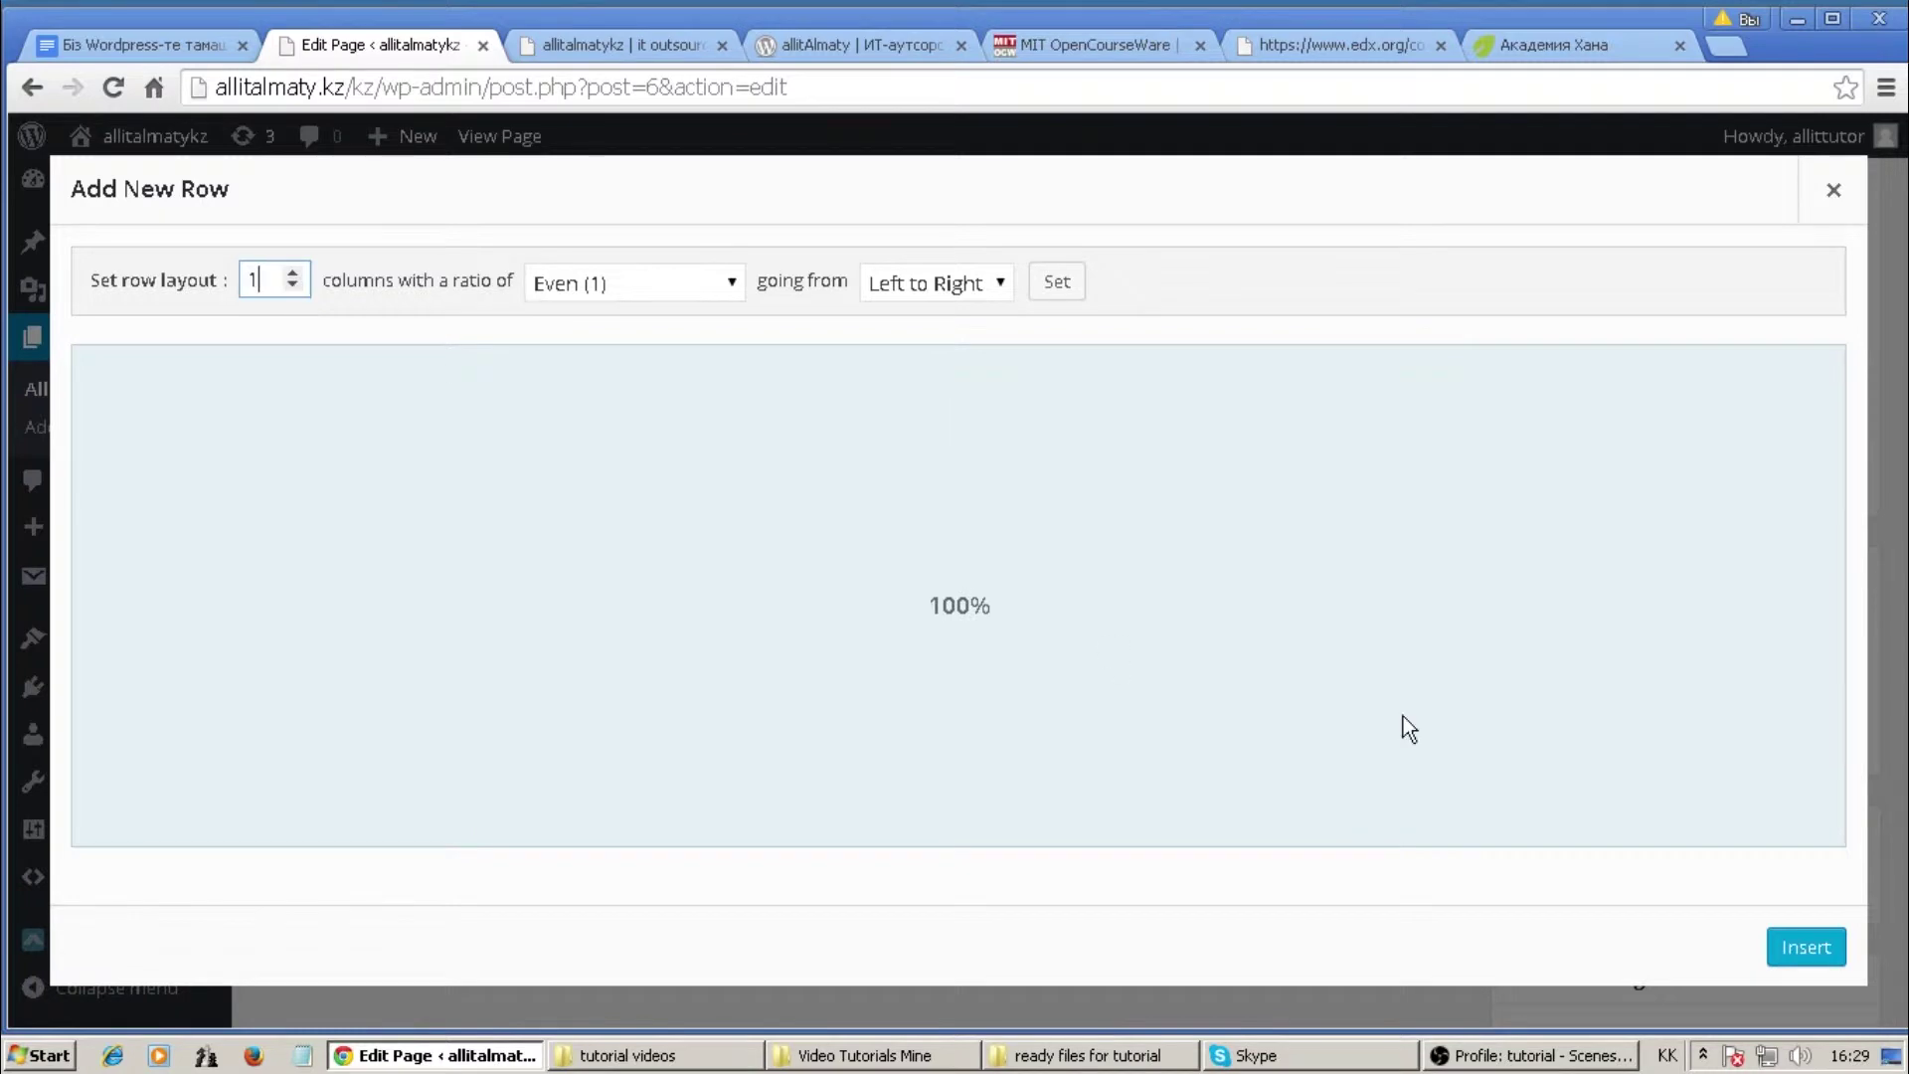
{"action": "left_click", "coordinate": [1806, 946]}
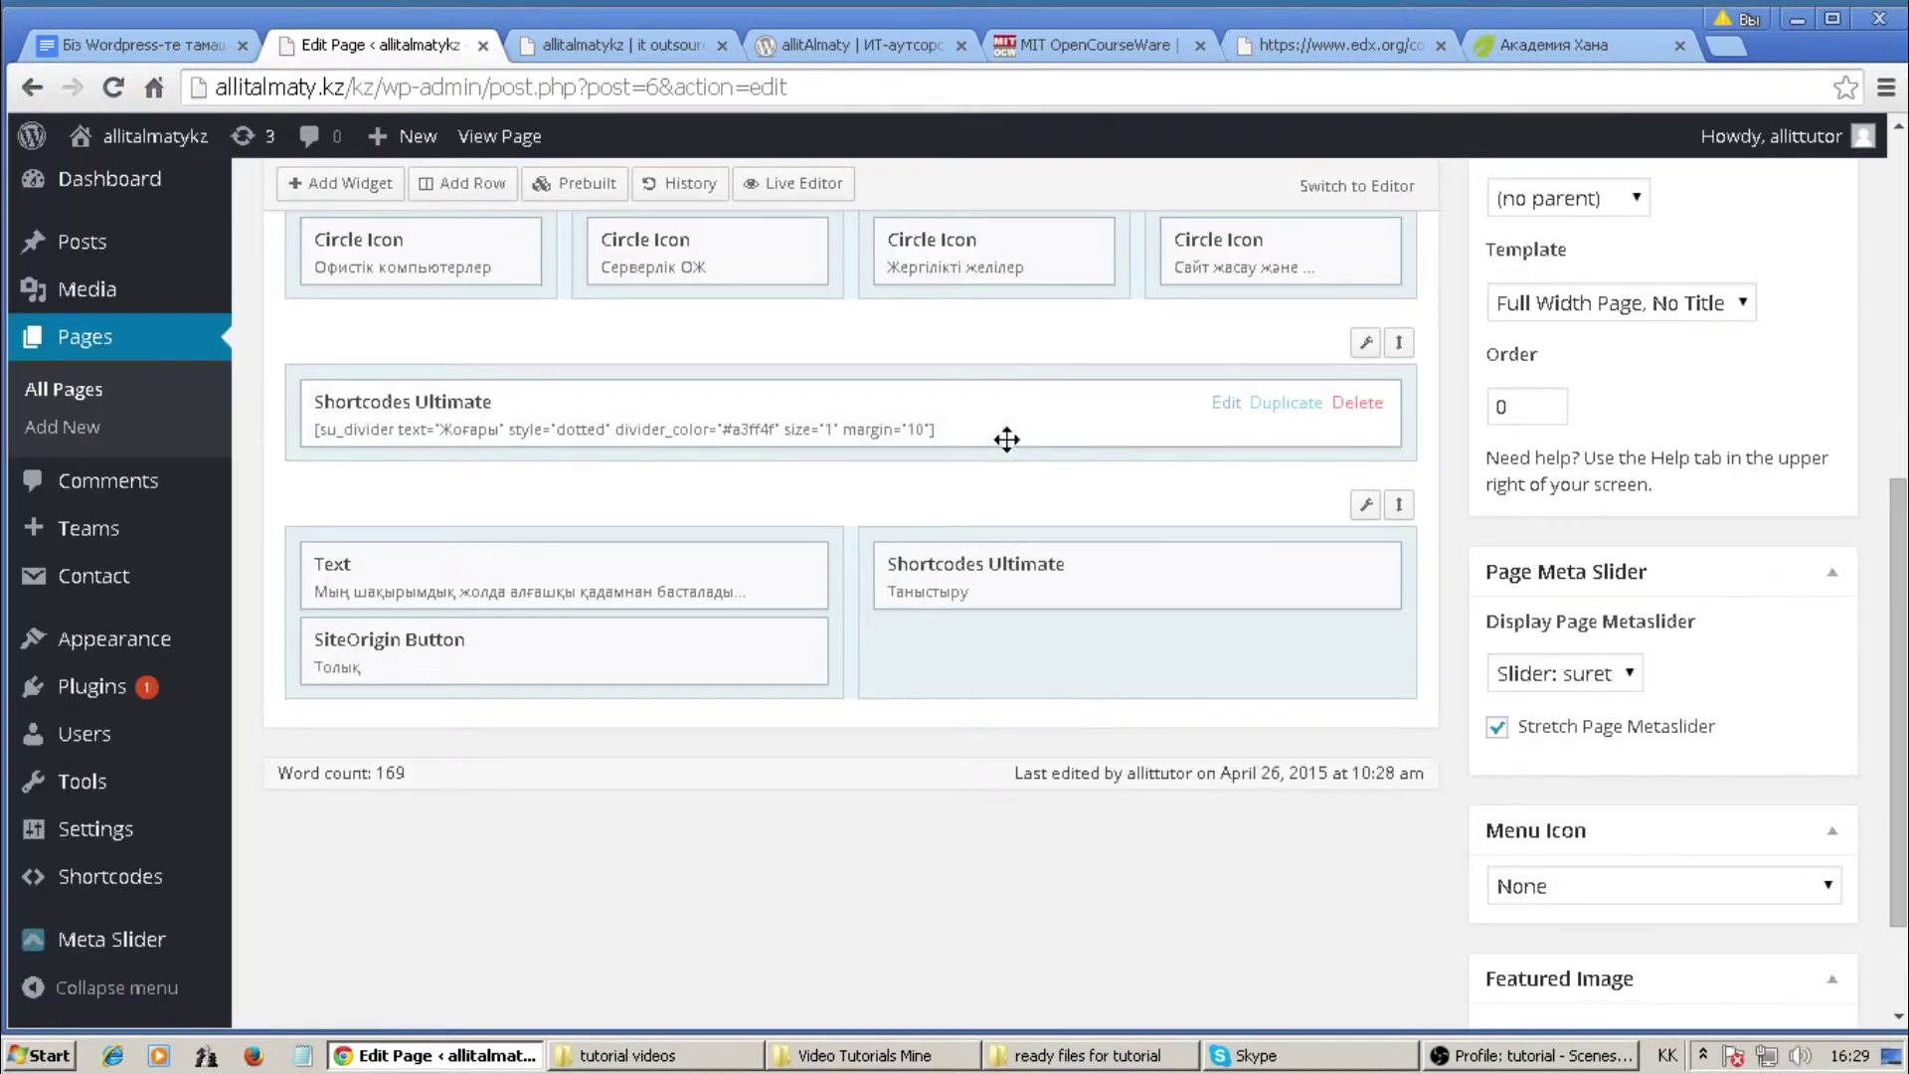
{"action": "scroll", "coordinate": [1308, 490], "scroll_direction": "up", "scroll_amount": 4}
{"action": "left_click_drag", "start_coordinate": [1397, 438], "coordinate": [1243, 850]}
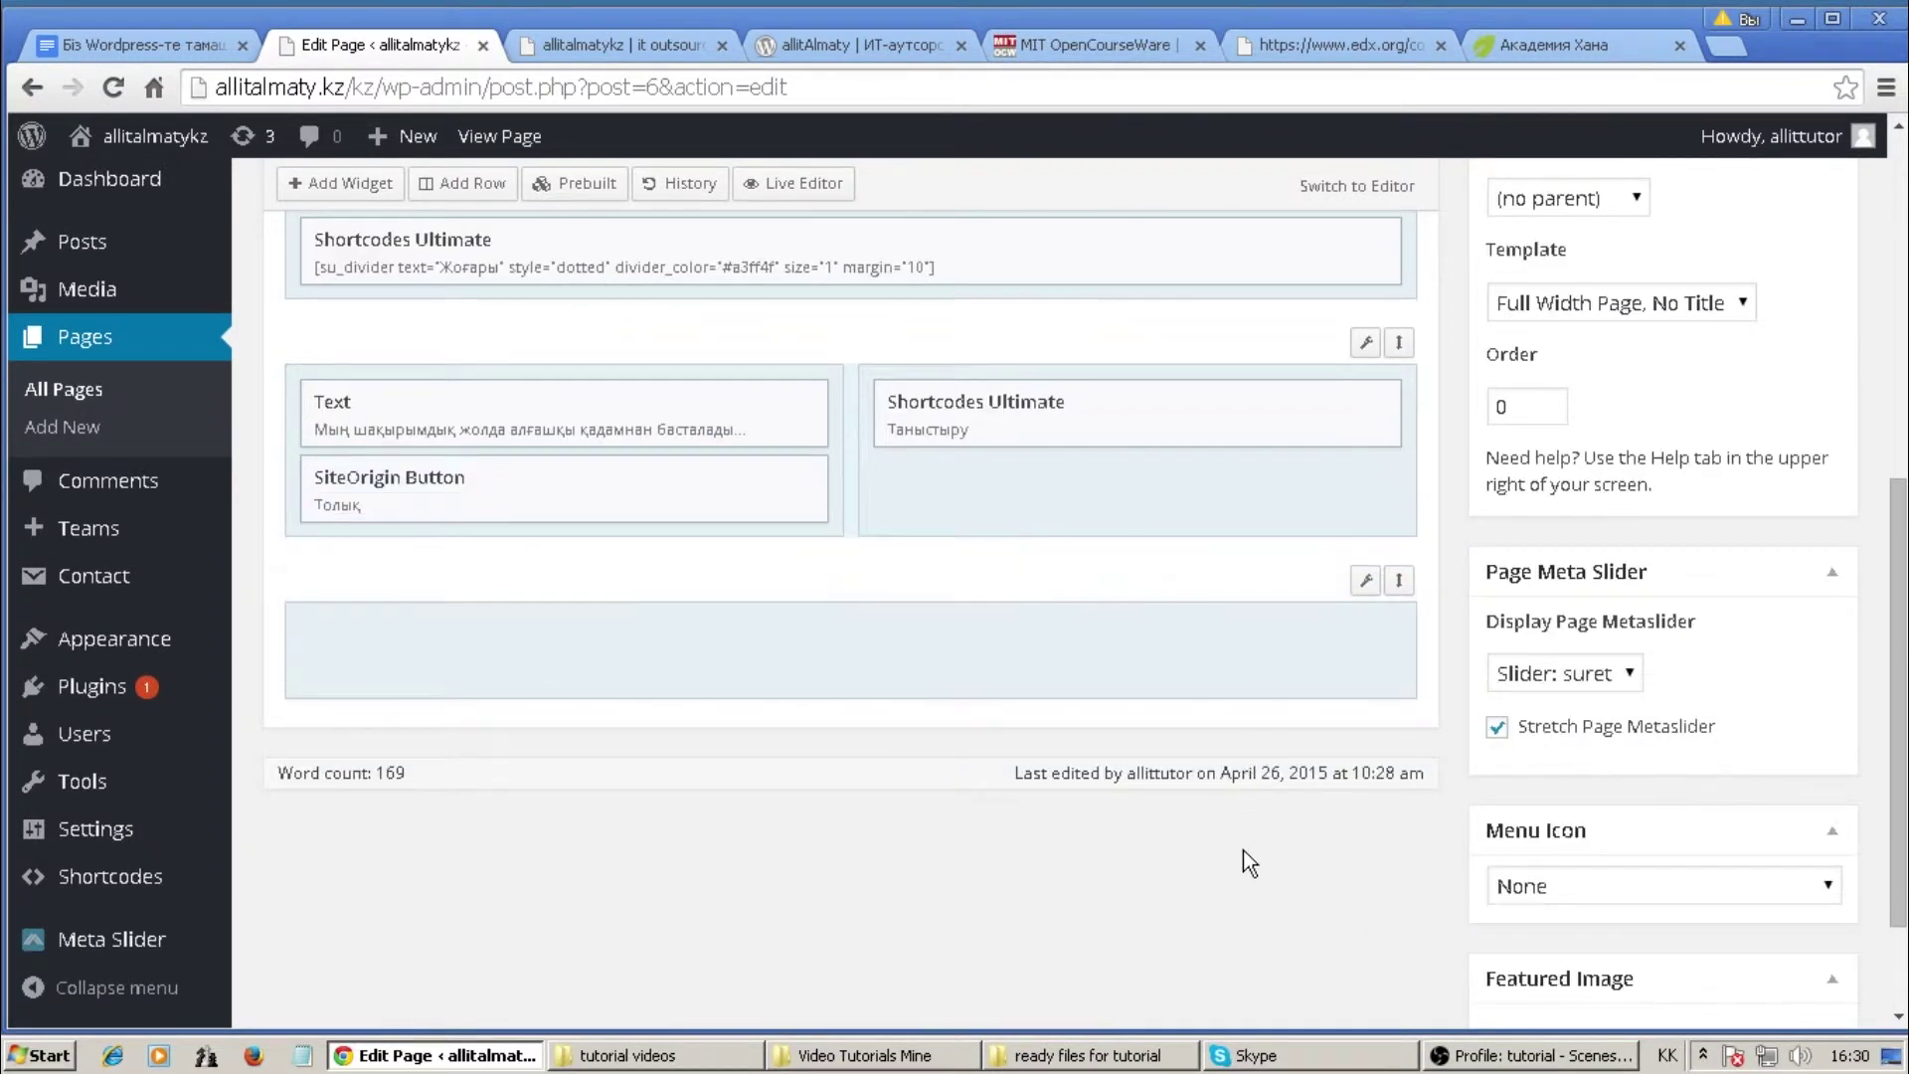
Add a Shortcodes Ultimate widget to the new empty bottom row
{"action": "left_click", "coordinate": [652, 644]}
{"action": "left_click", "coordinate": [345, 189]}
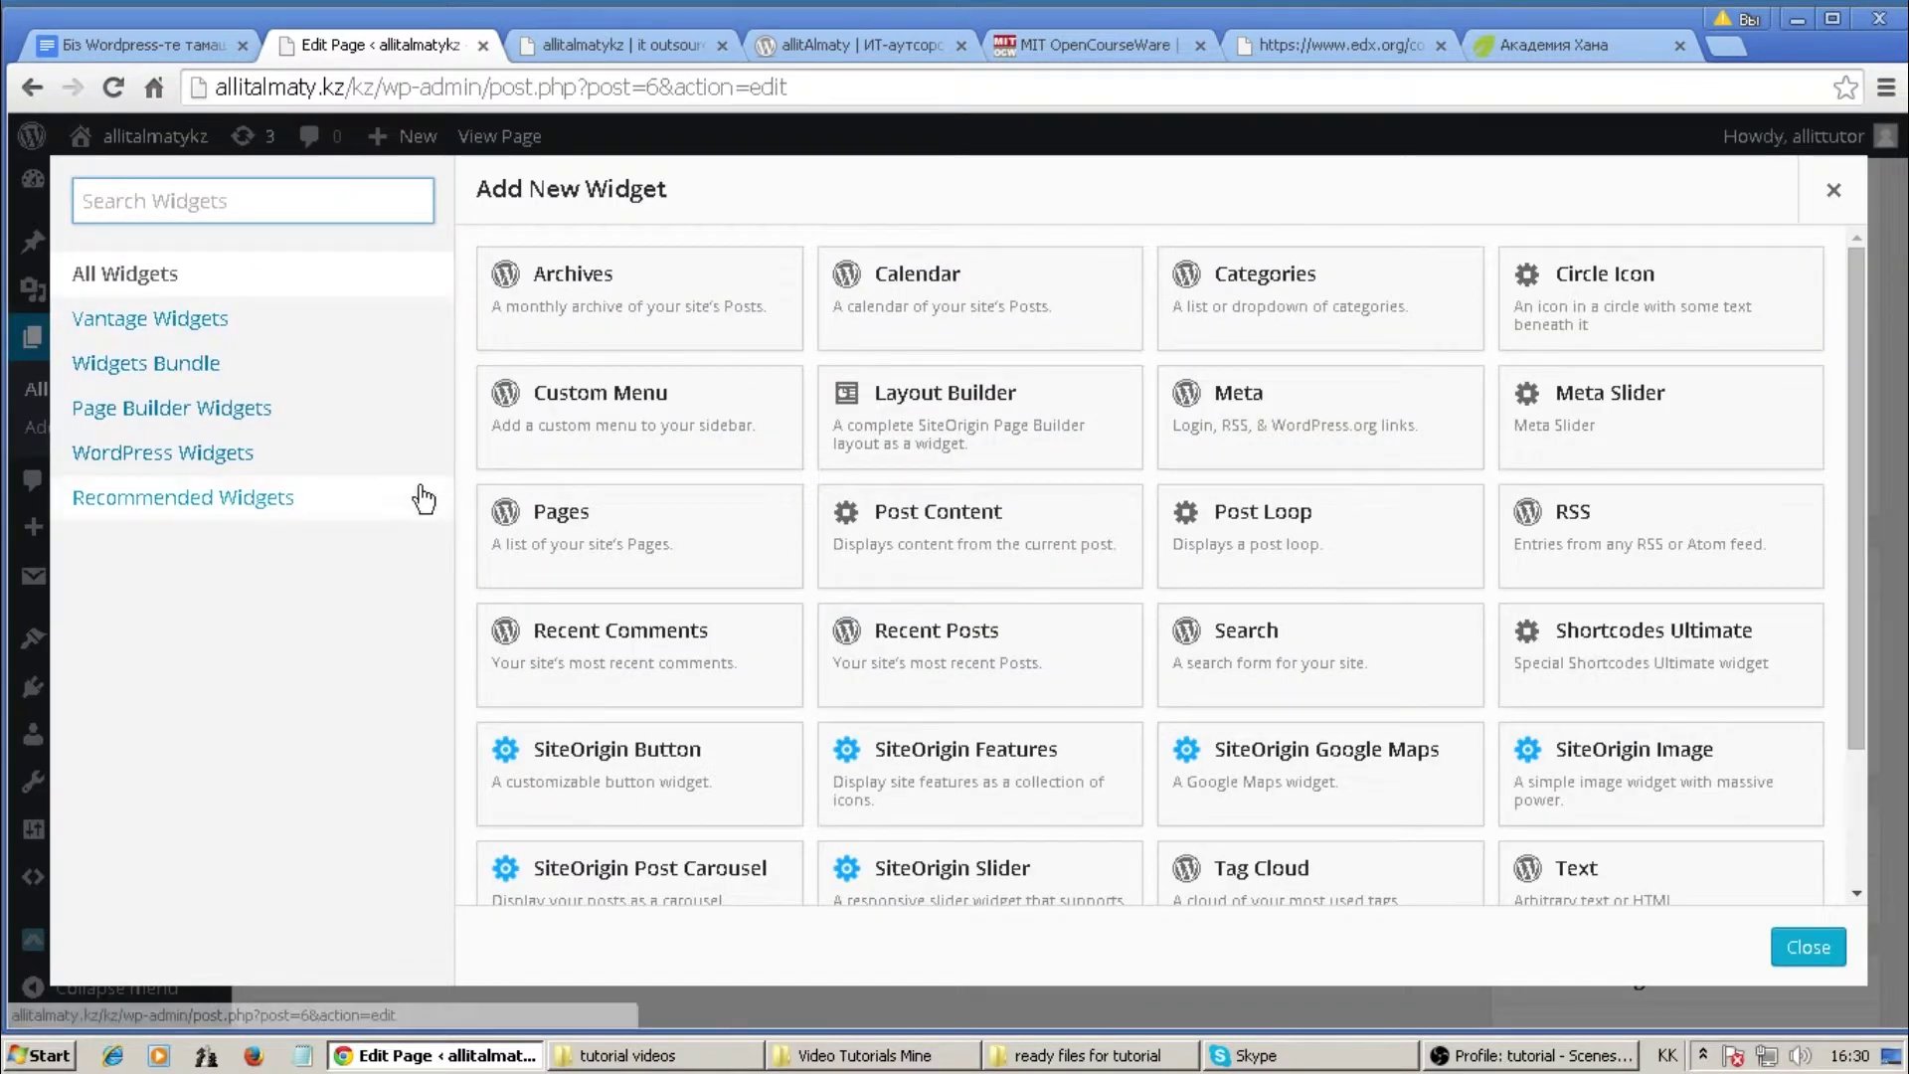
{"action": "left_click", "coordinate": [1673, 648]}
{"action": "mouse_move", "coordinate": [690, 652]}
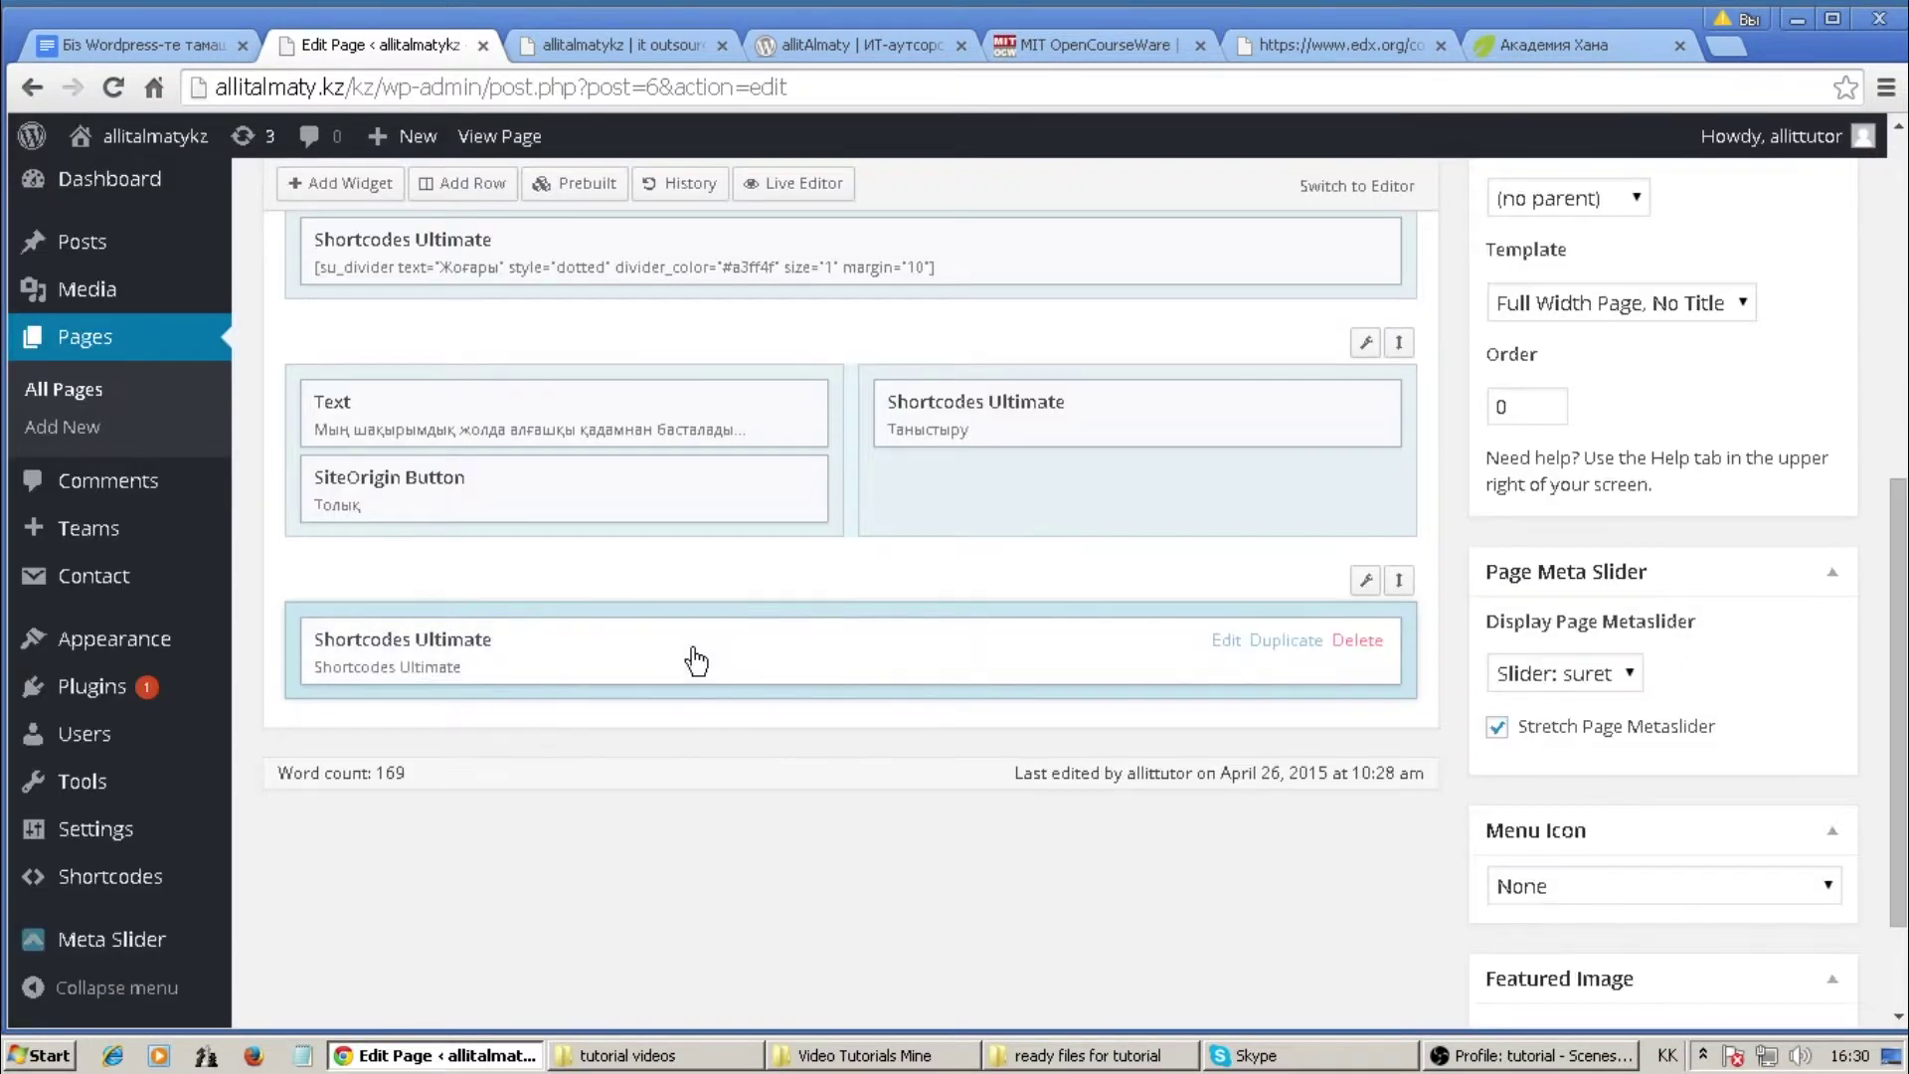
Open the bottom row's Shortcodes Ultimate widget for editing and clear its title
{"action": "left_click", "coordinate": [1223, 641]}
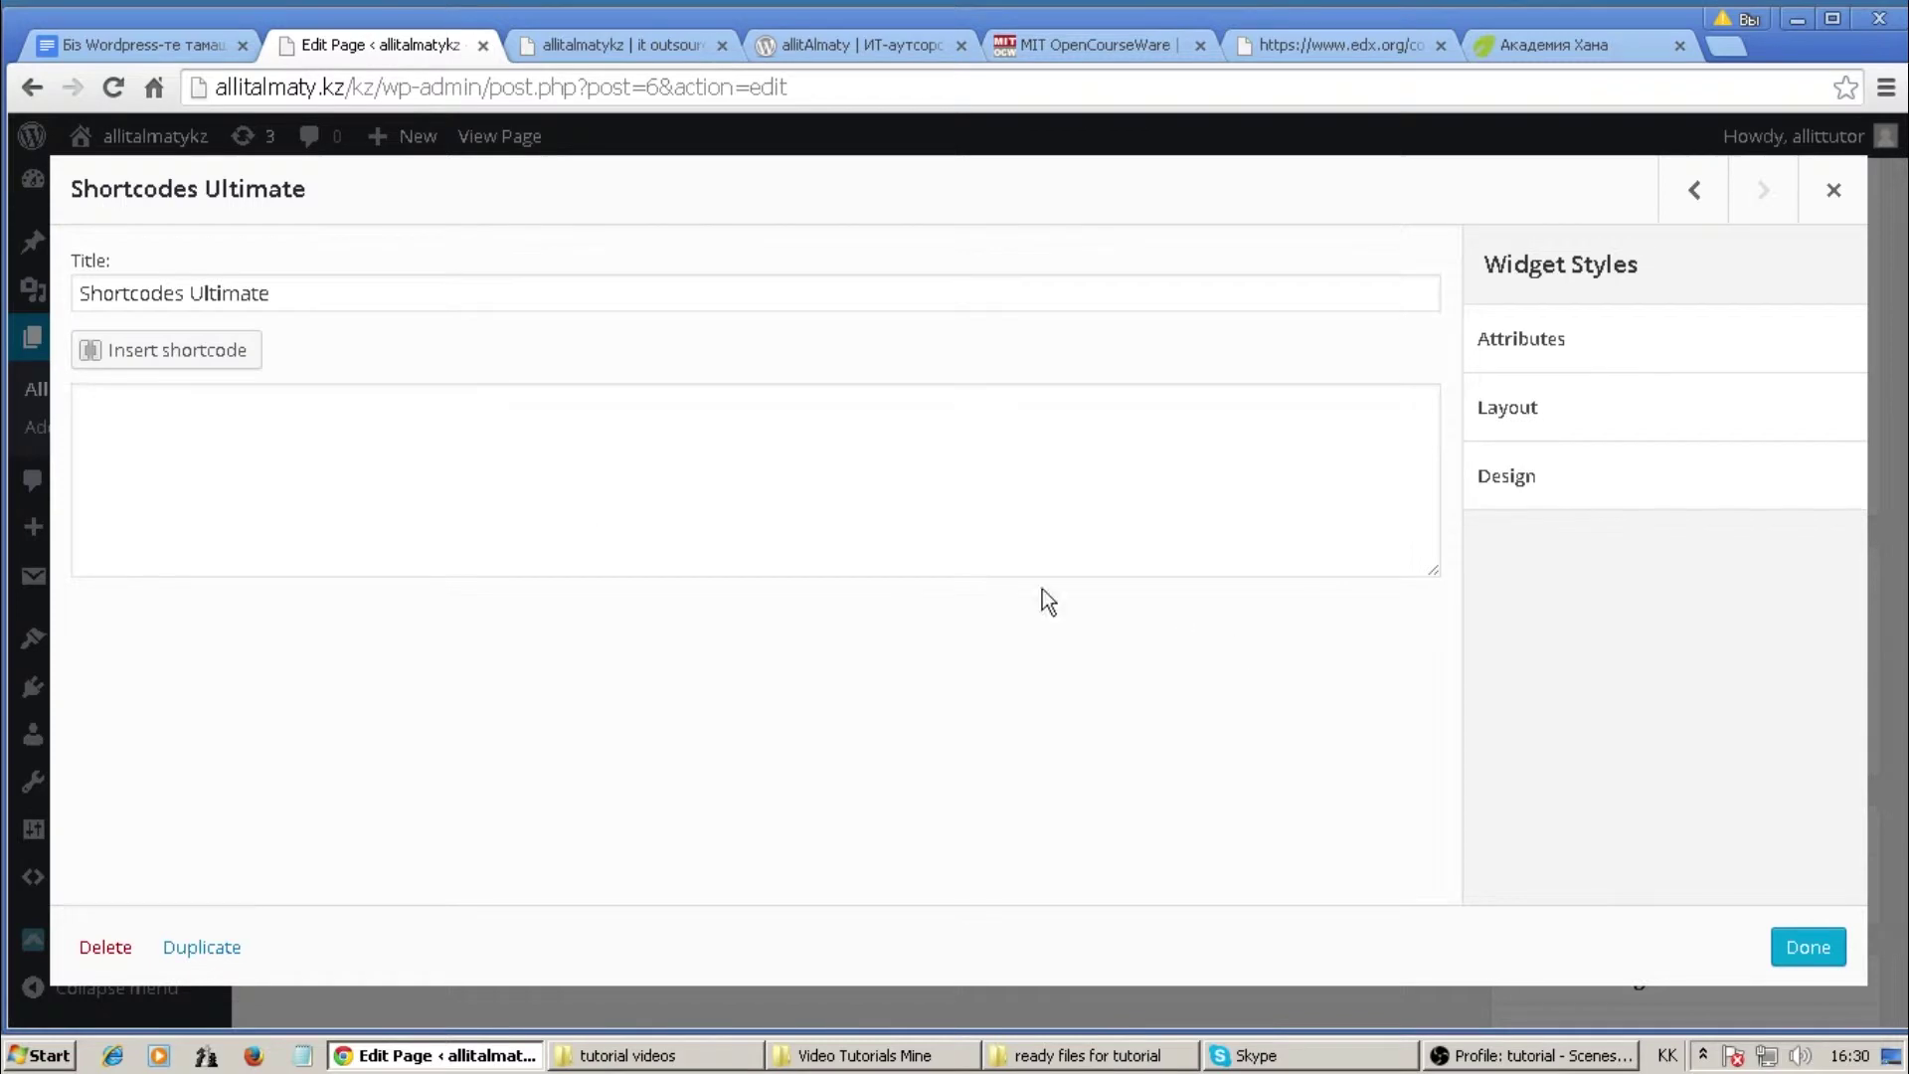
{"action": "left_click_drag", "start_coordinate": [282, 292], "coordinate": [80, 308]}
{"action": "key", "text": "BackSpace"}
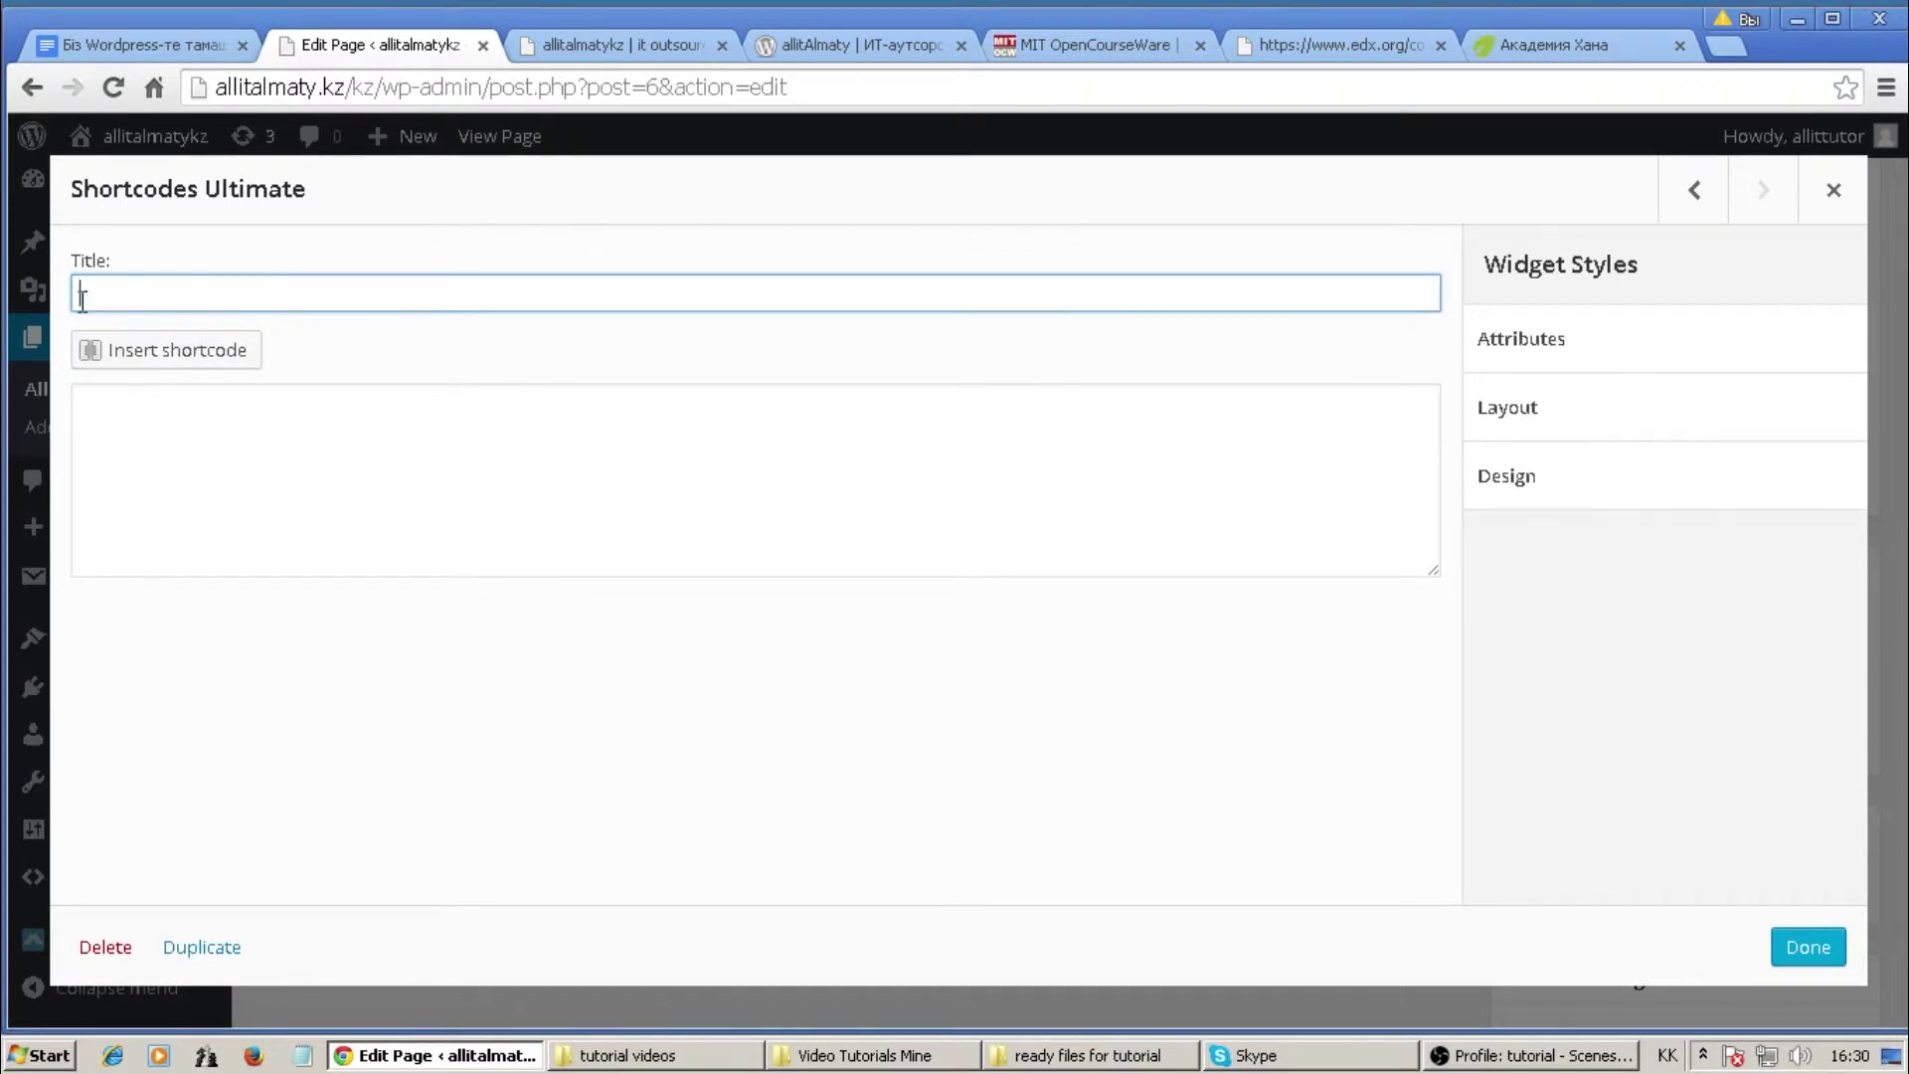
Insert a divider shortcode with link text "Жоғары", dotted style, colour #a3ff4f, size 1 and margin 10, and close the widget
{"action": "left_click", "coordinate": [193, 350]}
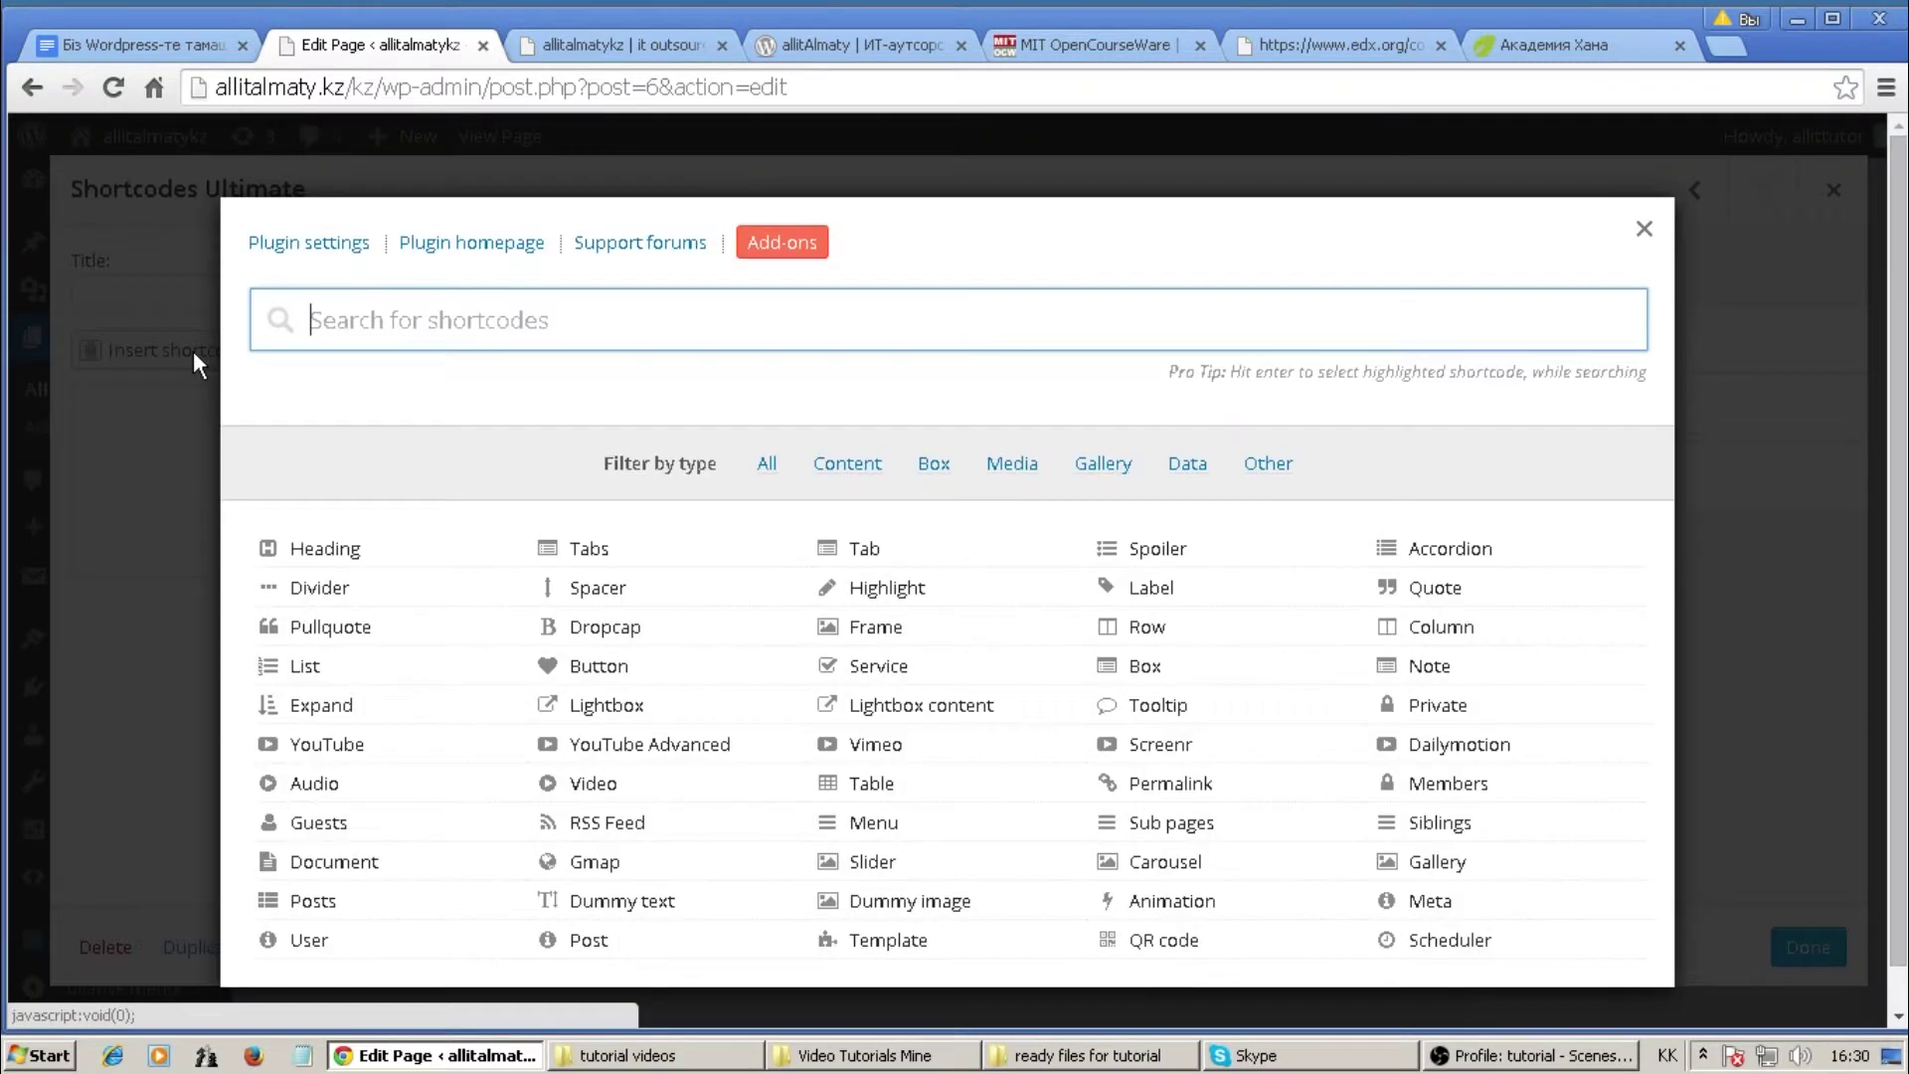
{"action": "left_click", "coordinate": [329, 586]}
{"action": "left_click_drag", "start_coordinate": [1902, 393], "coordinate": [1901, 511]}
{"action": "left_click_drag", "start_coordinate": [709, 515], "coordinate": [597, 511]}
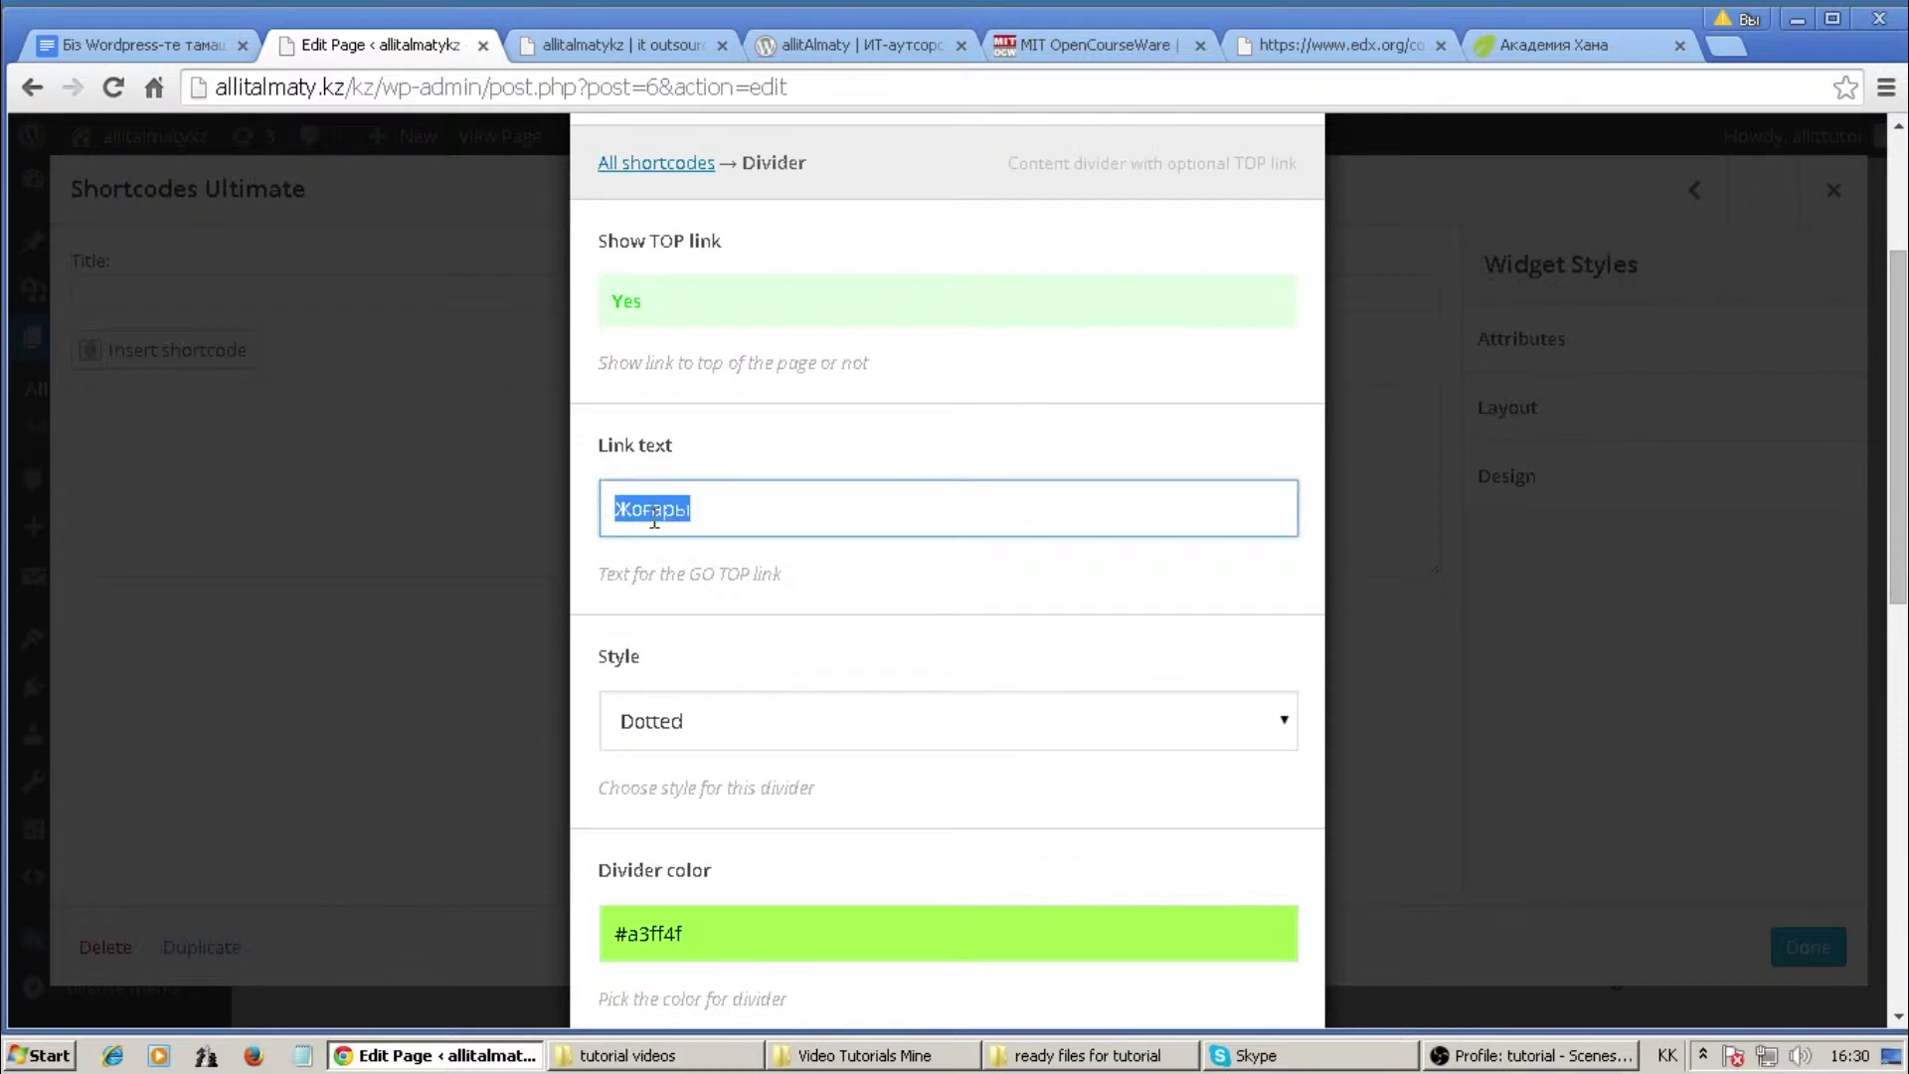
{"action": "left_click_drag", "start_coordinate": [1902, 534], "coordinate": [1904, 945]}
{"action": "left_click", "coordinate": [748, 930]}
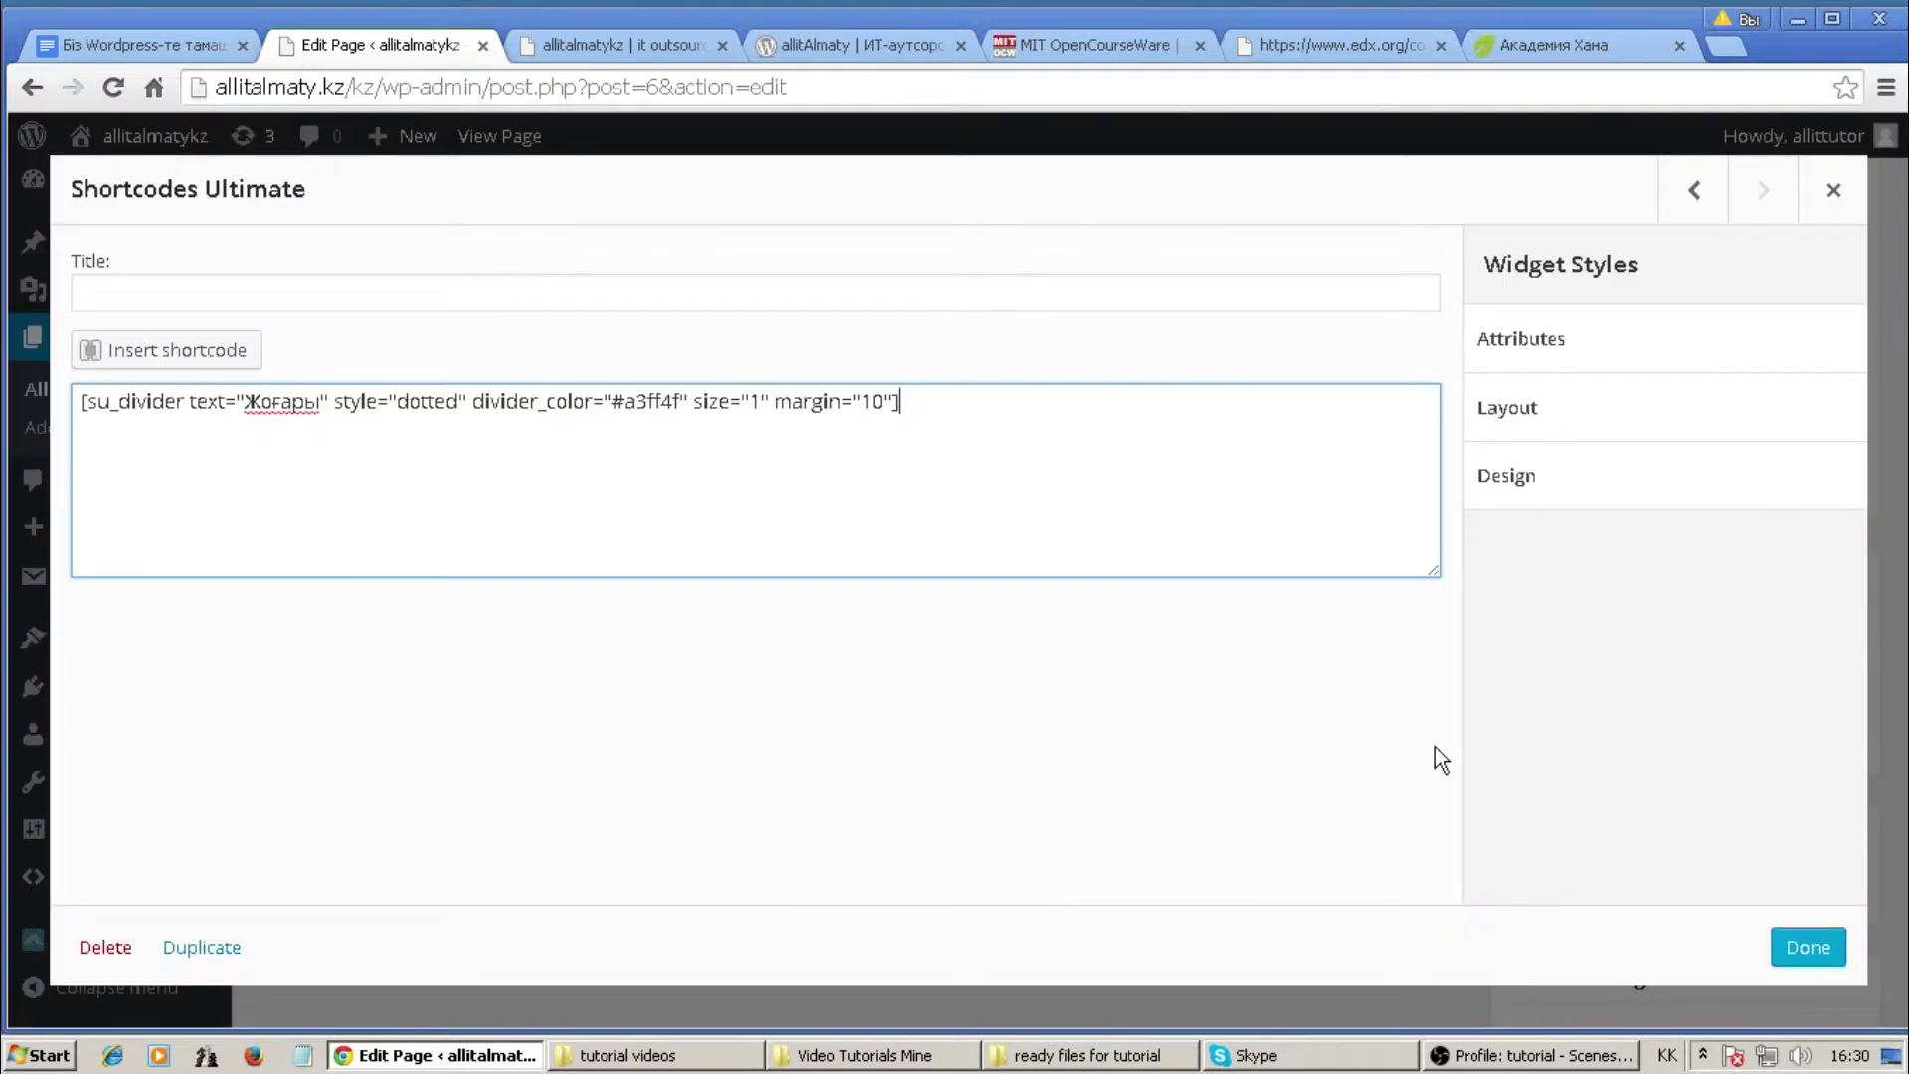
{"action": "left_click", "coordinate": [1805, 955]}
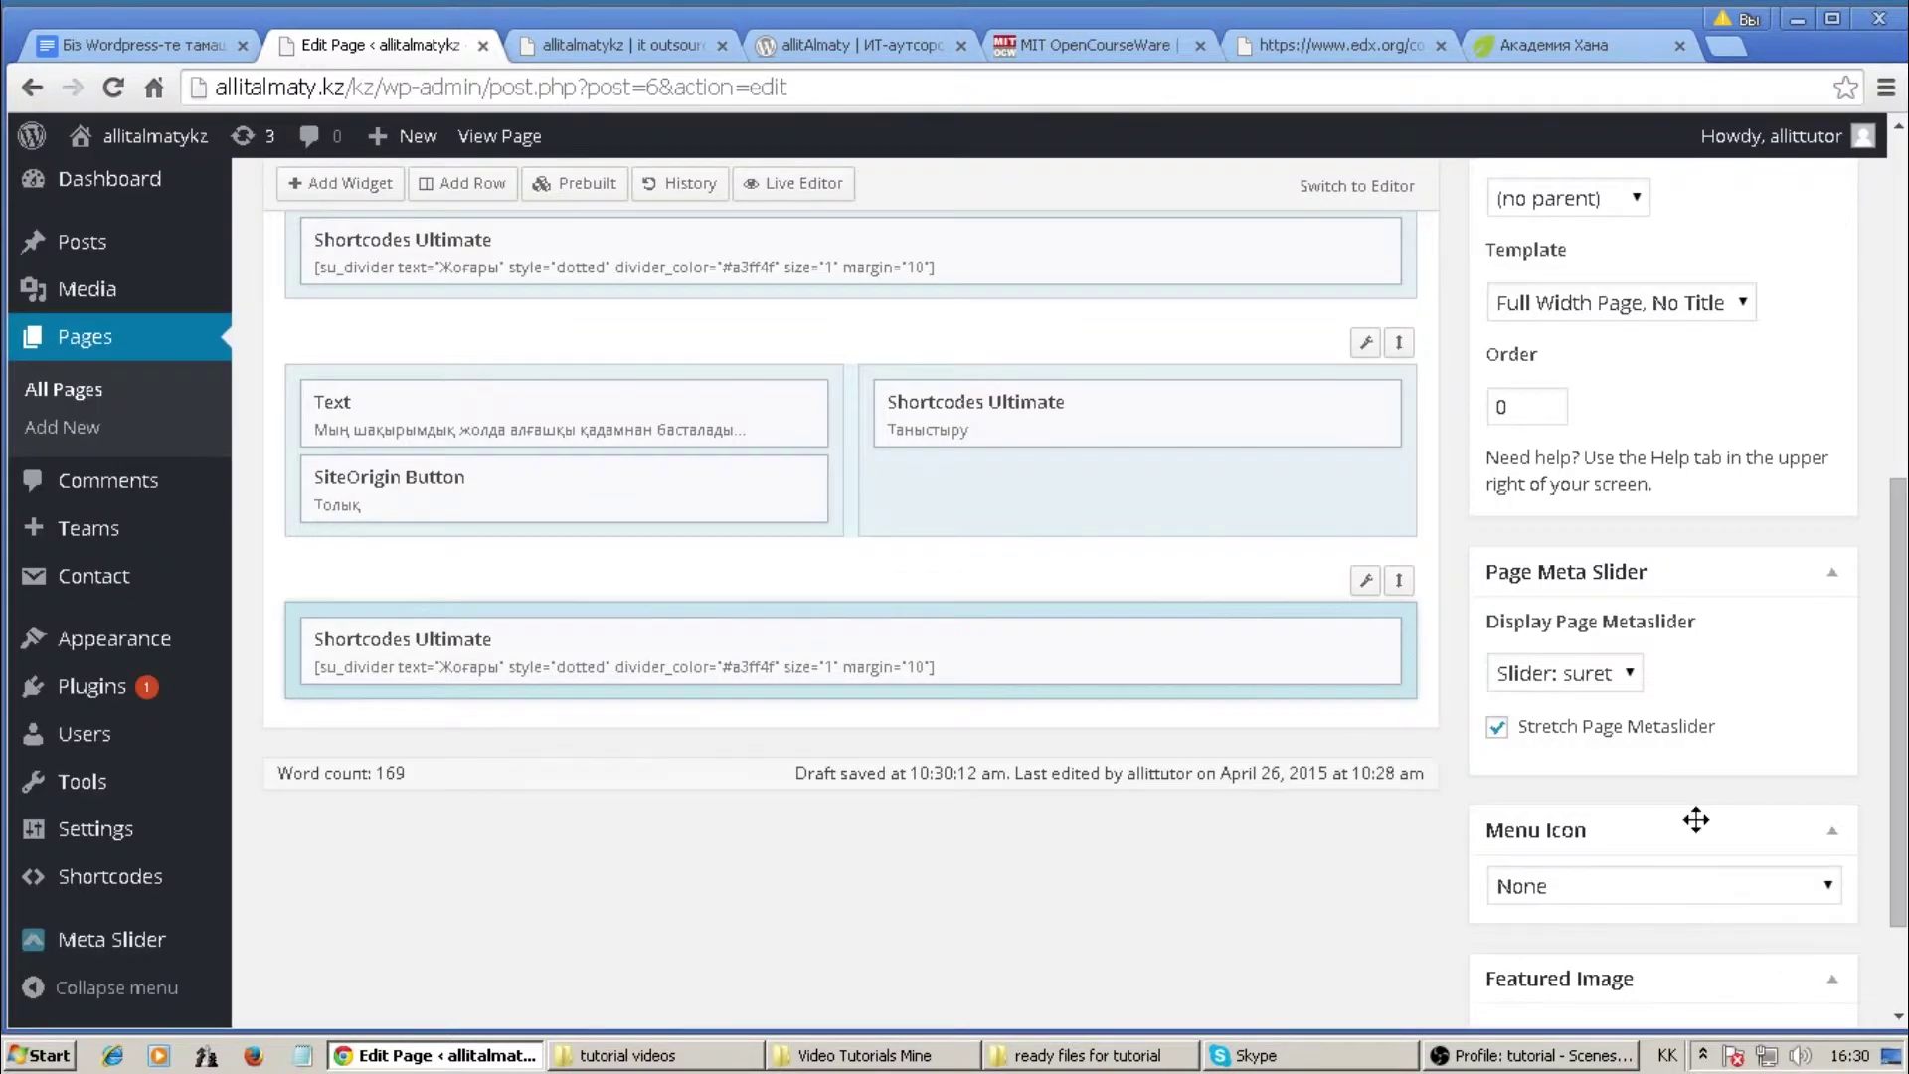
Update the home page and reload its published version
{"action": "scroll", "coordinate": [1545, 627], "scroll_direction": "up", "scroll_amount": 4}
{"action": "left_click", "coordinate": [1805, 421]}
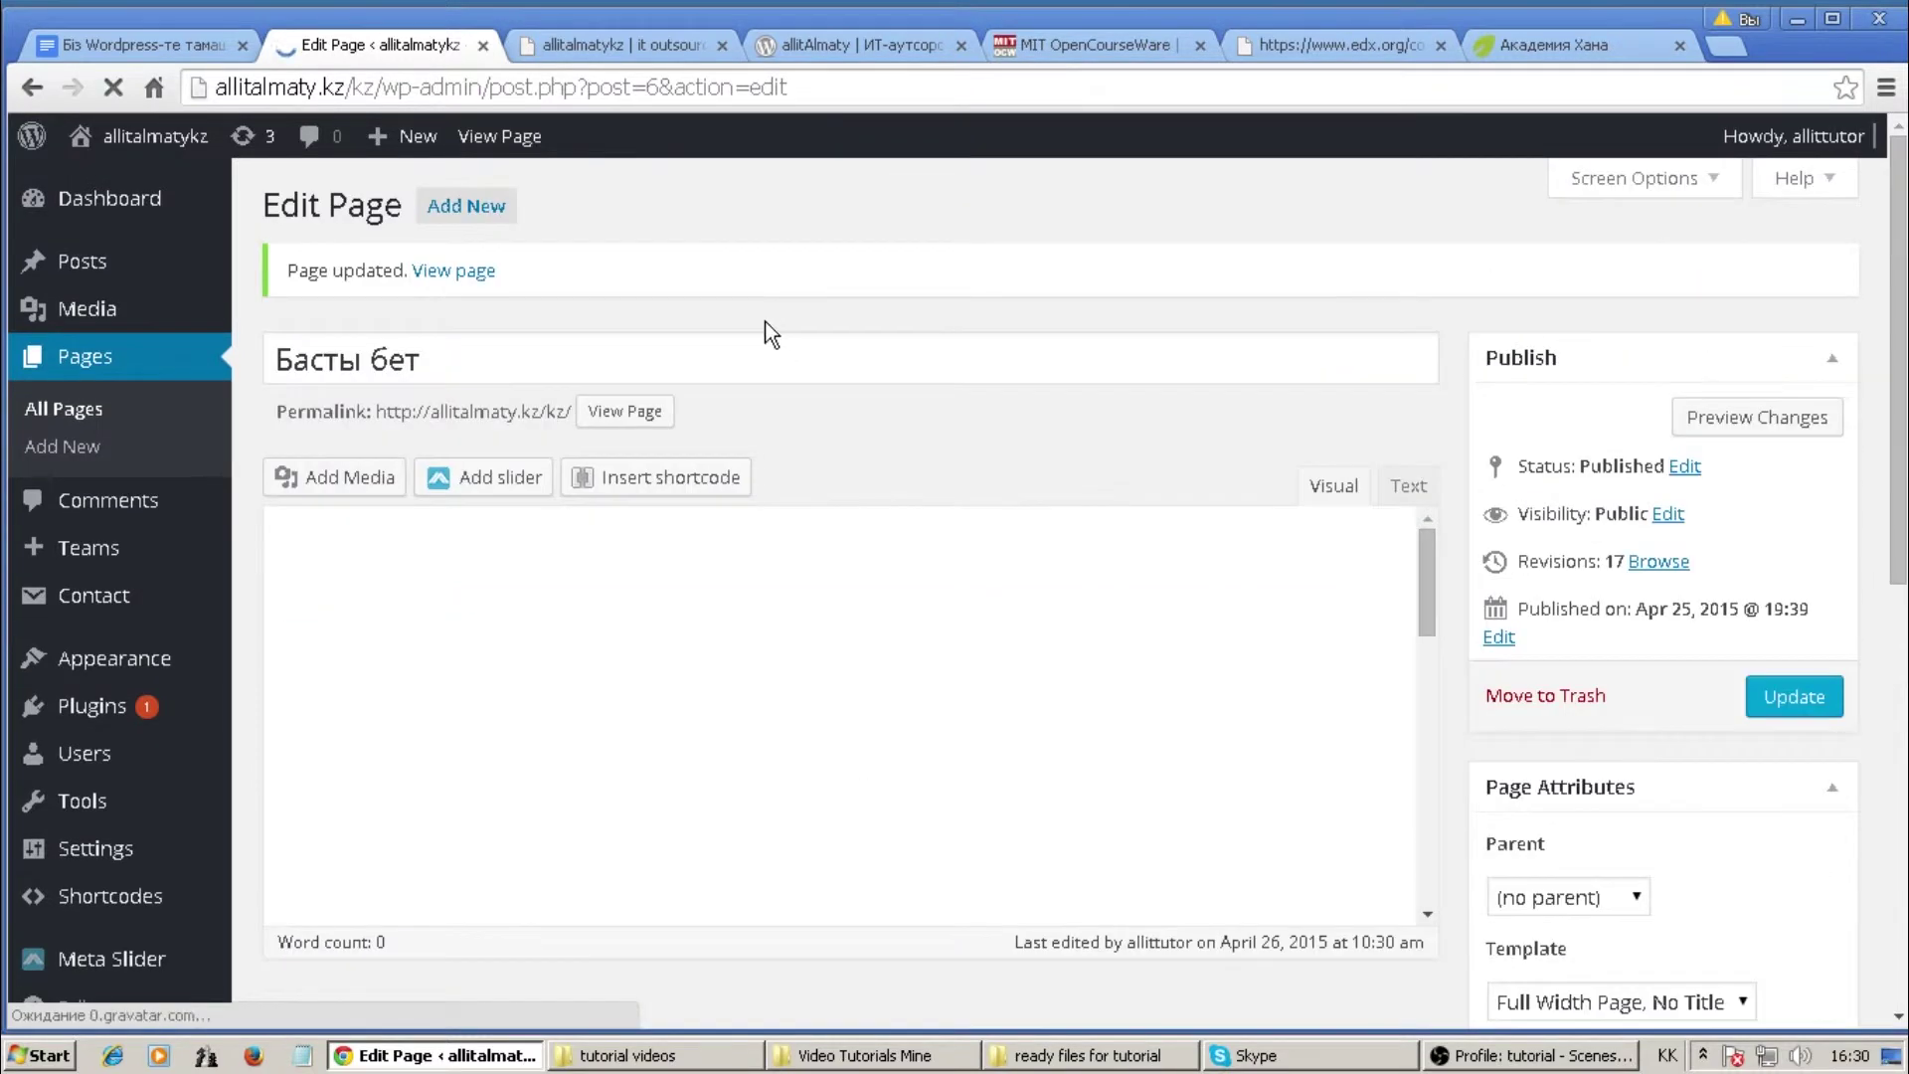
{"action": "left_click", "coordinate": [601, 52]}
{"action": "left_click", "coordinate": [112, 86]}
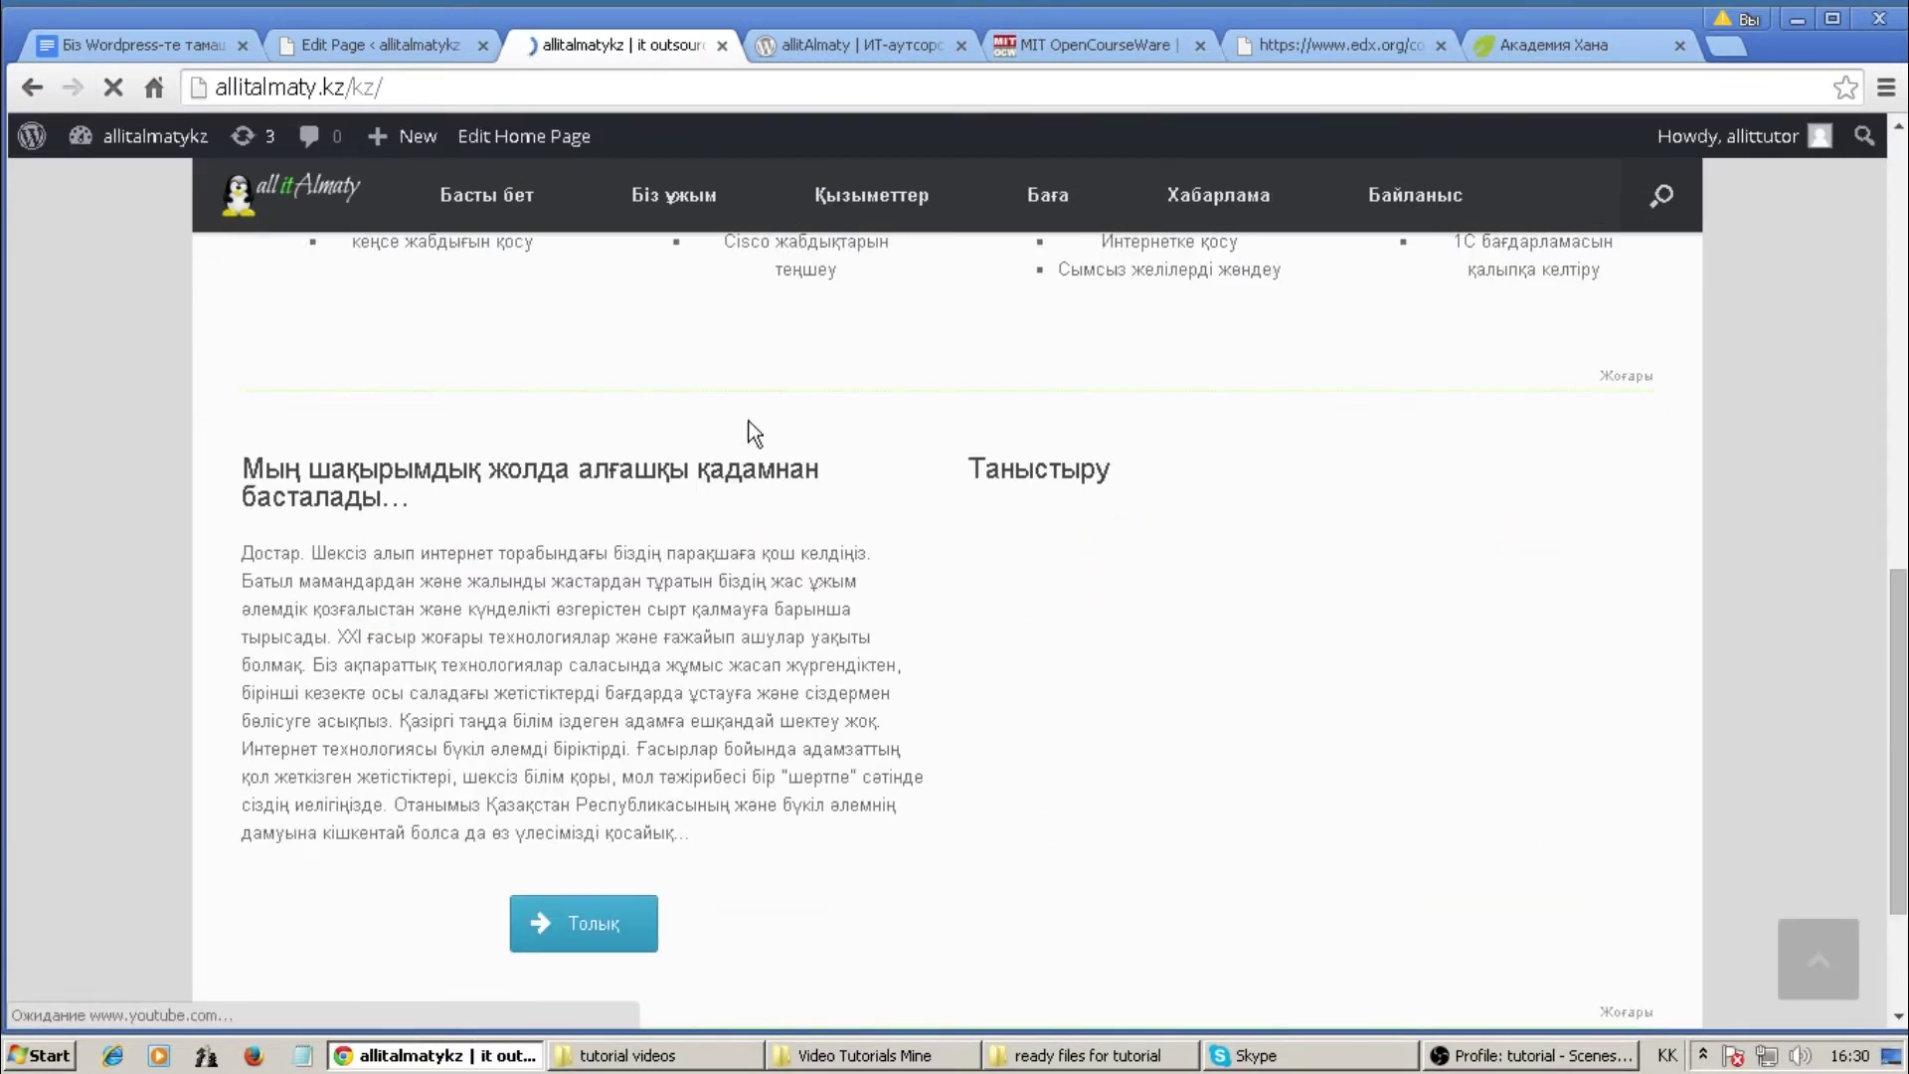
Check the divider below the text and video row, follow its "Жоғары" link, and return to the page's lower section
{"action": "scroll", "coordinate": [1705, 553], "scroll_direction": "down", "scroll_amount": 2}
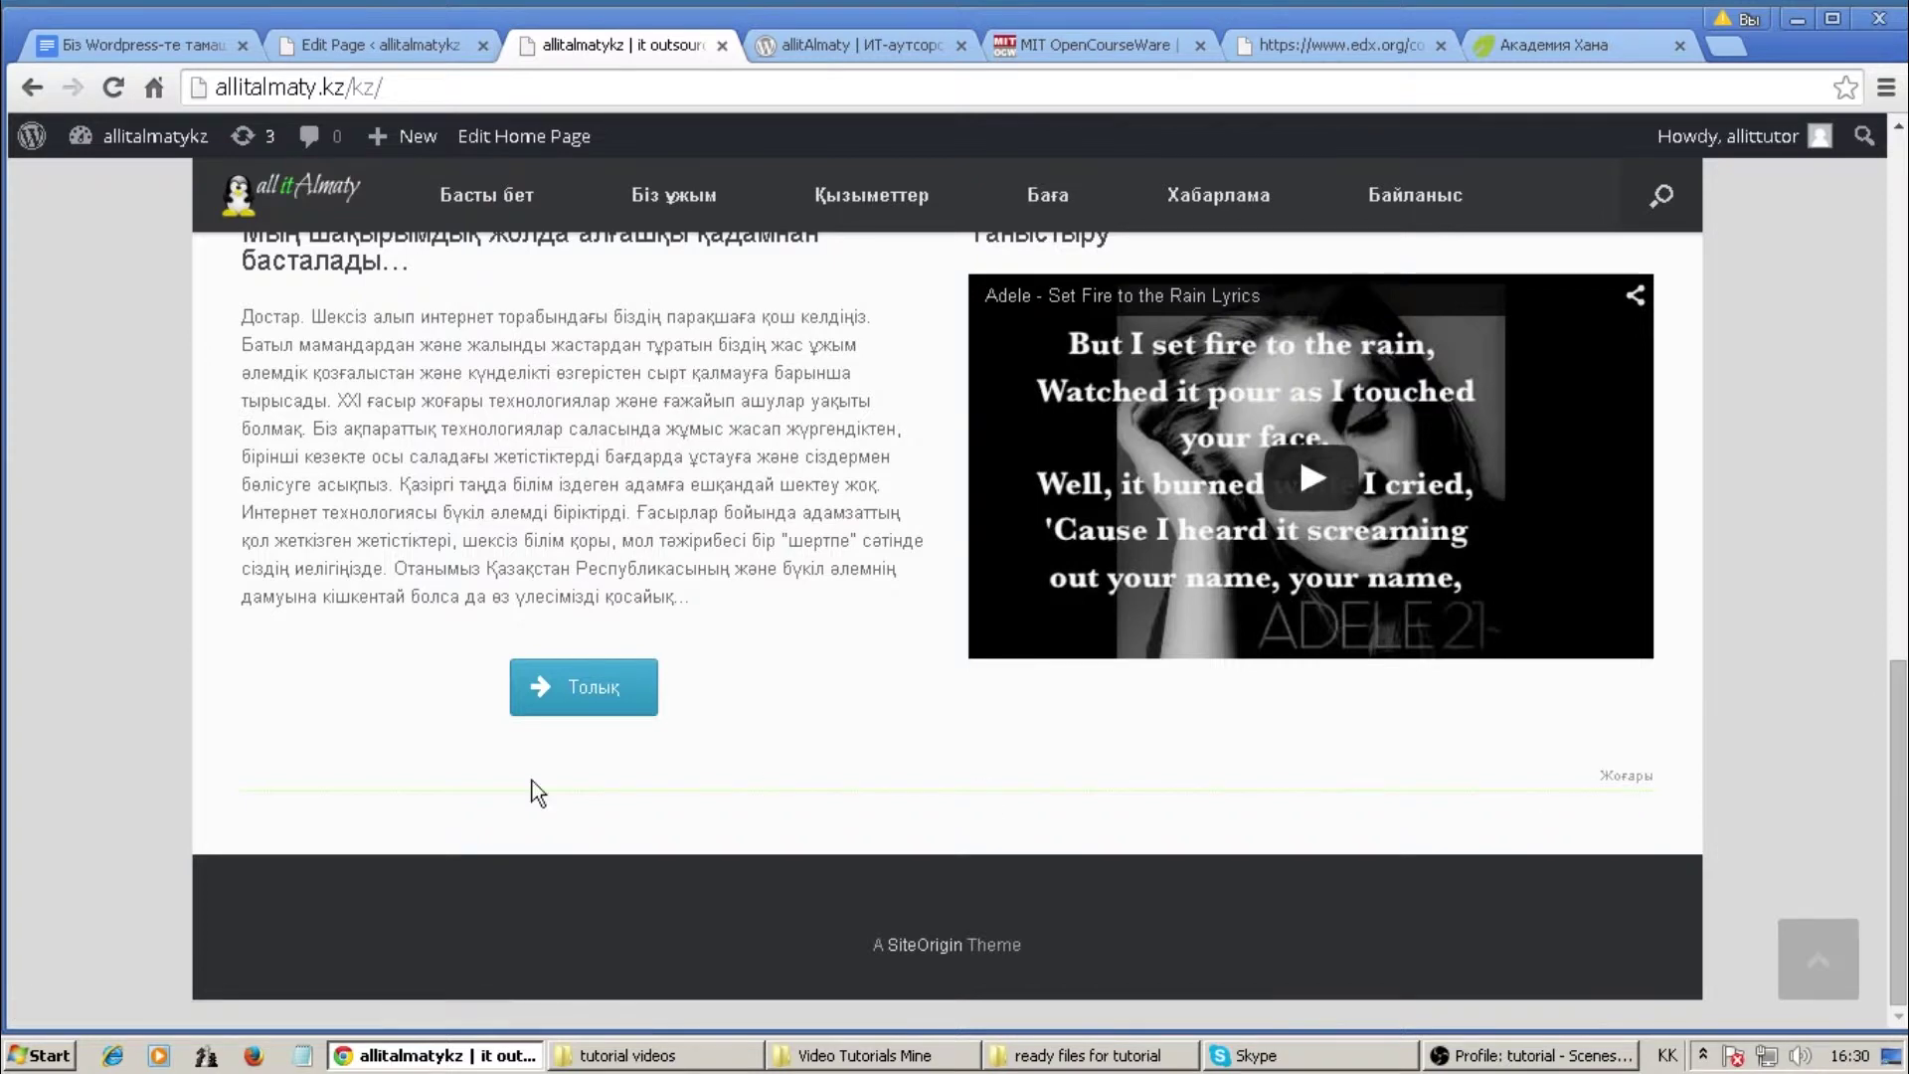
{"action": "left_click", "coordinate": [1626, 778]}
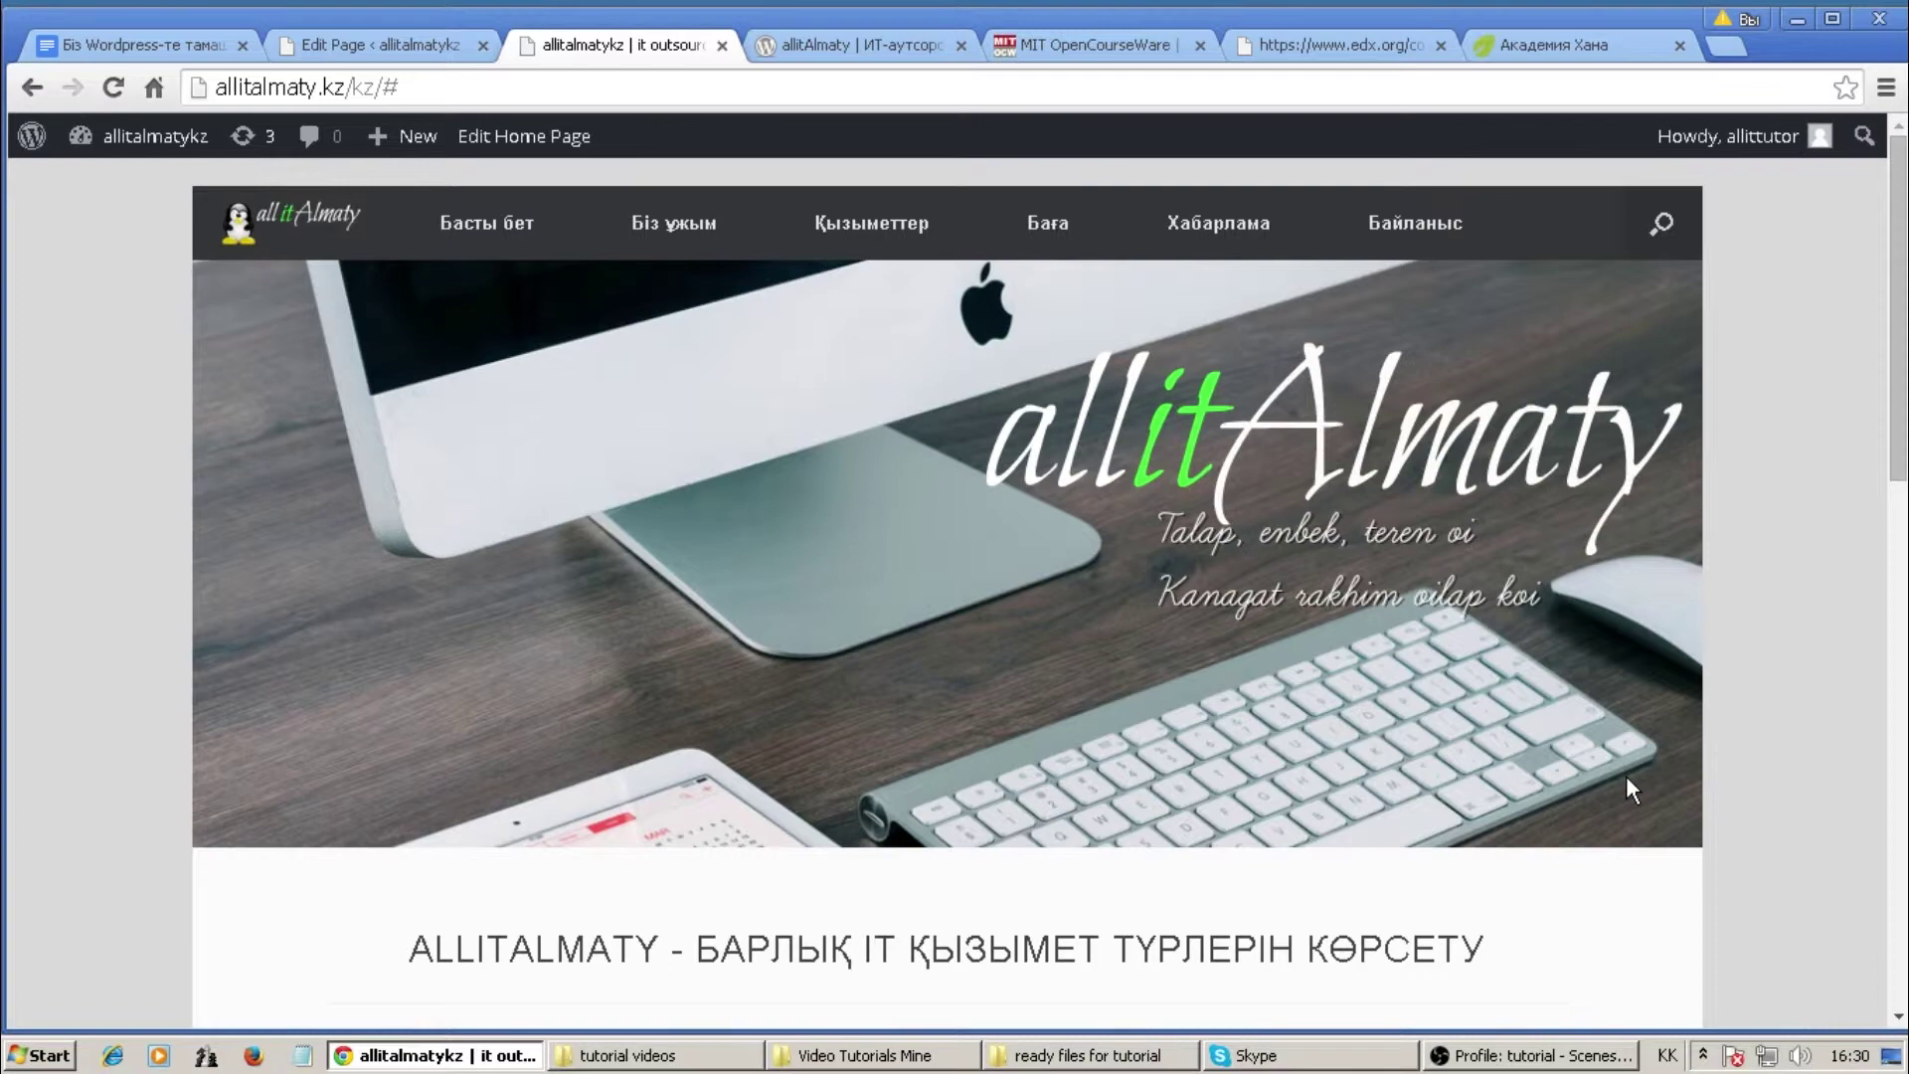
{"action": "left_click_drag", "start_coordinate": [1901, 258], "coordinate": [1905, 705]}
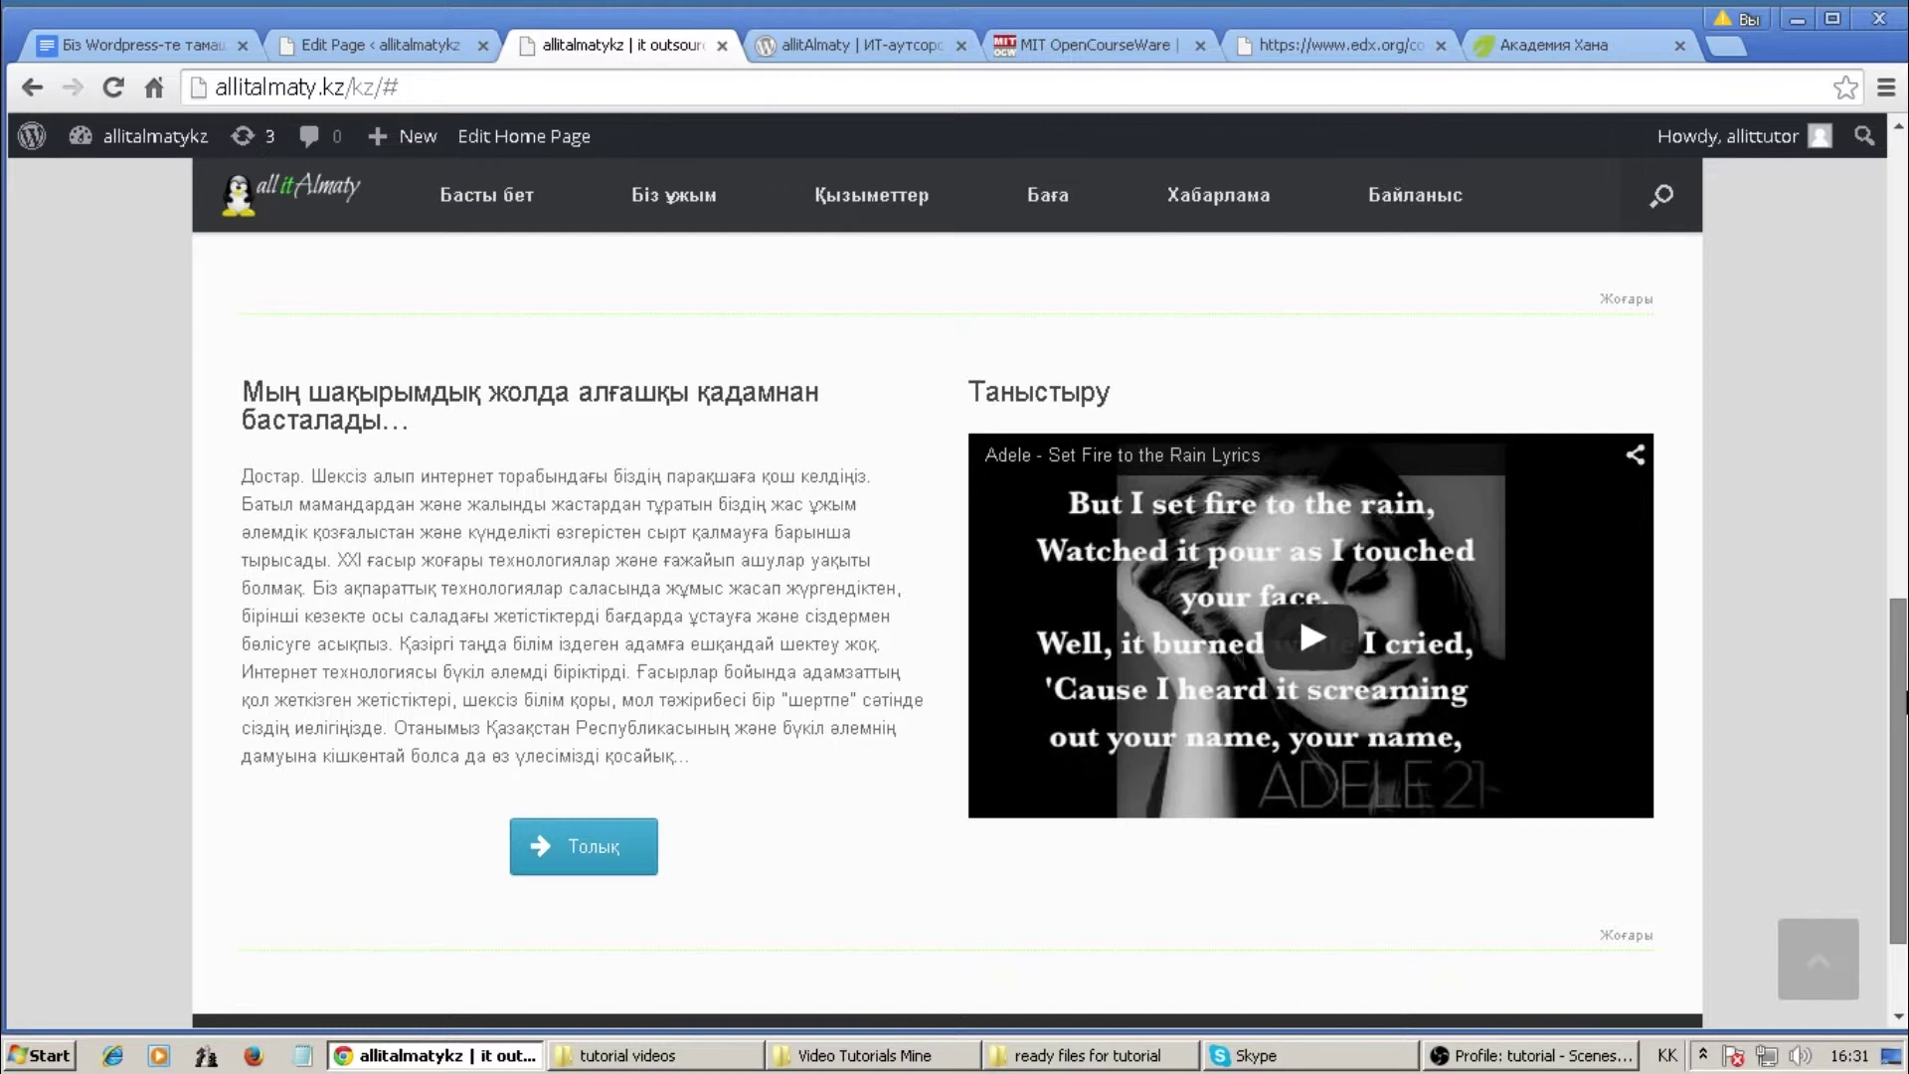
{"action": "left_click_drag", "start_coordinate": [1905, 702], "coordinate": [1905, 759]}
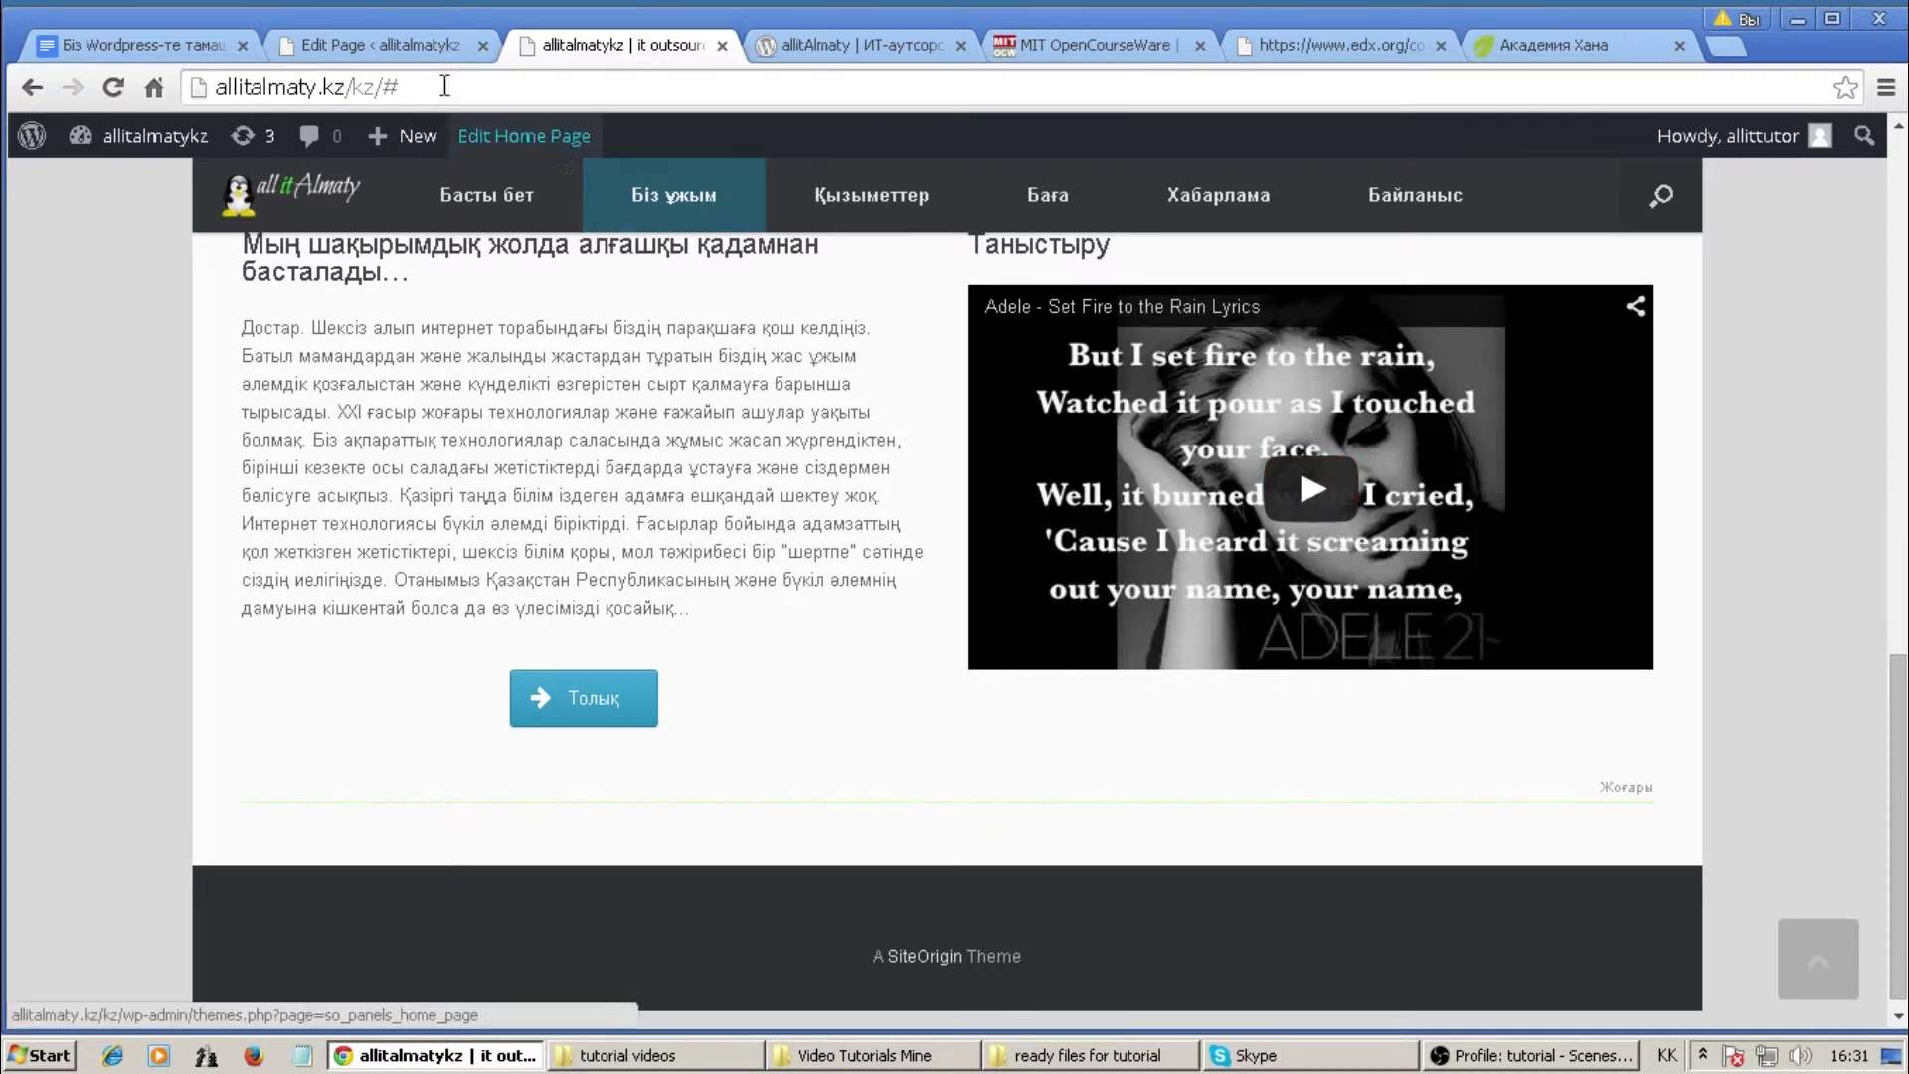
Open the Add Plugins page in the WordPress admin and look through the list of popular plugins
{"action": "left_click", "coordinate": [373, 44]}
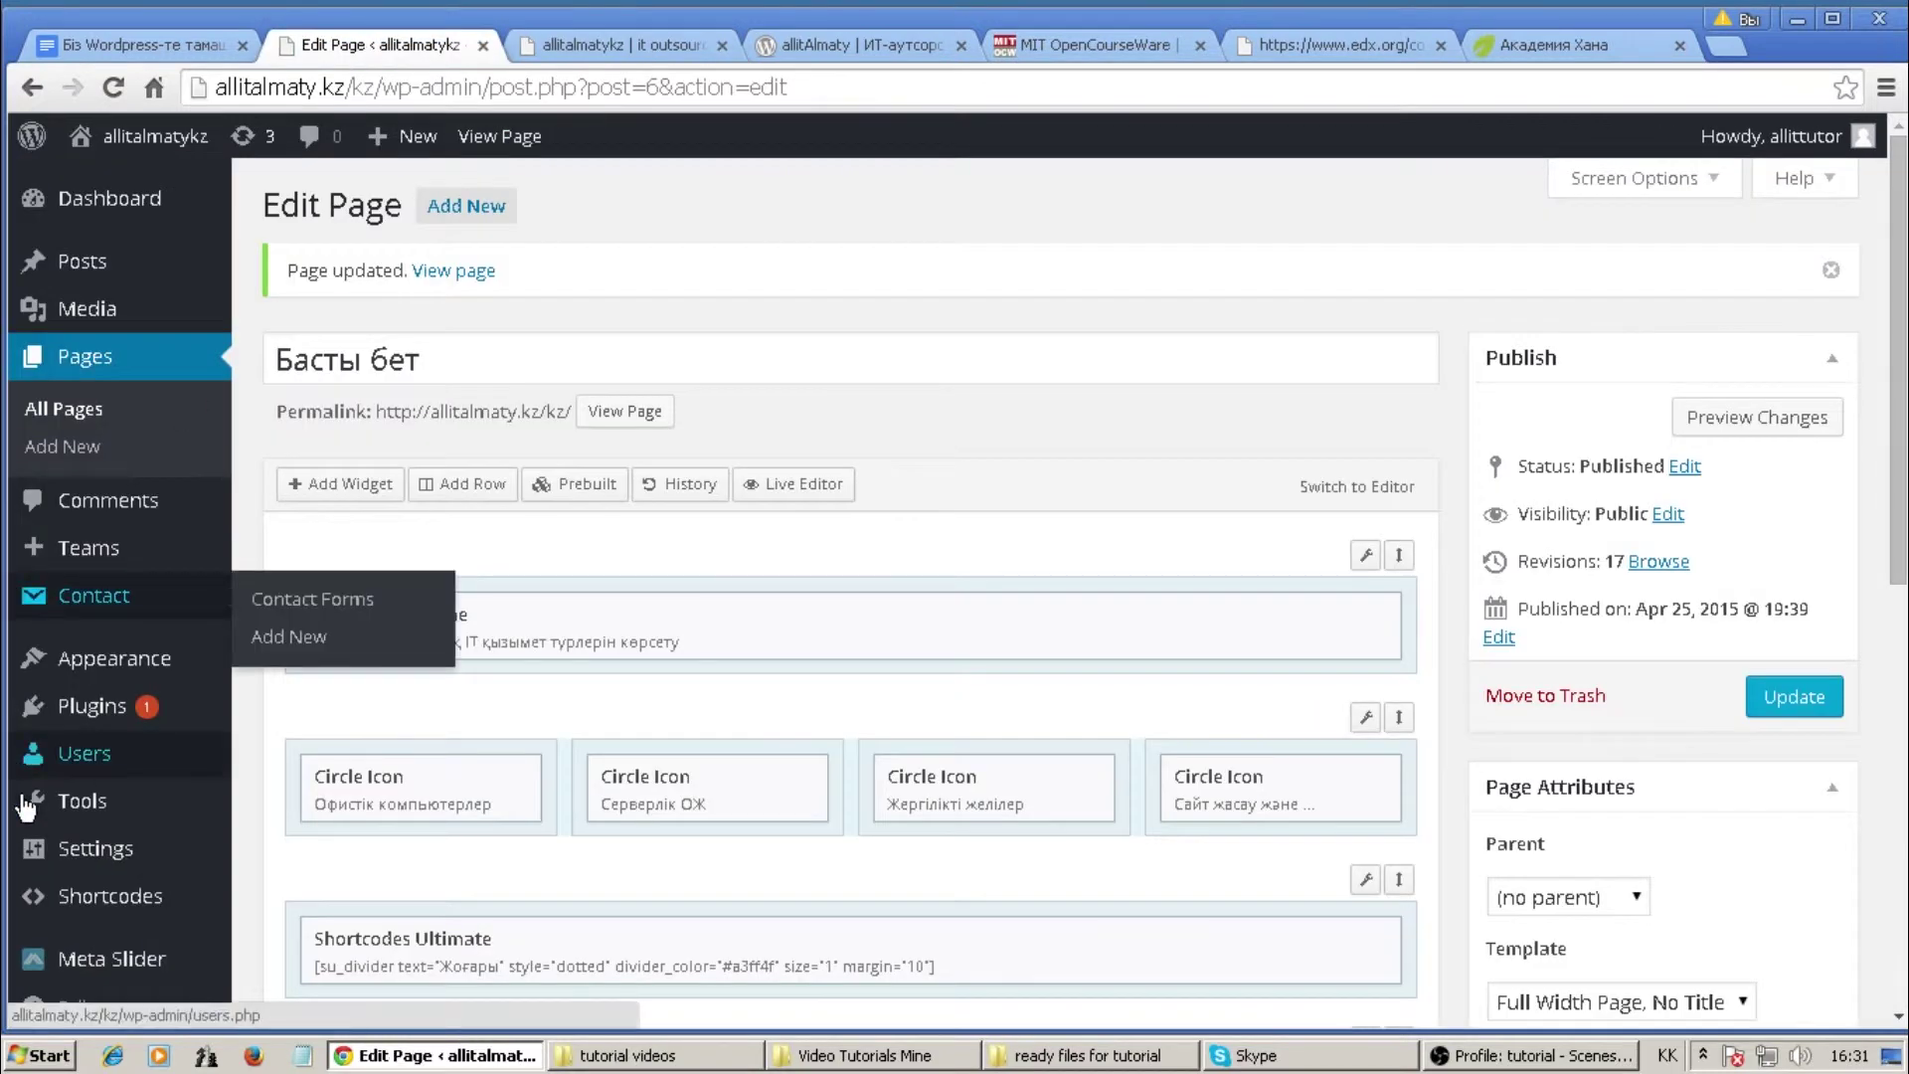
{"action": "mouse_move", "coordinate": [68, 854]}
{"action": "mouse_move", "coordinate": [100, 716]}
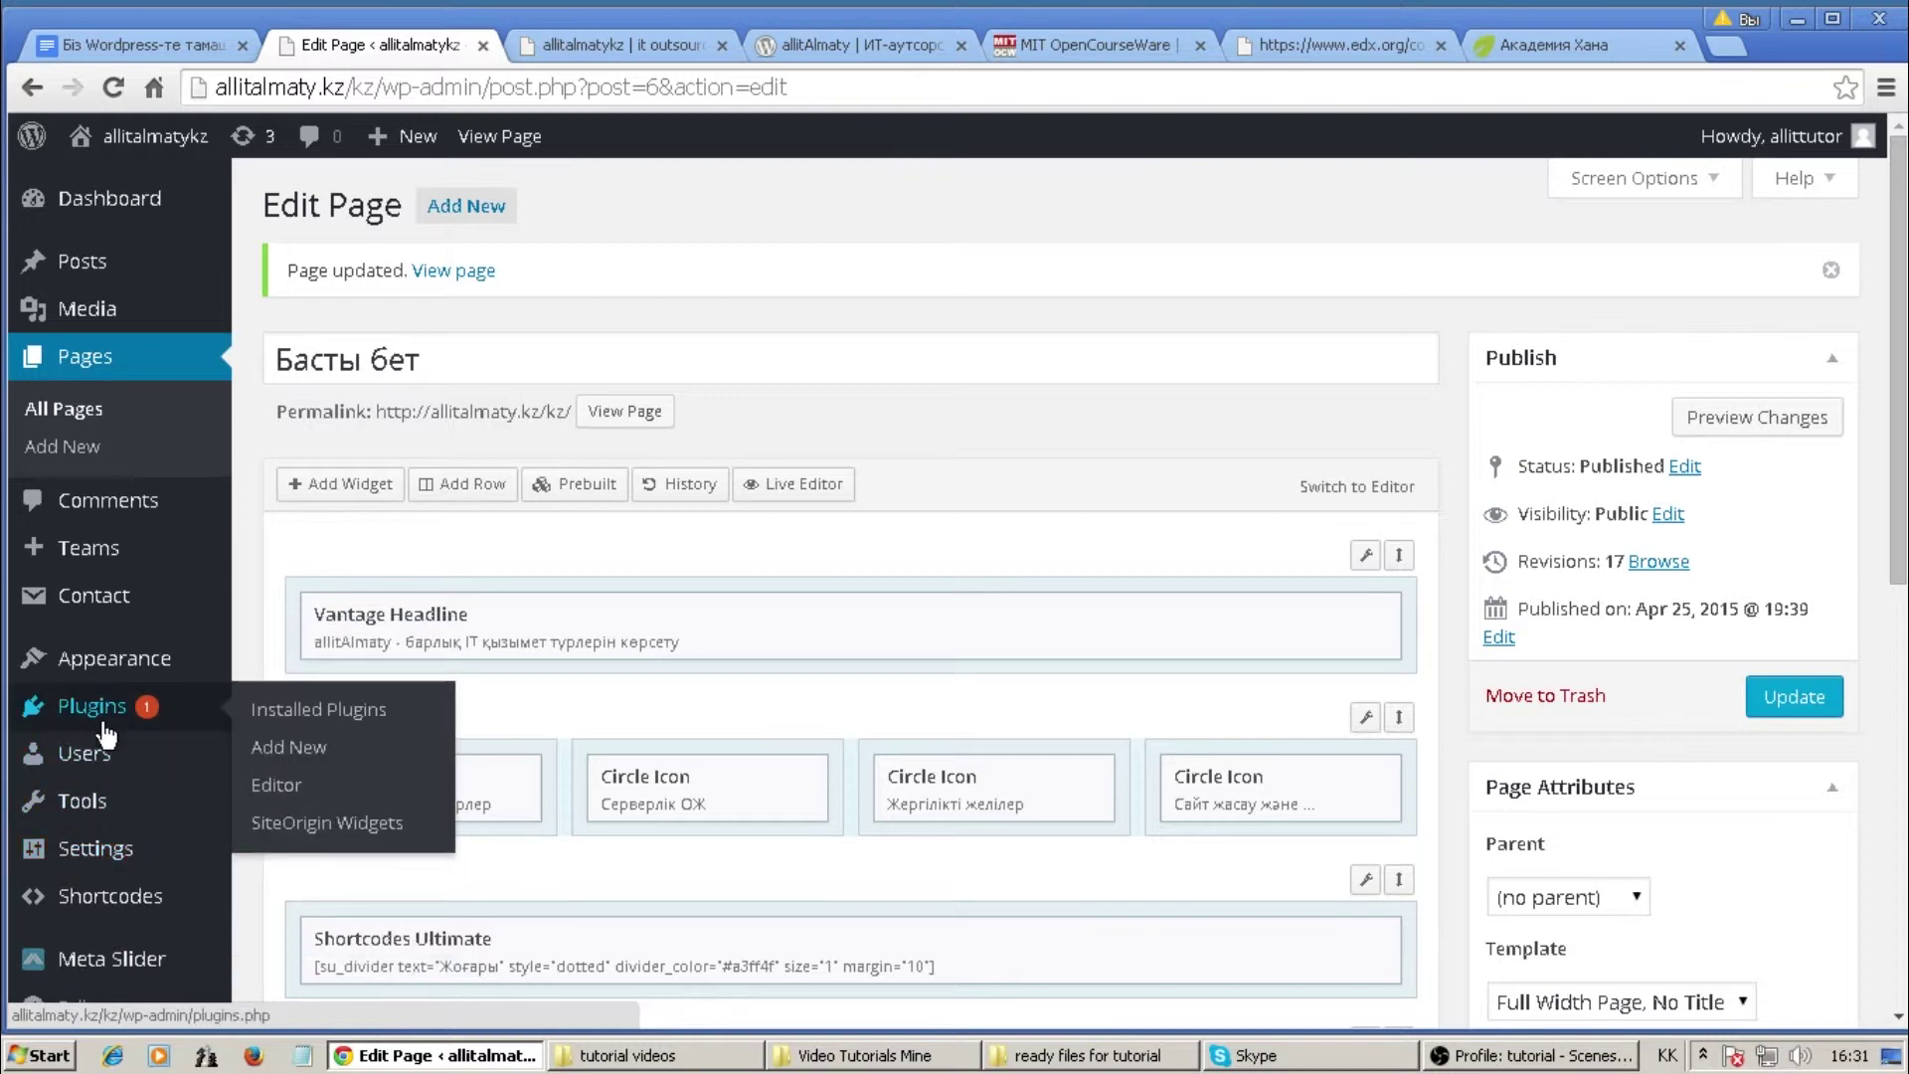
{"action": "left_click", "coordinate": [296, 749]}
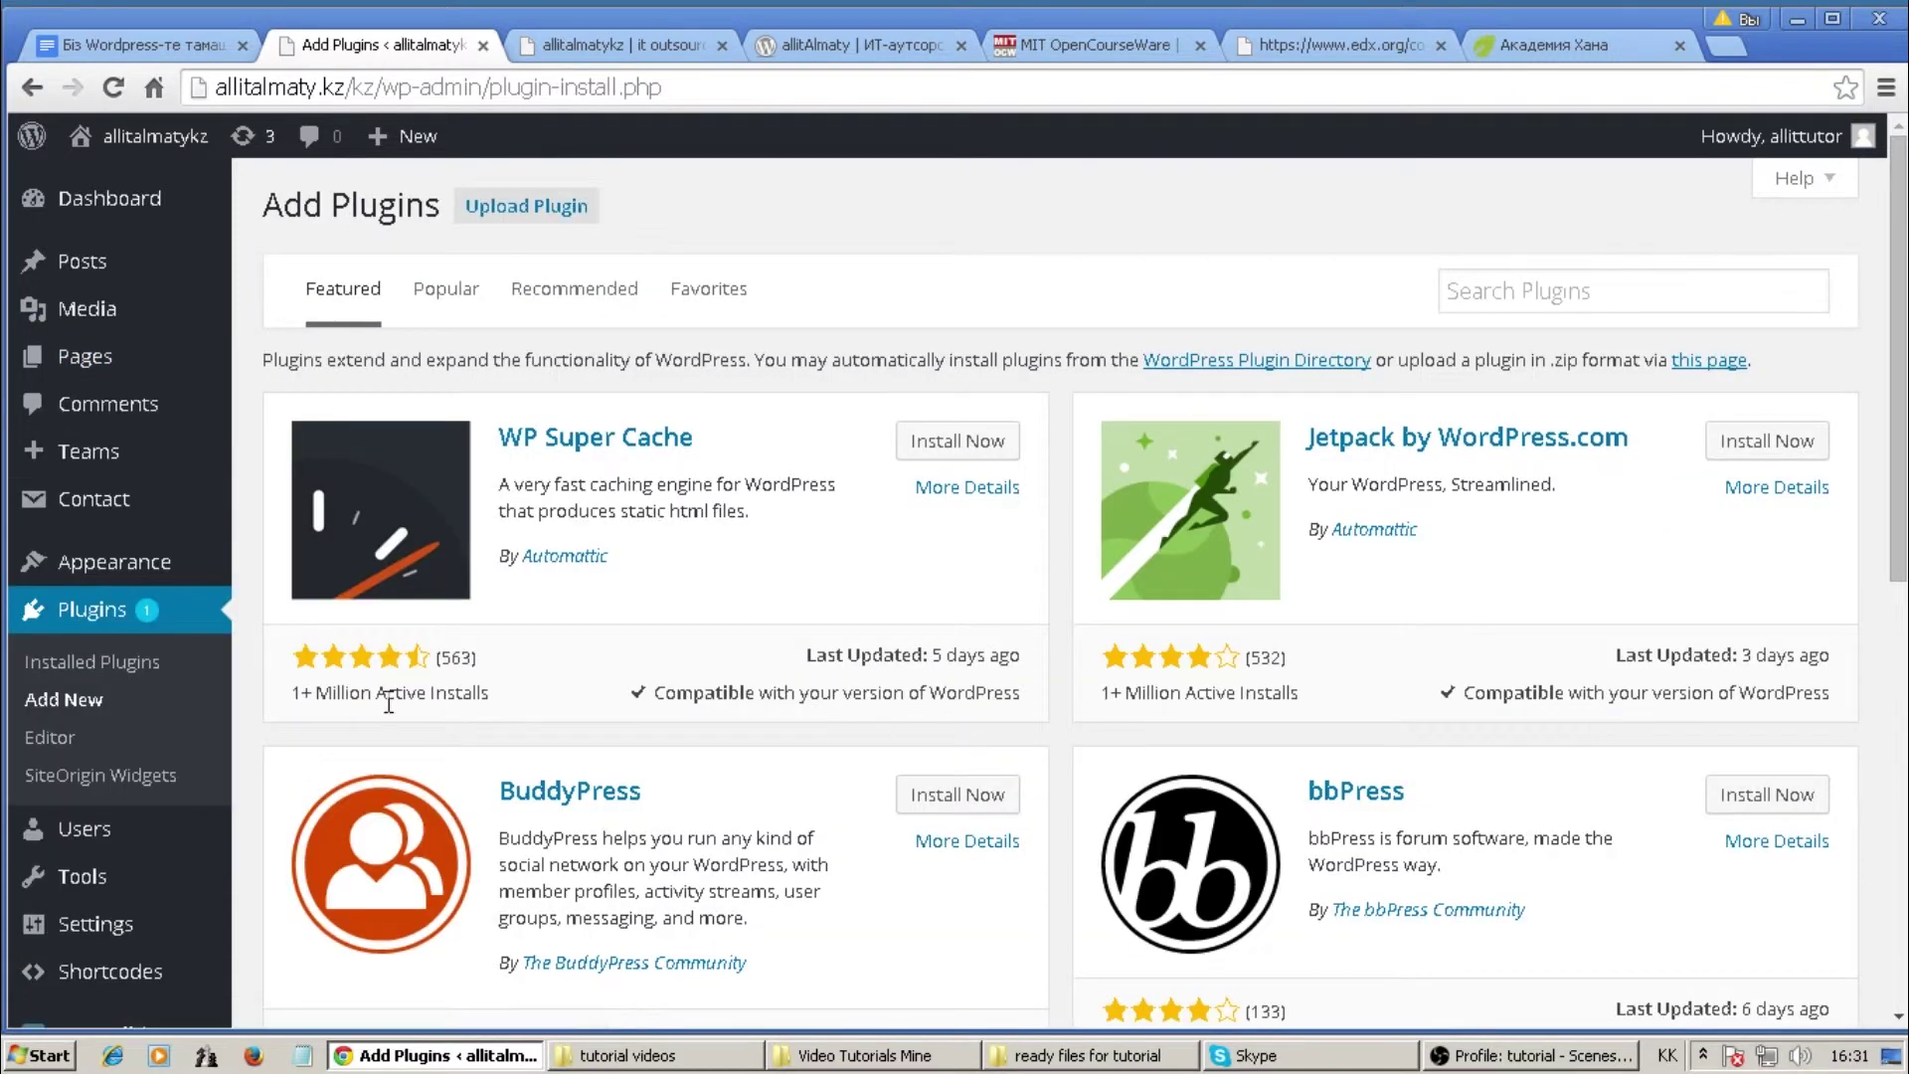
{"action": "left_click", "coordinate": [447, 294]}
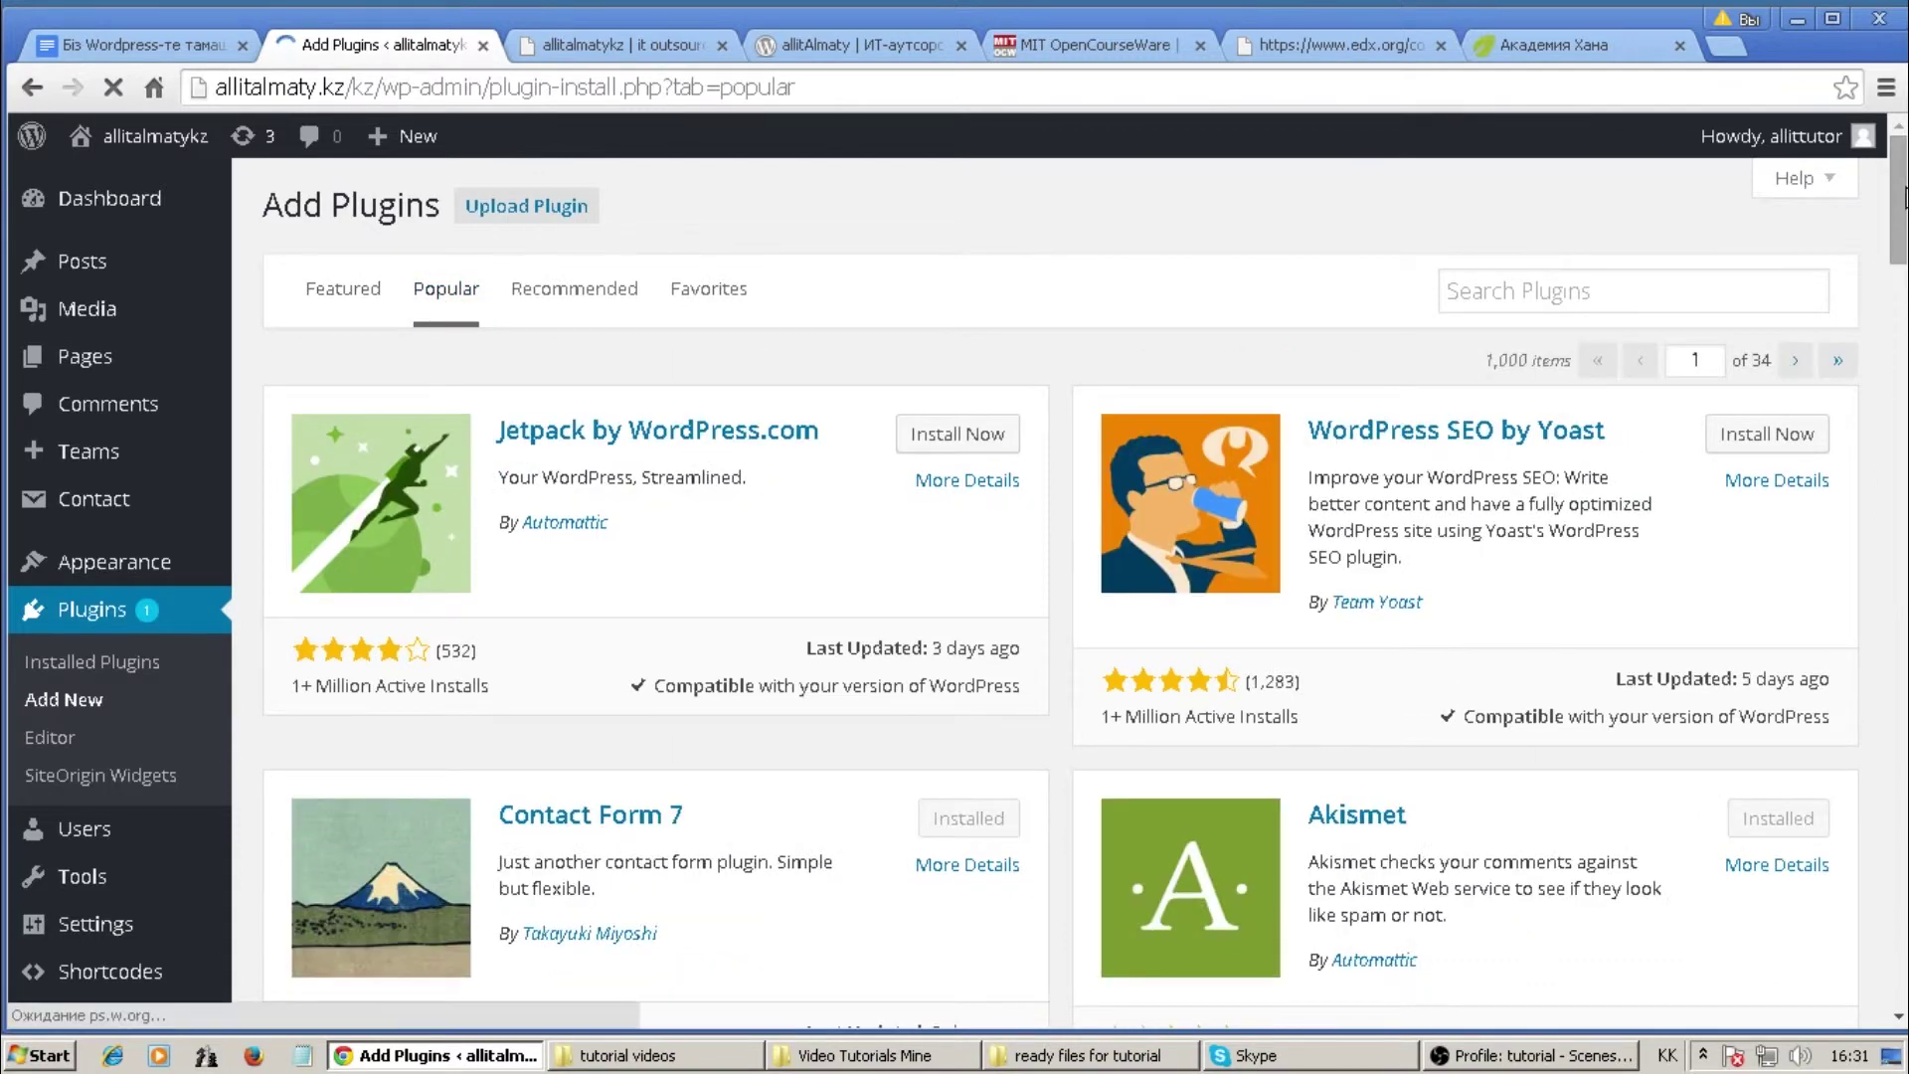
{"action": "left_click_drag", "start_coordinate": [1905, 197], "coordinate": [1906, 710]}
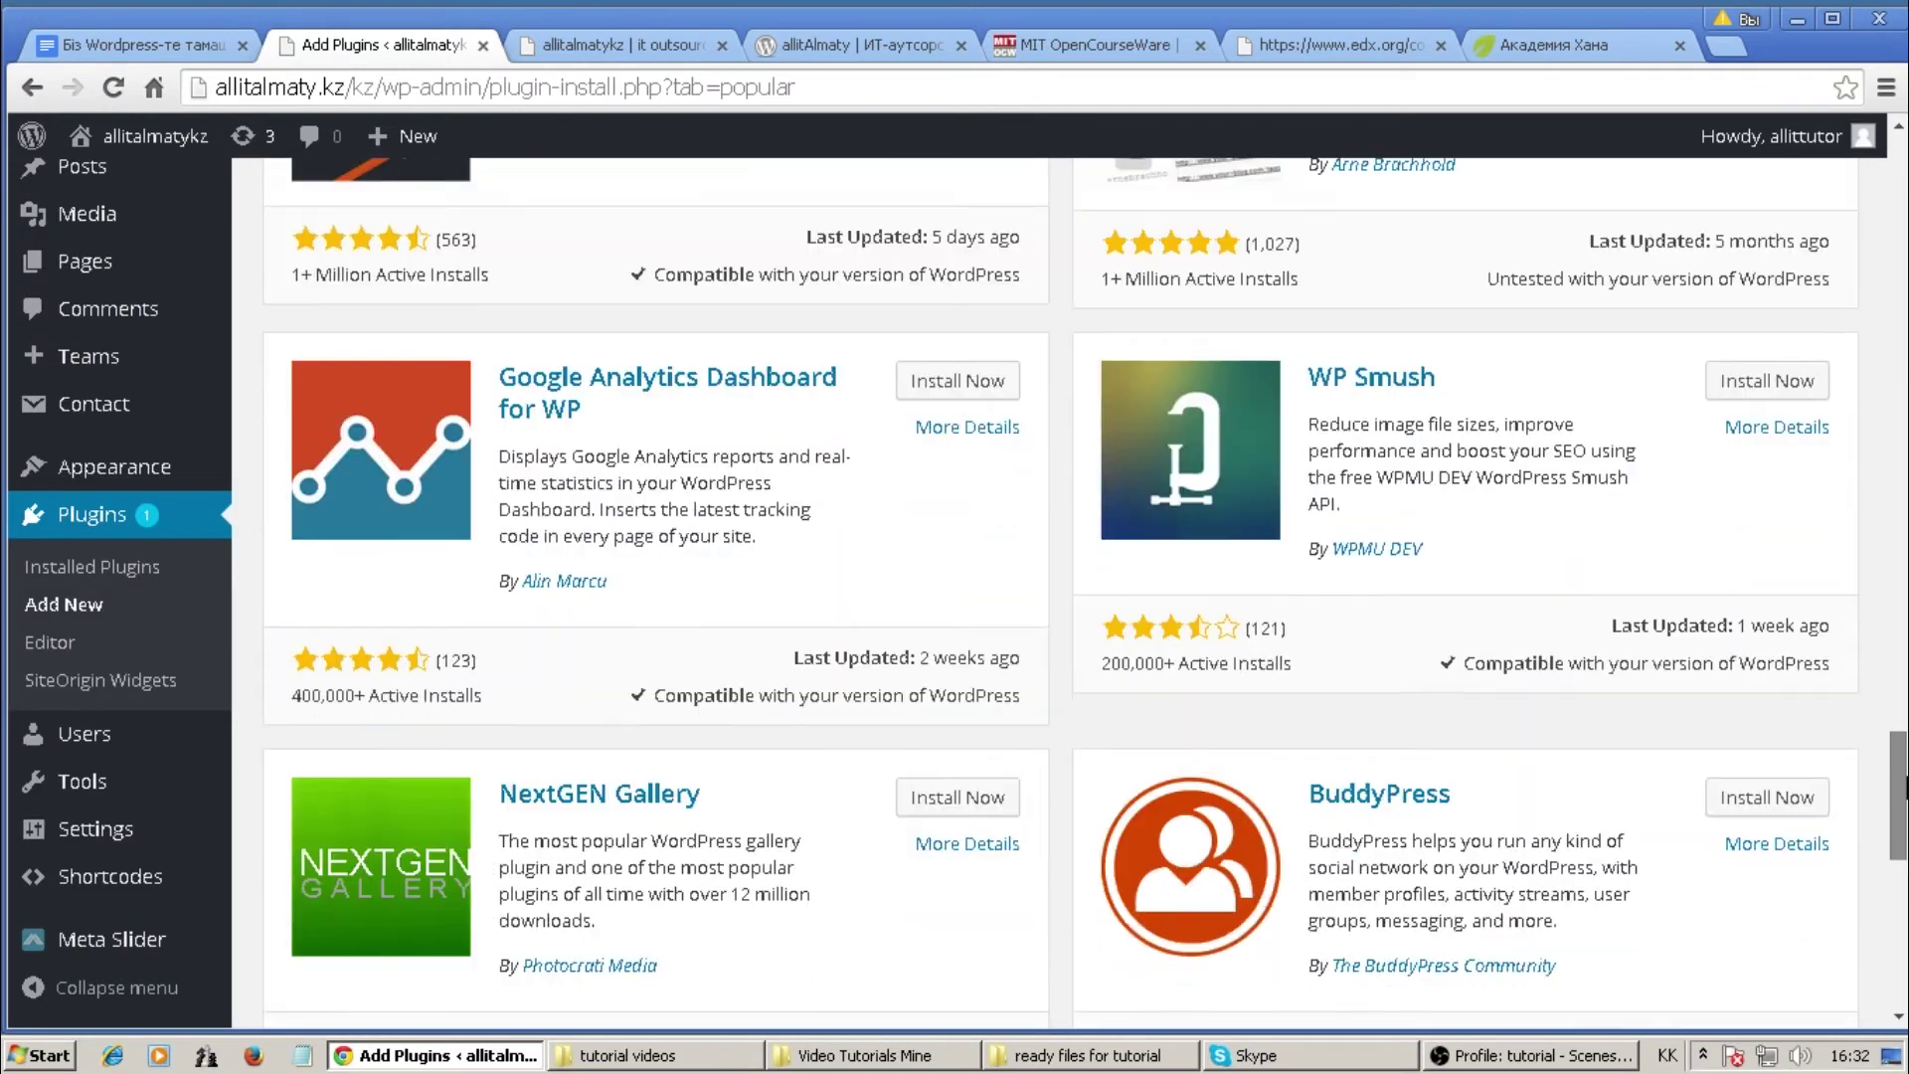
{"action": "left_click_drag", "start_coordinate": [1905, 787], "coordinate": [1905, 826]}
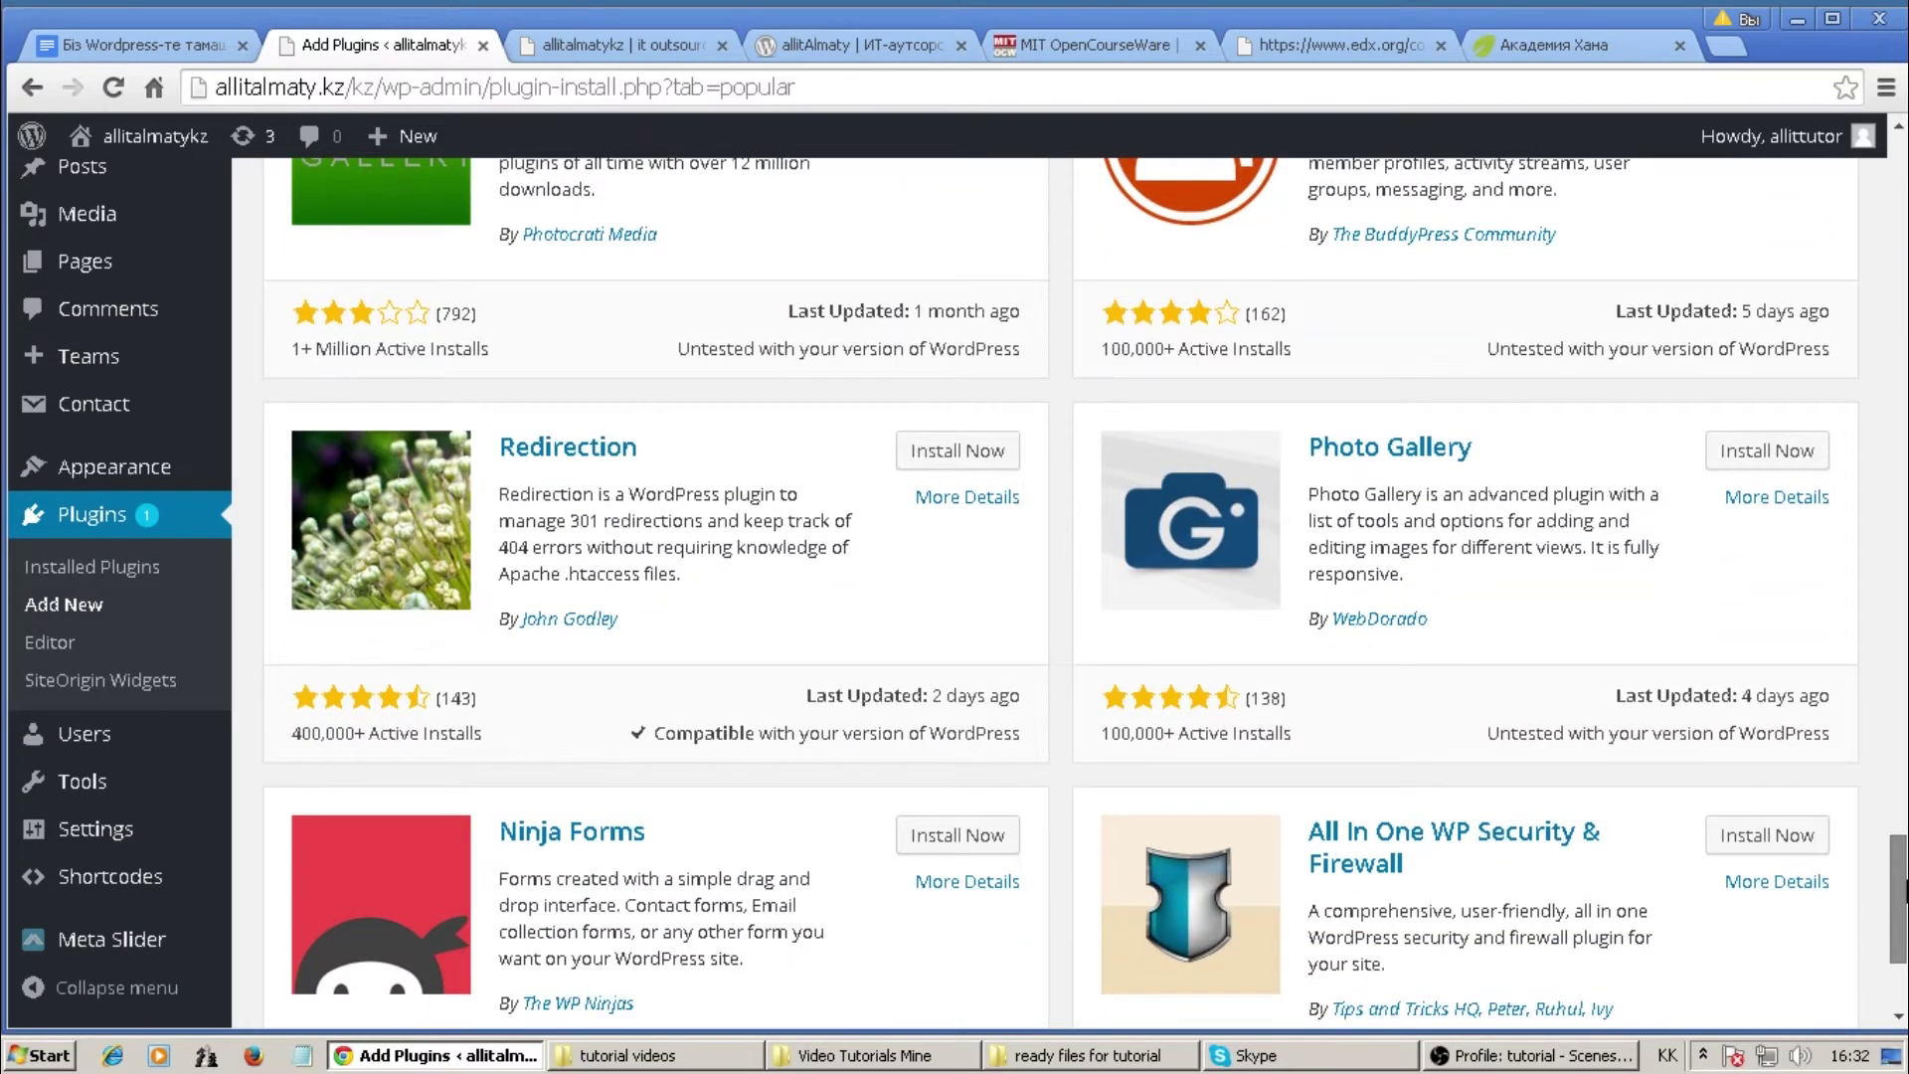
{"action": "left_click_drag", "start_coordinate": [1906, 892], "coordinate": [1905, 731]}
{"action": "left_click_drag", "start_coordinate": [1906, 661], "coordinate": [1905, 184]}
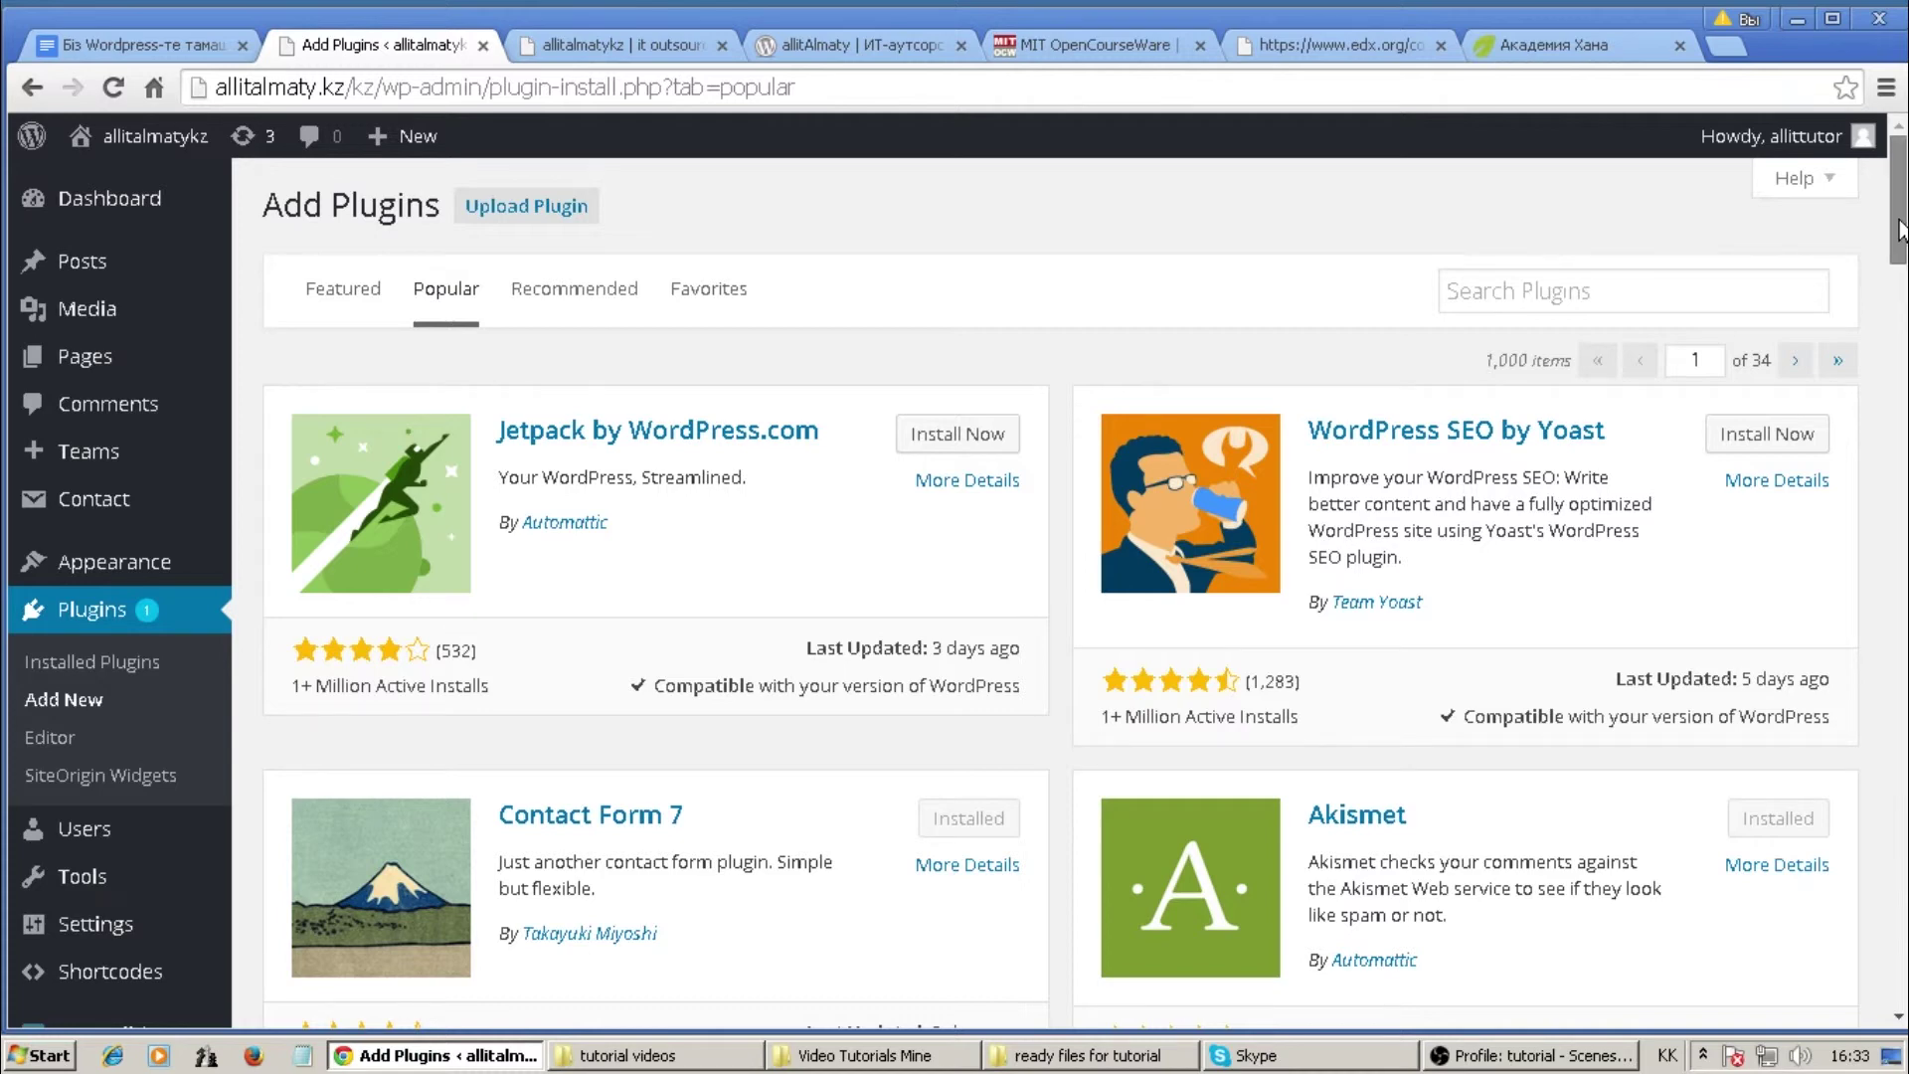
{"action": "scroll", "coordinate": [1902, 270], "scroll_direction": "down", "scroll_amount": 4}
{"action": "left_click_drag", "start_coordinate": [1902, 270], "coordinate": [1905, 215]}
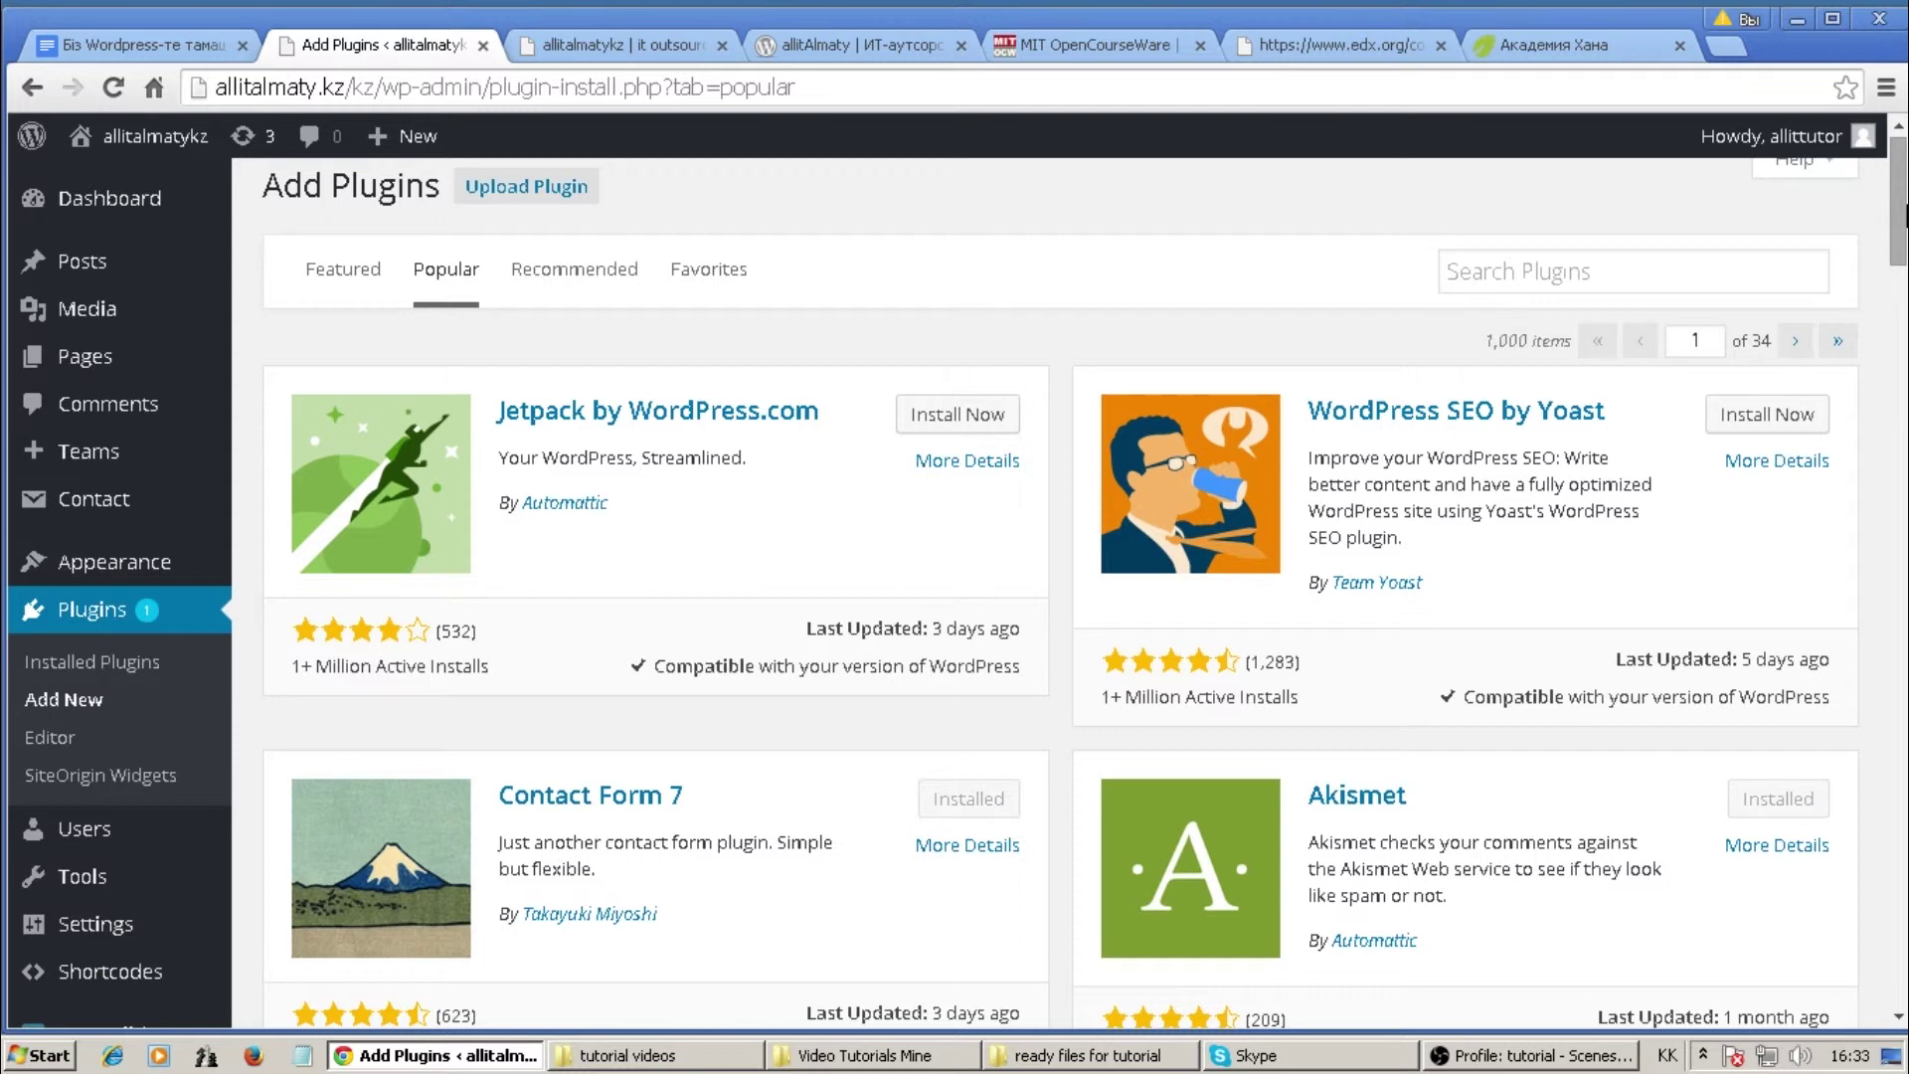
{"action": "left_click_drag", "start_coordinate": [1905, 215], "coordinate": [1905, 210]}
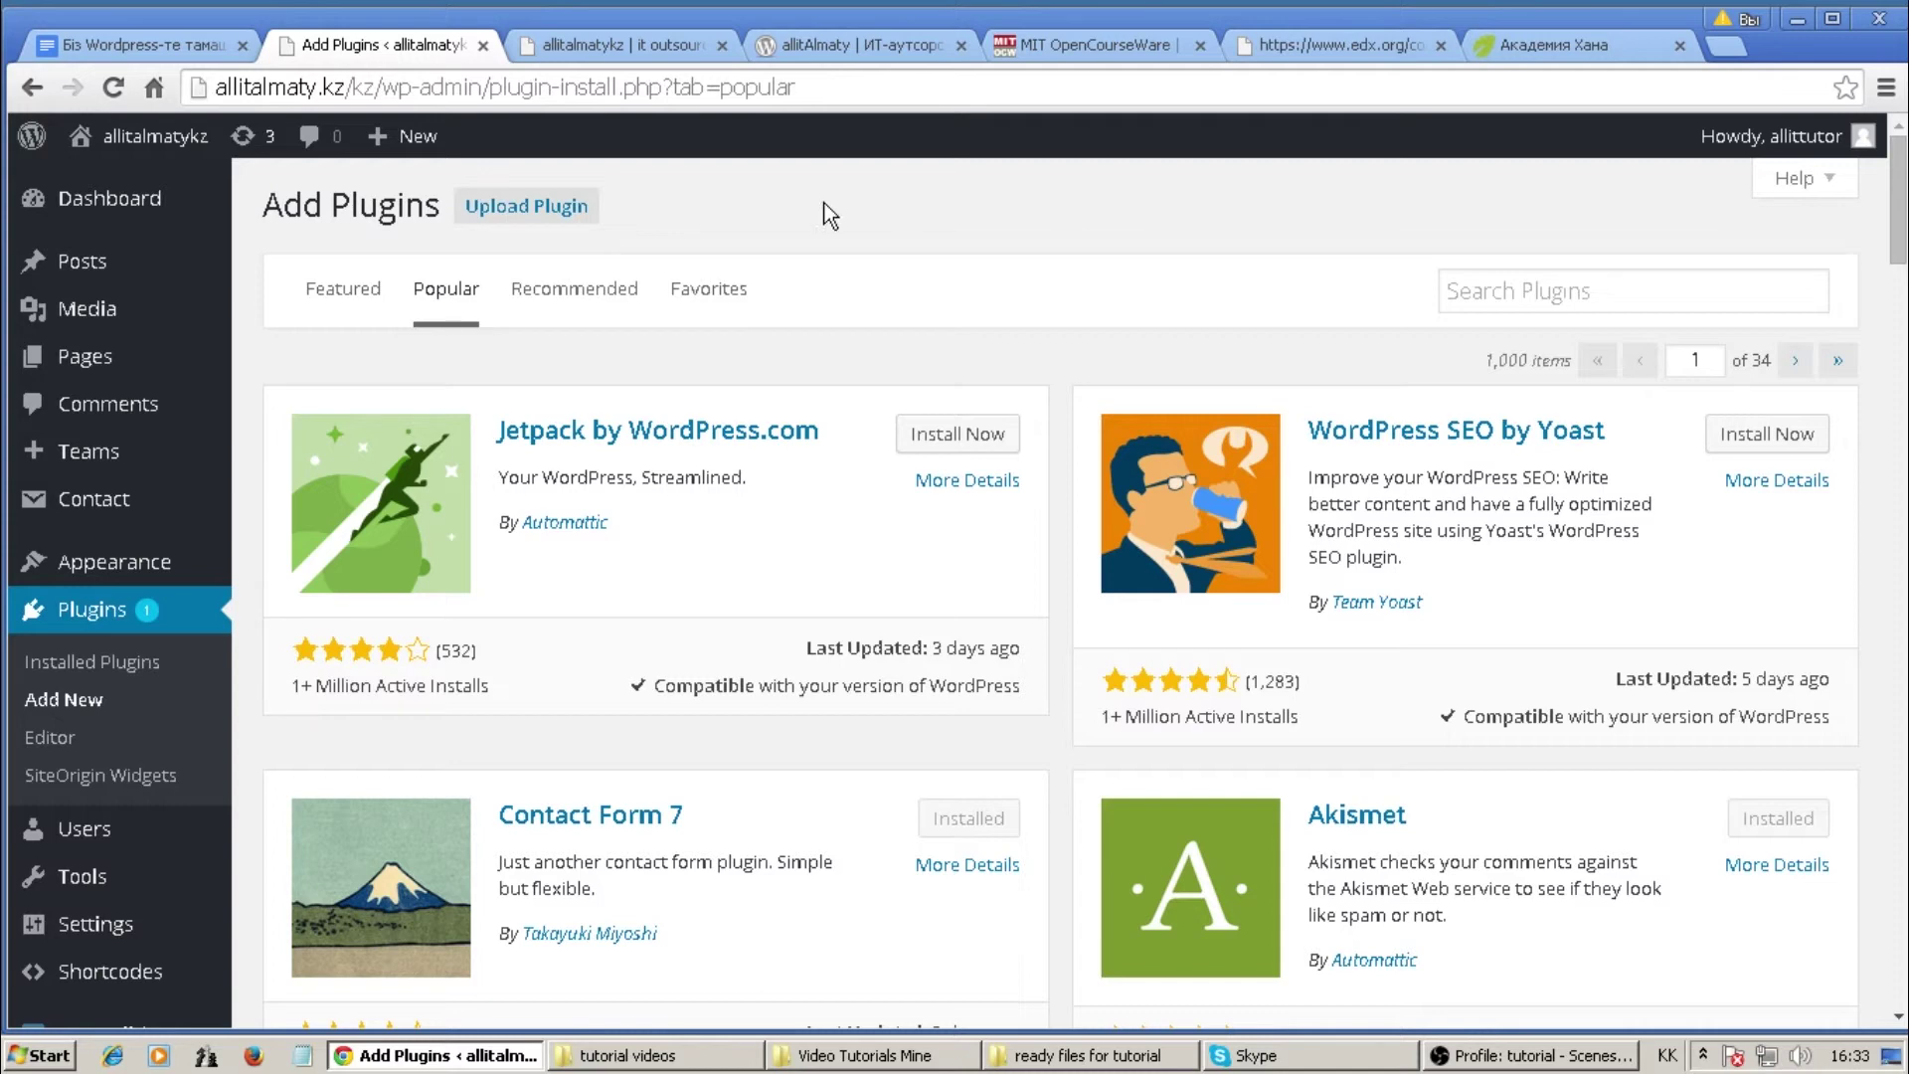
Return to the published home page and review it from the bottom divider up to the header menu
{"action": "left_click", "coordinate": [634, 55]}
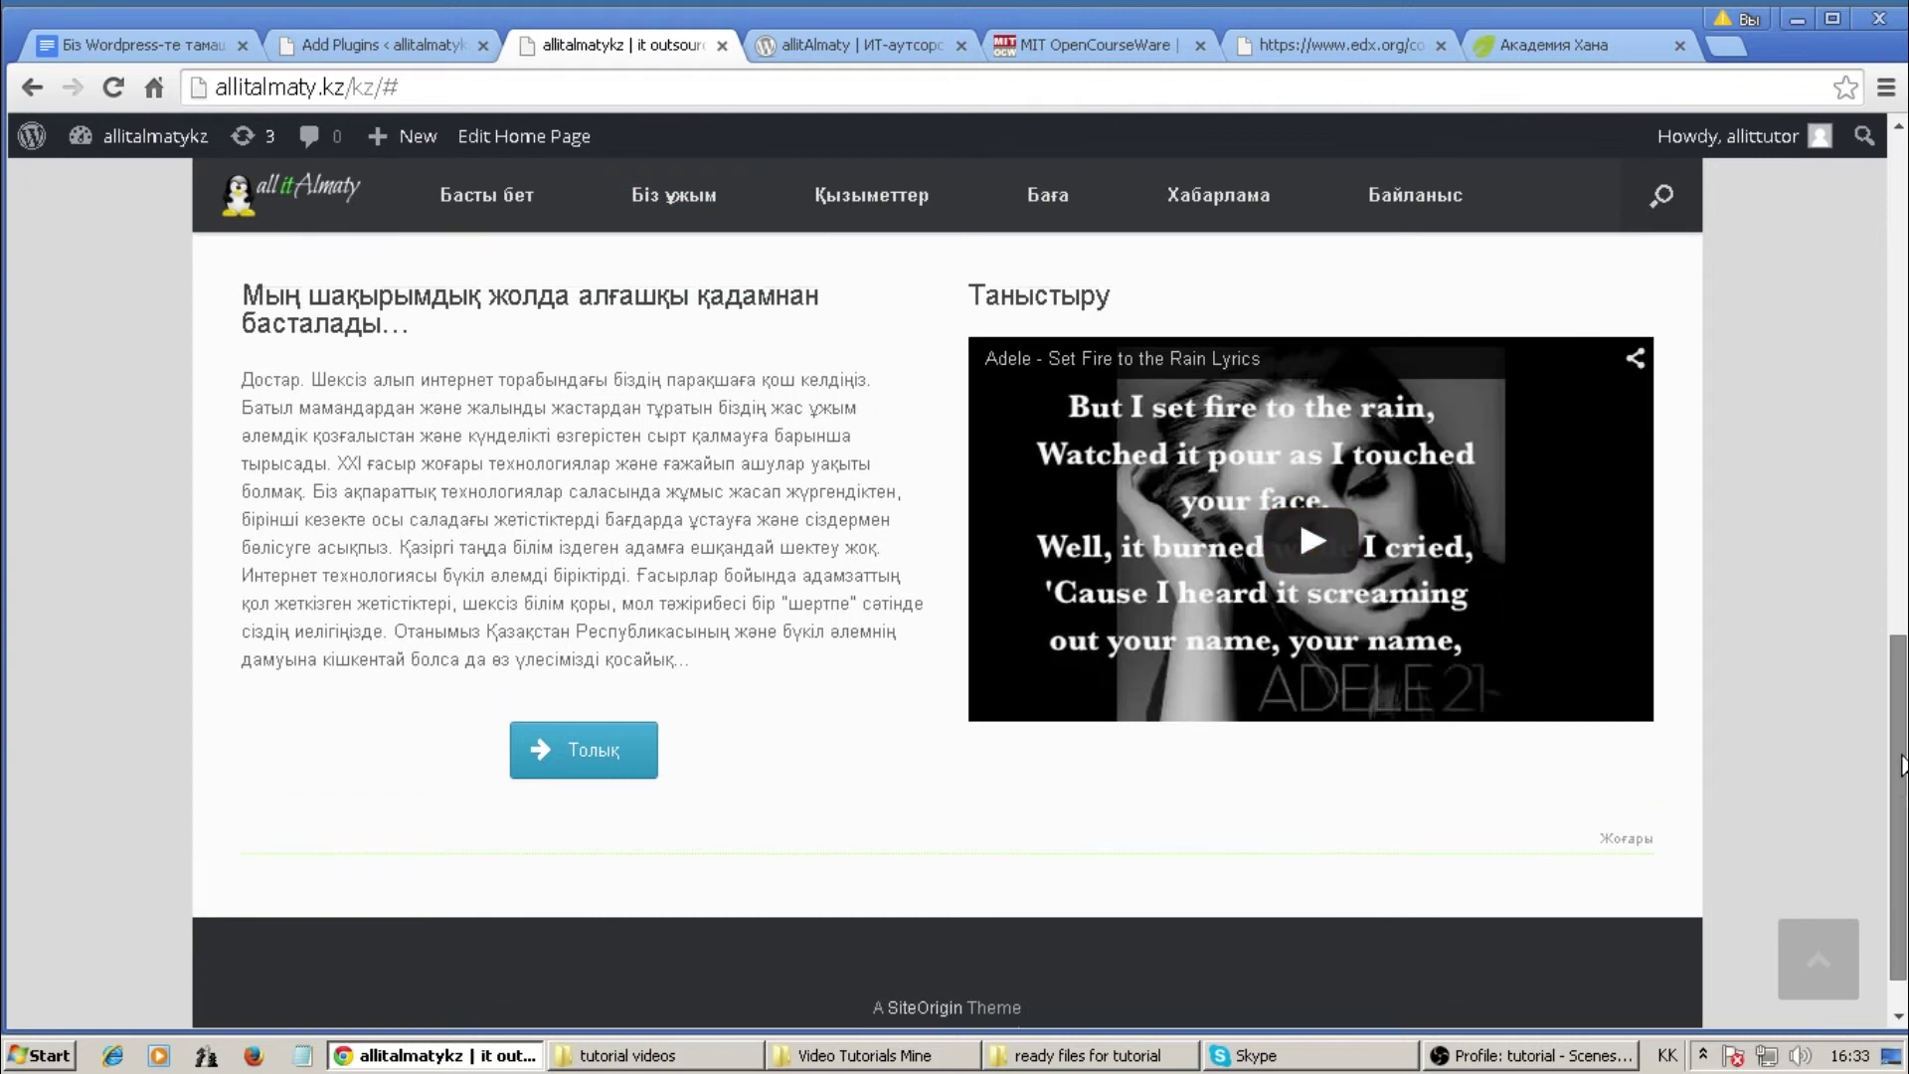
{"action": "scroll", "coordinate": [1865, 736], "scroll_direction": "up", "scroll_amount": 1}
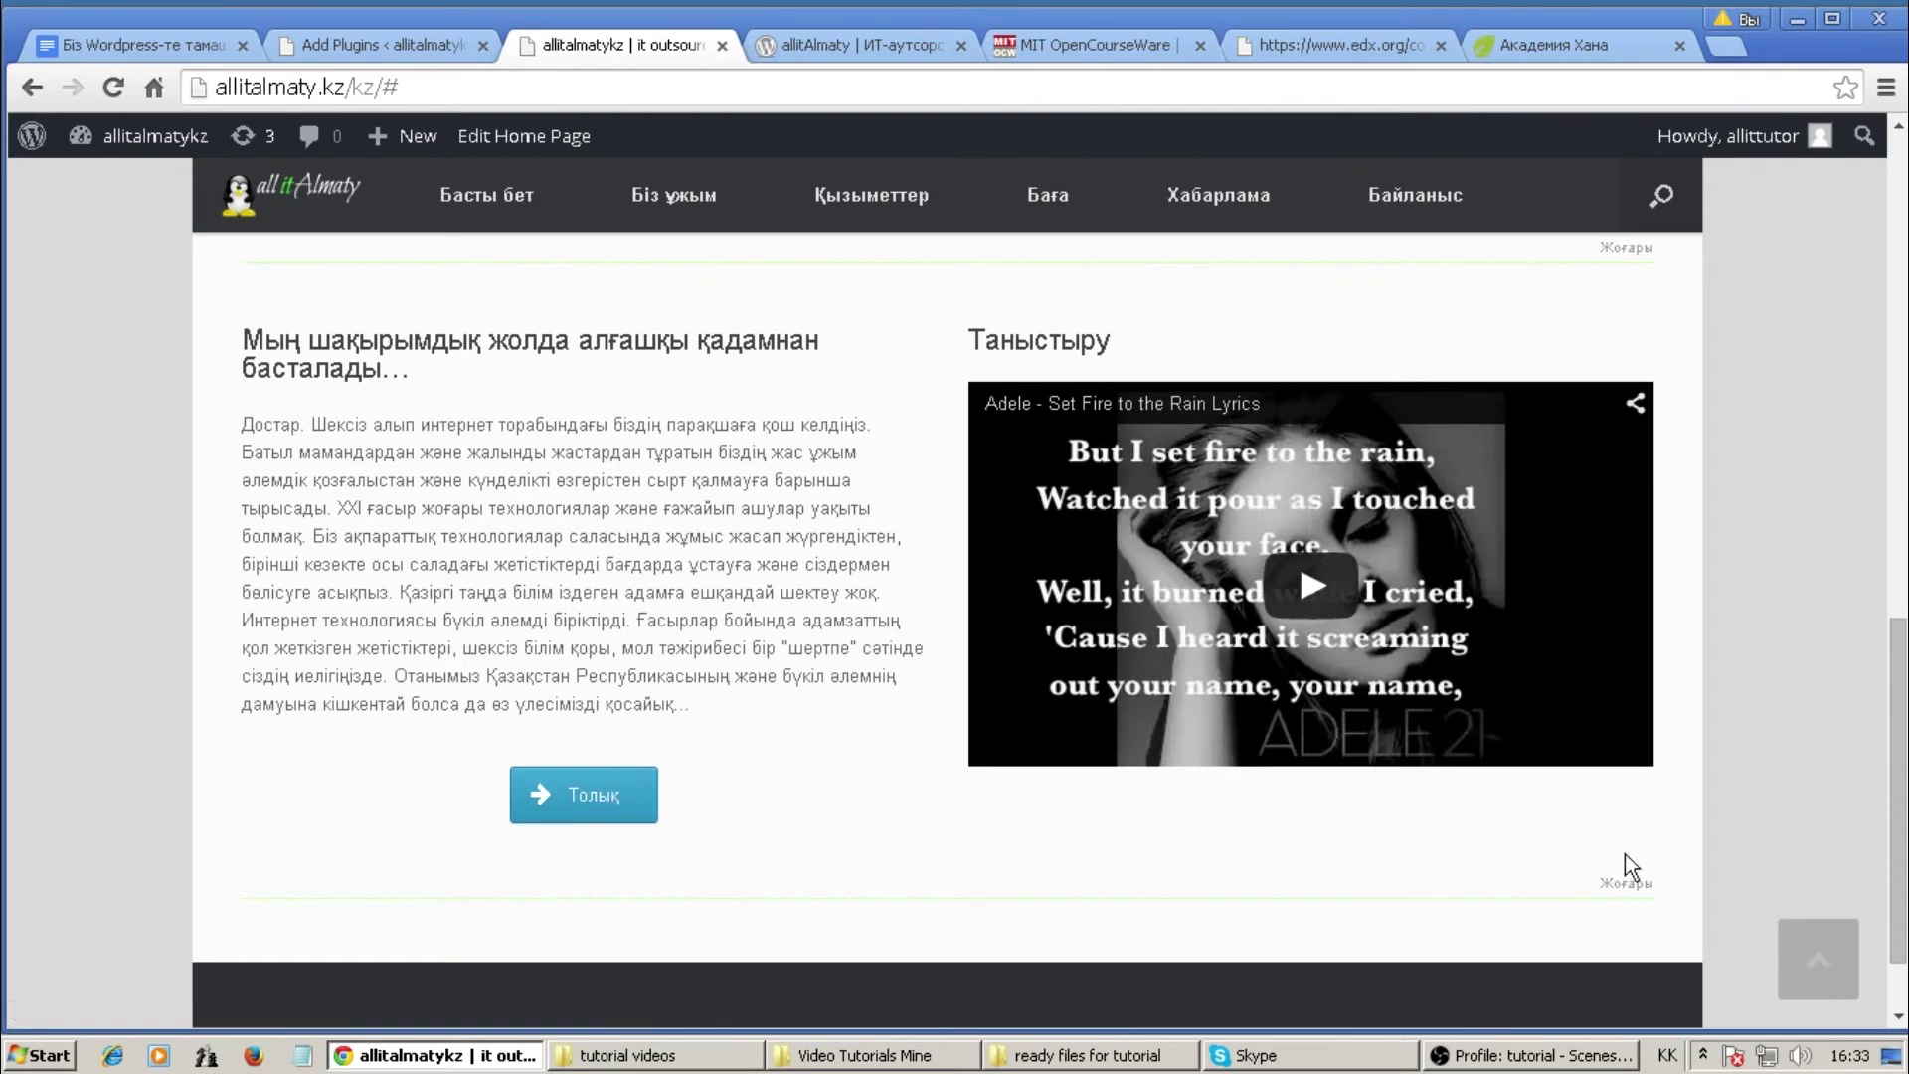
{"action": "left_click_drag", "start_coordinate": [1905, 773], "coordinate": [1900, 278]}
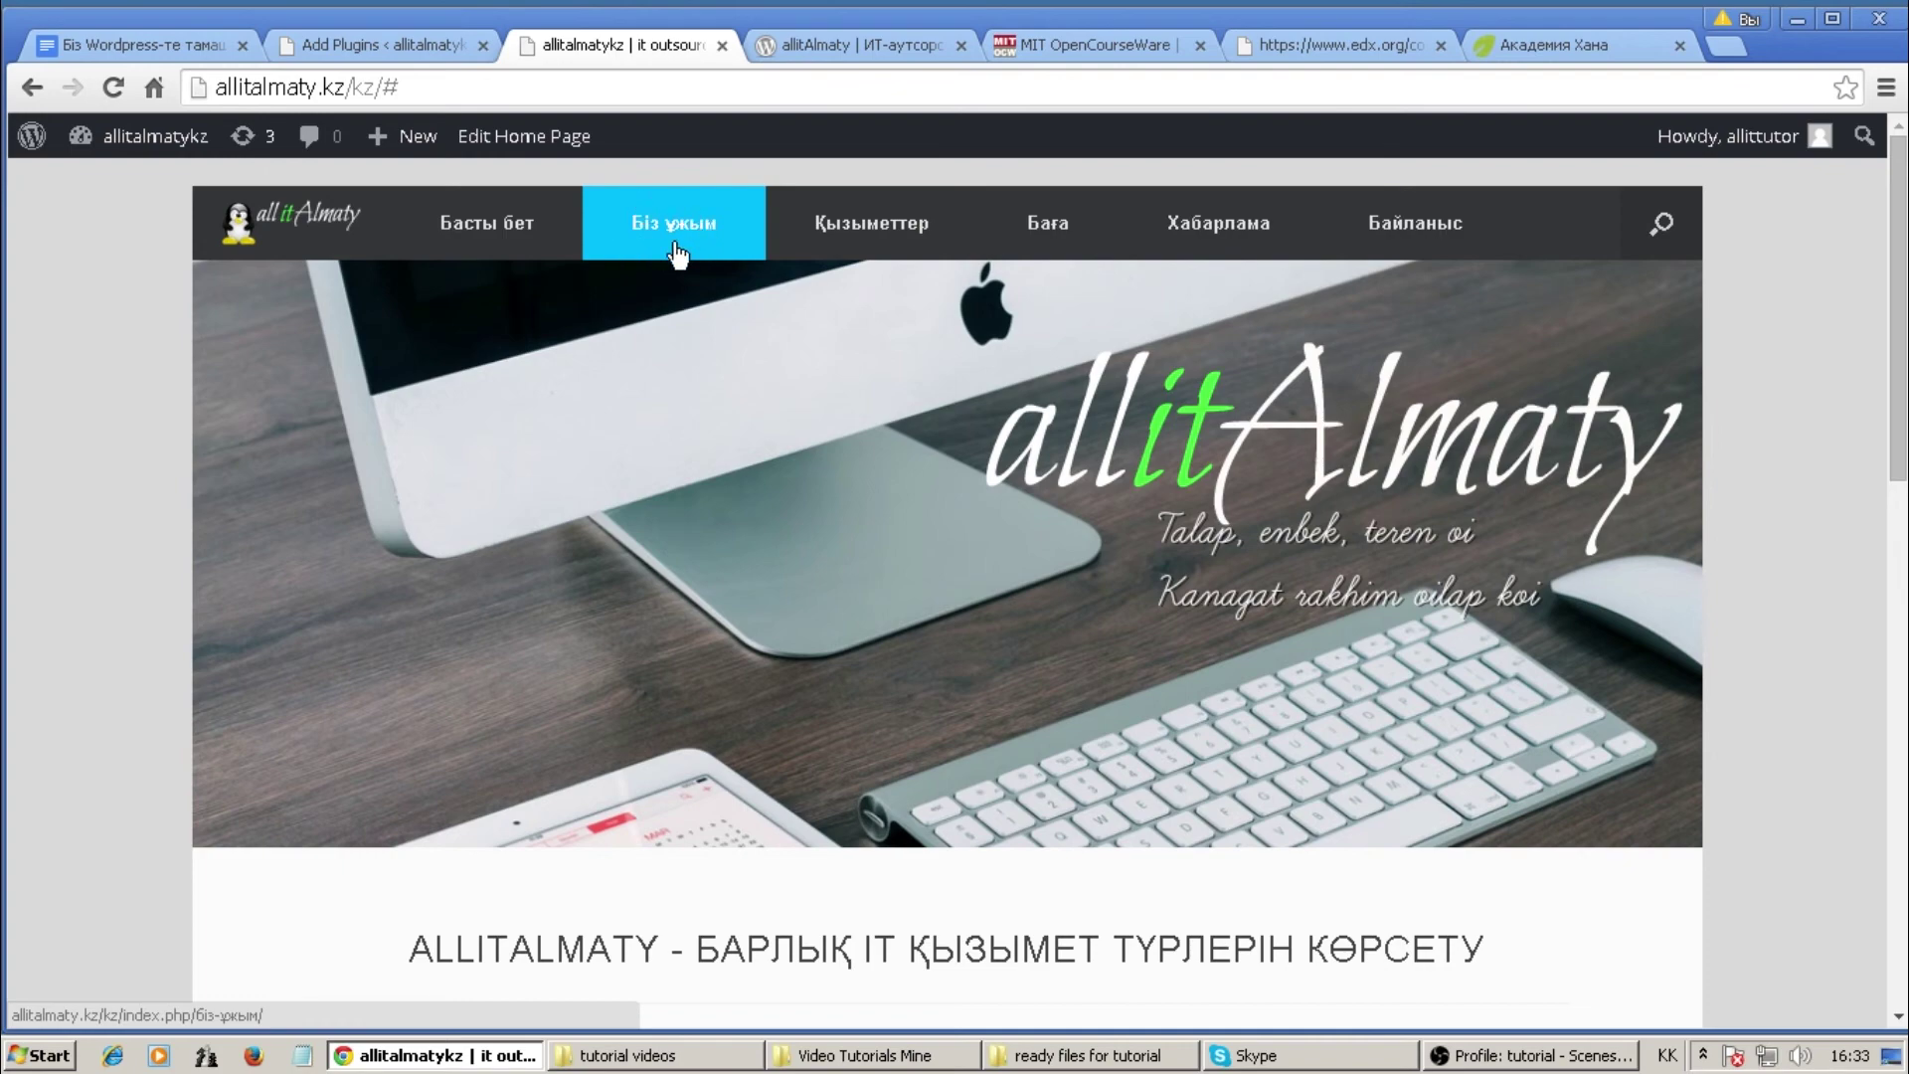
Return to the WordPress admin and go to the Teams section
{"action": "left_click", "coordinate": [392, 48]}
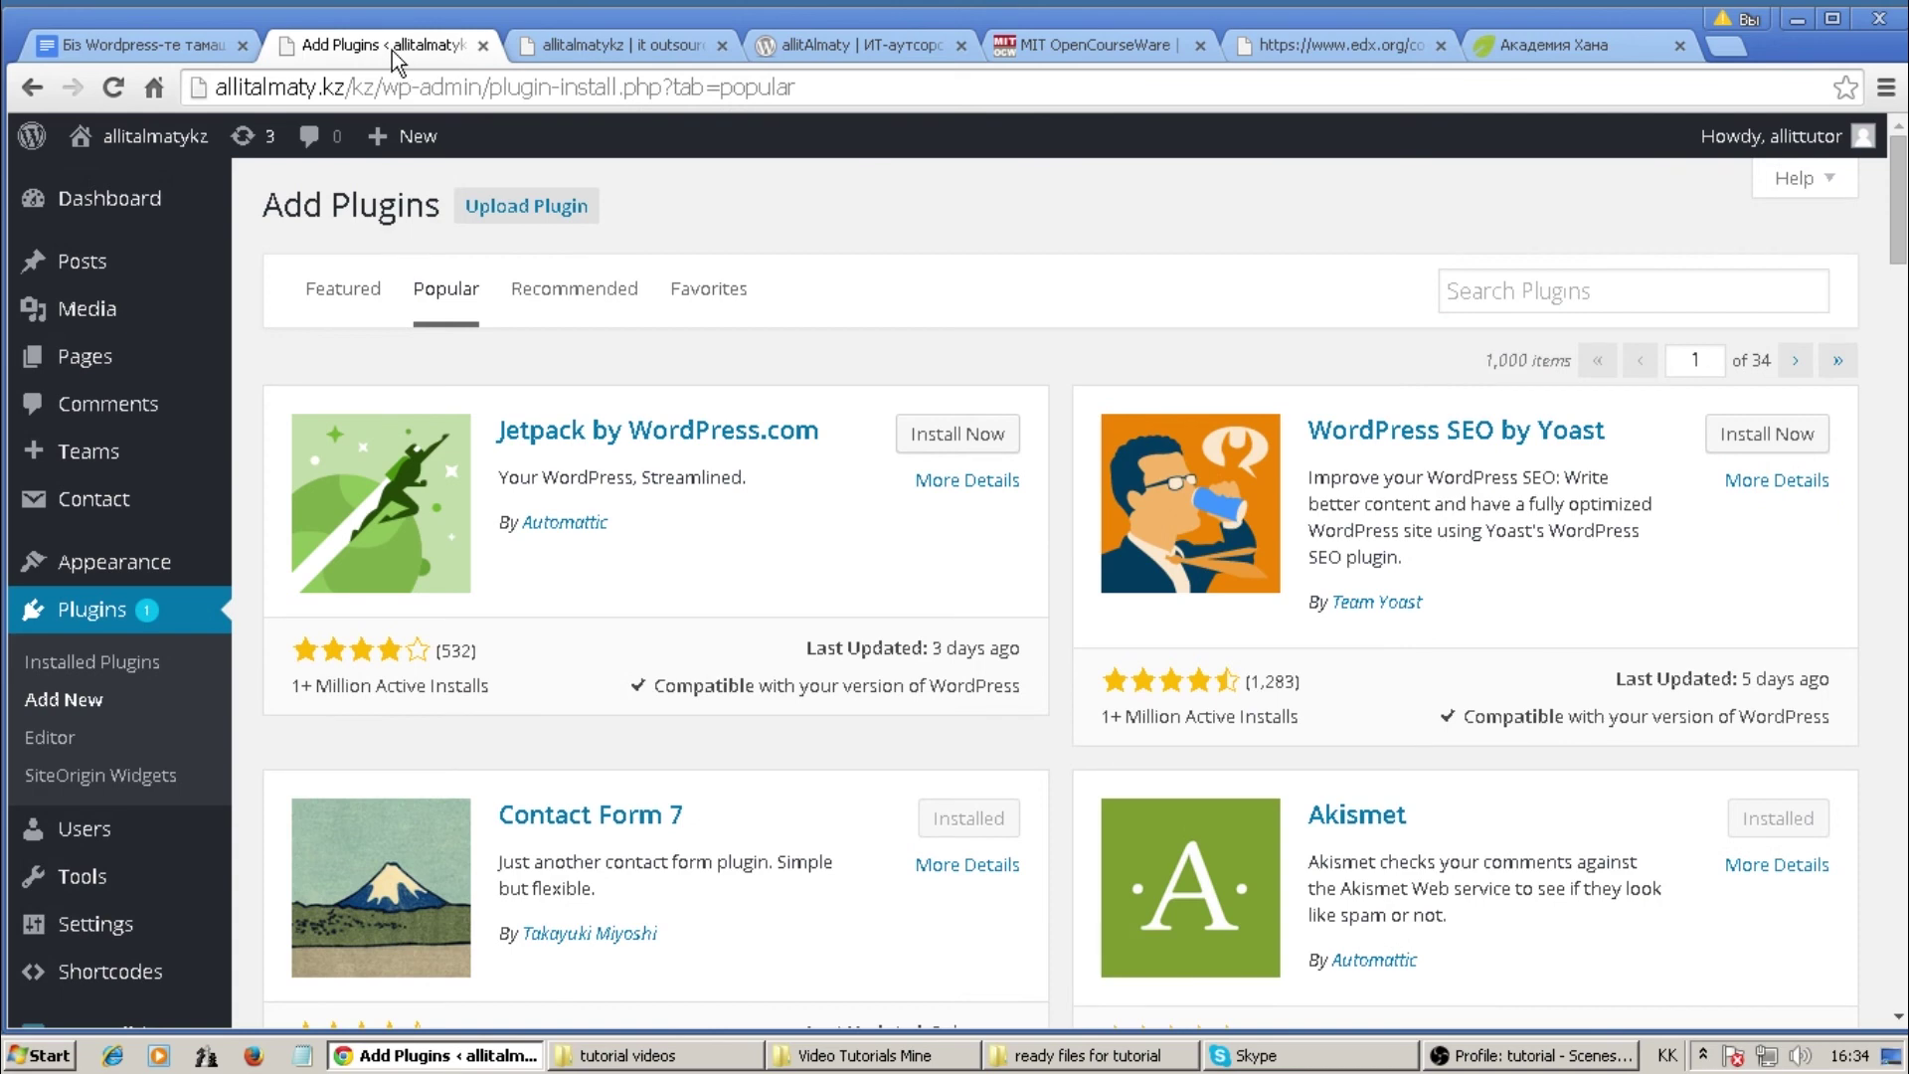
{"action": "mouse_move", "coordinate": [79, 455]}
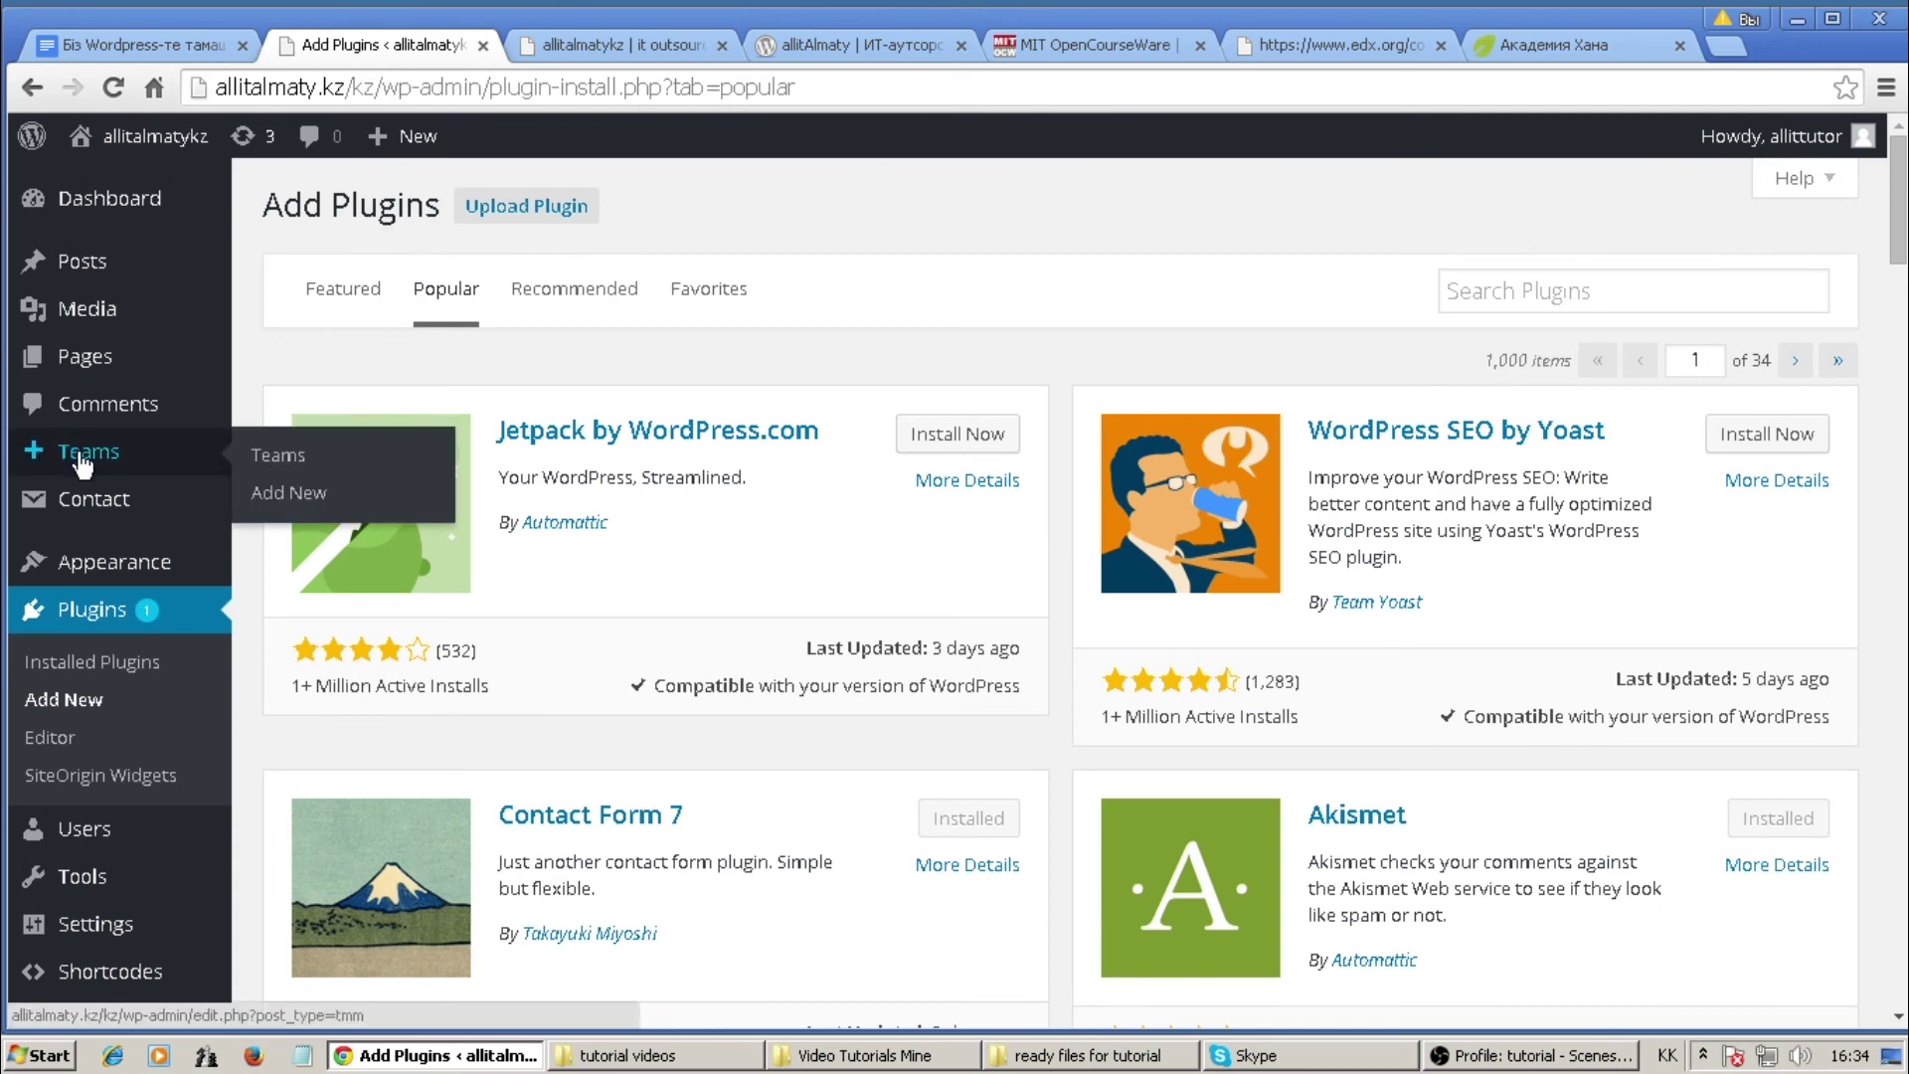